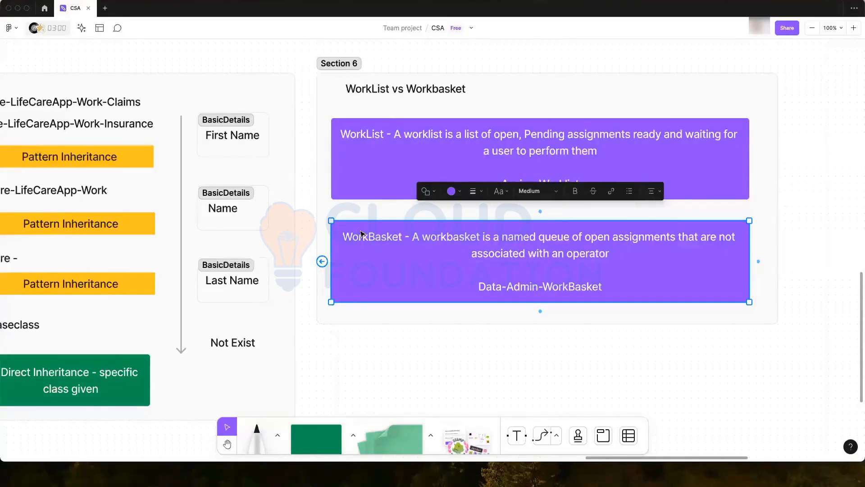
- Select the WorkList and WorkBasket notes and highlight the WorkBasket note's text
left_click(416, 369)
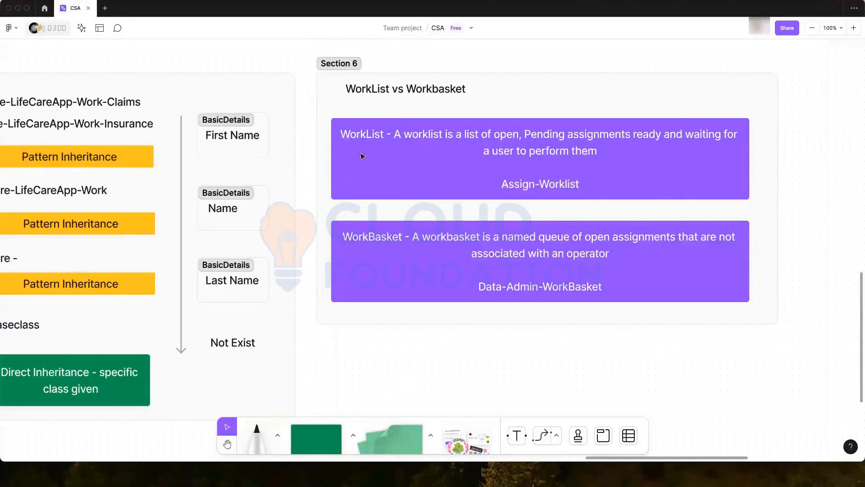
left_click(351, 143)
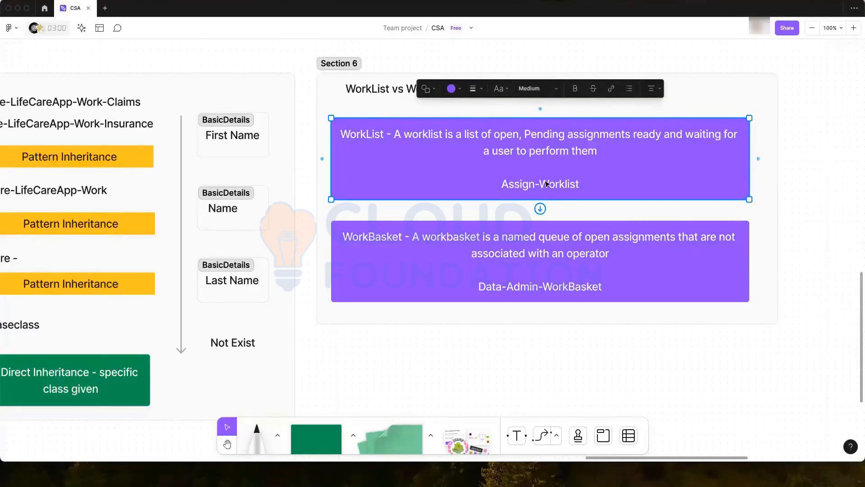
left_click(359, 248)
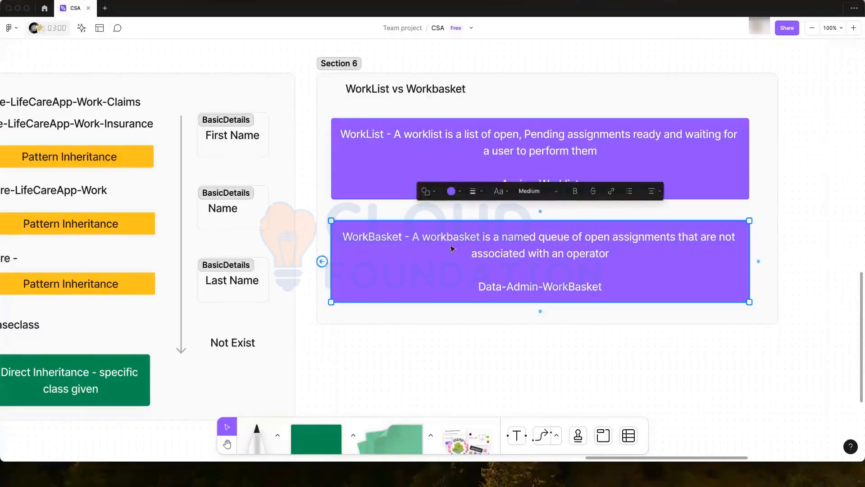
left_click(558, 287)
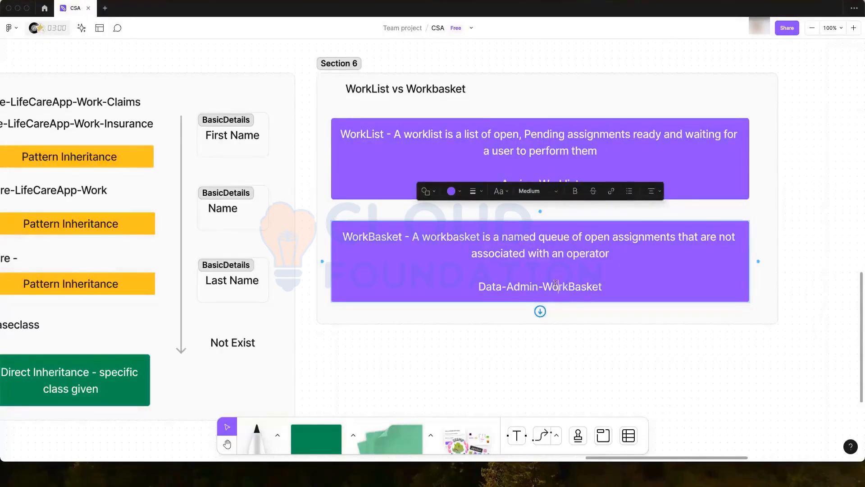
triple_click(562, 287)
left_click(564, 287)
left_click(568, 328)
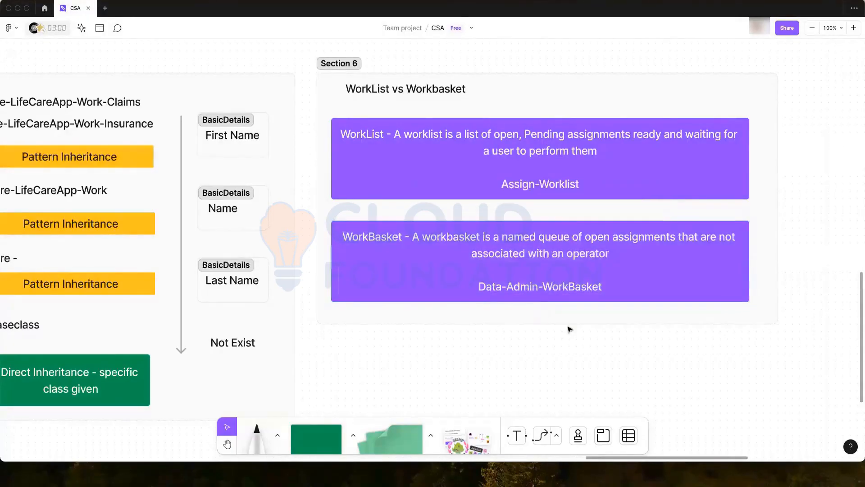
- Highlight the class names Assign-Worklist and Data-Admin-WorkBasket on the two notes
double_click(551, 187)
left_click(569, 184)
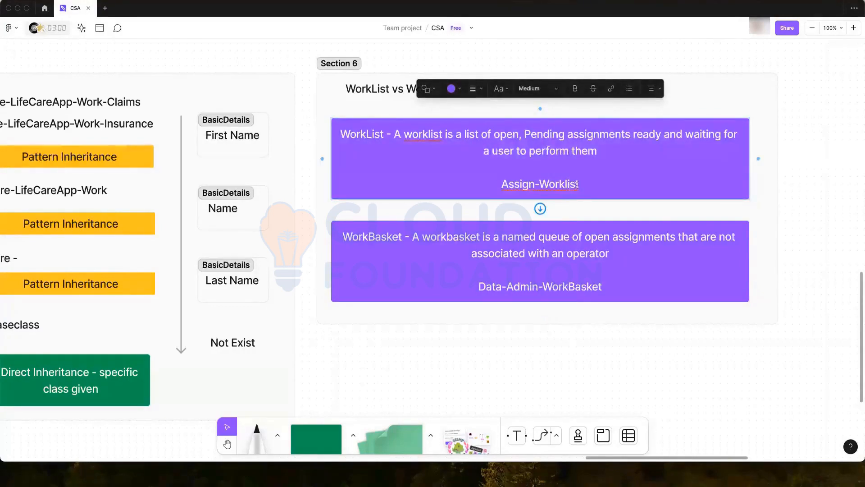
left_click_drag(579, 184, 501, 184)
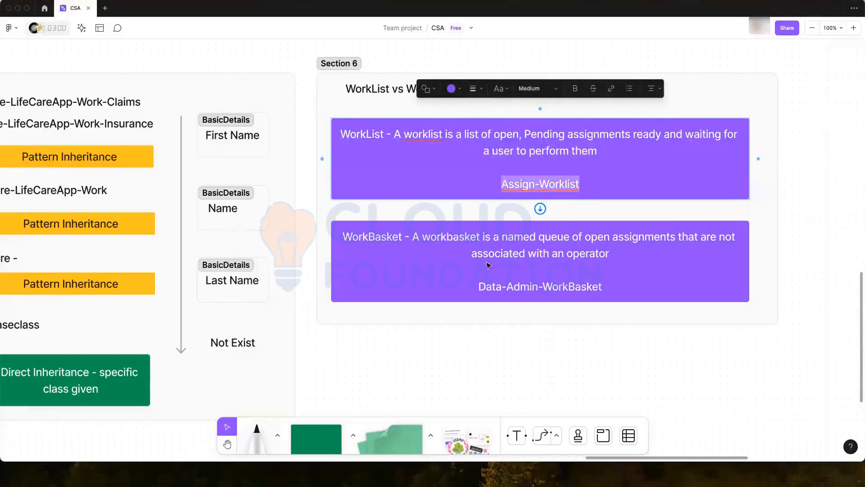
left_click(481, 288)
left_click_drag(480, 290, 600, 288)
left_click(588, 336)
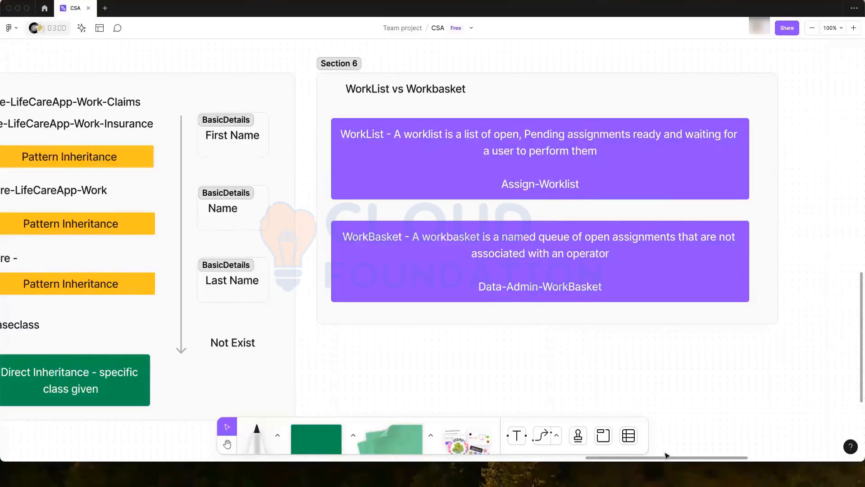
- Select the Day 4 agenda note and pan across the board
left_click_drag(667, 457, 481, 458)
left_click(279, 154)
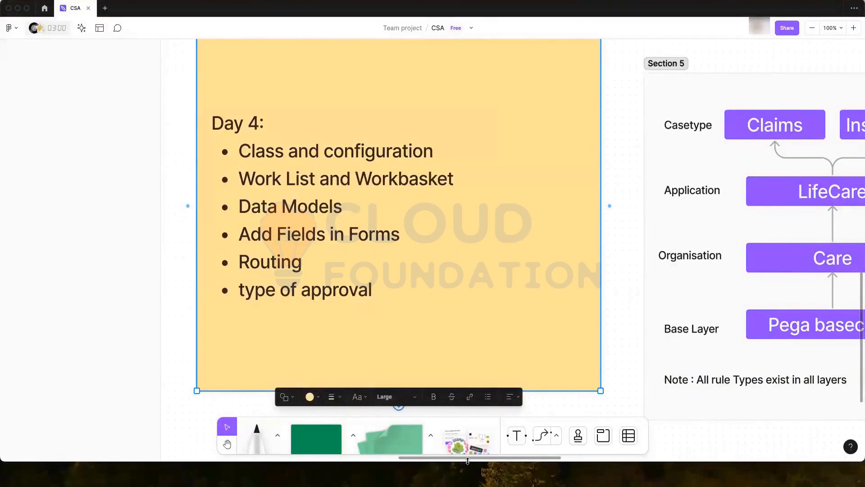
scroll(521, 460, "right", 2)
scroll(521, 459, "right", 15)
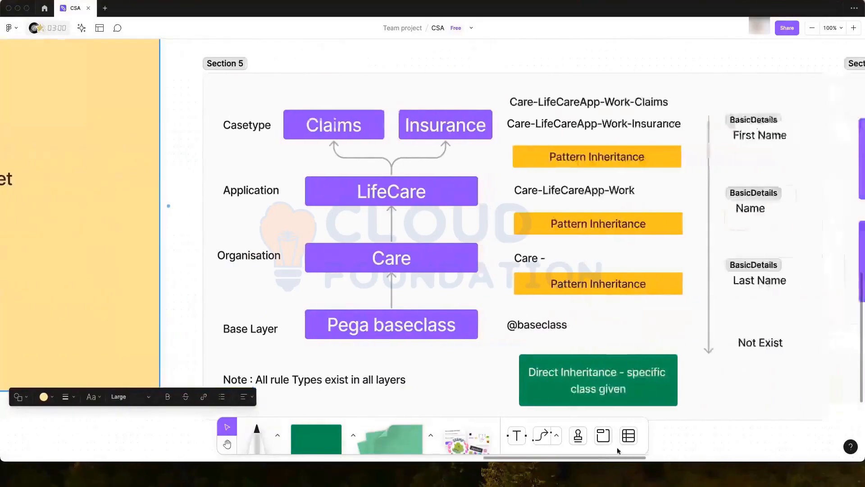
scroll(661, 451, "right", 10)
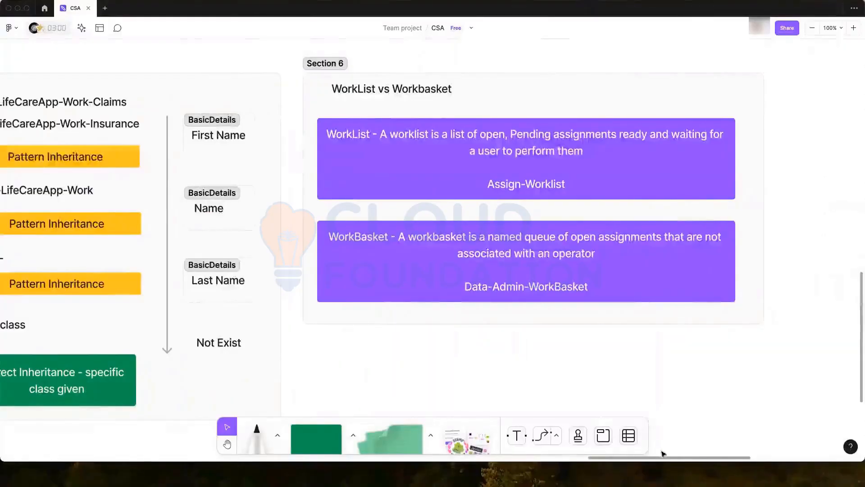
scroll(662, 455, "left", 7)
scroll(509, 465, "left", 16)
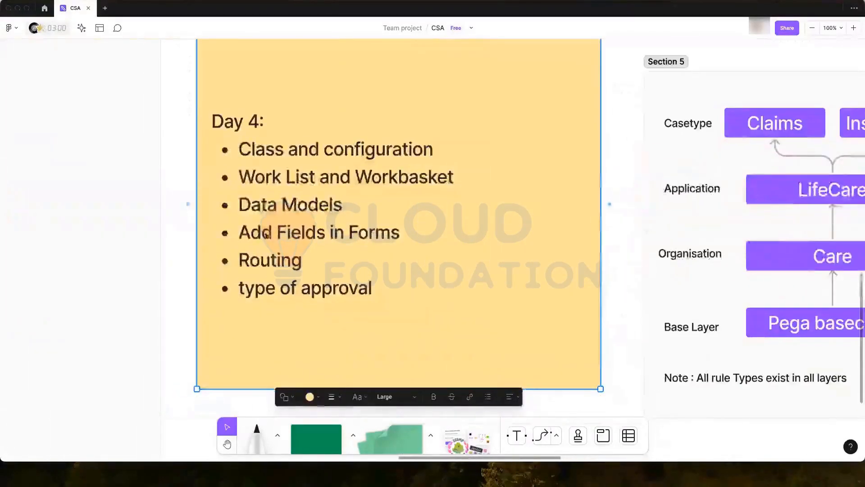
- Highlight 'Data Models' in the Day 4 agenda, then switch to the Pega browser window
double_click(267, 205)
double_click(306, 204)
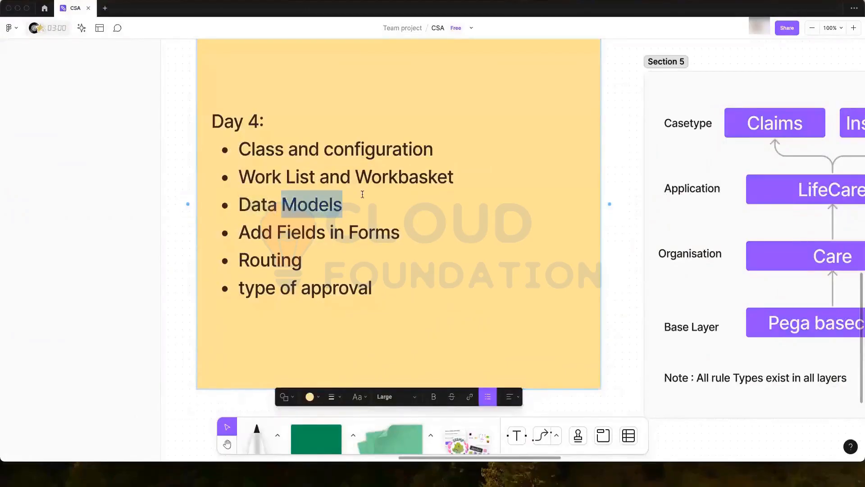
scroll(417, 207, "down", 1)
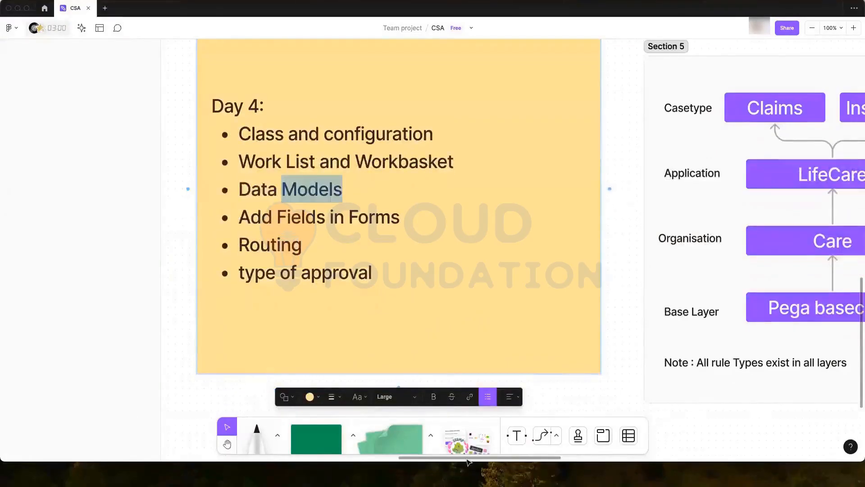
scroll(472, 462, "right", 1)
mouse_move(484, 464)
left_mouse_down()
mouse_move(525, 463)
mouse_move(481, 463)
left_mouse_up()
scroll(413, 177, "up", 1)
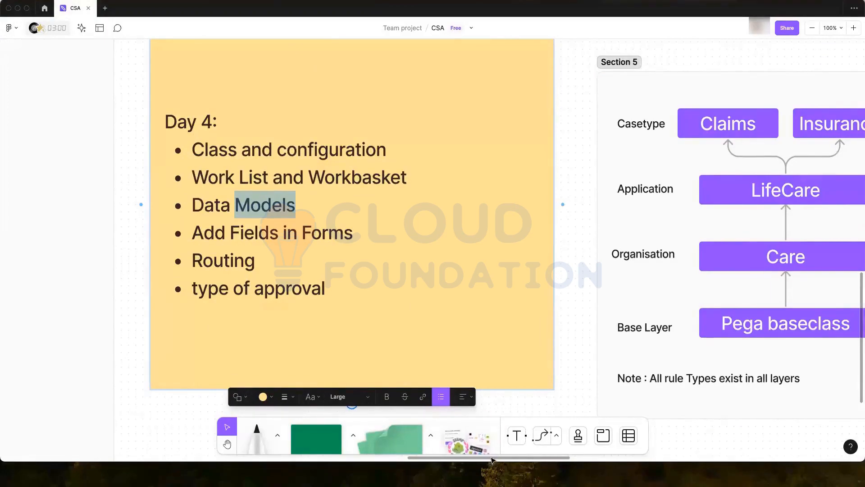
left_click_drag(491, 459, 493, 460)
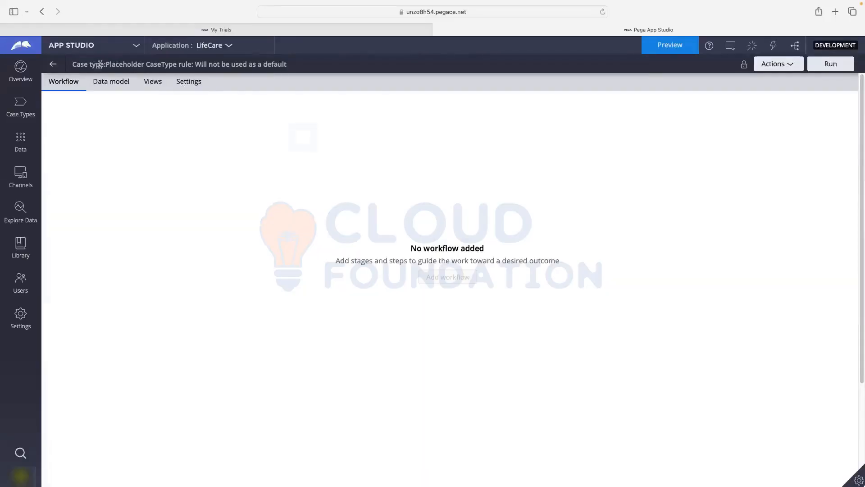
- Refresh the locked placeholder case type page through Actions > Refresh
left_click_drag(106, 64, 263, 64)
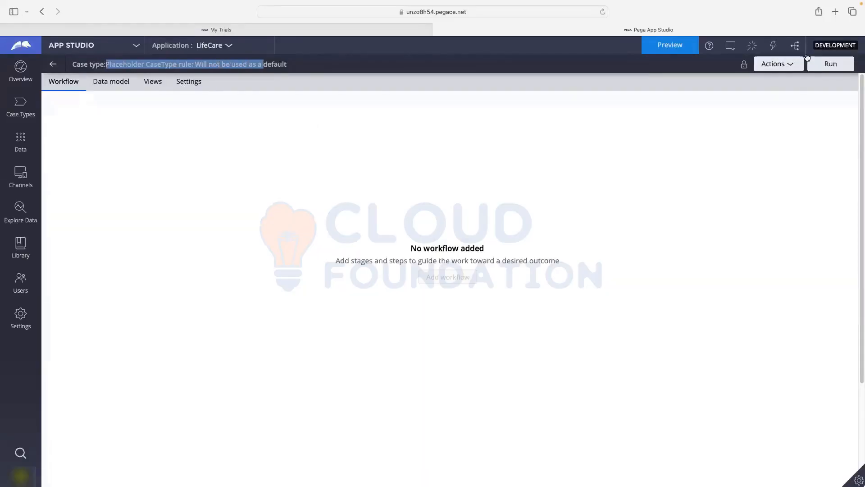
left_click(770, 66)
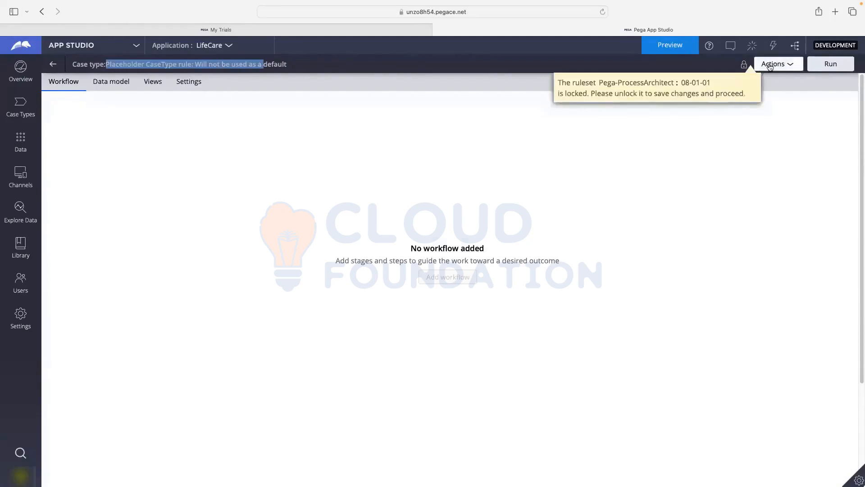
left_click(770, 66)
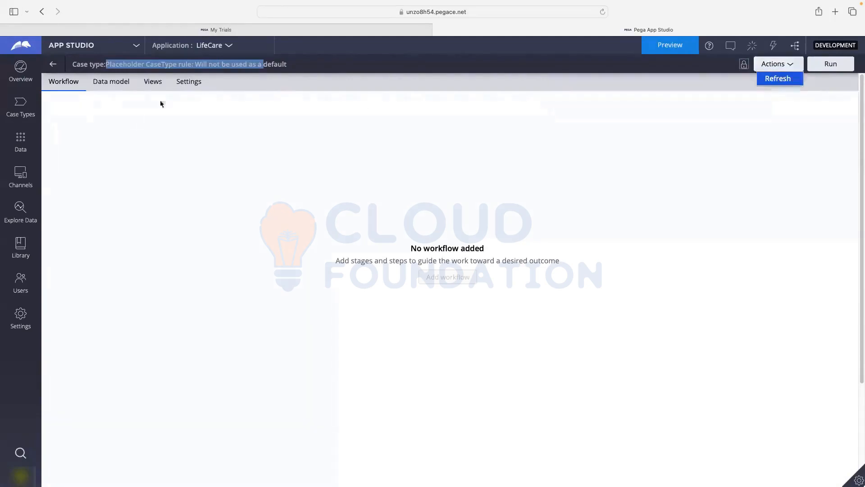
left_click(777, 80)
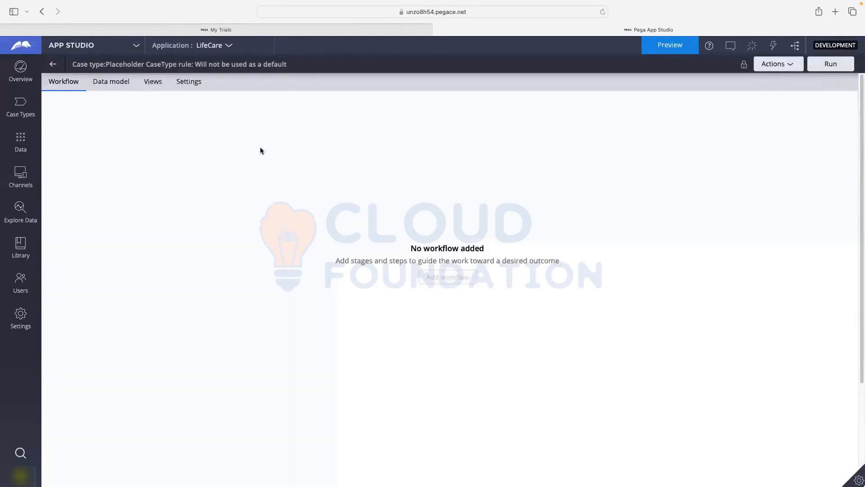
- Open the Insurance case type's Data model, then go to the application's data objects
left_click(54, 64)
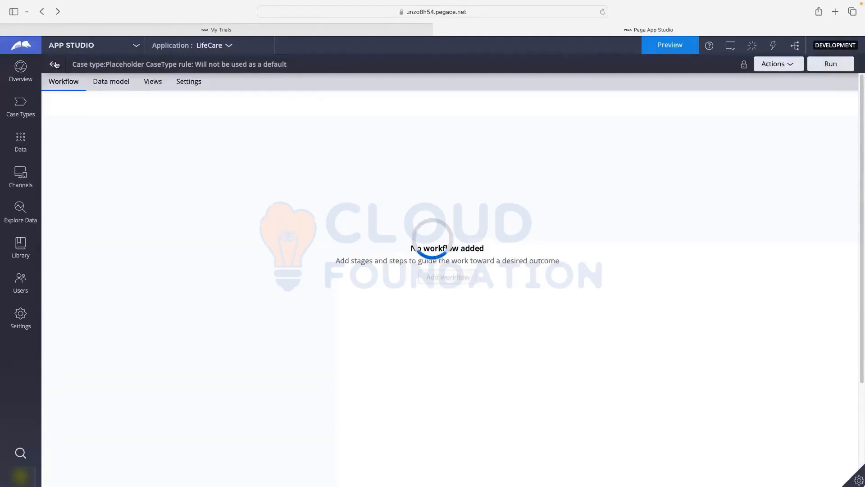
left_click(55, 64)
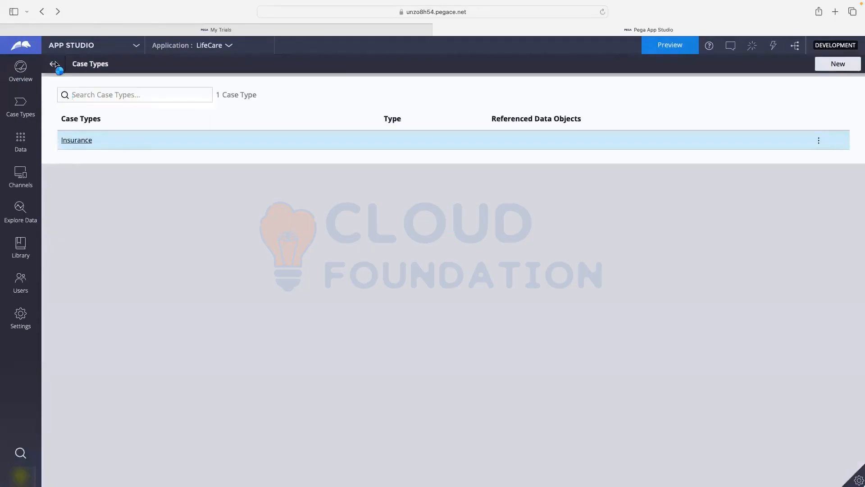
left_click(72, 139)
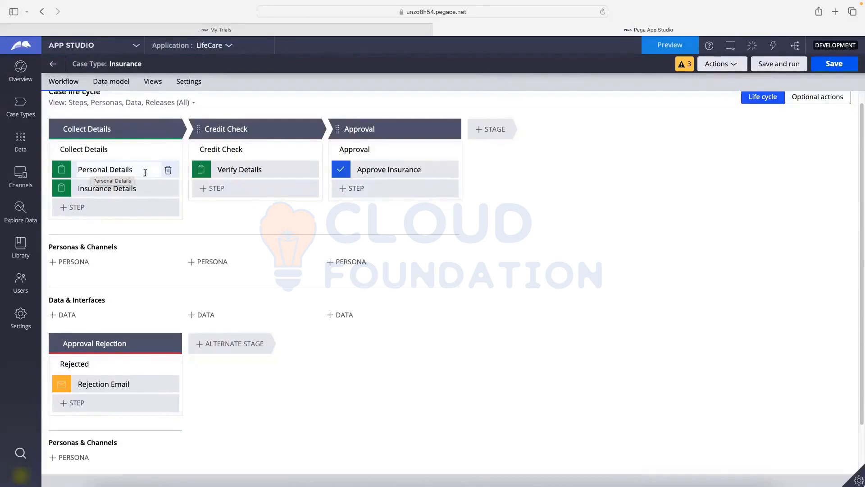
scroll(145, 173, "up", 1)
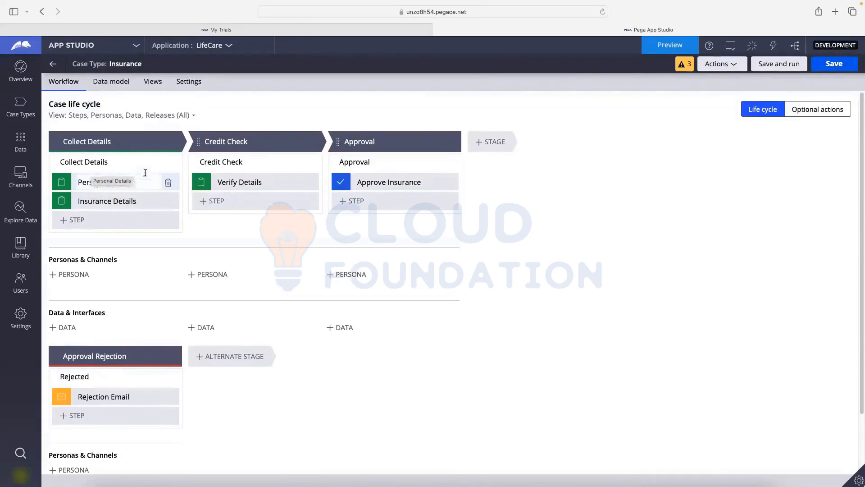
left_click(107, 84)
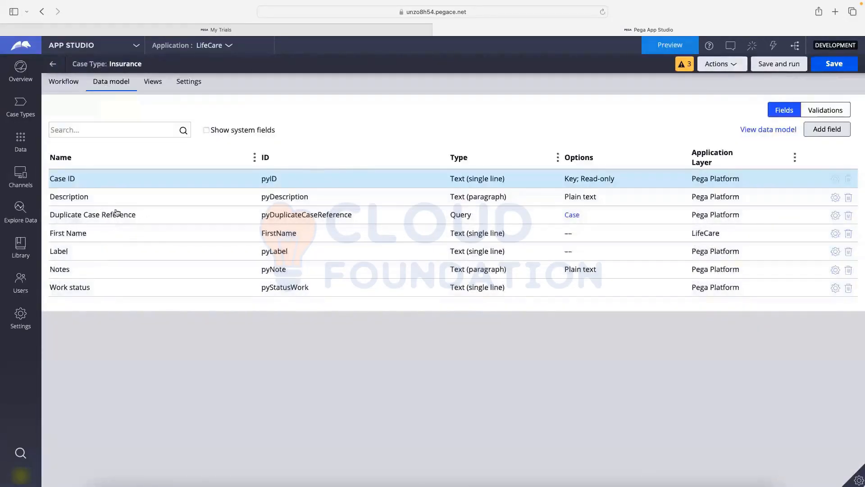
left_click(26, 146)
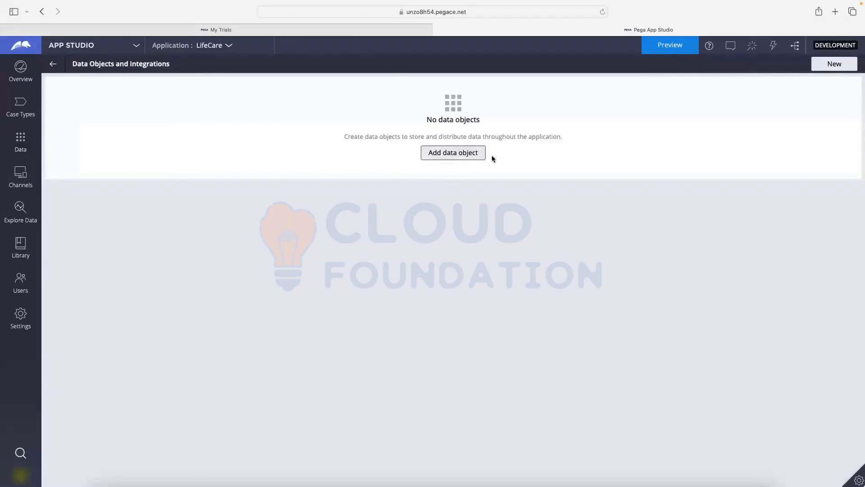
- From the empty data objects list, choose to add a new data object
left_click_drag(427, 121, 503, 118)
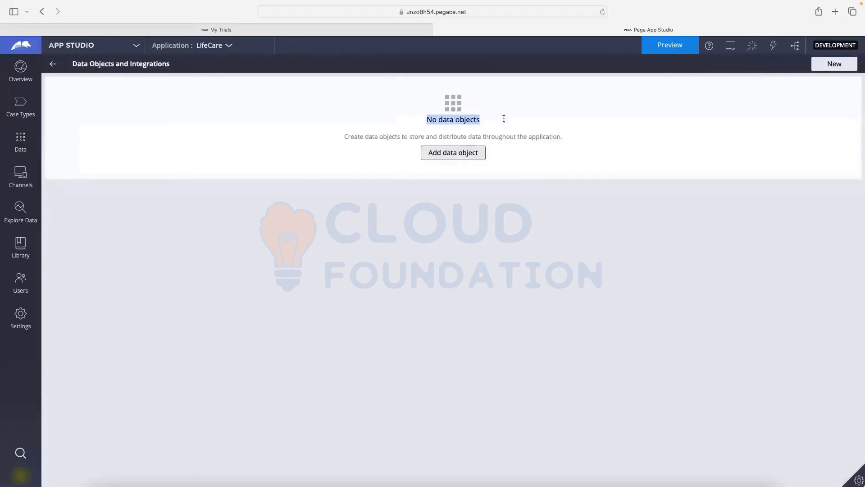
left_click(460, 183)
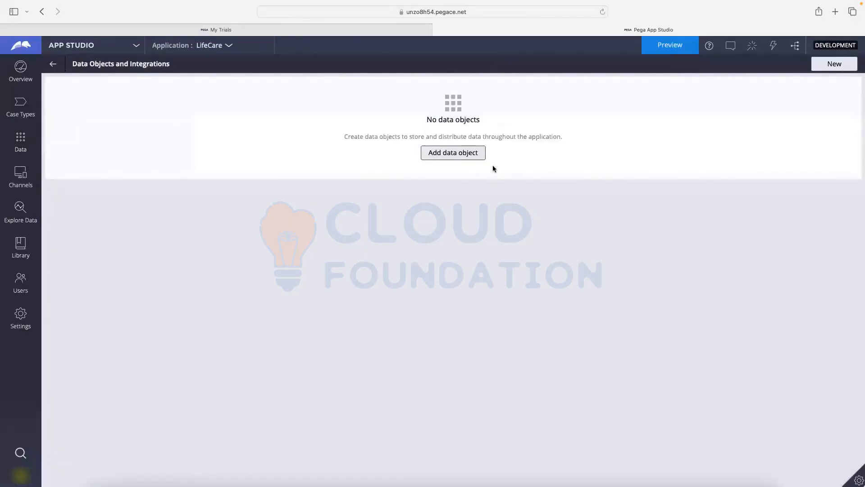
left_click(449, 156)
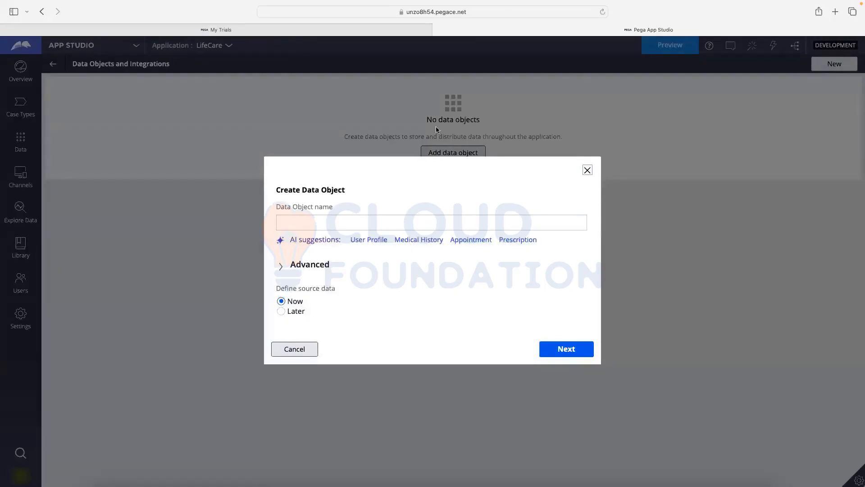
- Name the data object Person, keep reuse from Implementation data class, and continue
left_click(431, 220)
left_click(309, 223)
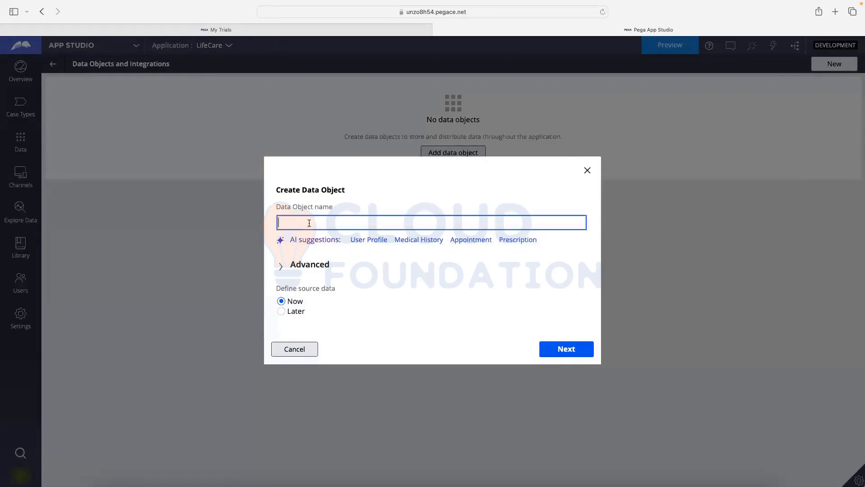
type("Person")
left_click(315, 271)
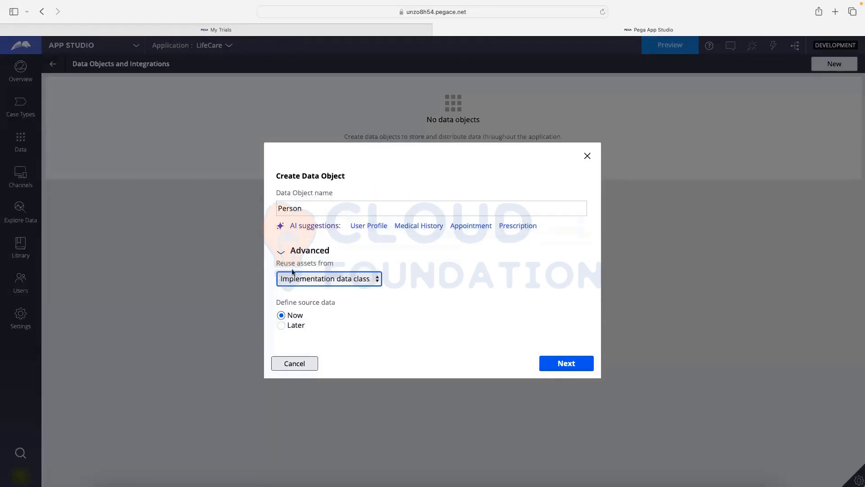
left_click(361, 279)
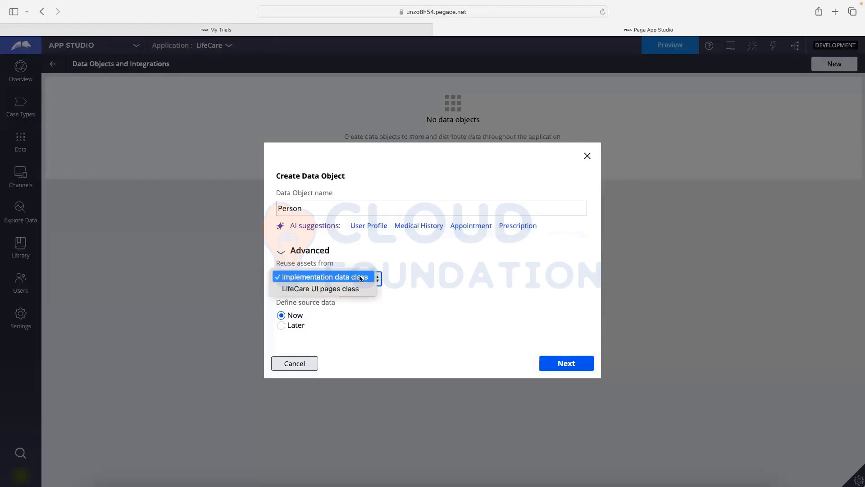
left_click(496, 252)
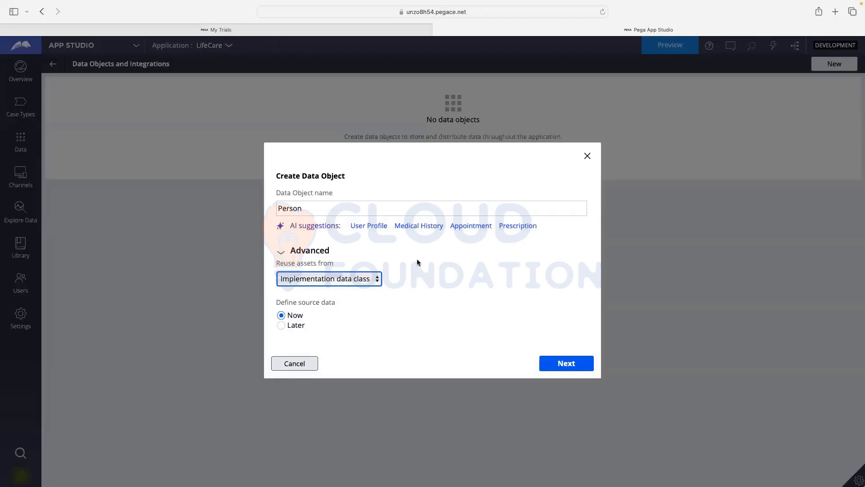
left_click(291, 215)
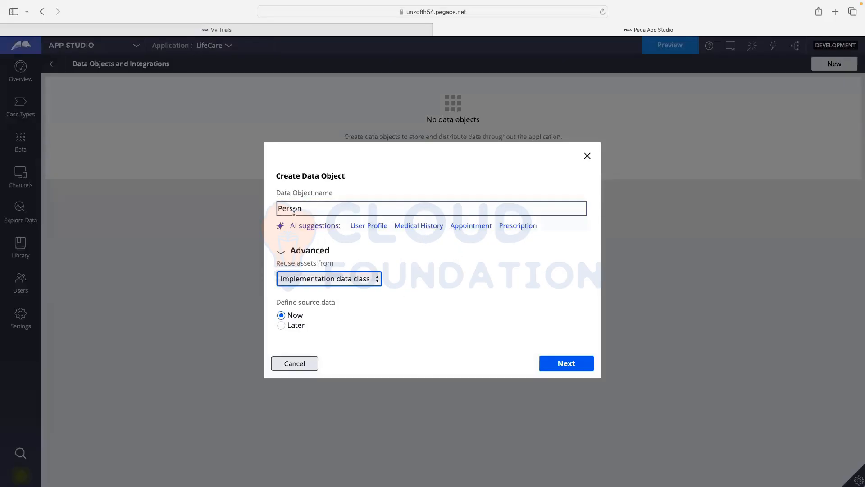
left_click(324, 205)
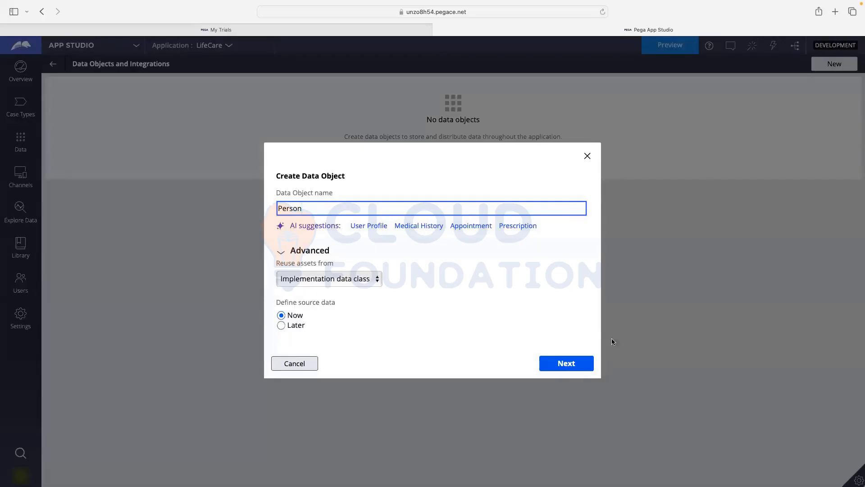
left_click(569, 363)
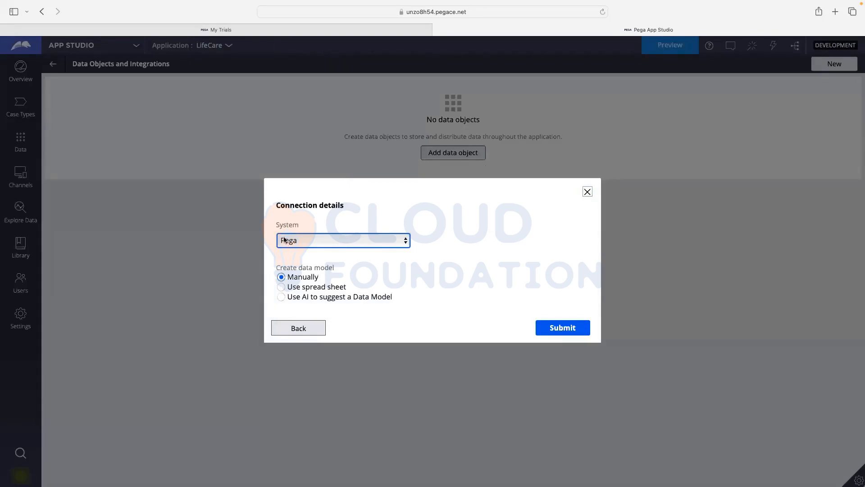
- Keep Pega as the source system, build the data model manually, and submit
left_click(306, 243)
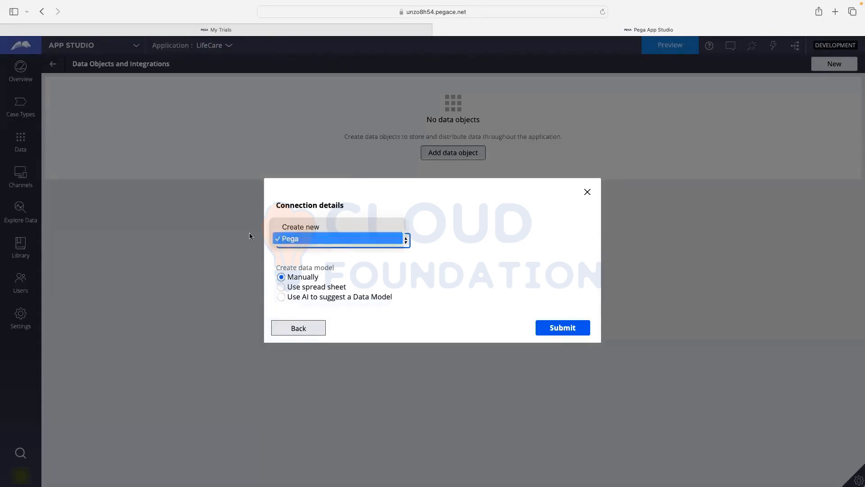
left_click(348, 247)
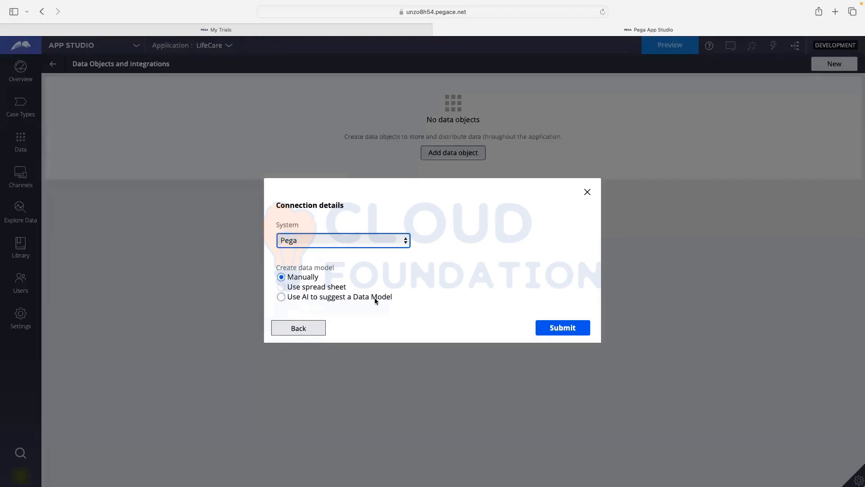
left_click(556, 328)
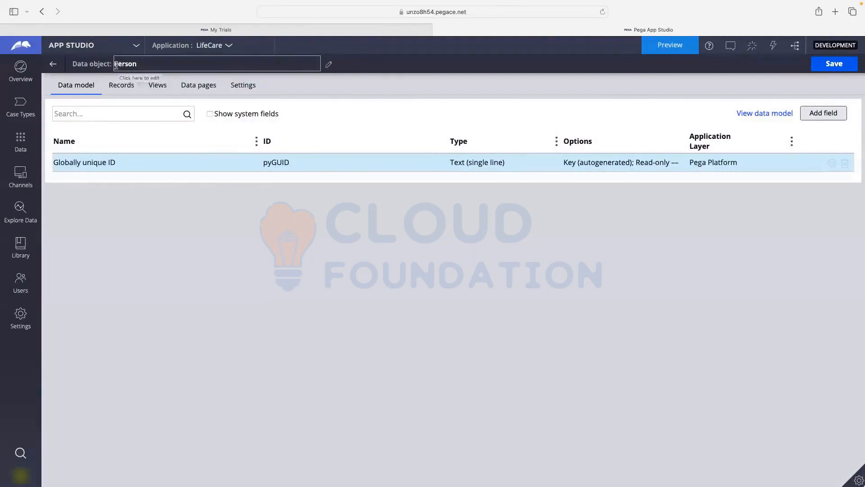
left_click_drag(117, 65, 124, 66)
left_click(195, 229)
left_click(820, 111)
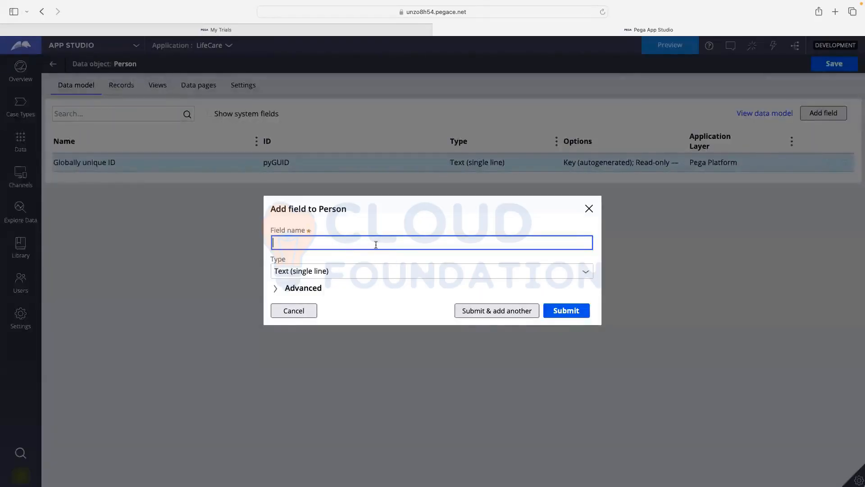
- Add First Name, Last Name and Address fields to Person one after another
type("irst Namr")
key("BackSpace")
type("e")
left_click(490, 316)
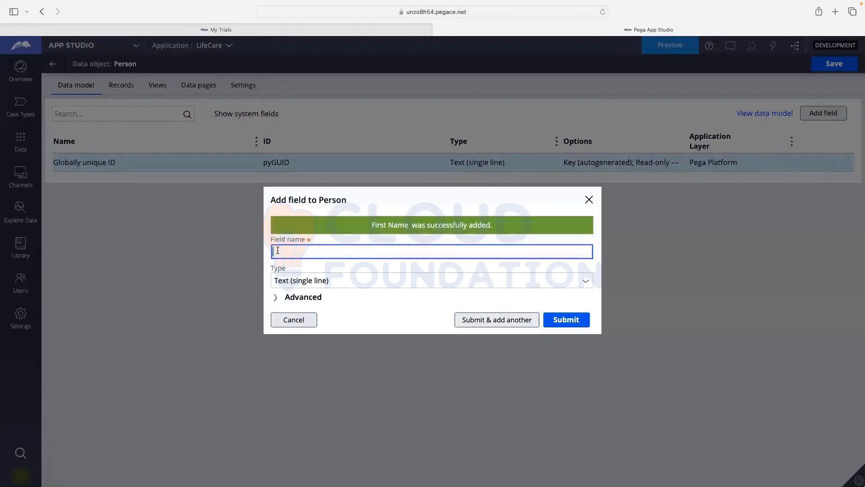
type("Last Name")
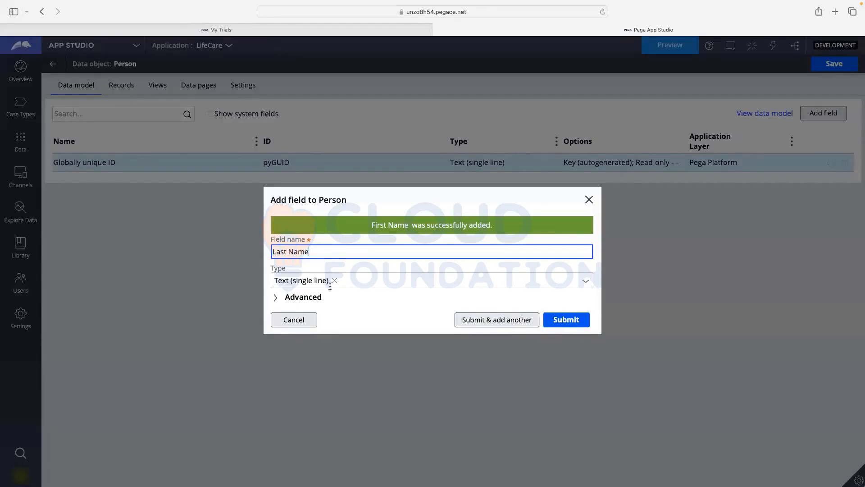
left_click(485, 321)
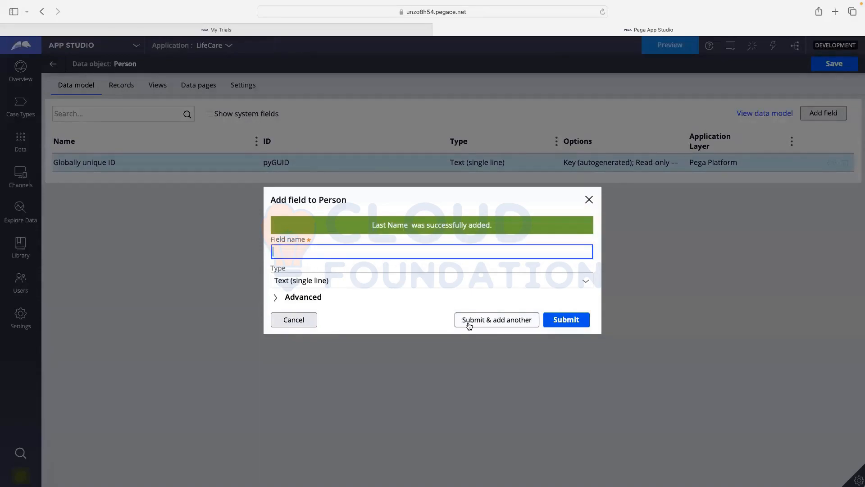
type("Address")
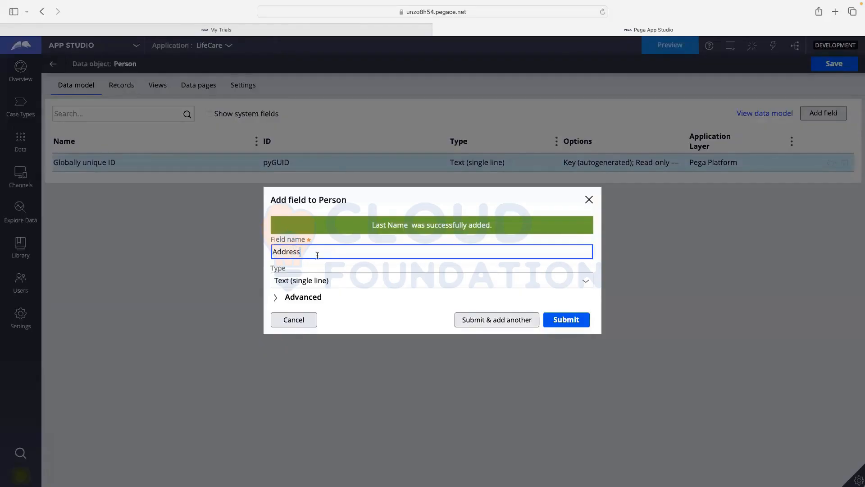
left_click(488, 320)
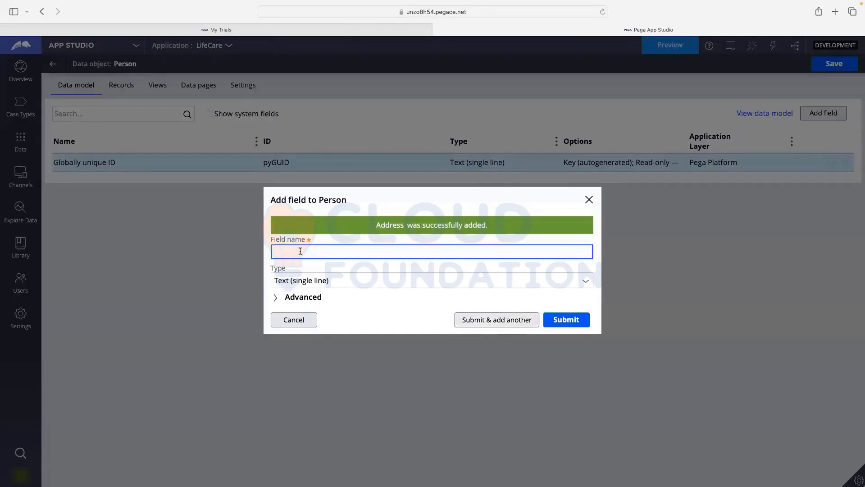
- Start an Email field and set its type to Email
type("Email")
left_click(587, 283)
left_click(587, 284)
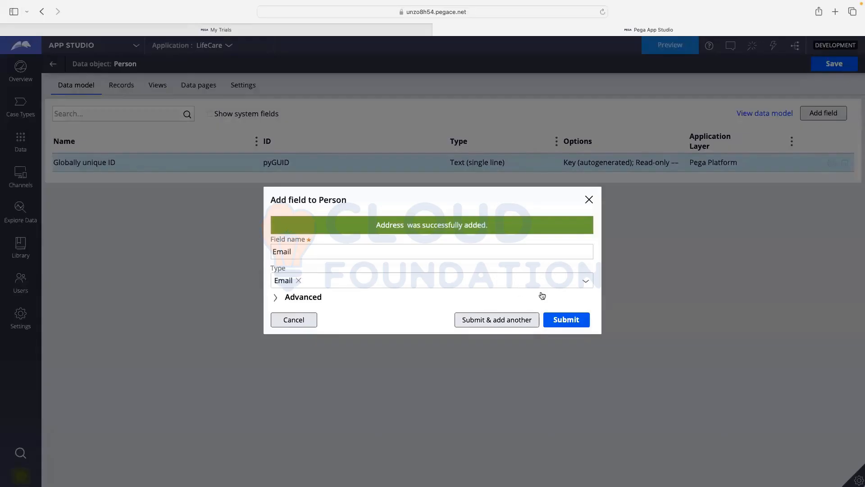
left_click(586, 284)
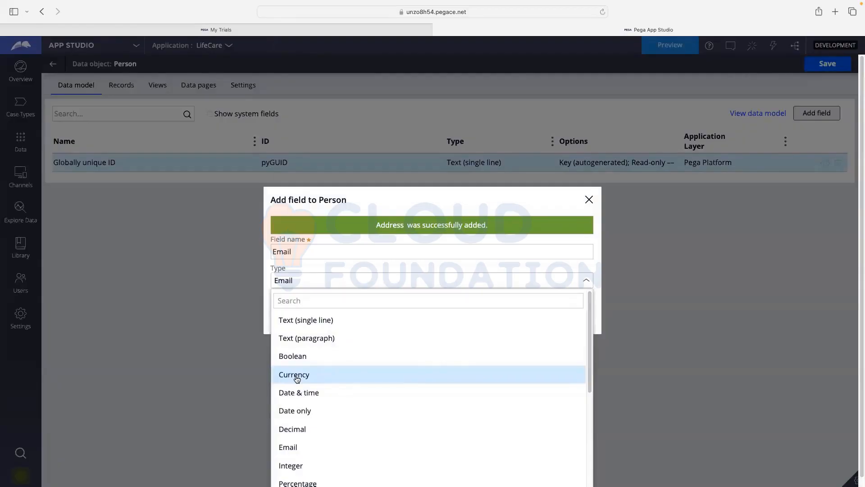
- Scroll through every field type option, then close the list with Email still selected
scroll(296, 378, "down", 1)
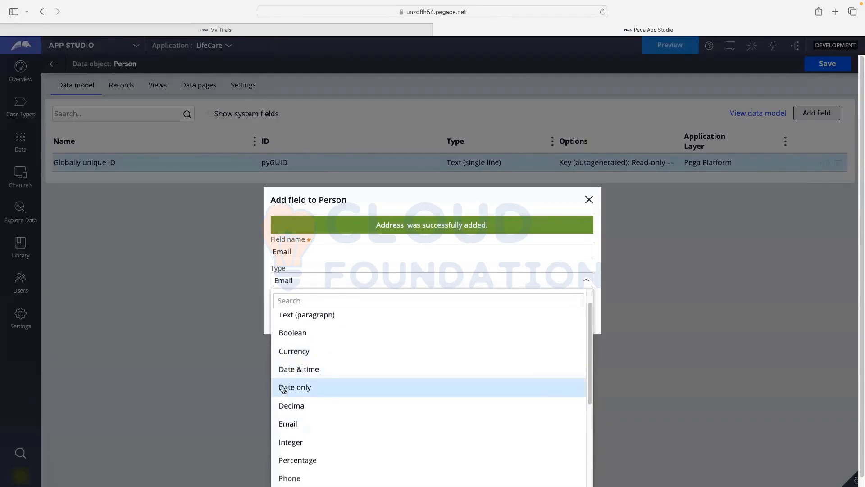
scroll(293, 389, "down", 1)
scroll(340, 389, "down", 1)
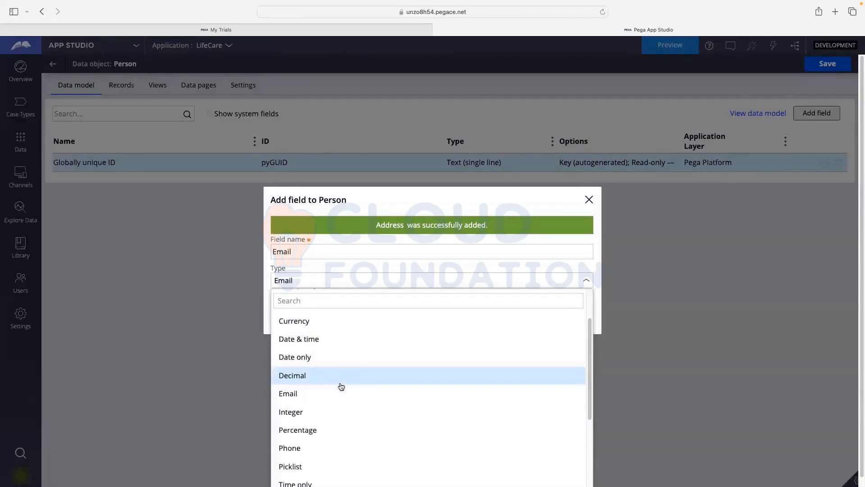
scroll(296, 395, "down", 1)
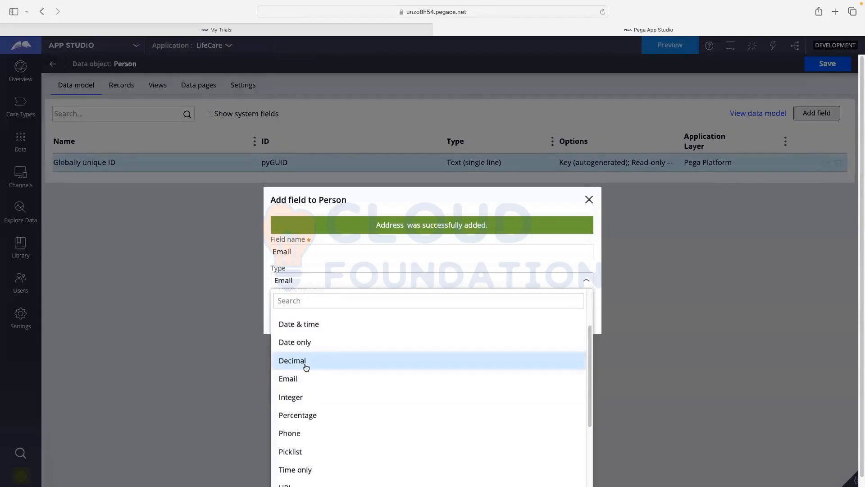
scroll(305, 366, "down", 1)
scroll(307, 380, "down", 1)
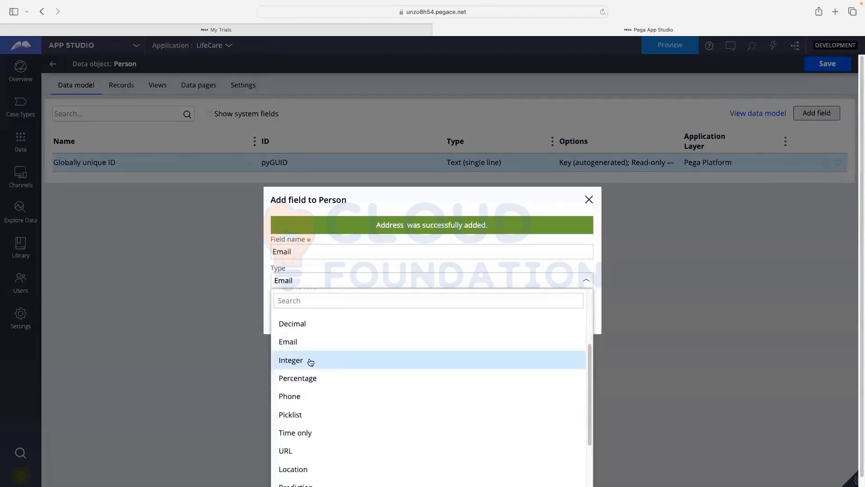
scroll(315, 362, "down", 1)
scroll(311, 383, "down", 1)
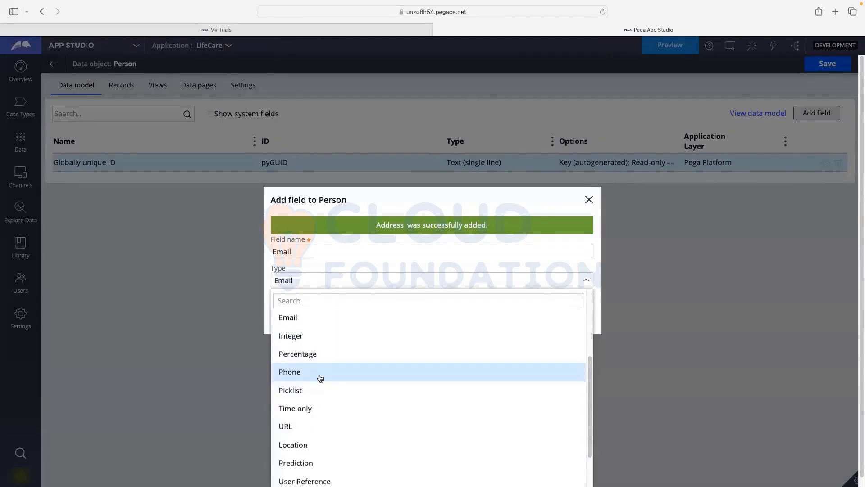
scroll(317, 373, "down", 1)
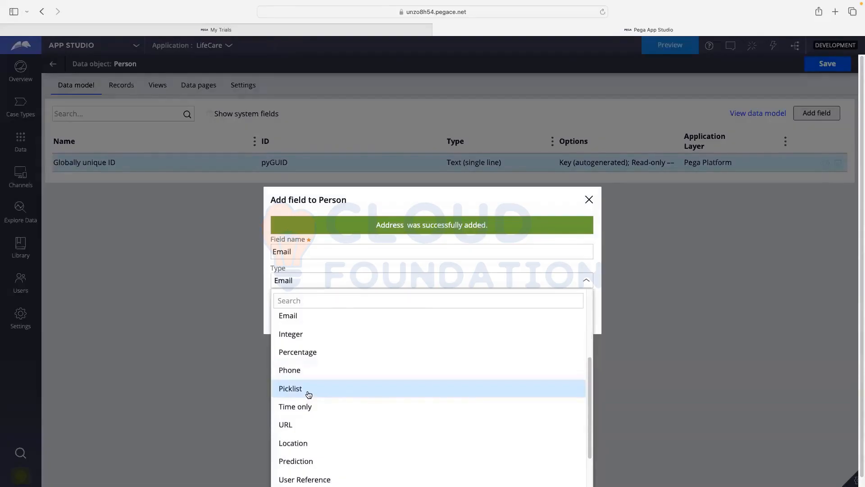
scroll(309, 395, "down", 1)
scroll(325, 400, "down", 1)
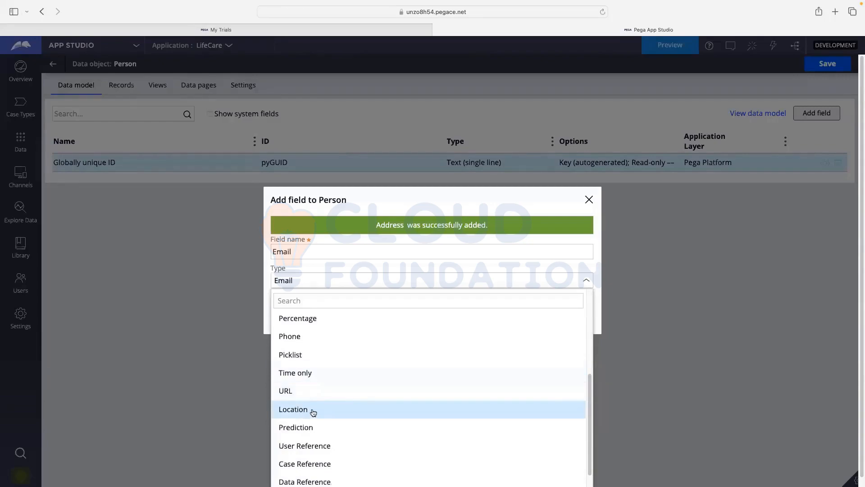
scroll(314, 413, "down", 1)
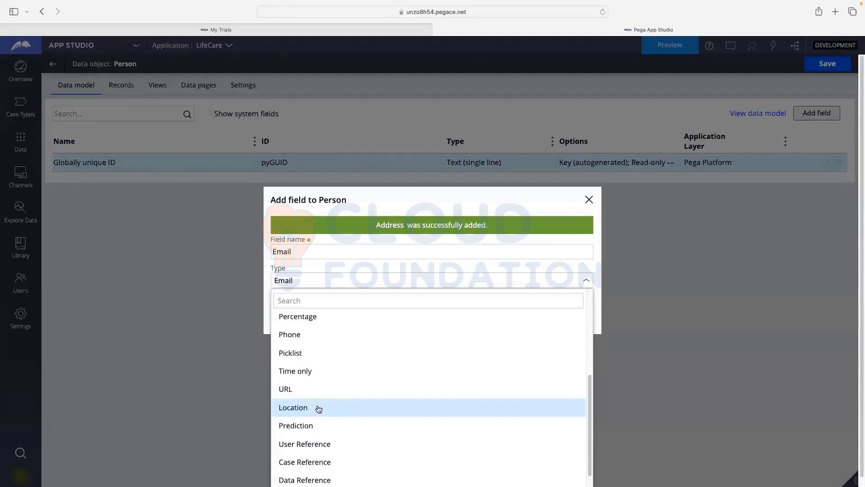
scroll(318, 409, "down", 2)
scroll(318, 411, "down", 2)
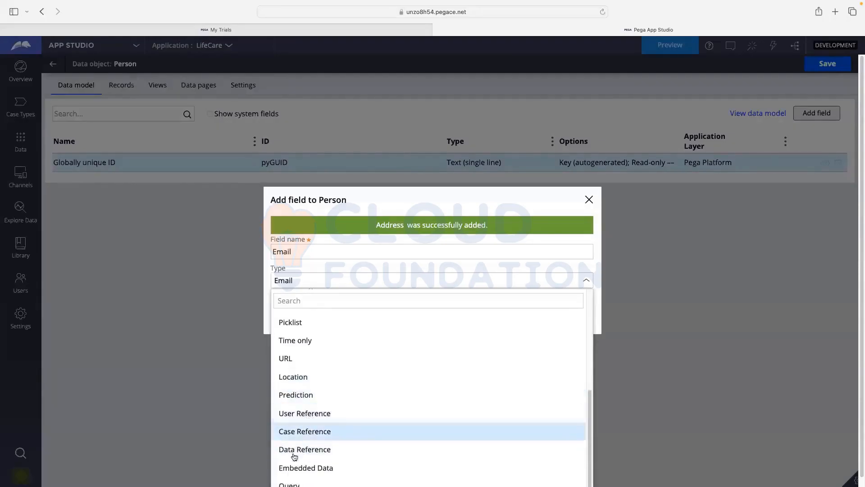
scroll(314, 424, "down", 1)
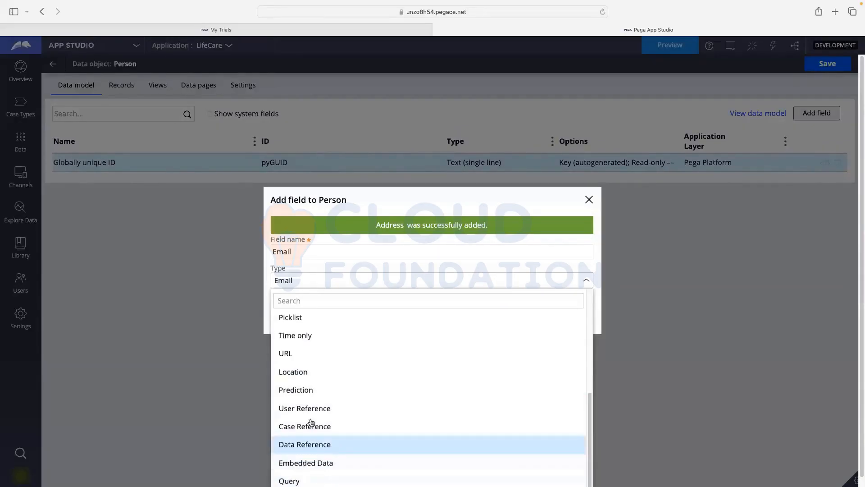
scroll(318, 413, "up", 5)
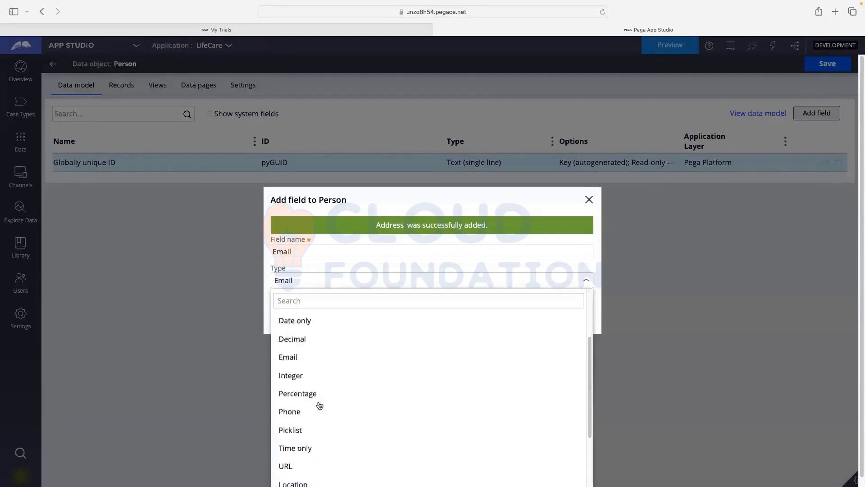
scroll(316, 362, "down", 3)
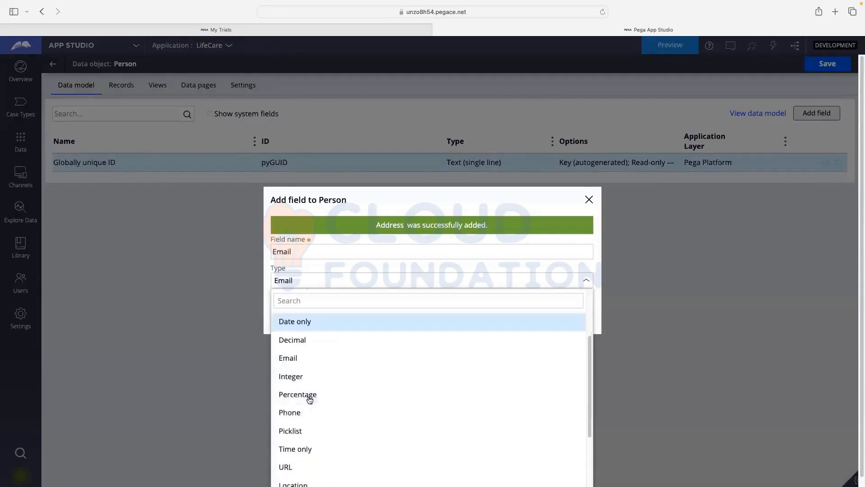
left_click(304, 359)
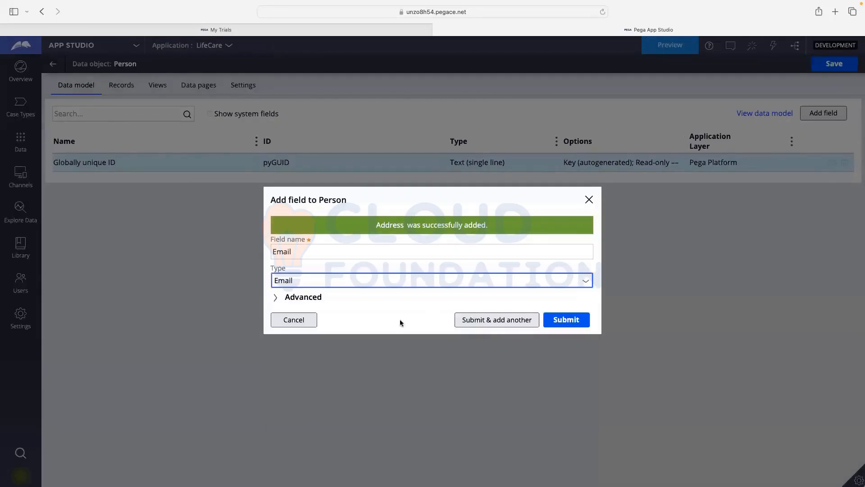
- Review the Email field's advanced settings, including its auto-filled ID Email
left_click(292, 299)
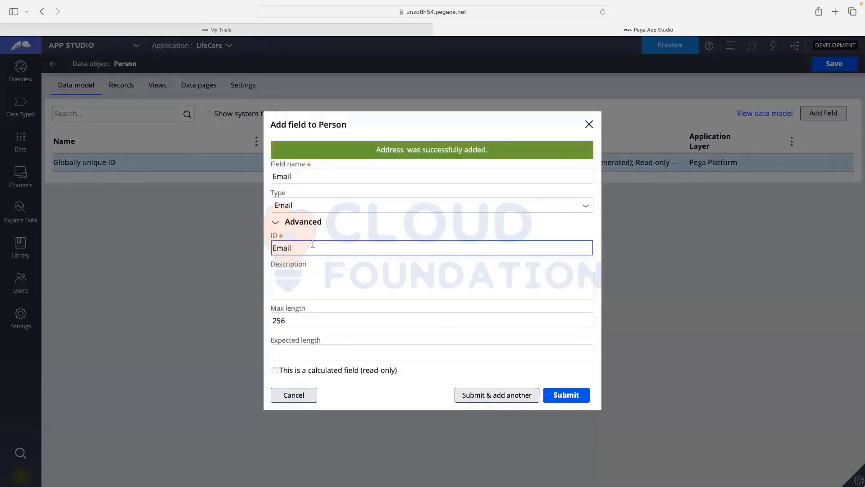
left_click(276, 248)
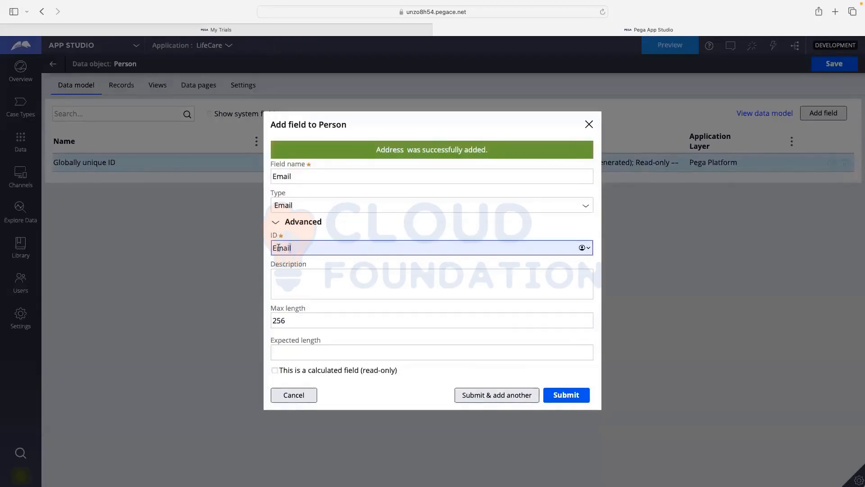
left_click(291, 269)
left_click(289, 247)
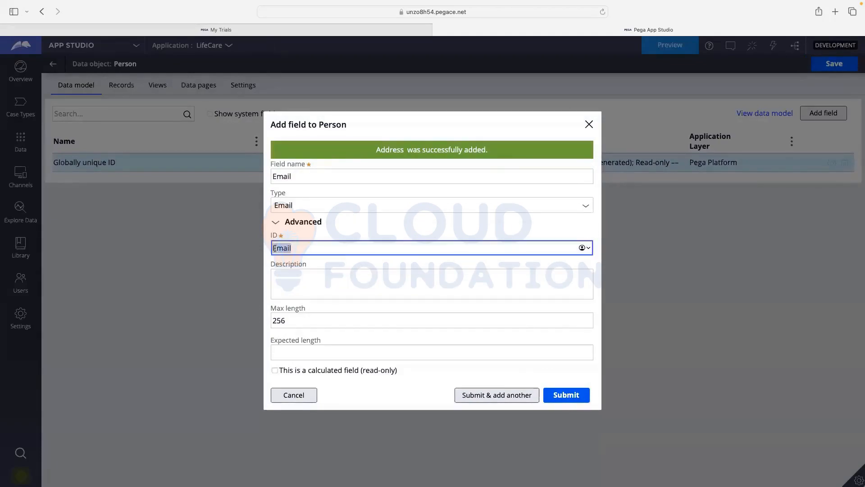
double_click(274, 248)
left_click(381, 230)
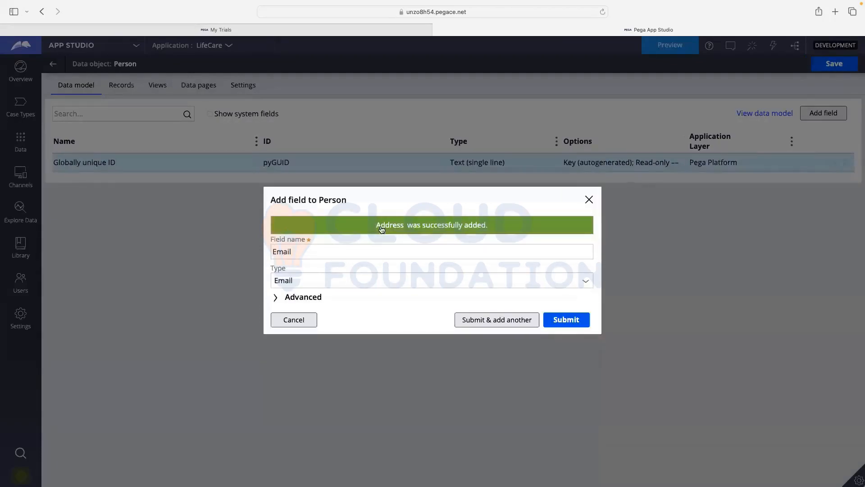
left_click(288, 298)
- Confirm max length 256, then submit the Email field and add another
left_click(275, 176)
double_click(281, 176)
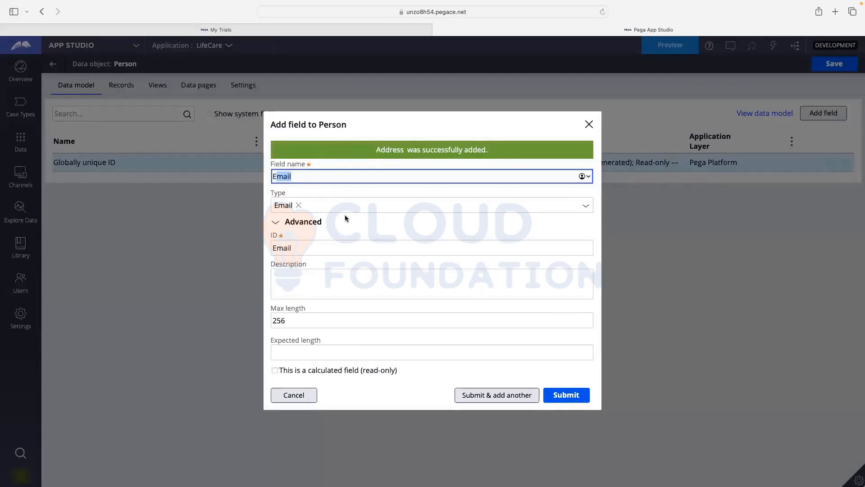
left_click(294, 281)
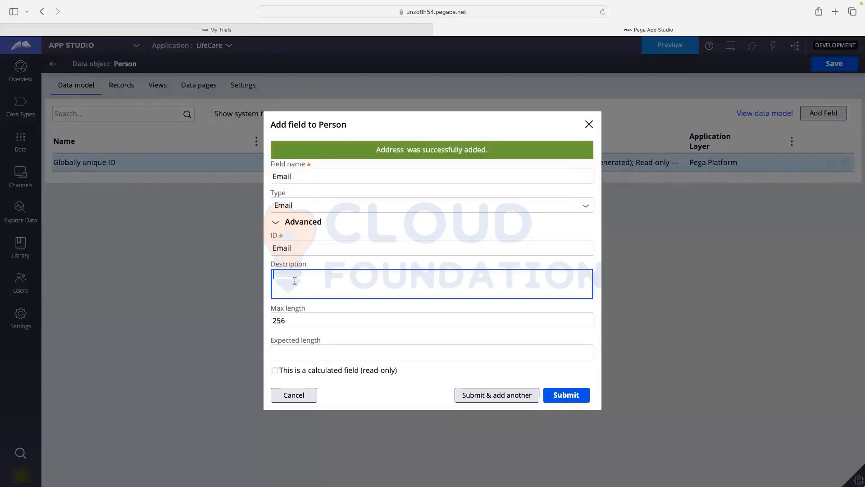
left_click(278, 324)
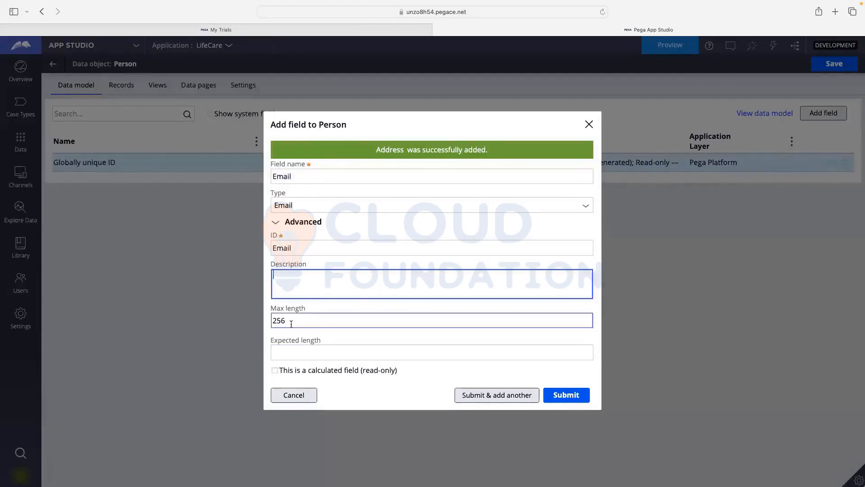
left_click_drag(278, 325, 287, 327)
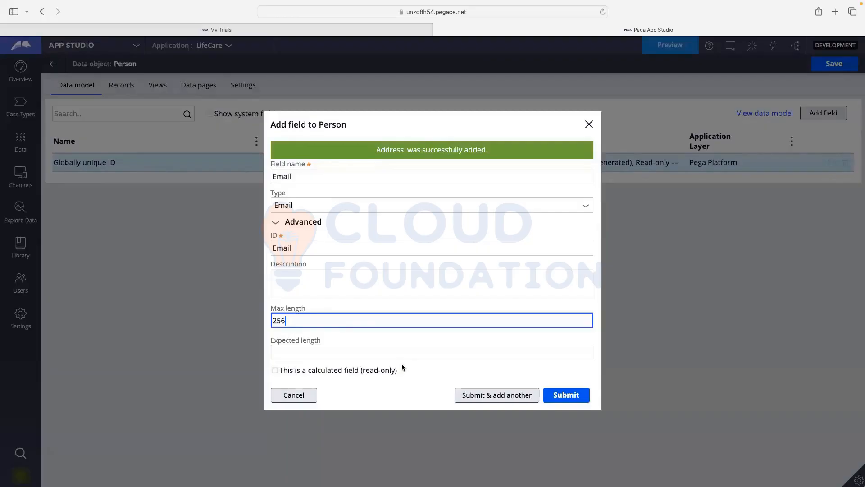
key("Tab")
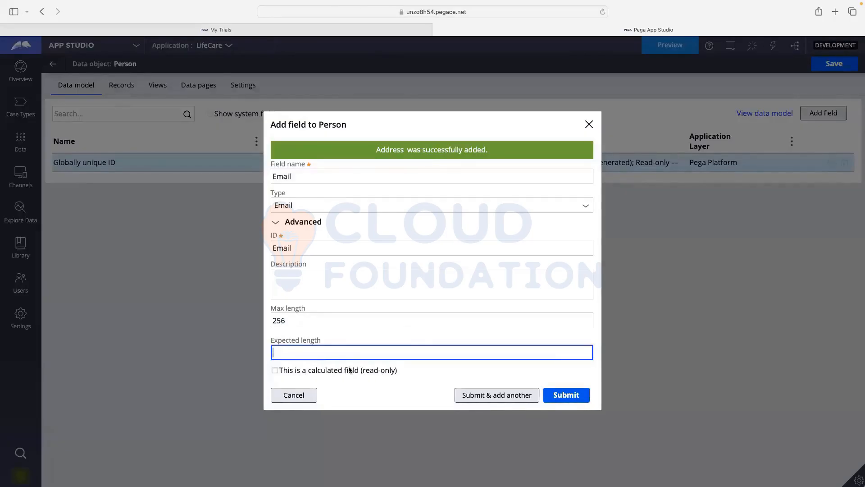
left_click(493, 399)
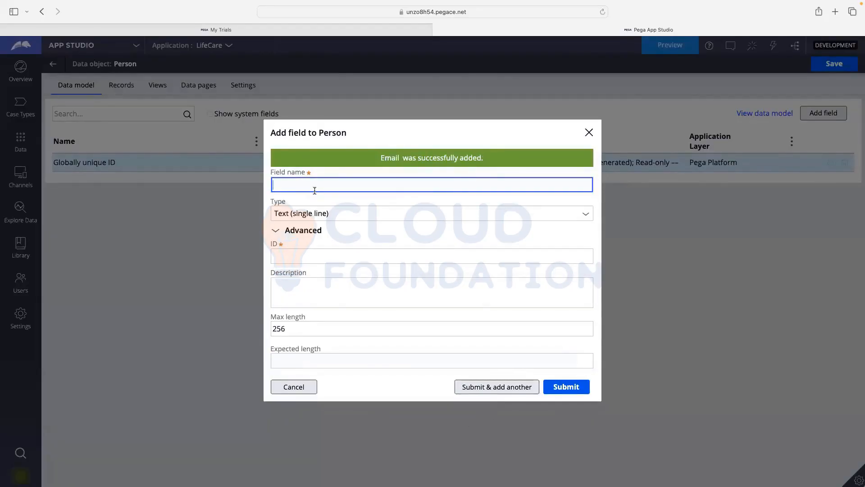
- Name the new field Phone and set its type to Phone
type("Phone")
left_click(570, 240)
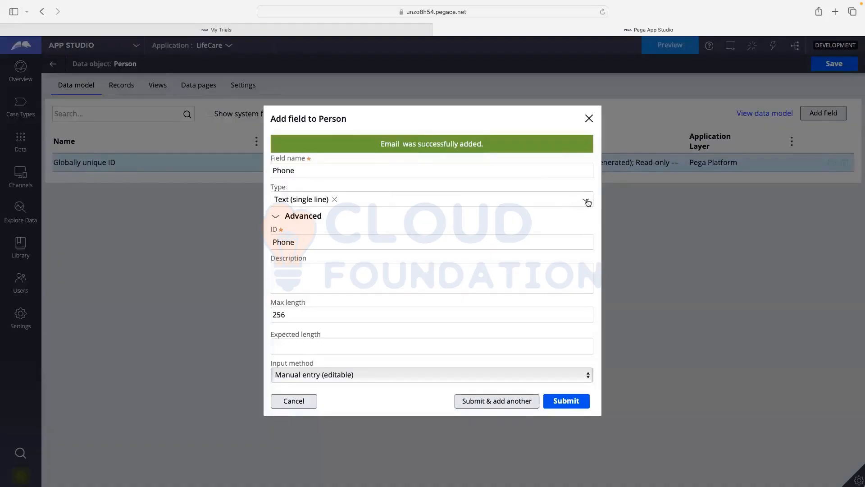
left_click(585, 199)
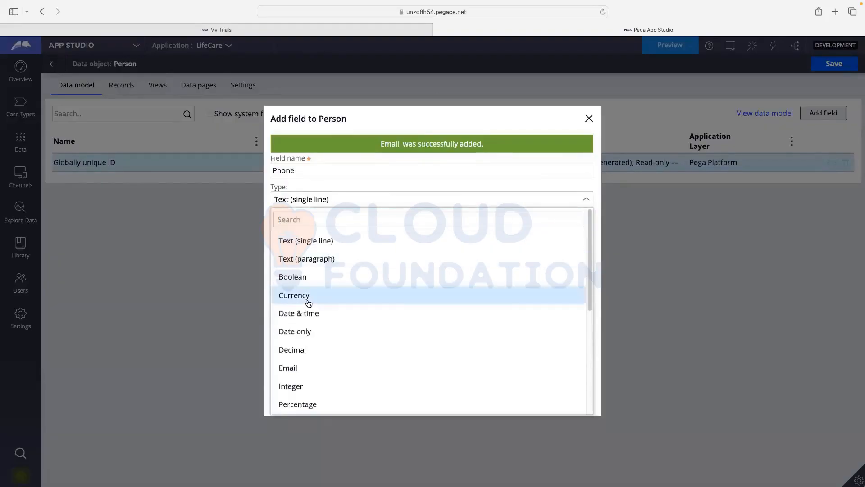
scroll(306, 300, "down", 3)
left_click(304, 326)
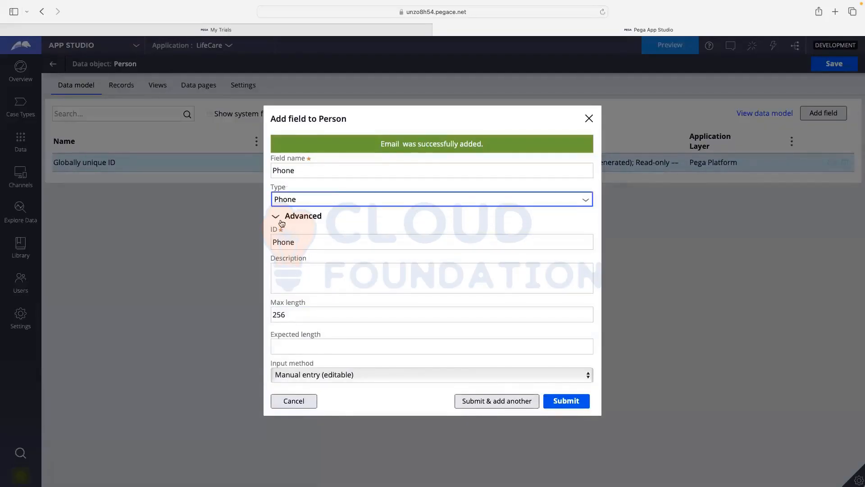
left_click(420, 208)
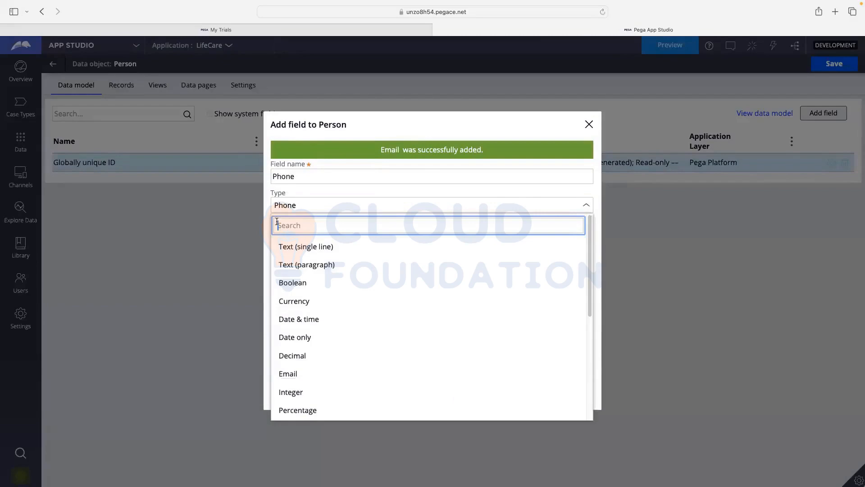
left_click(571, 190)
left_click(370, 206)
left_click(341, 191)
left_click(318, 202)
left_click(302, 201)
left_click(384, 199)
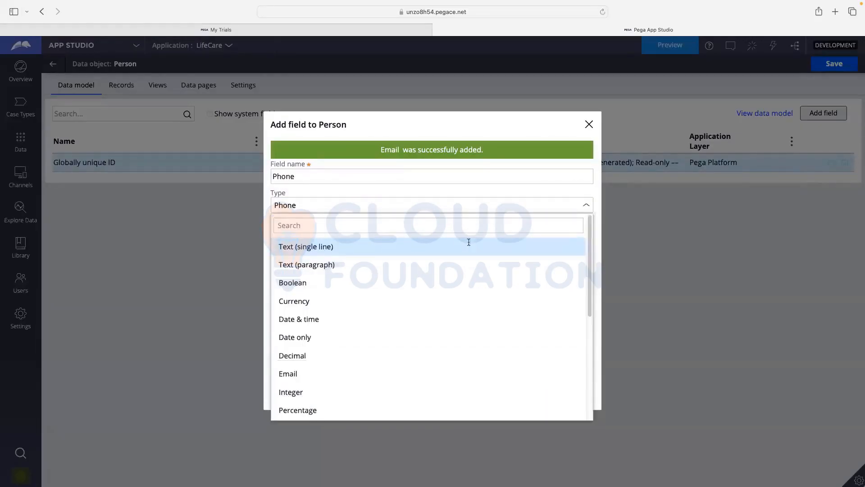
left_click(242, 277)
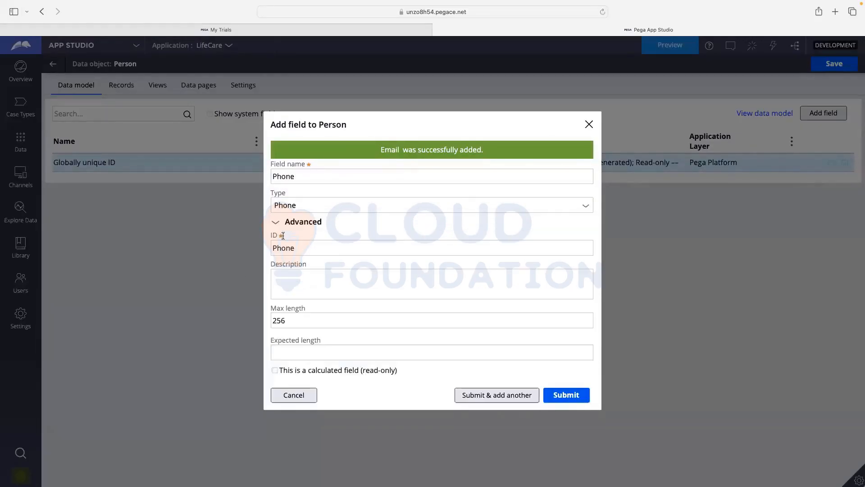
- Check the Phone field's max length of 256, then submit and add another
left_click(280, 223)
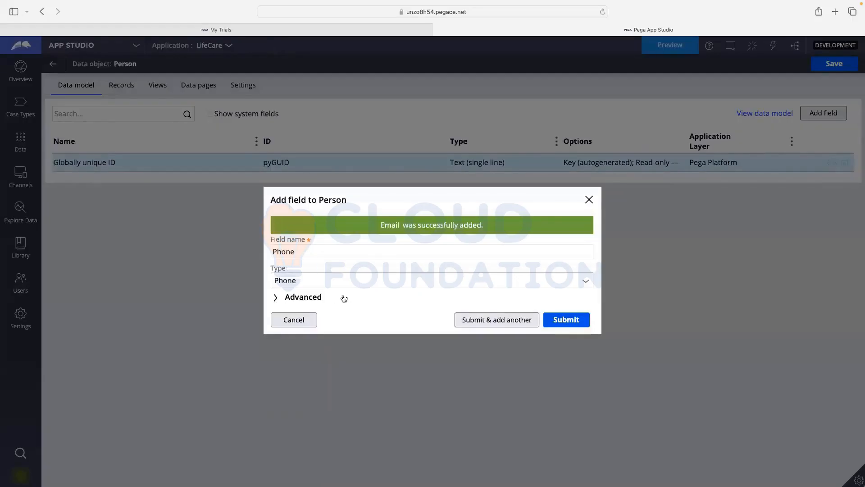
left_click(292, 296)
left_click(367, 289)
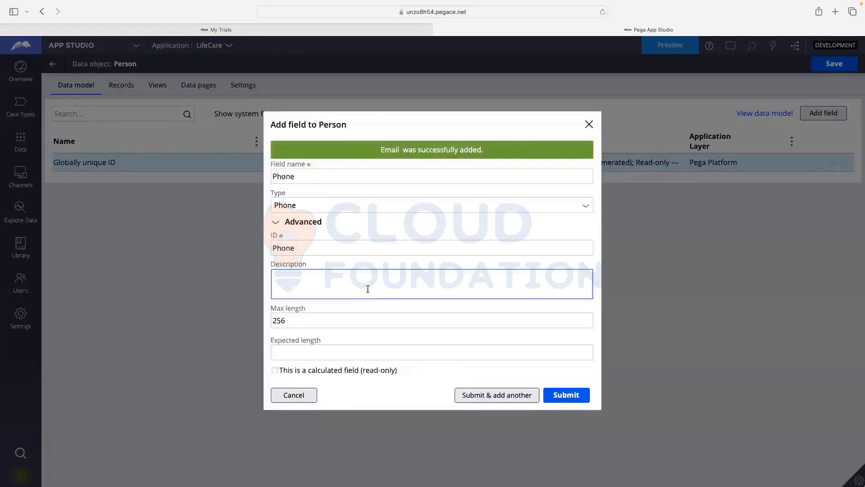
left_click_drag(295, 321, 276, 321)
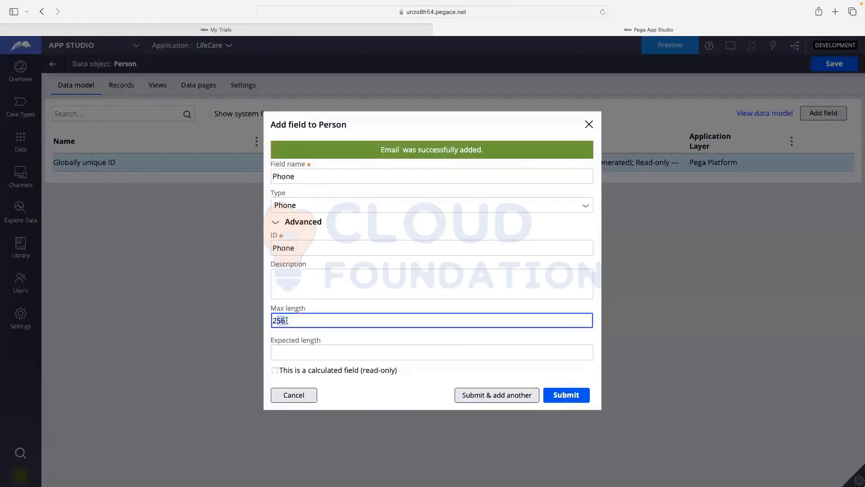
left_click(292, 319)
left_click(508, 358)
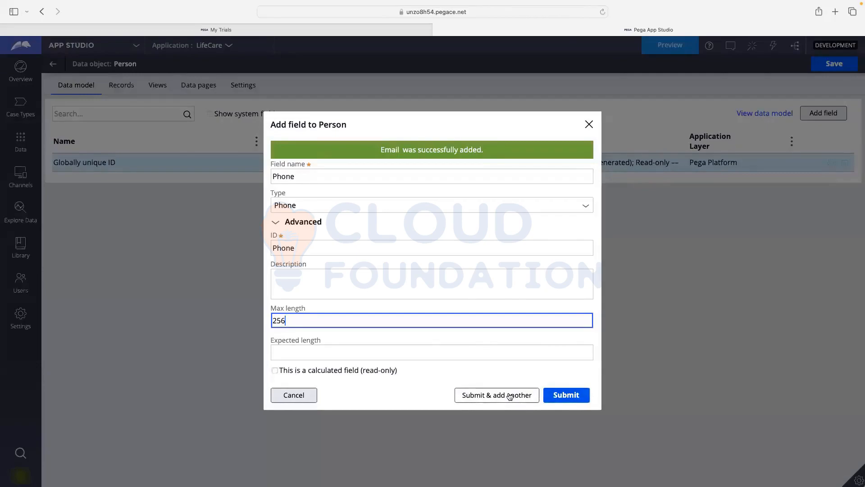
left_click(566, 395)
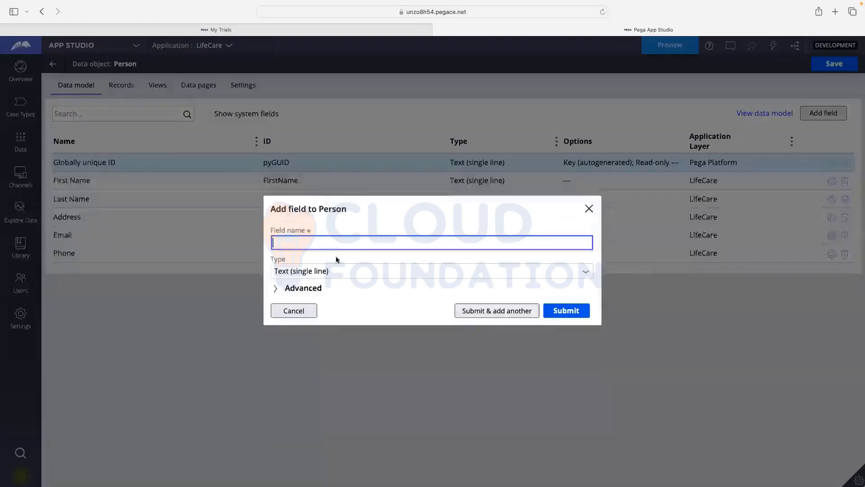
- Add a Date of Birth field of type Date only
type("Date ")
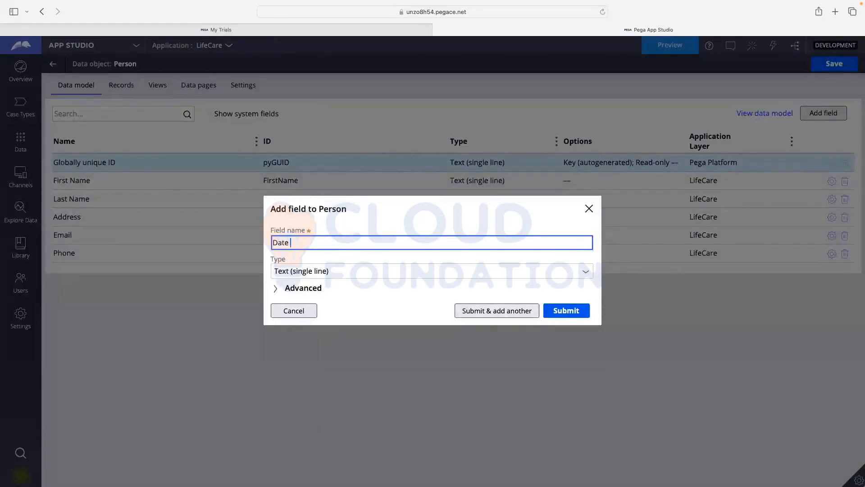
type("of Birth")
left_click(586, 273)
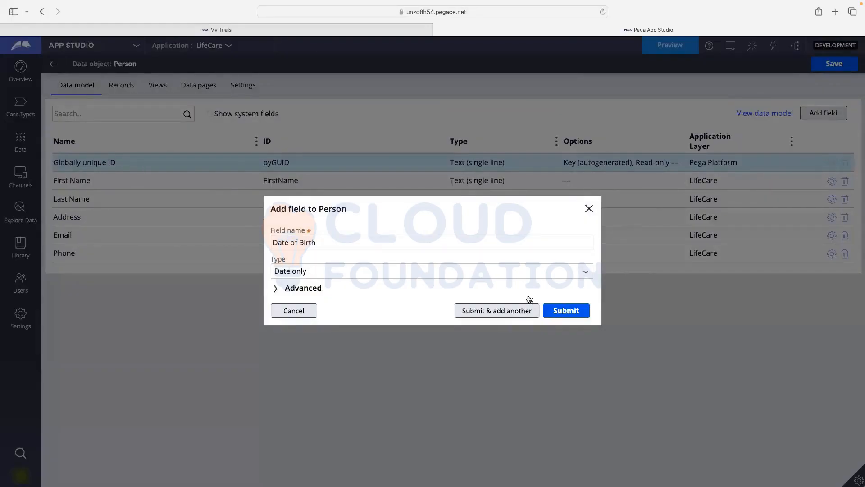
left_click(511, 311)
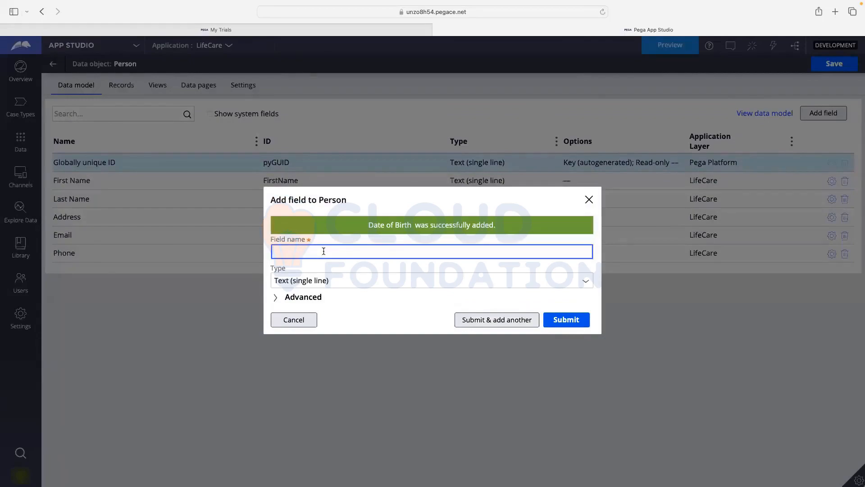
- Add an Age field of type Integer, then save the Person data object
type("Age")
left_click(319, 287)
left_click(426, 321)
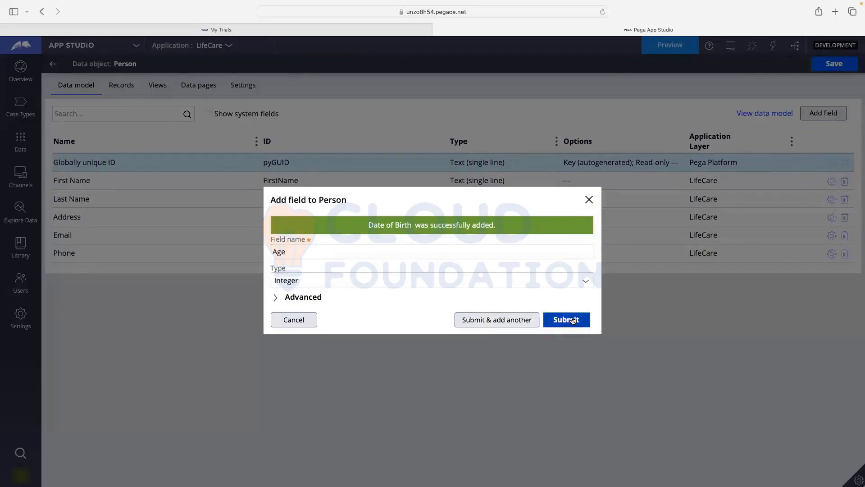
left_click(572, 320)
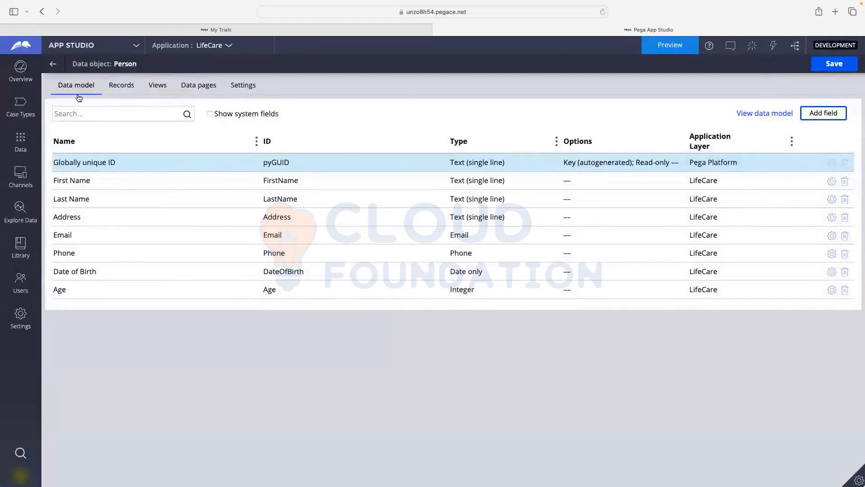
left_click(833, 68)
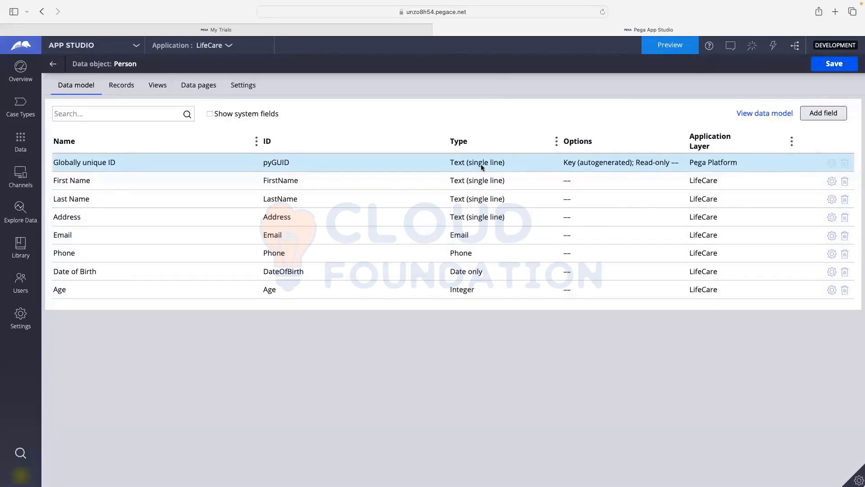
- Leave Data object: Person for the list showing Person, data page List Person and system Pega
left_click(53, 65)
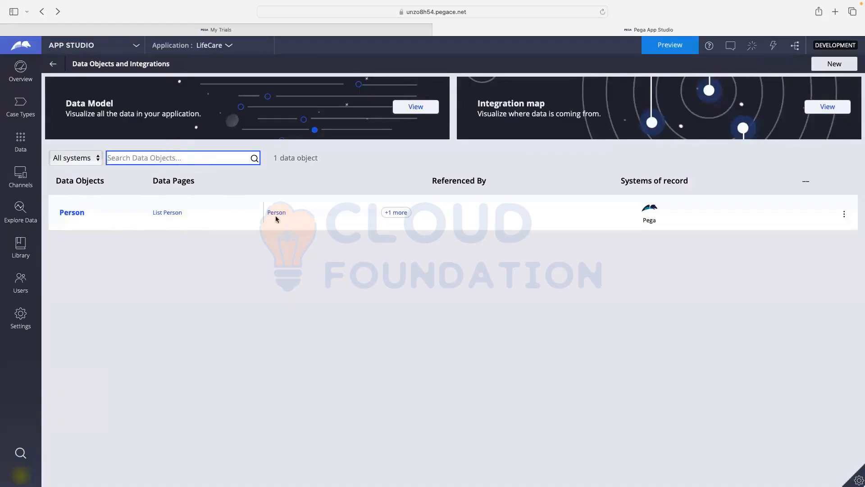
left_click(659, 215)
left_click_drag(625, 181, 698, 180)
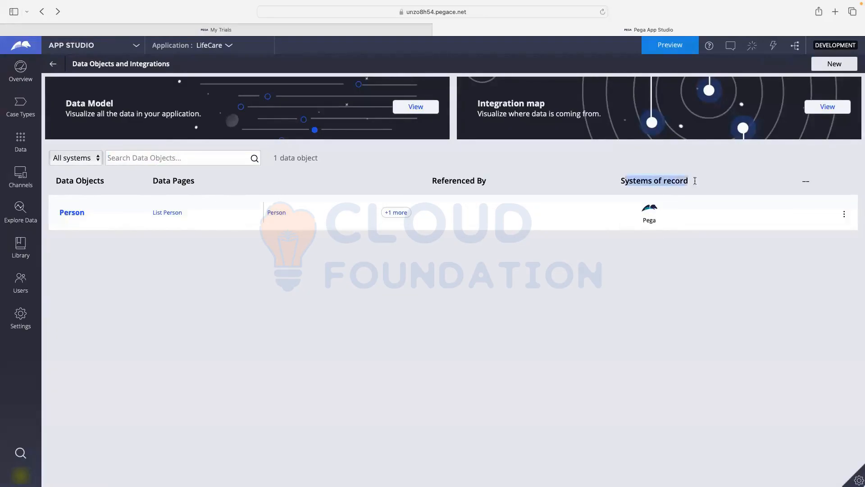
left_click(682, 249)
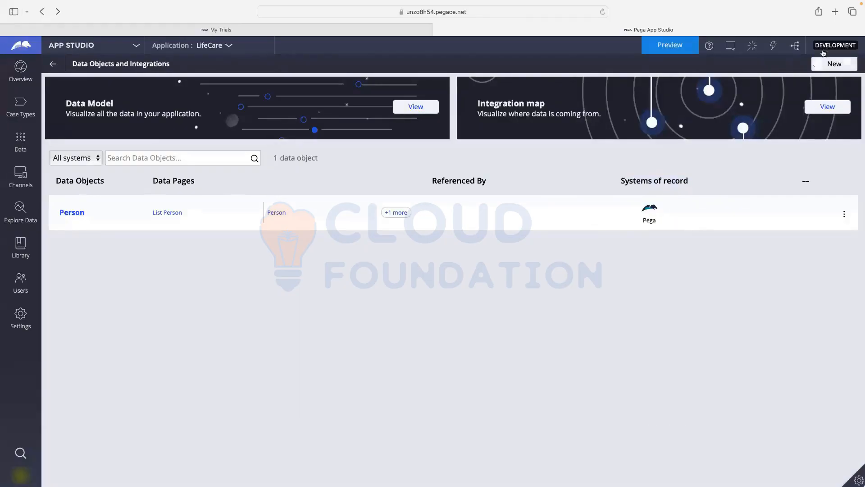
left_click(821, 67)
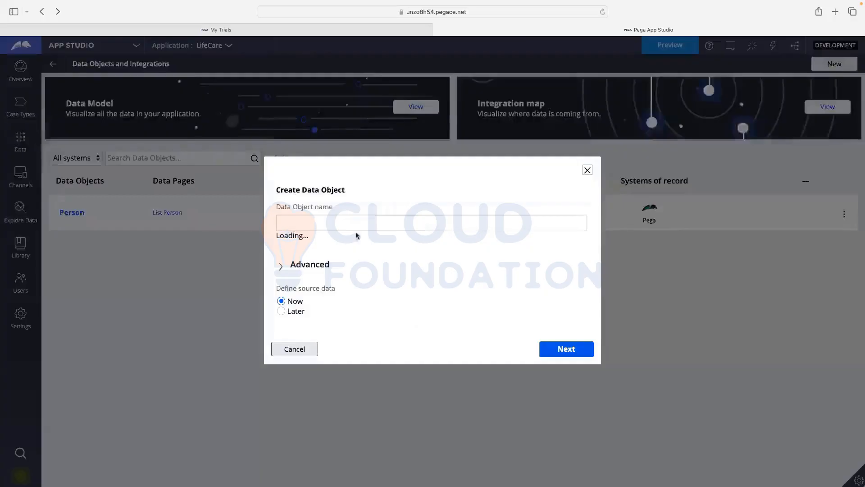
- Name the new data object Insurance, keep System Pega and build its data model manually
left_click(349, 220)
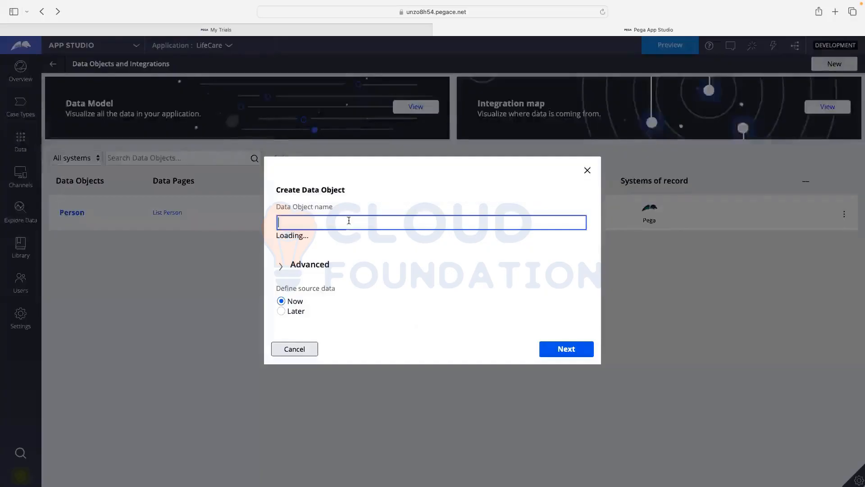
type("INsurance")
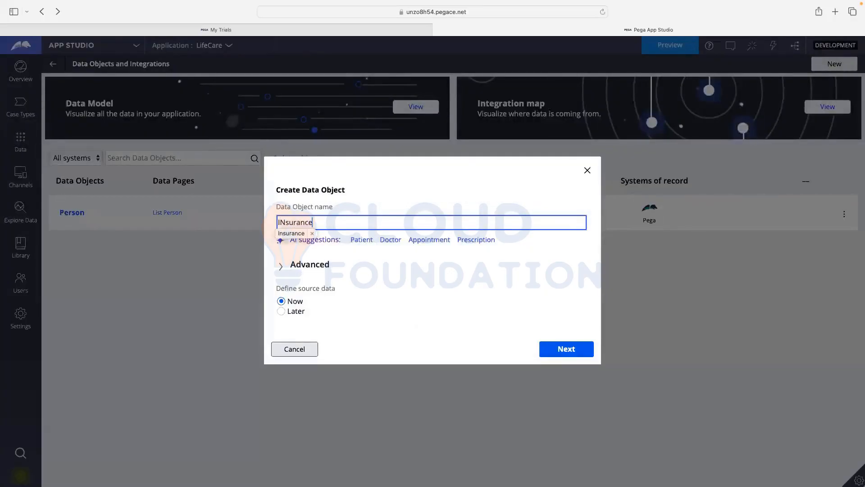
left_click(284, 234)
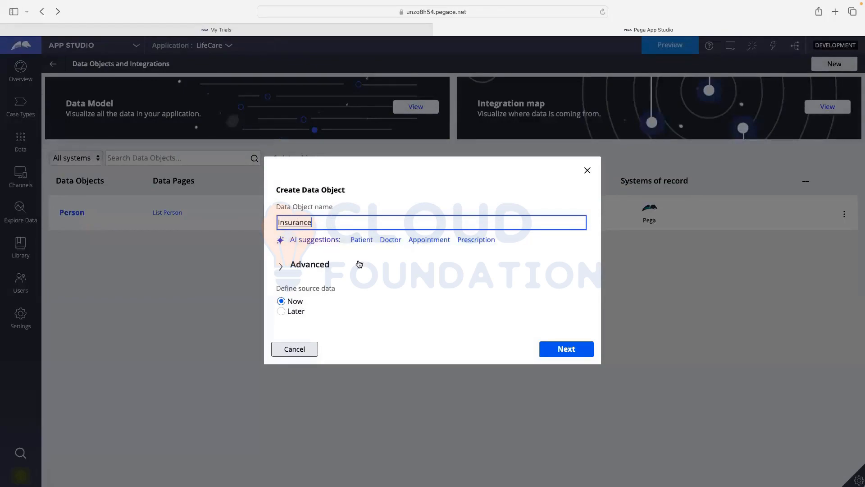
left_click(391, 193)
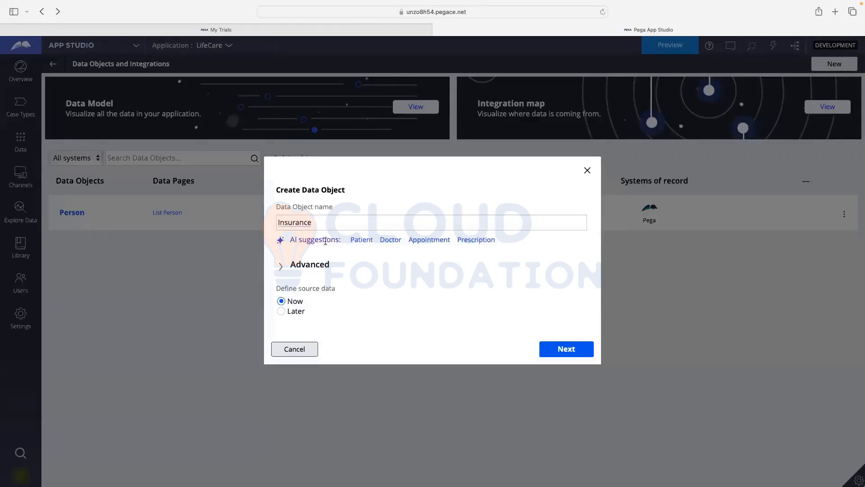
left_click(310, 223)
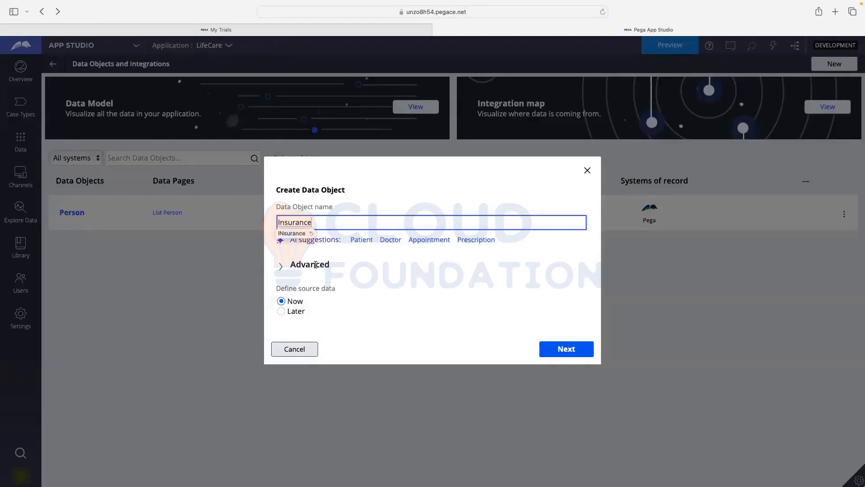
left_click(346, 264)
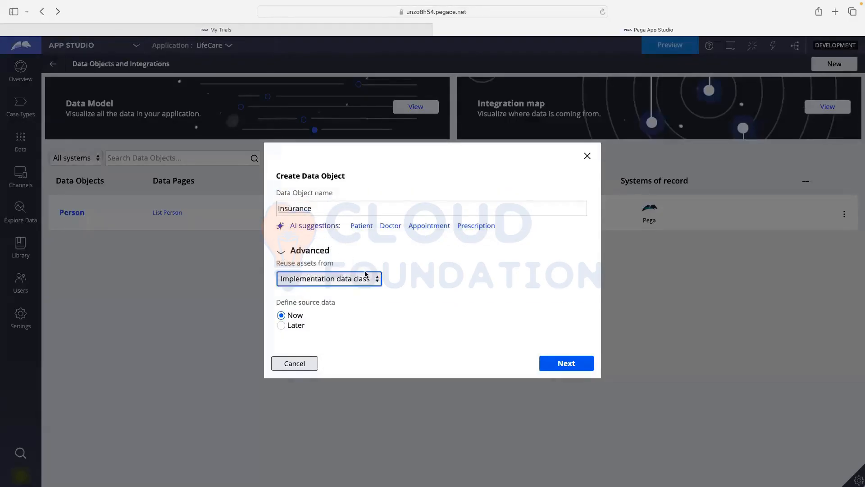
left_click(287, 326)
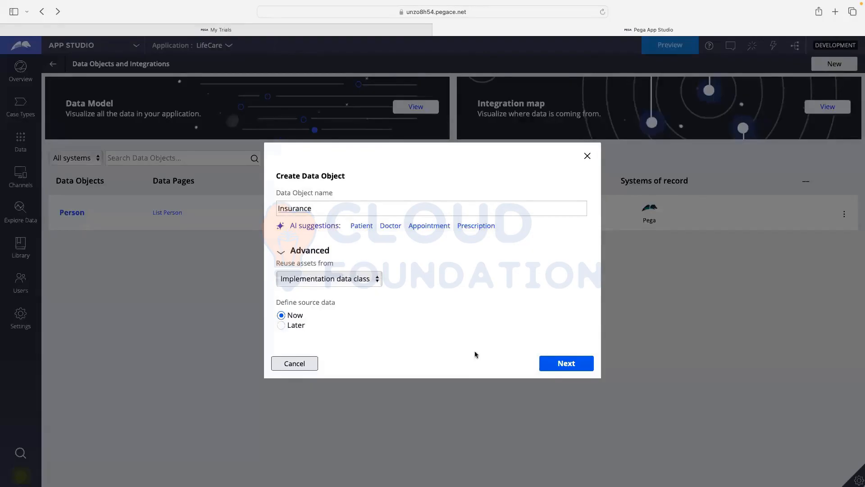
left_click(554, 369)
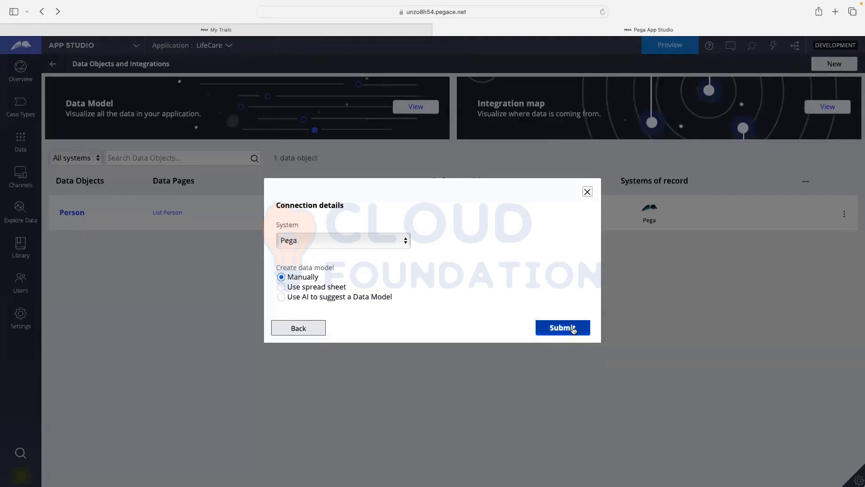
left_click(573, 330)
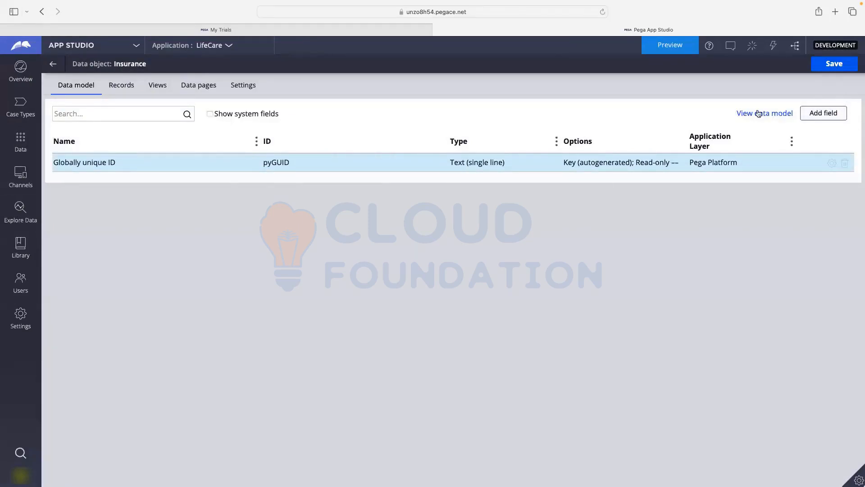
- Add a field named InsuranceType to Insurance and make its type Picklist
left_click(822, 114)
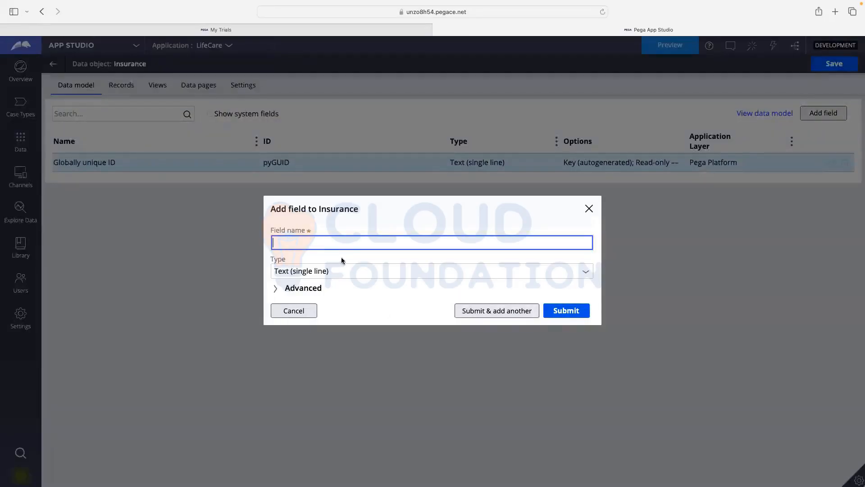
type("InsuranceType")
left_click(586, 276)
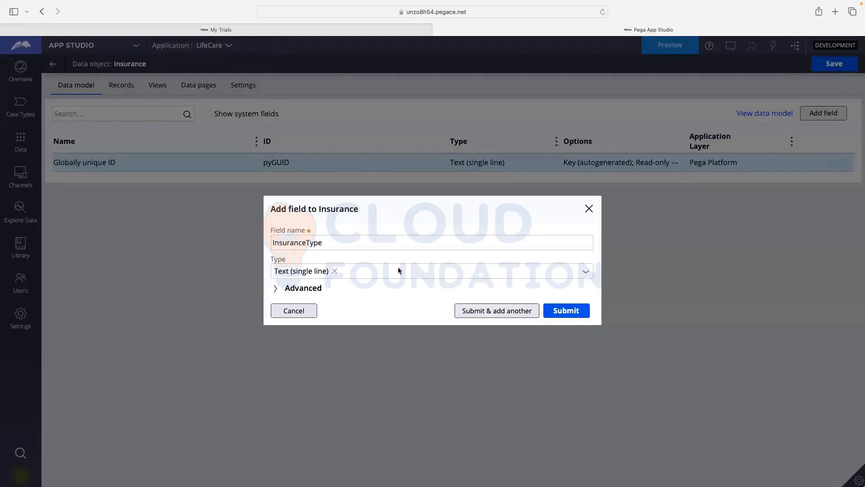
left_click(586, 274)
scroll(341, 378, "down", 3)
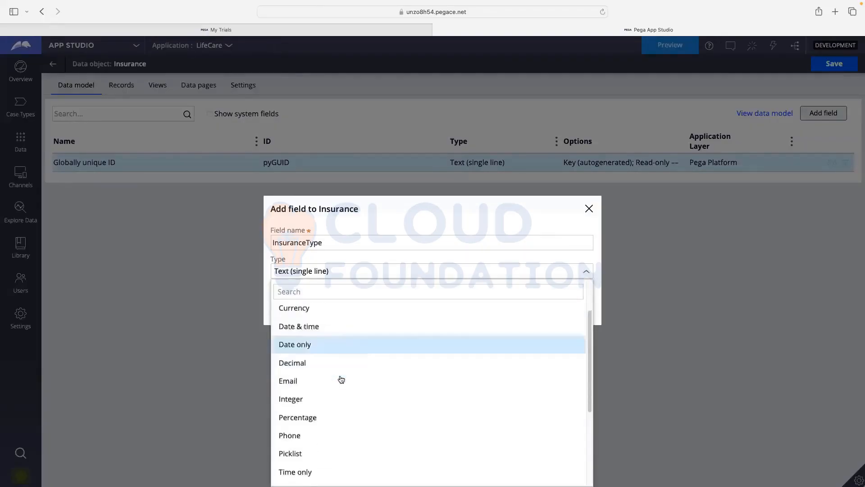
scroll(316, 379, "down", 2)
left_click(296, 361)
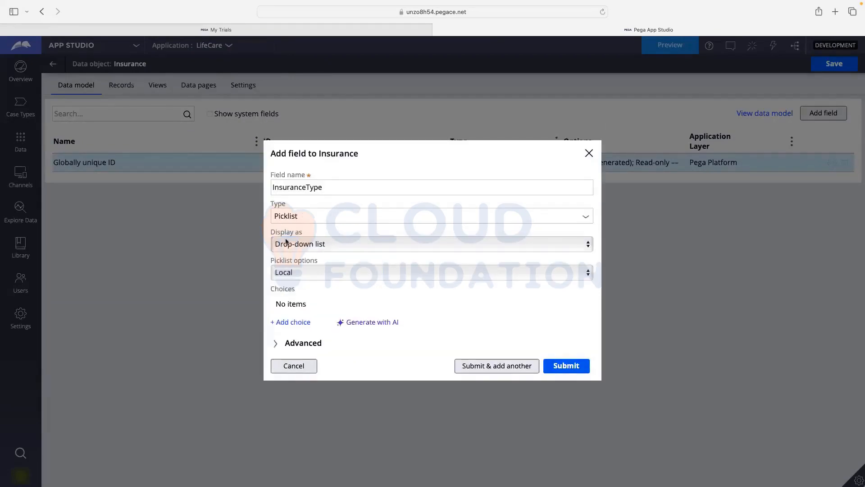
- Keep Drop-down list and Local, AI-generate the Auto, Health, Home, Life and Travel Insurance choices, and submit
left_click(305, 244)
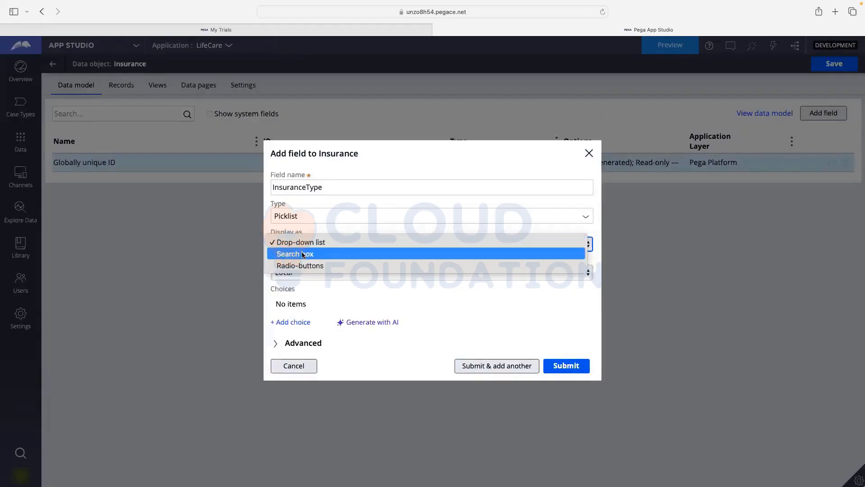
left_click(298, 243)
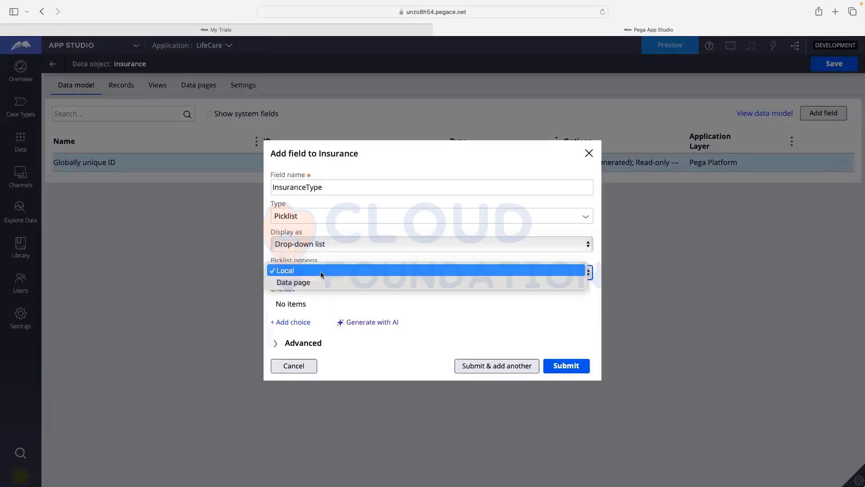
left_click(323, 258)
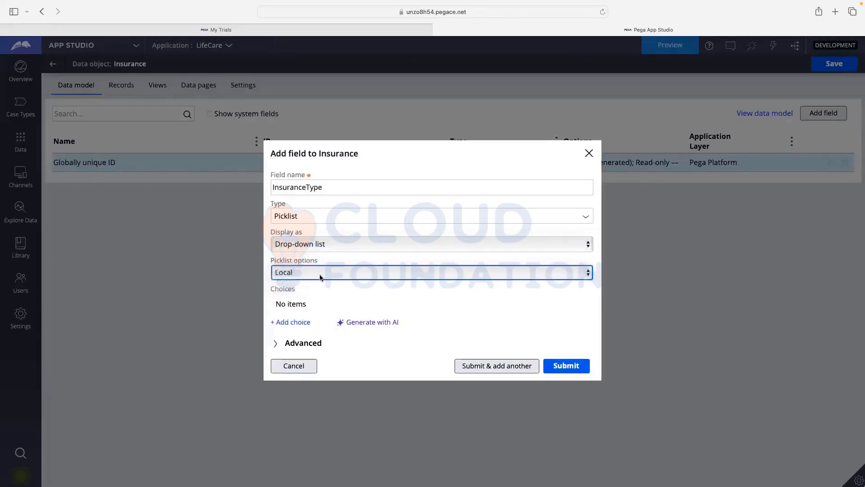
left_click(374, 325)
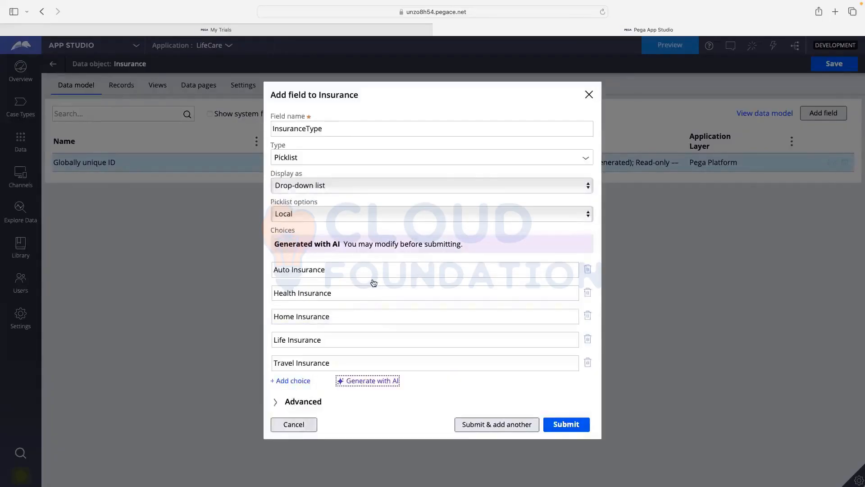
left_click(283, 269)
left_click(305, 404)
scroll(351, 346, "down", 2)
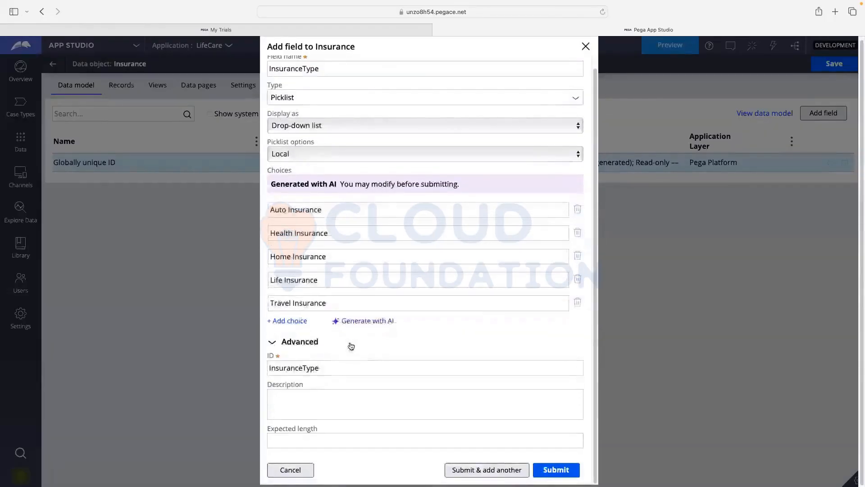
scroll(352, 347, "up", 2)
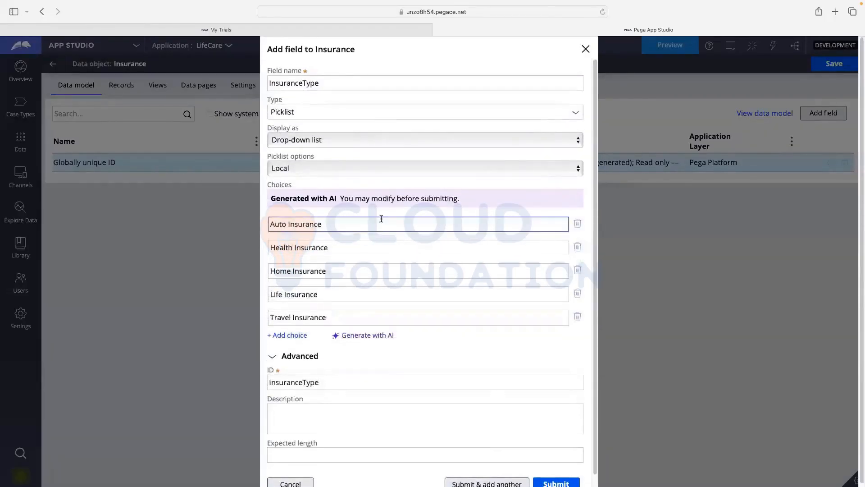
scroll(380, 221, "down", 2)
scroll(374, 269, "up", 2)
scroll(442, 271, "down", 2)
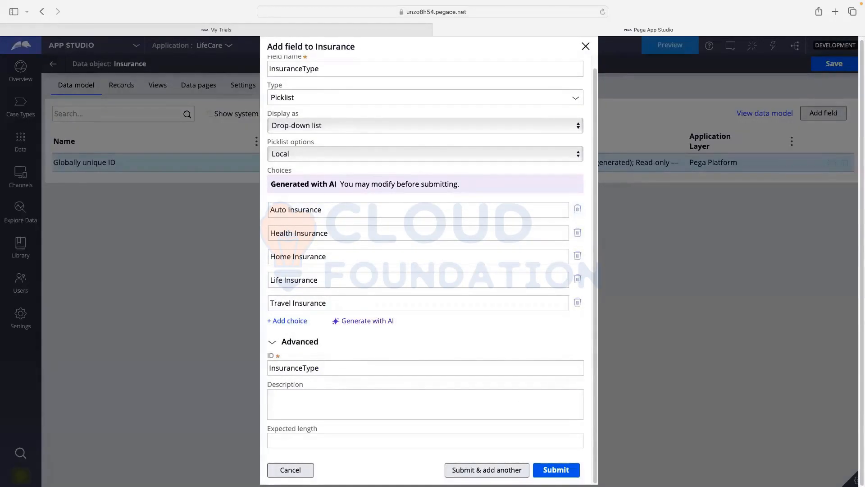
left_click(481, 475)
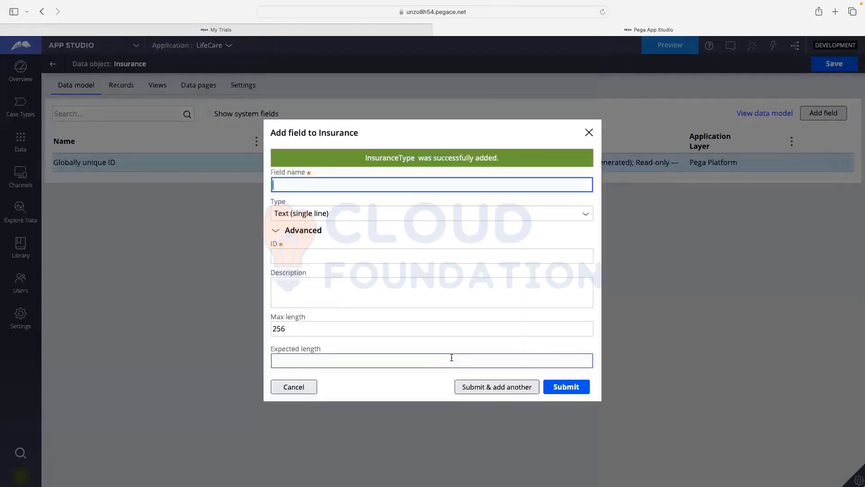
- Add a plain-text Text (paragraph) field named Description, then save Insurance
type("D")
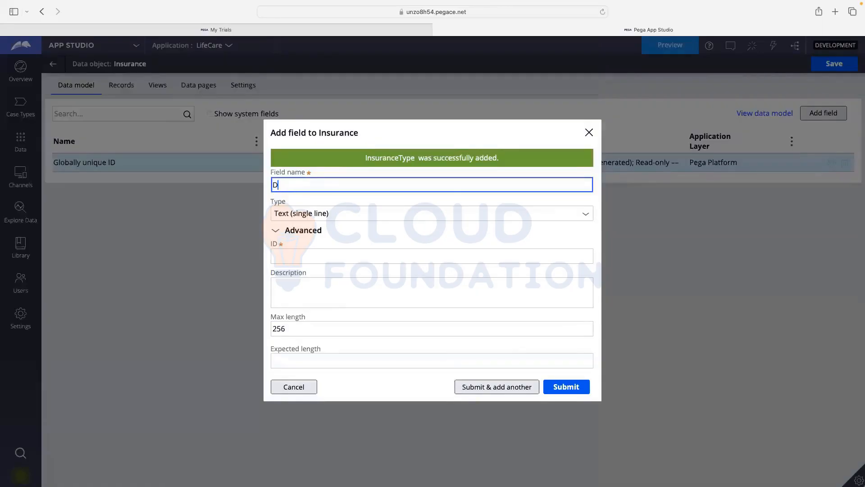
type("escription")
left_click(377, 250)
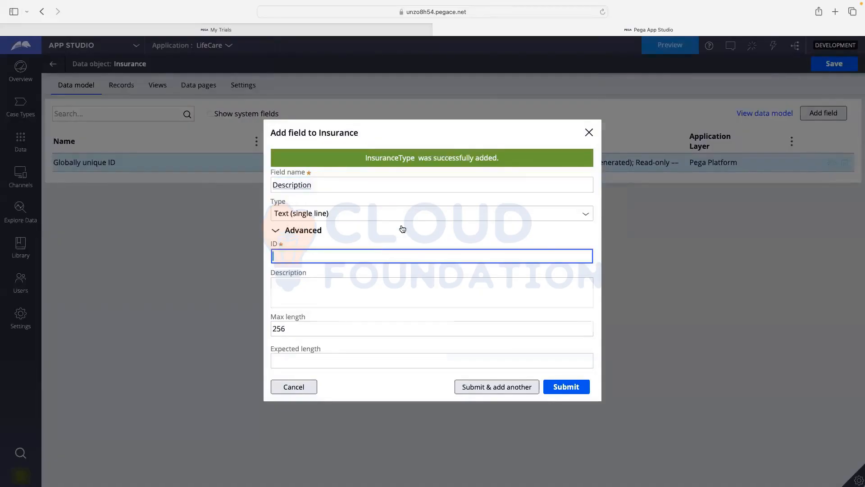
left_click(397, 238)
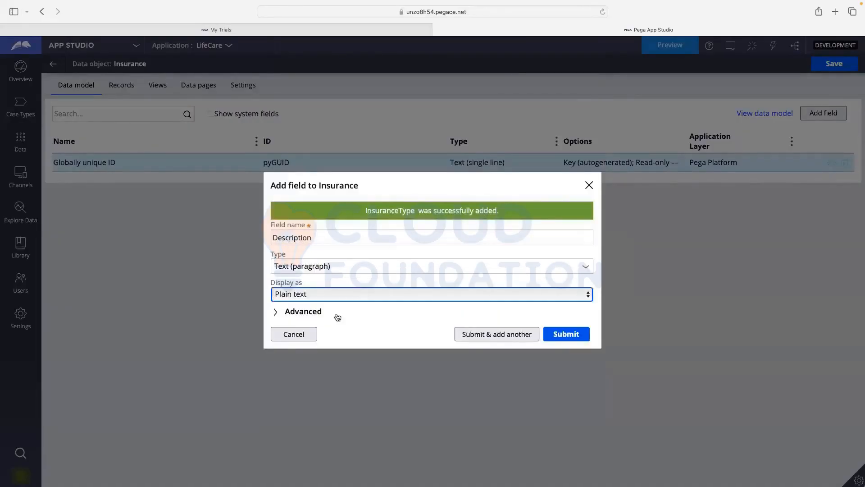
left_click(557, 335)
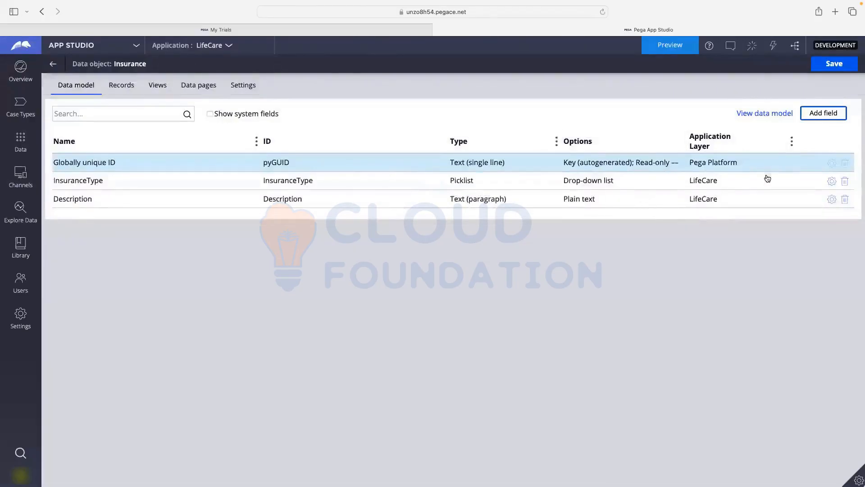
left_click(824, 65)
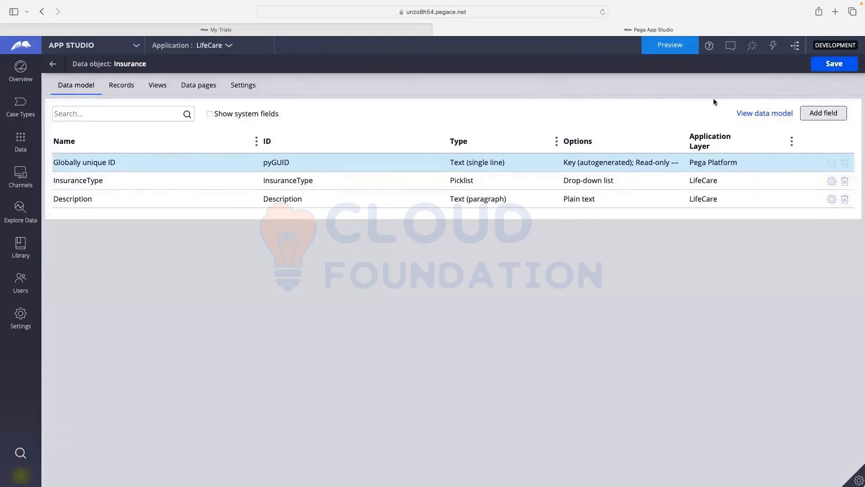
- View and pan the data model diagram, then return to the list showing Insurance and Person
left_click(54, 65)
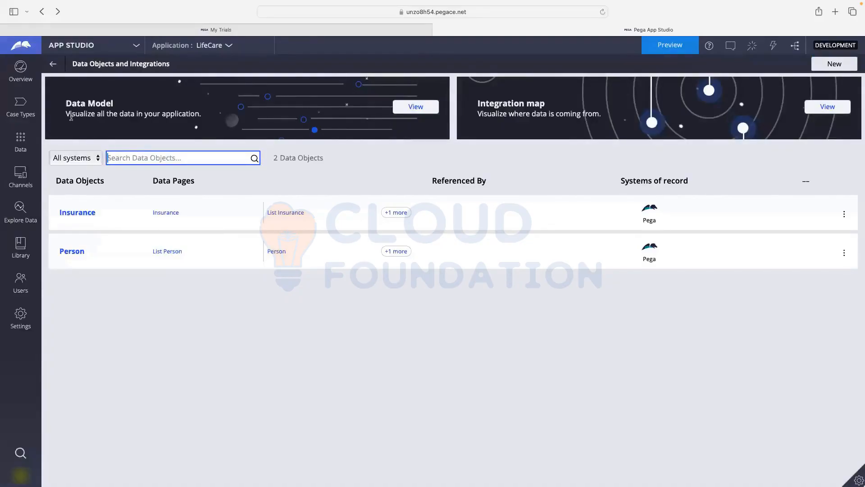
left_click_drag(68, 114, 199, 114)
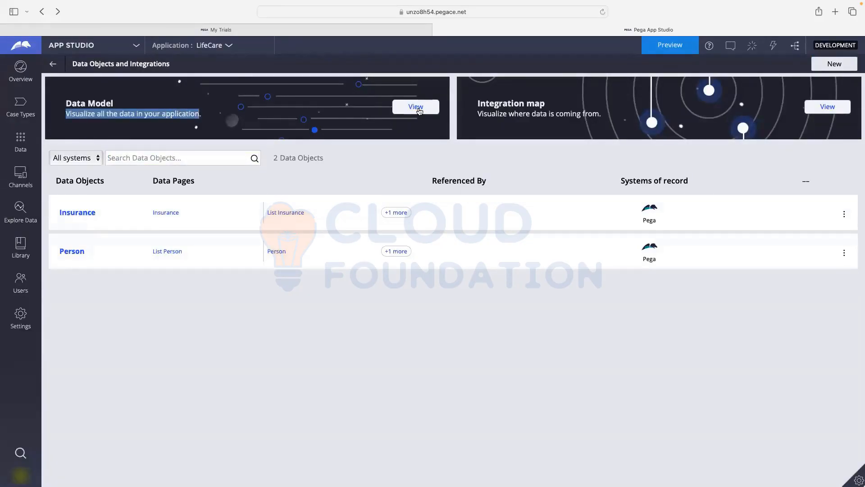
left_click(396, 107)
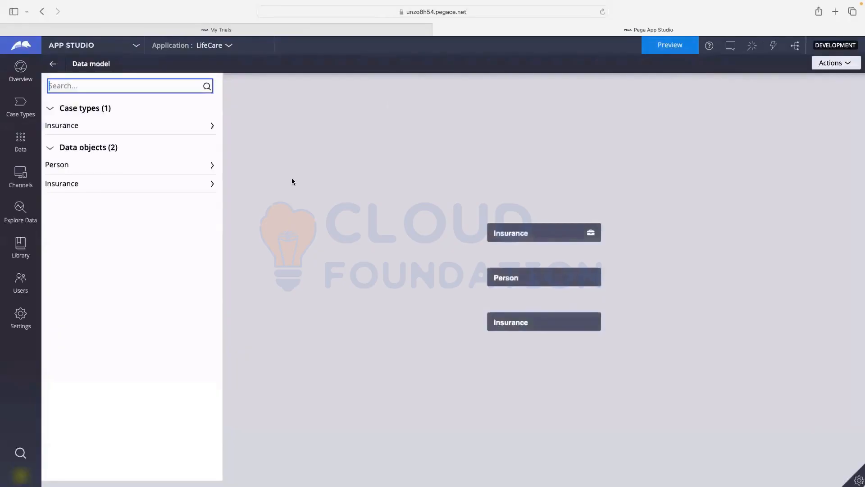
left_click_drag(404, 214, 311, 167)
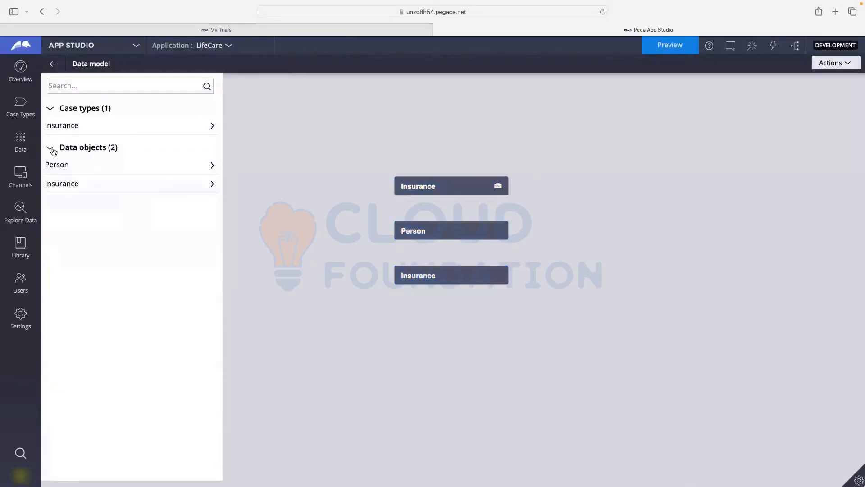
left_click(54, 64)
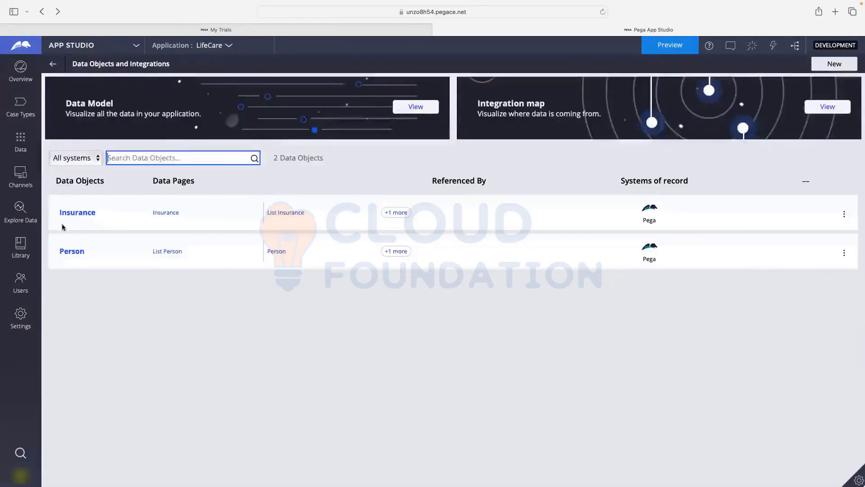
- Open the Insurance case type, select its Personal Details step and open the view configuration
left_click(26, 108)
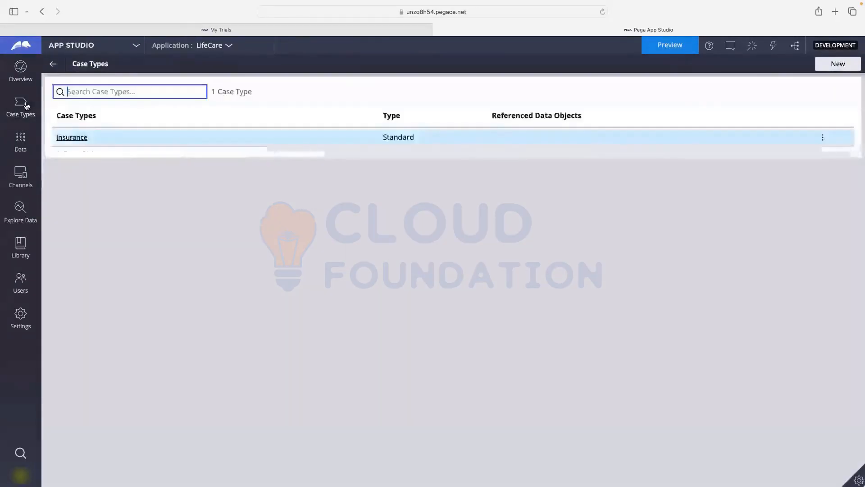
left_click(60, 138)
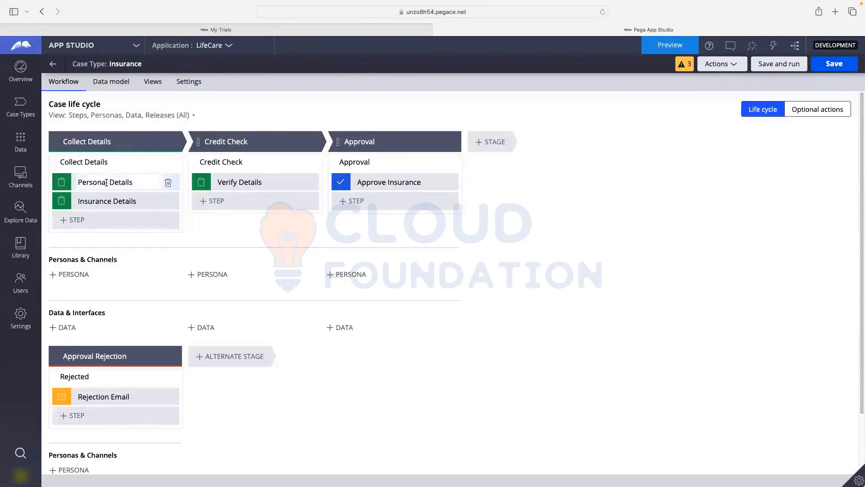
left_click(106, 182)
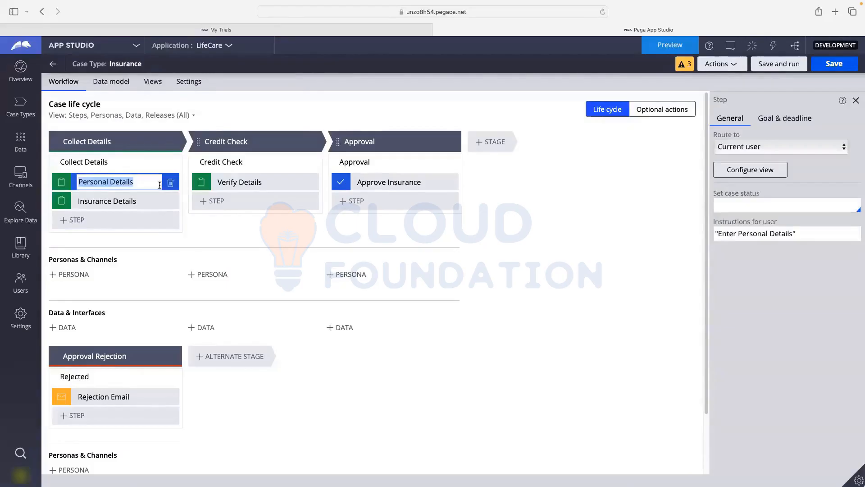
left_click(742, 171)
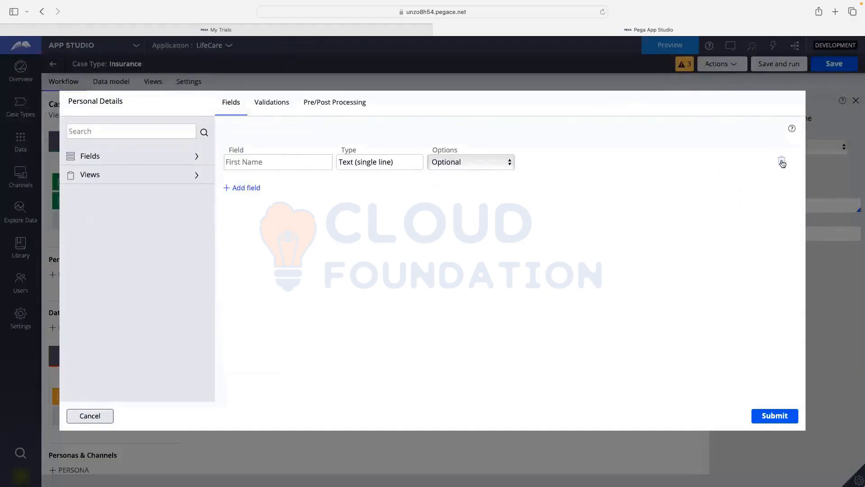
- Delete First Name from the Personal Details view and scroll through the available Fields list
left_click(783, 163)
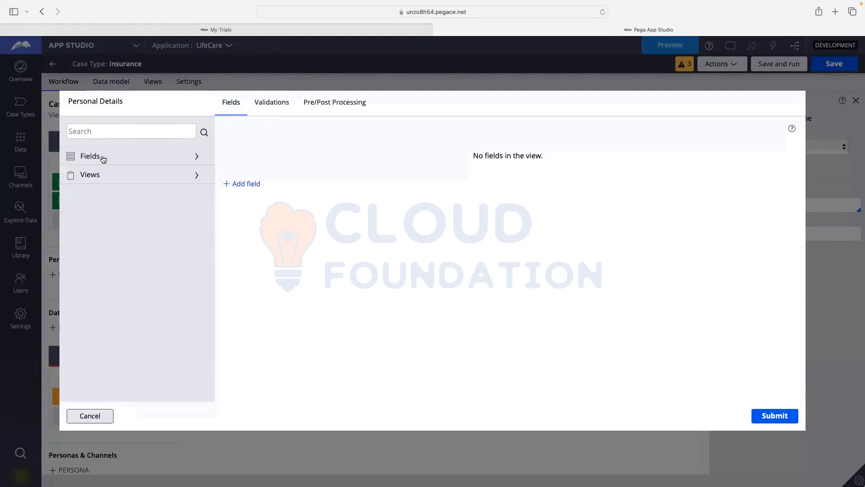
left_click(156, 158)
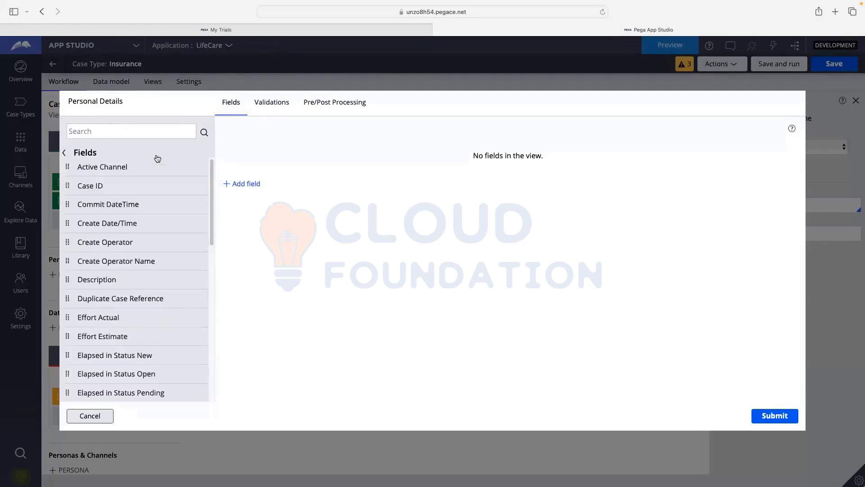
scroll(102, 177, "down", 6)
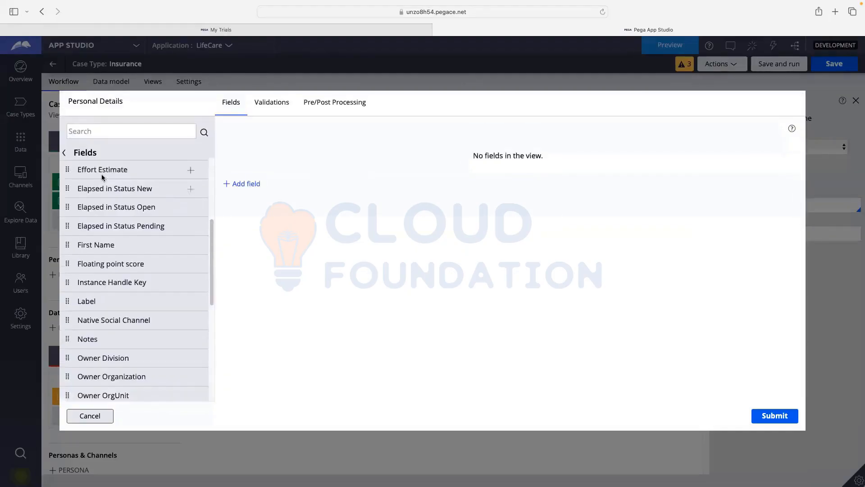
scroll(102, 181, "down", 6)
scroll(147, 271, "down", 3)
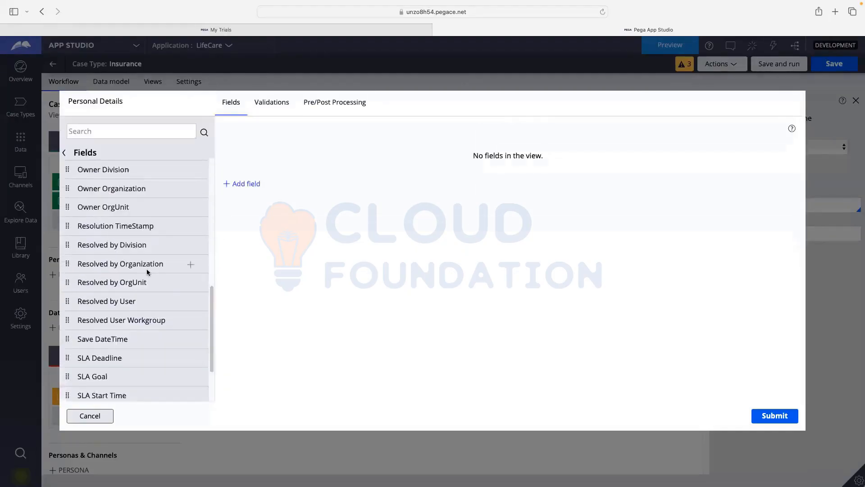
scroll(162, 285, "down", 2)
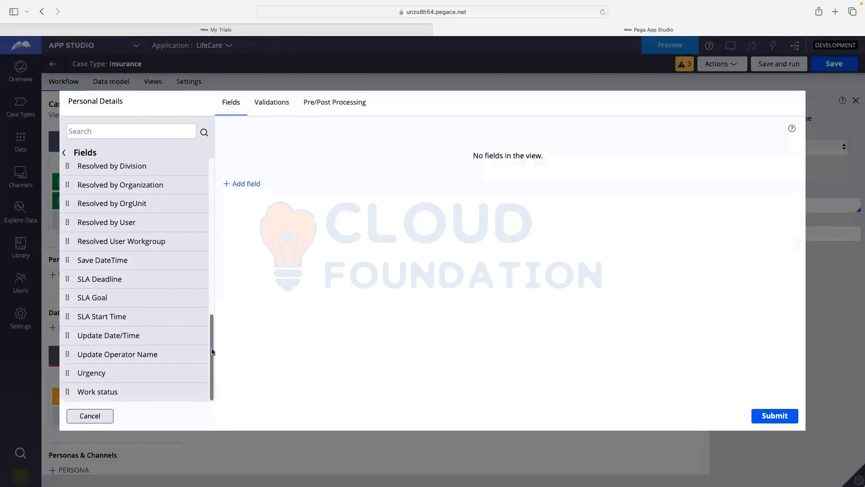
left_click_drag(212, 348, 220, 204)
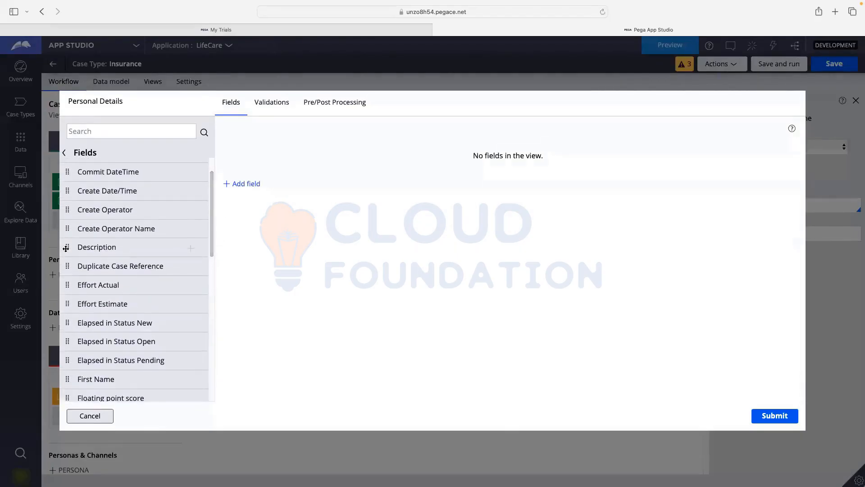
scroll(116, 282, "down", 3)
scroll(113, 278, "down", 3)
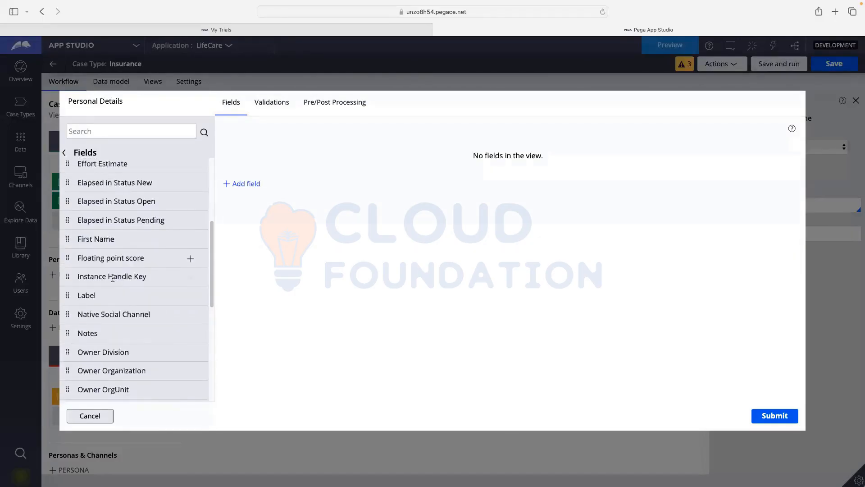
scroll(113, 278, "down", 4)
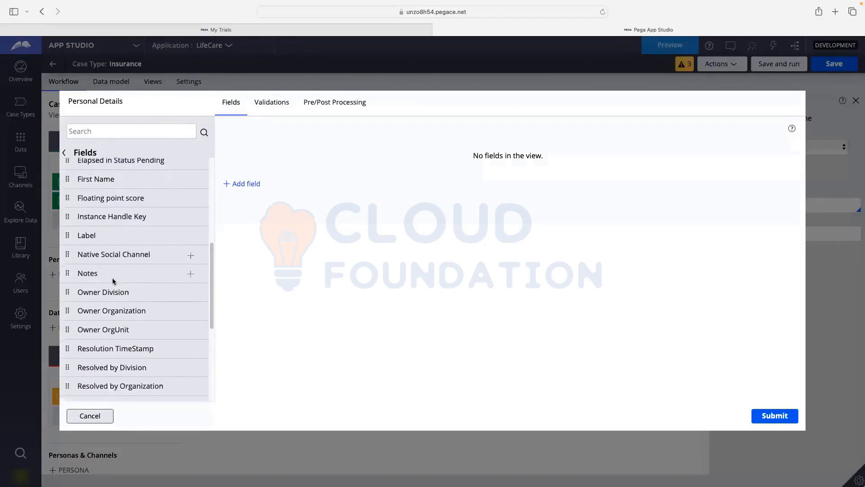
scroll(112, 282, "down", 5)
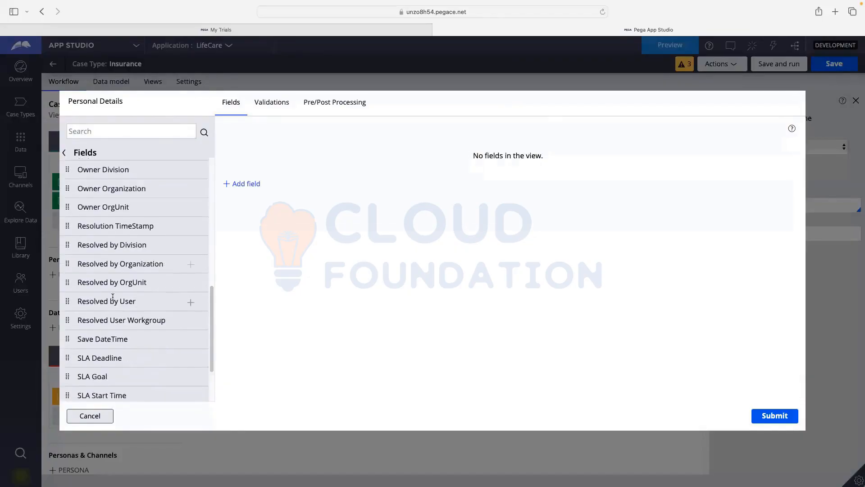
scroll(212, 343, "down", 2)
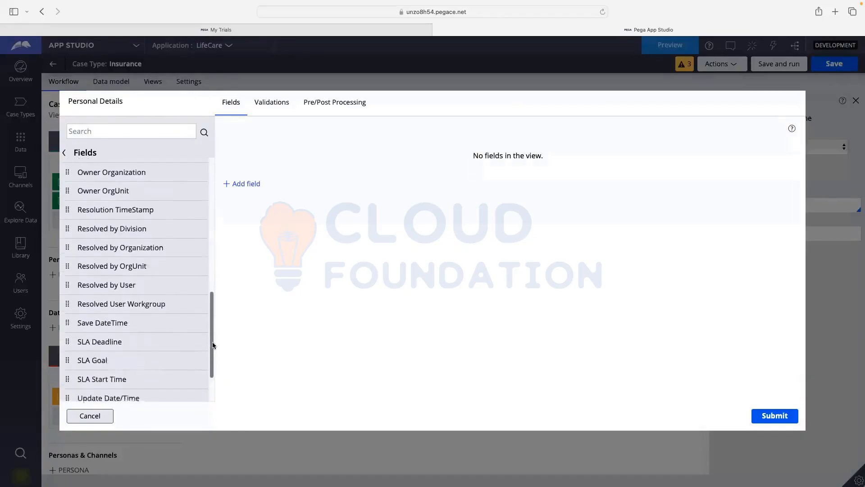
left_click_drag(214, 360, 209, 297)
scroll(165, 296, "up", 5)
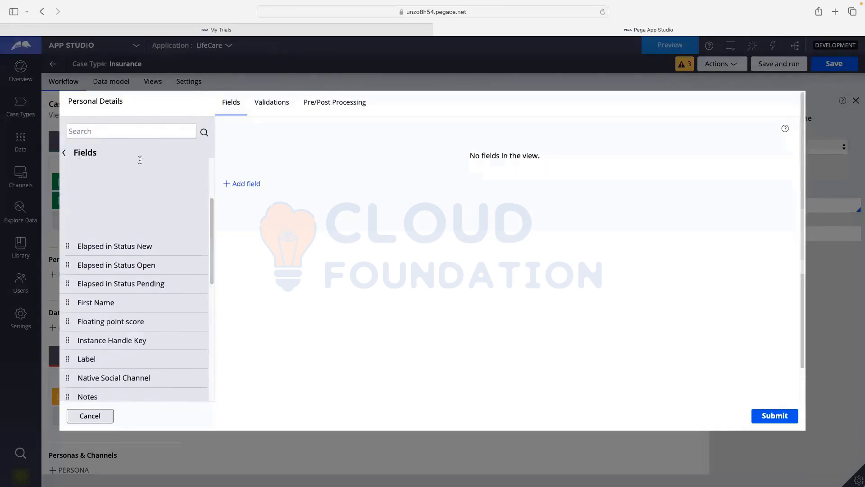
scroll(213, 185, "up", 4)
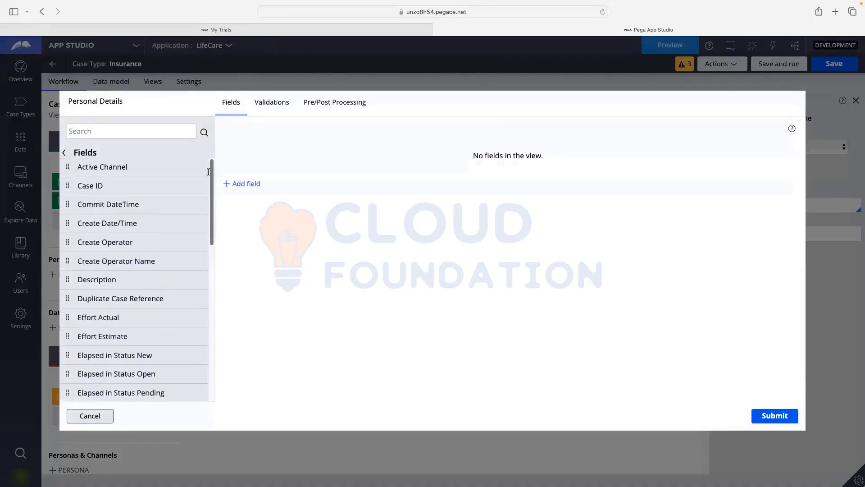
- Search the fields for 'Person', clear the search, and cancel the view without saving
left_click(86, 130)
type("LastN")
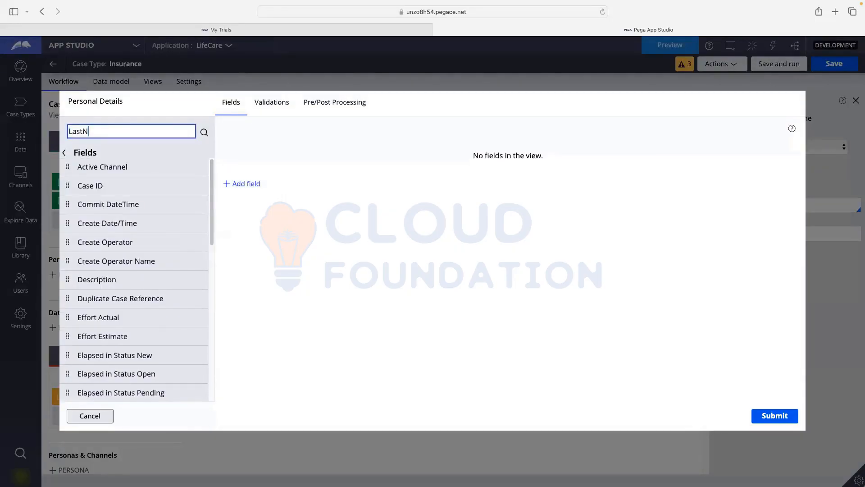
key("BackSpace")
key("BackSpace")
key("BackSpace")
type("Person")
left_click(204, 132)
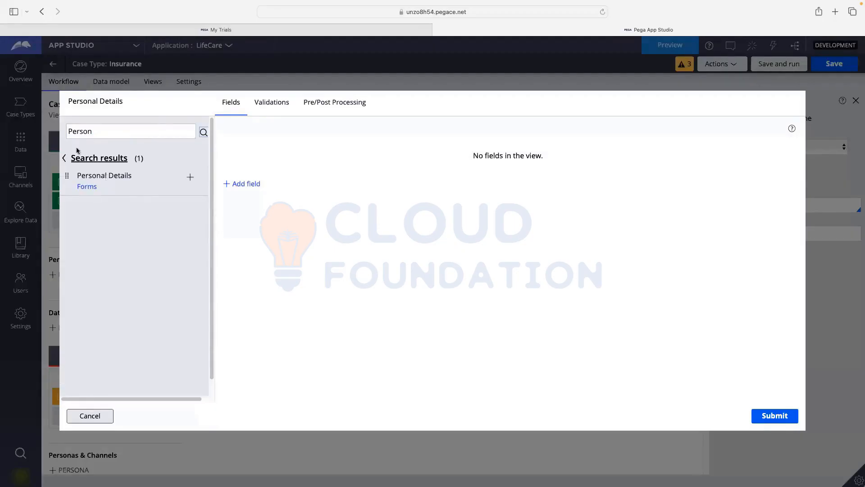
left_click(195, 131)
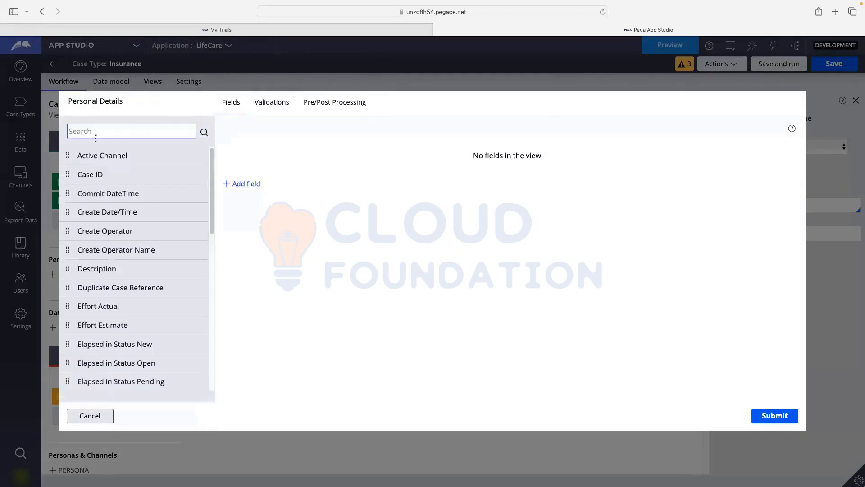
left_click(90, 417)
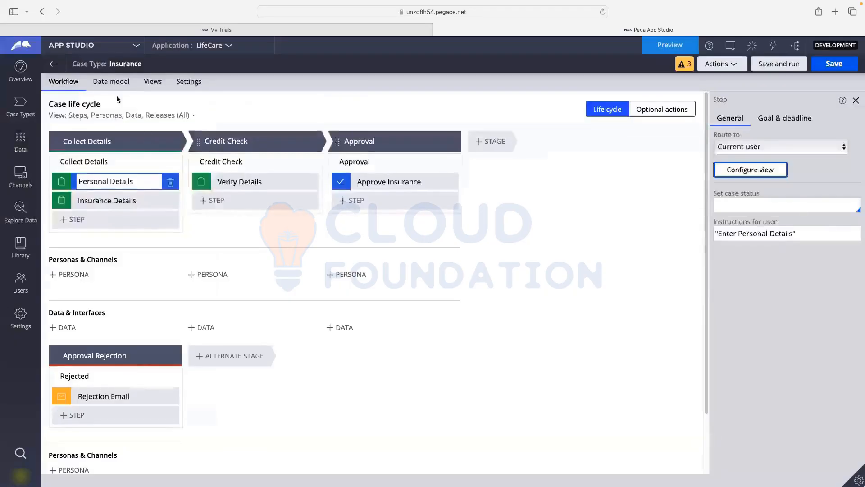
left_click(111, 82)
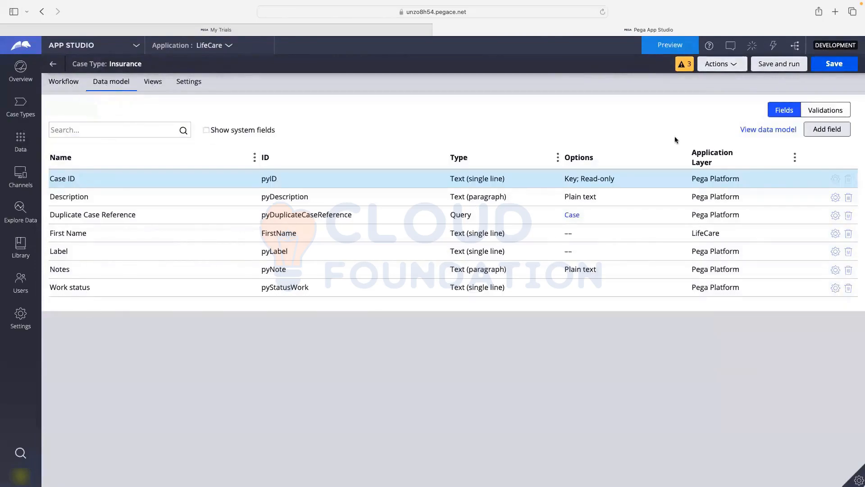
left_click(782, 131)
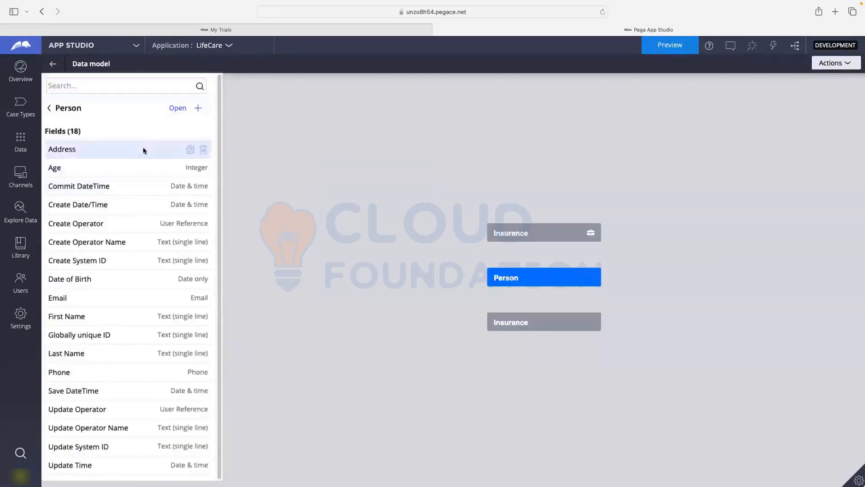
left_click(198, 108)
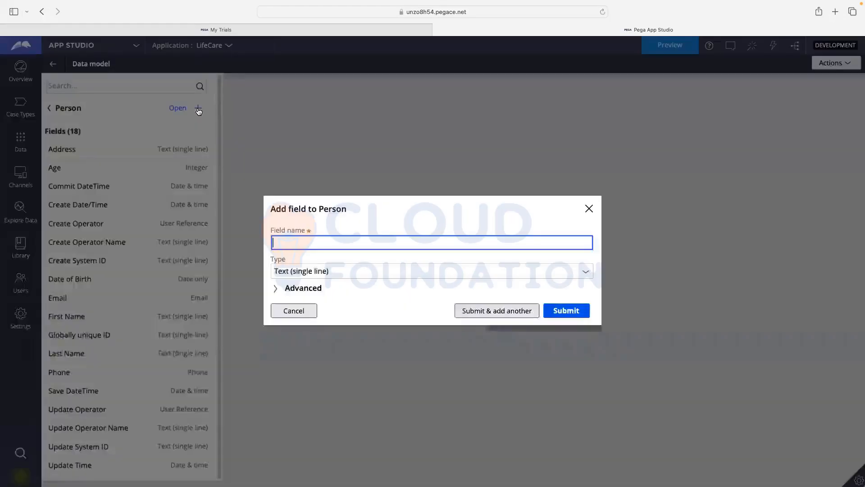
left_click(246, 290)
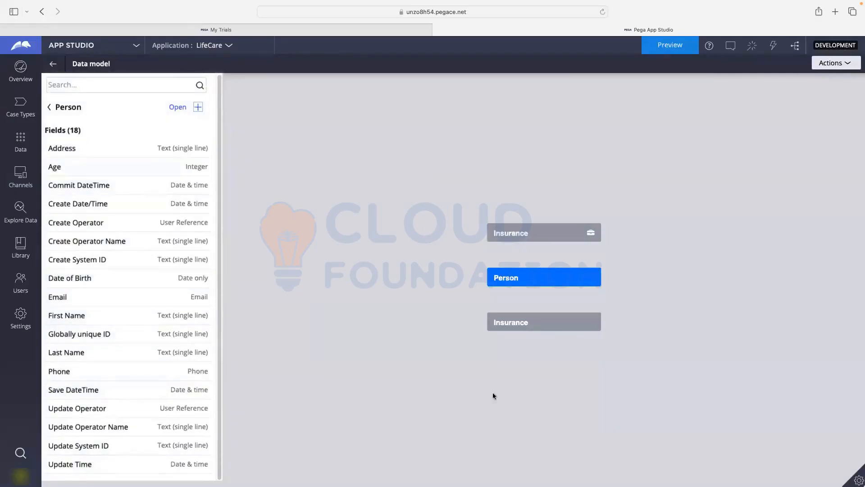
left_click(505, 324)
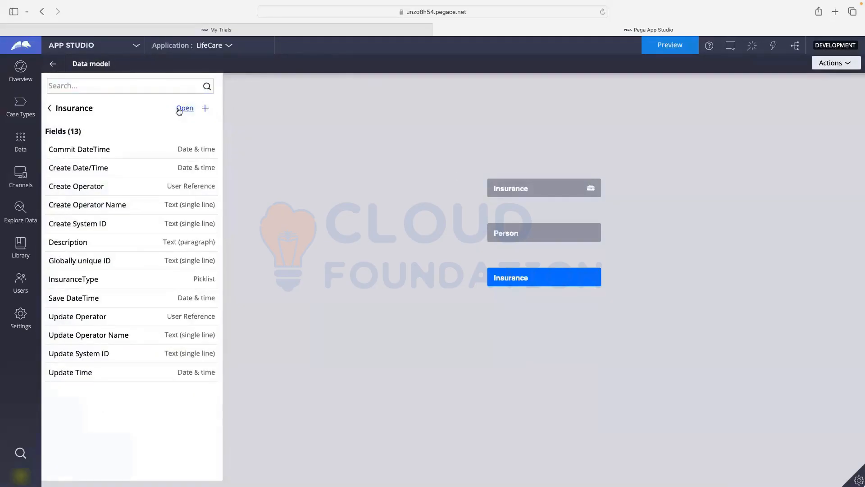
left_click(51, 109)
left_click(53, 65)
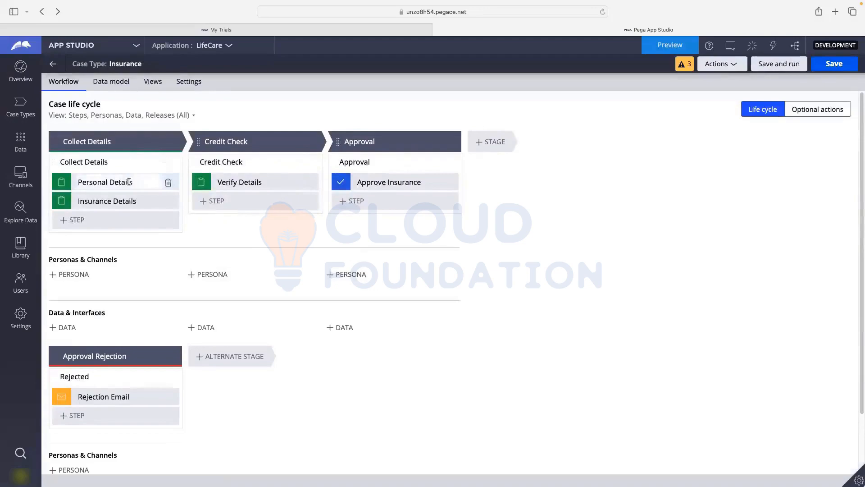
- Reopen the Personal Details view, browse its Fields and Views lists, cancel, and show the Data model tab
left_click(130, 181)
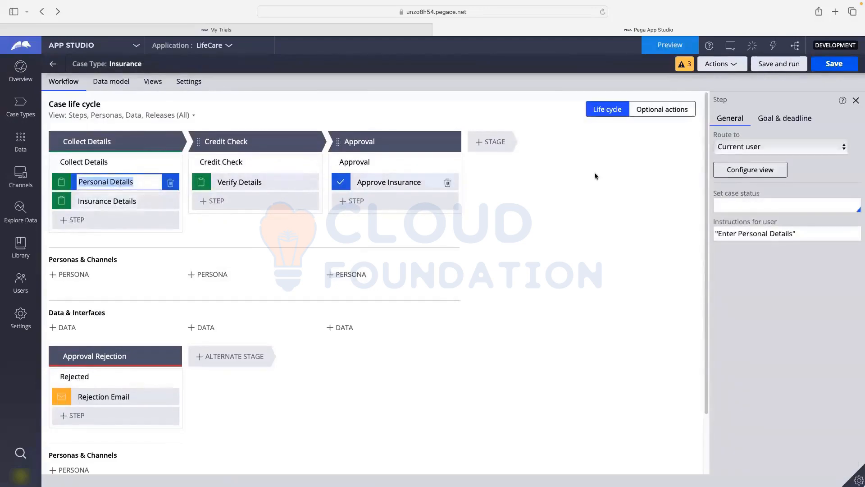
left_click(752, 171)
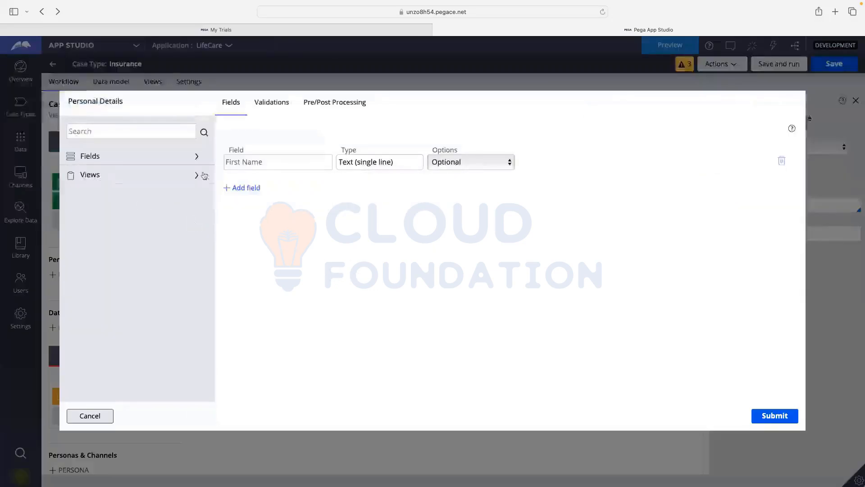
left_click(115, 158)
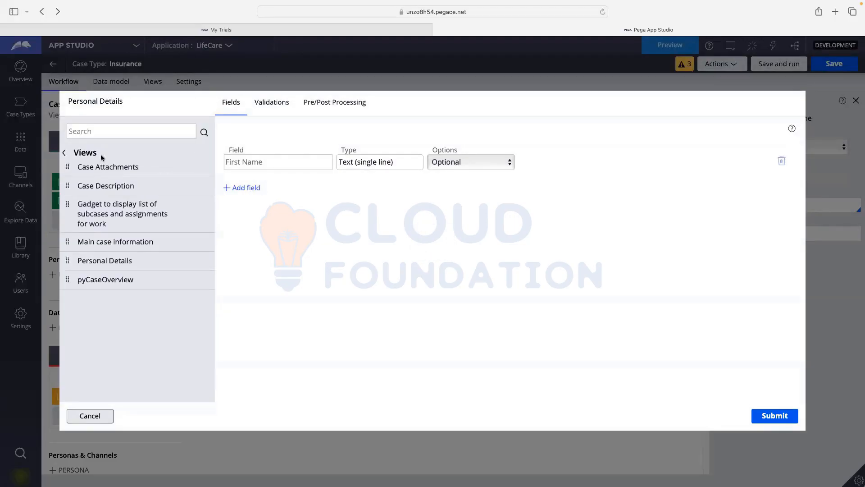
left_click(65, 153)
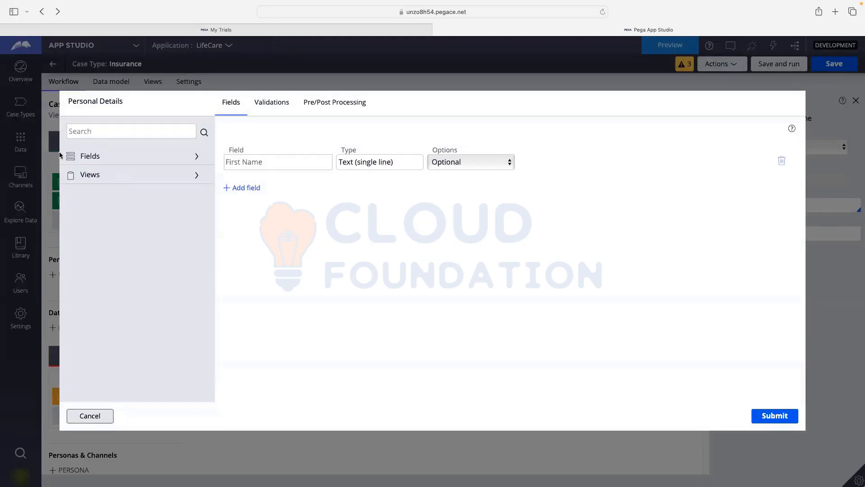
left_click(99, 158)
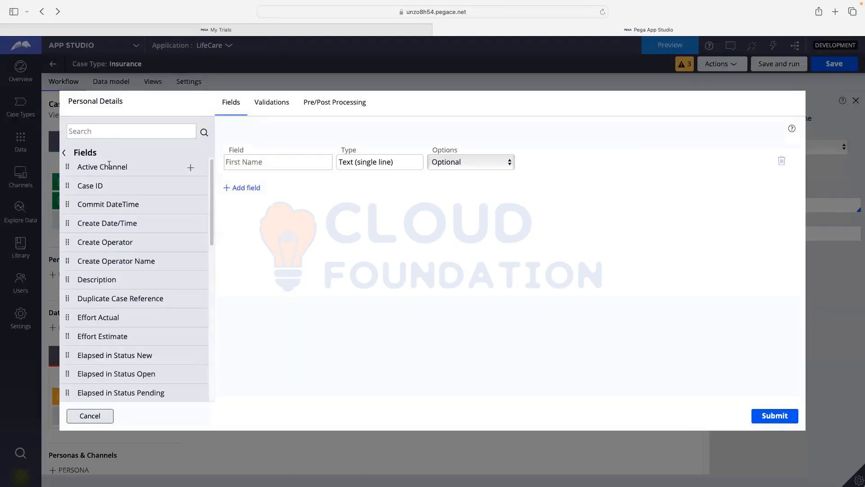
scroll(112, 194, "down", 3)
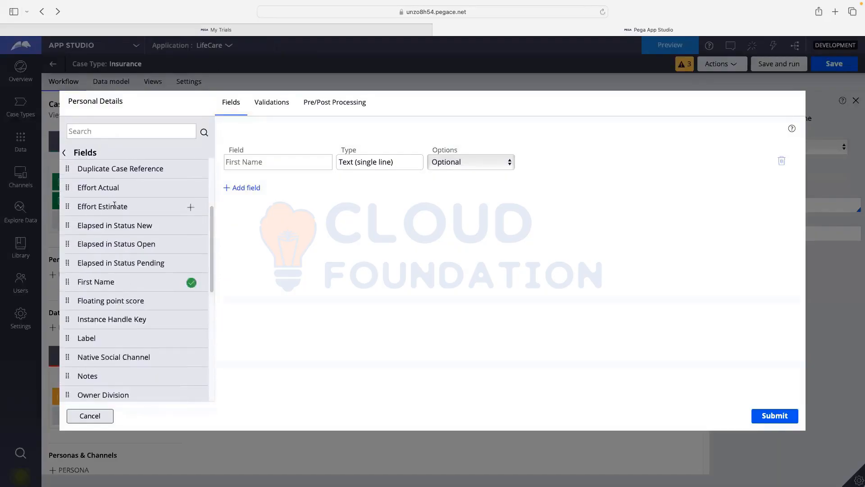
scroll(123, 237, "down", 2)
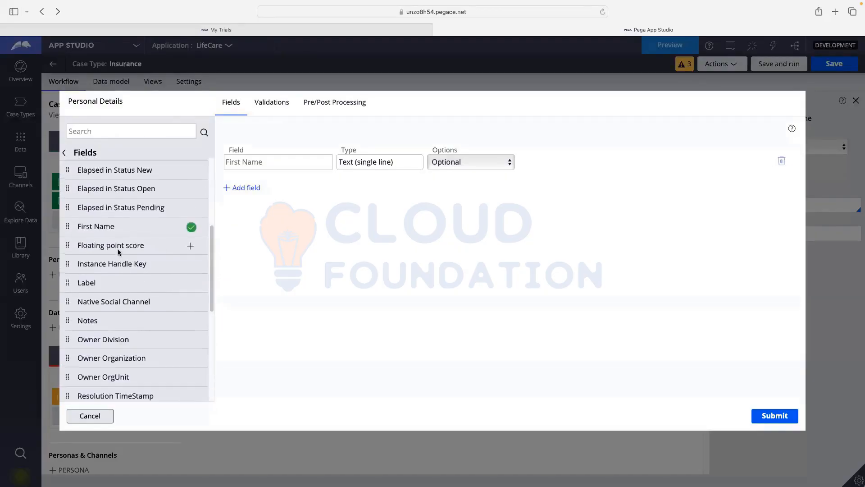
scroll(117, 249, "down", 5)
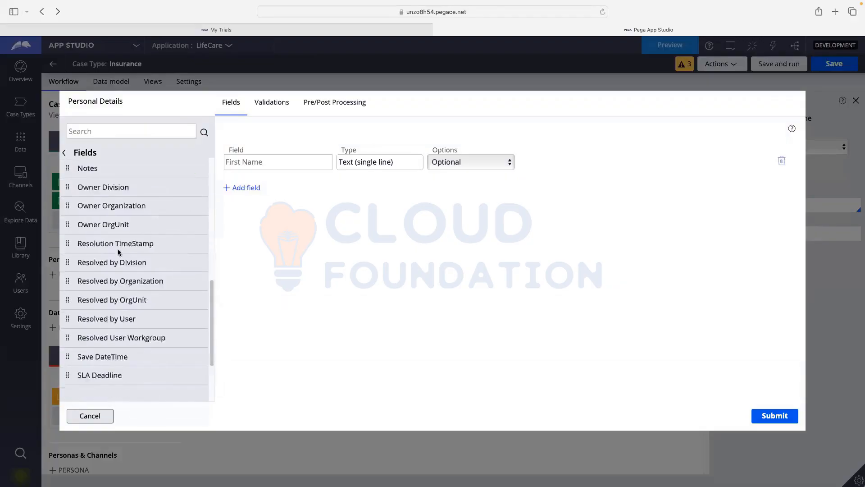
scroll(118, 249, "up", 10)
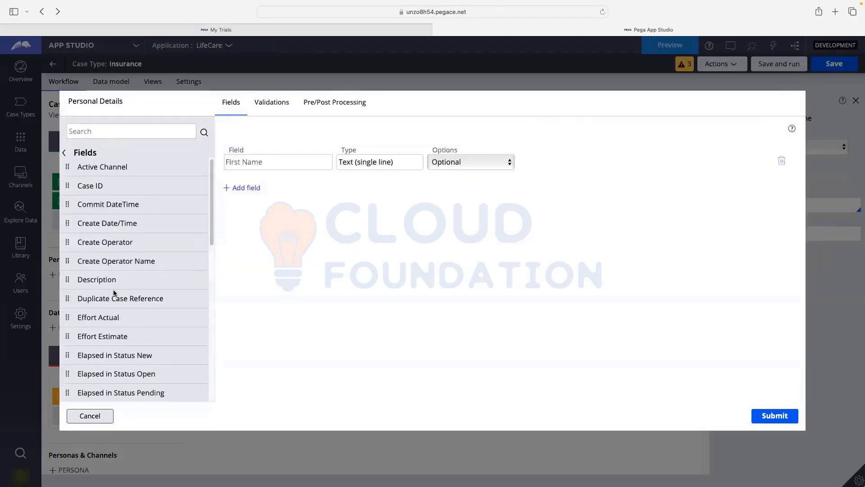
left_click(92, 416)
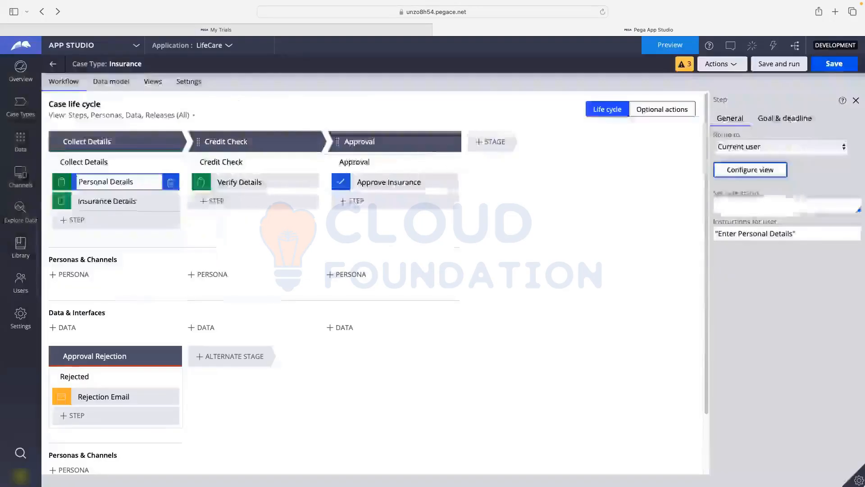
left_click(116, 82)
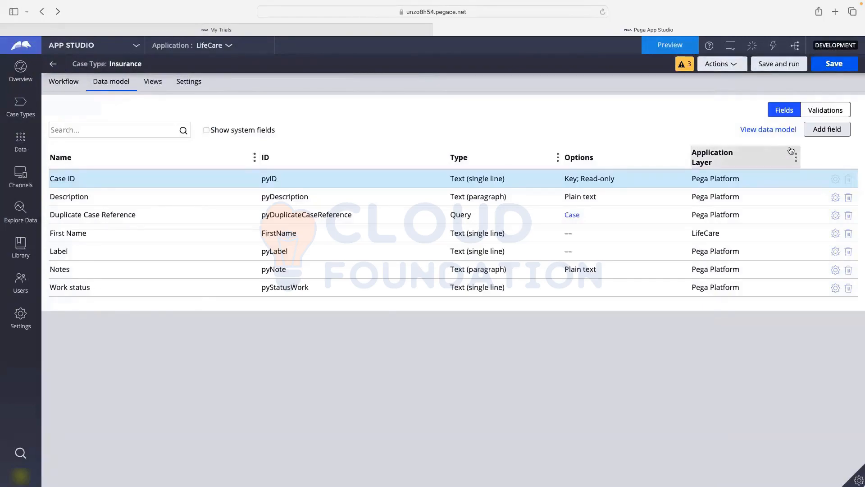
left_click(831, 132)
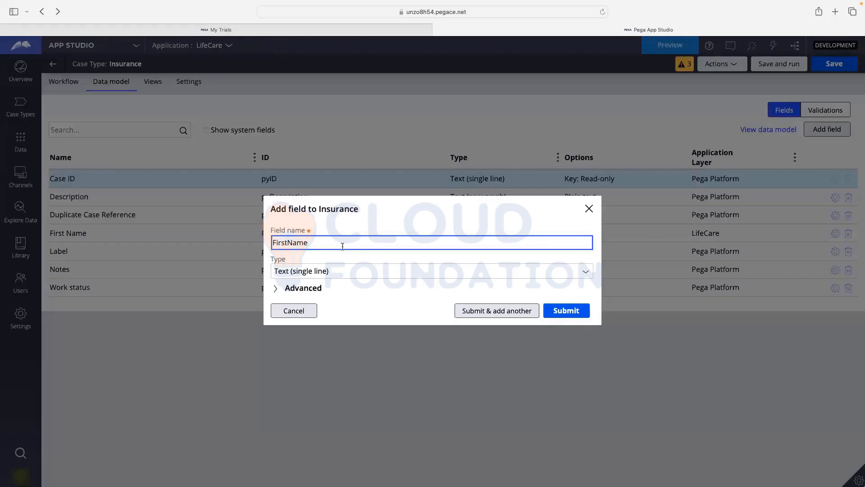
left_click(302, 289)
left_click(302, 277)
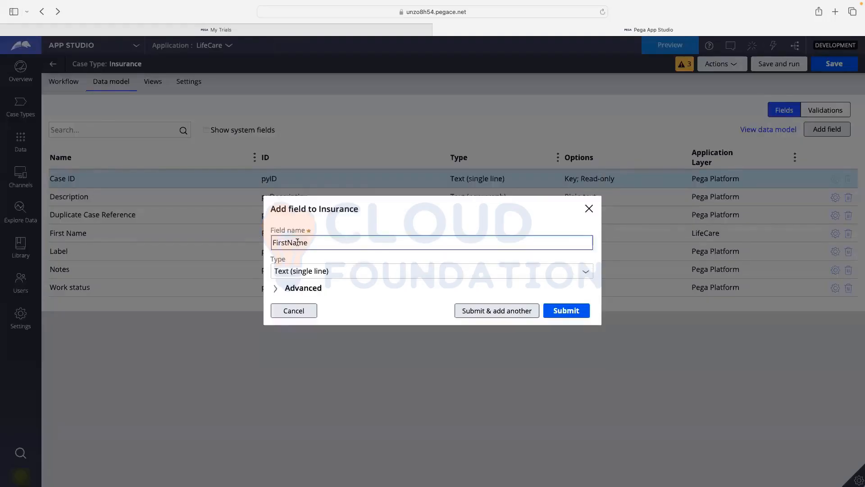
left_click(567, 311)
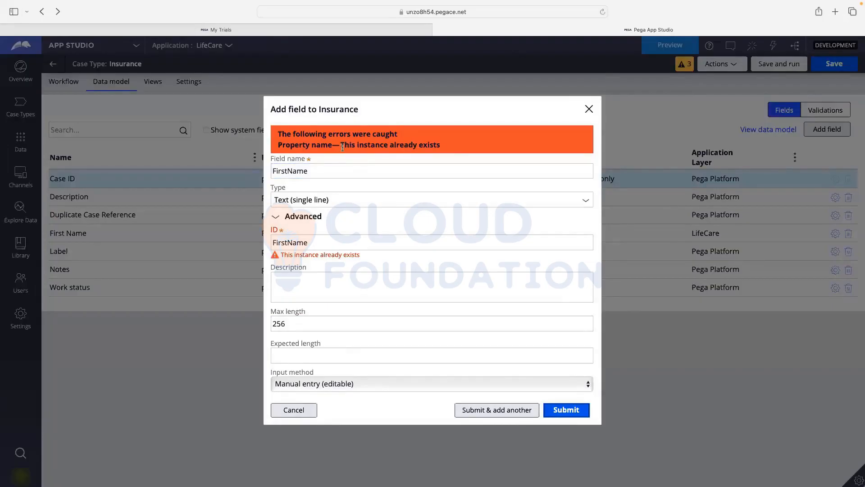
left_click_drag(341, 146, 451, 143)
left_click(392, 146)
left_click_drag(341, 146, 468, 146)
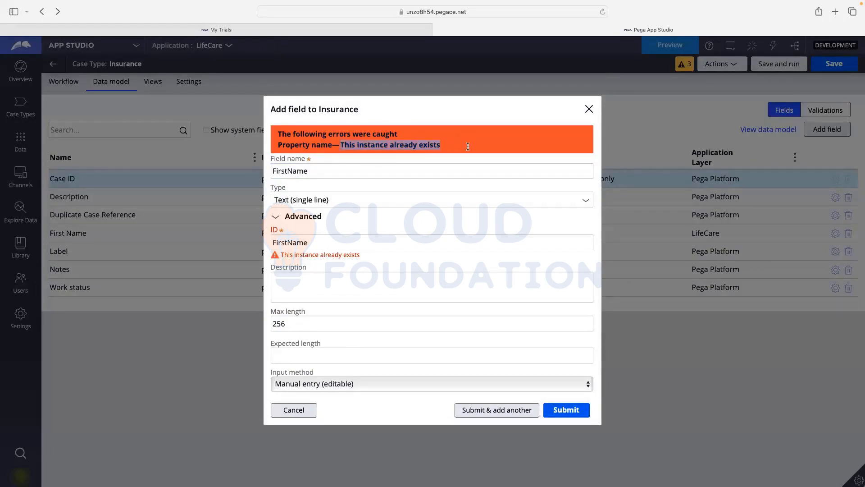
left_click(468, 147)
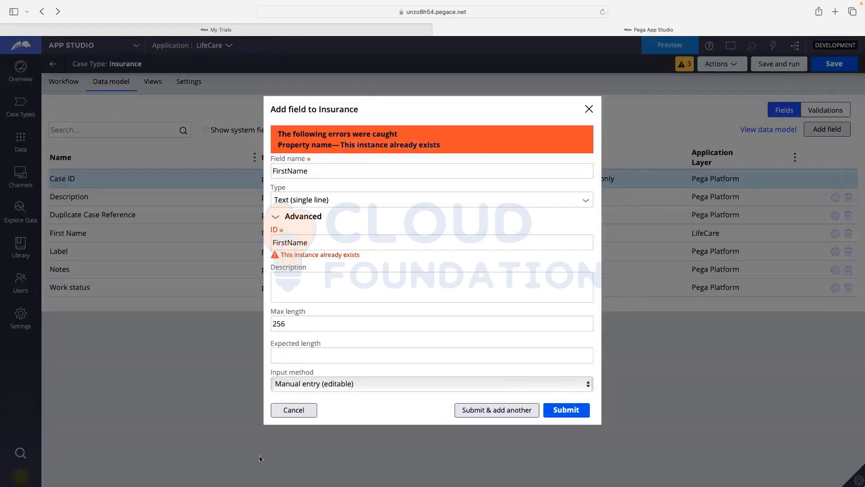
left_click(294, 410)
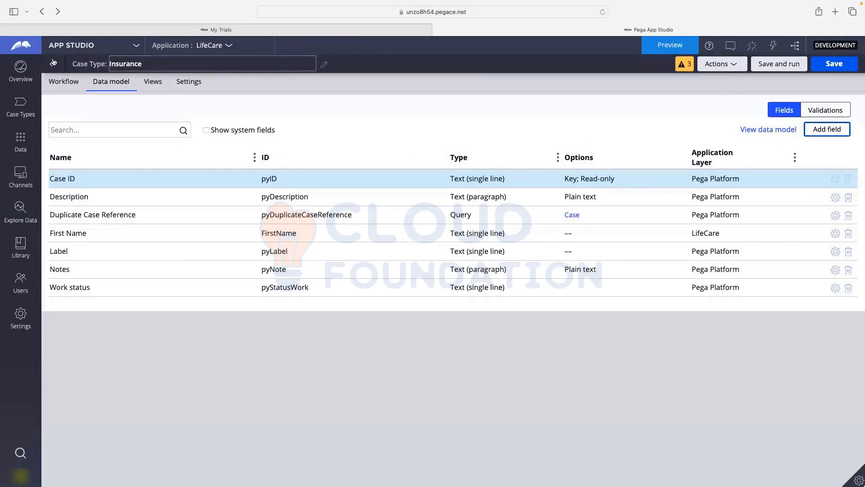
- Switch to Dev Studio, open the operator menu, then reopen the Personal Details view configuration
left_click(66, 86)
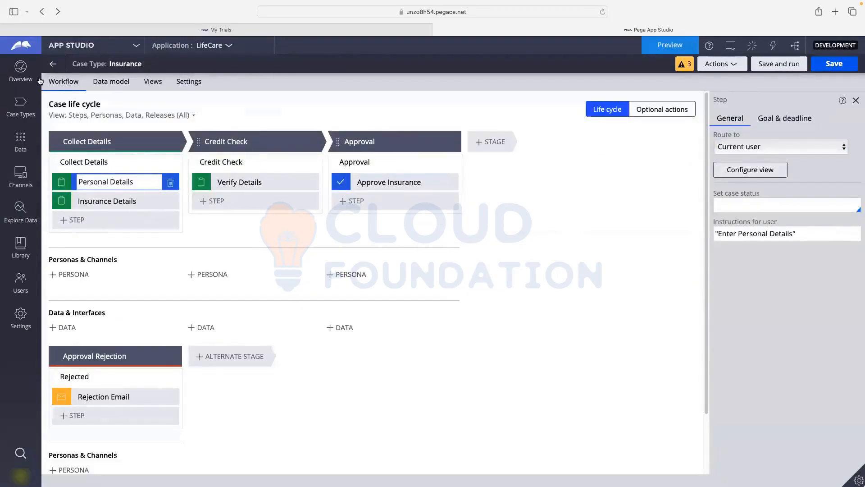
left_click(90, 46)
left_click(74, 82)
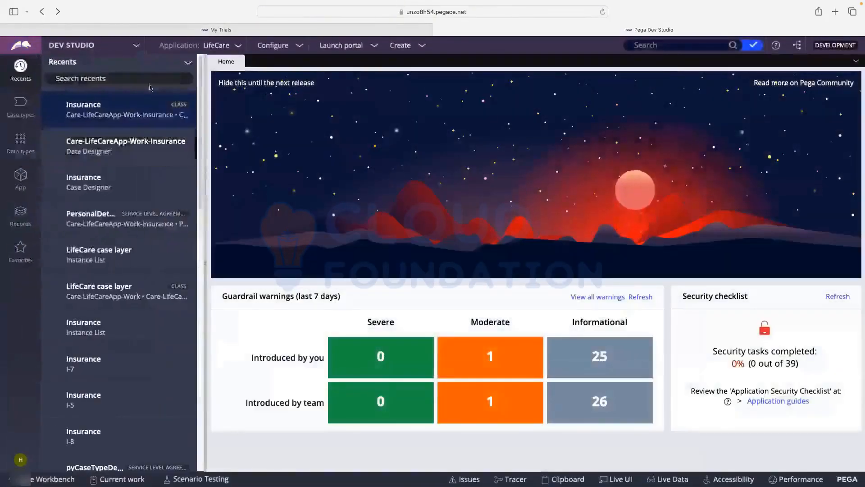
left_click(20, 460)
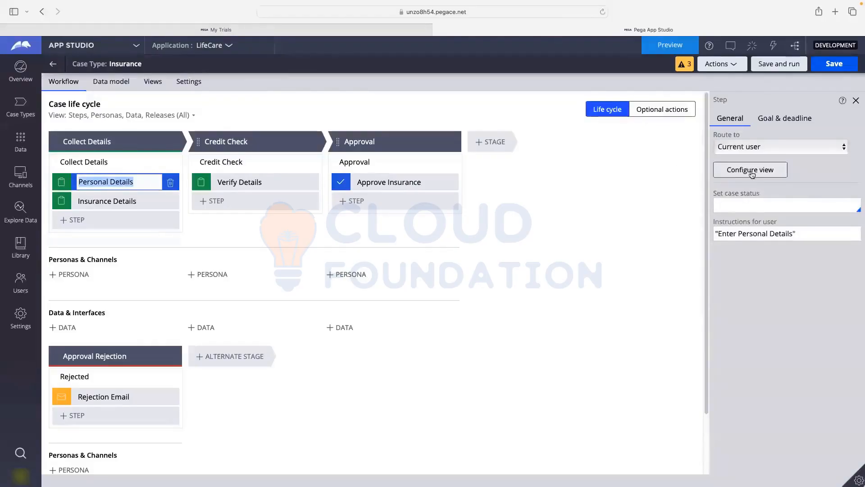
left_click(751, 171)
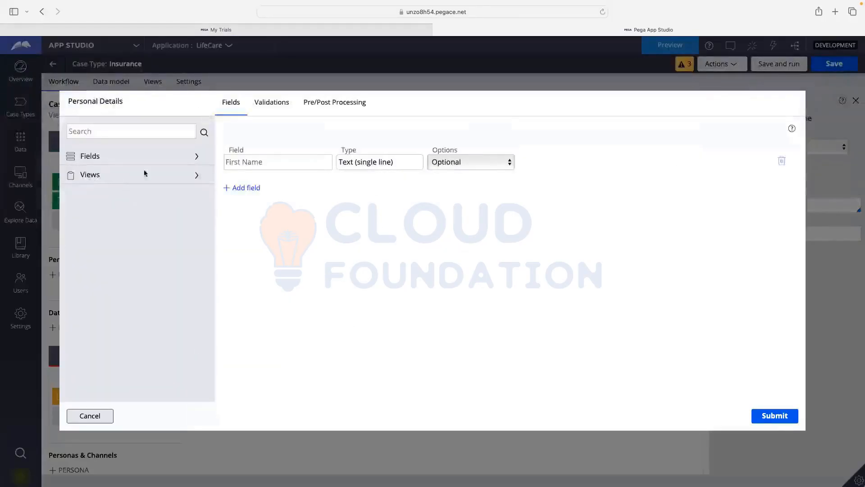
- Browse the Fields list available to the Personal Details view, then cancel without changes
left_click(99, 159)
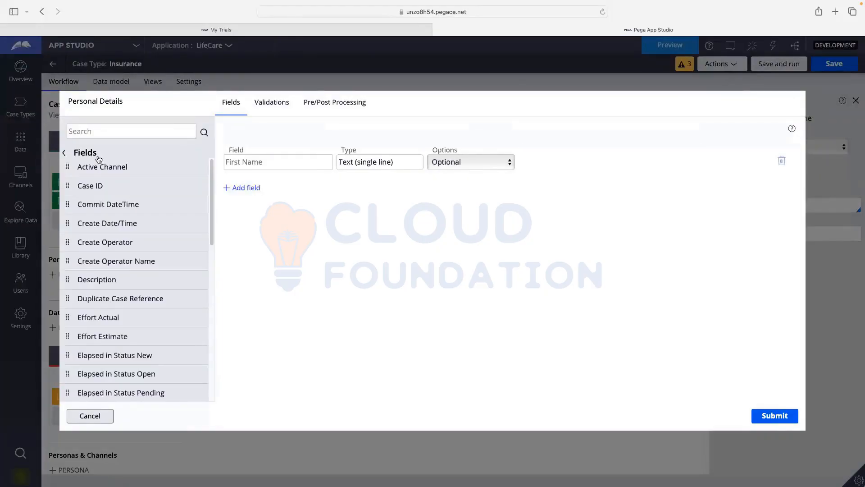
scroll(118, 249, "down", 3)
scroll(118, 249, "down", 3)
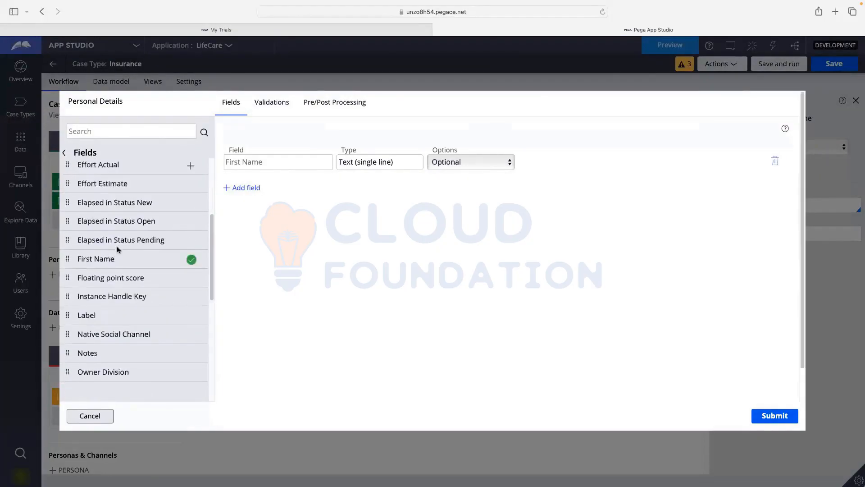
scroll(117, 247, "down", 3)
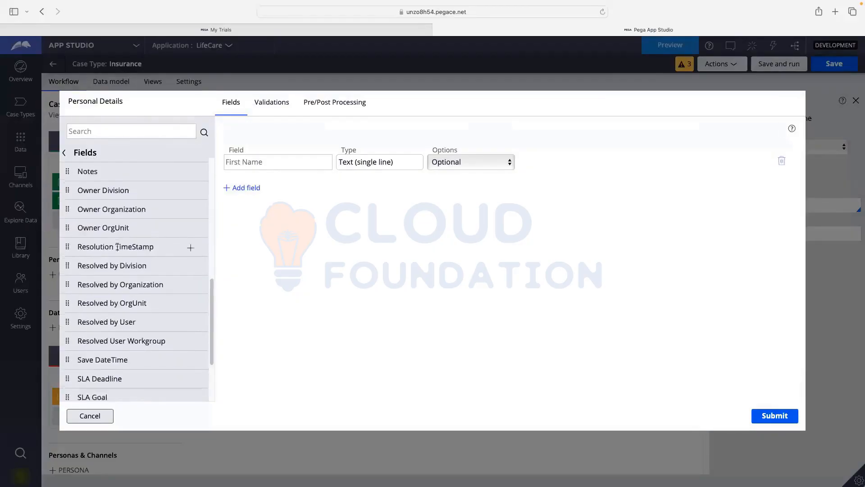
scroll(116, 247, "up", 10)
scroll(117, 250, "up", 2)
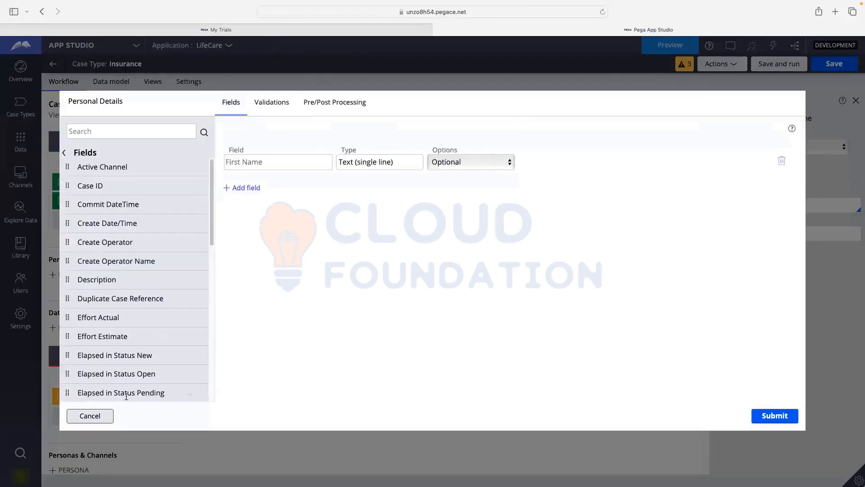
left_click(109, 414)
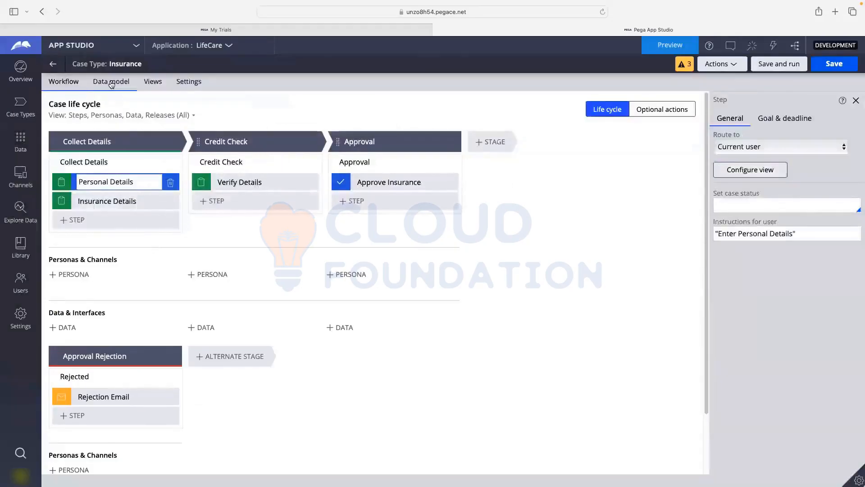
left_click(112, 83)
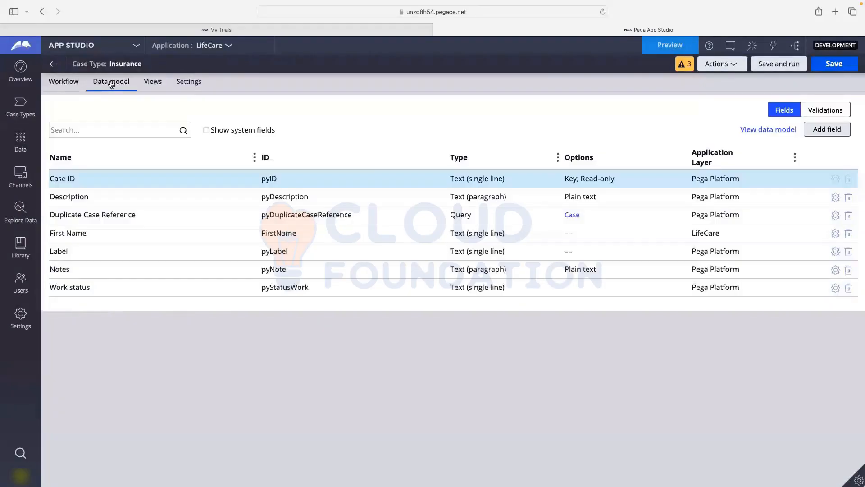
left_click(111, 133)
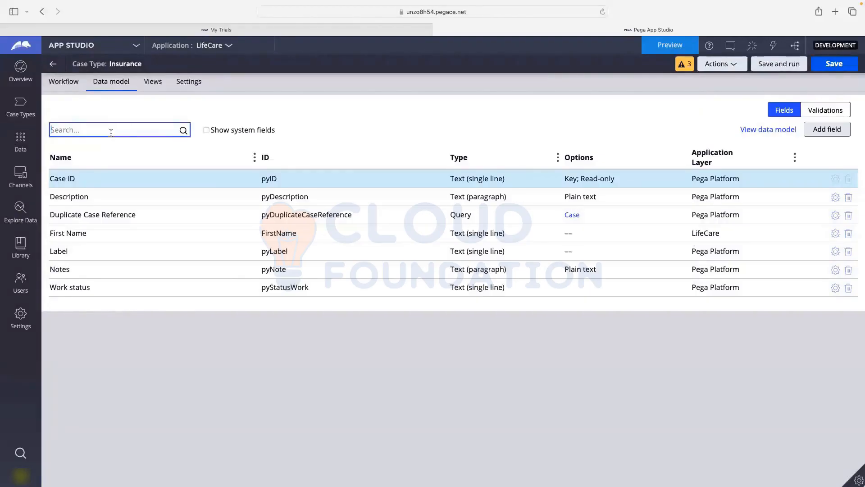
left_click(776, 131)
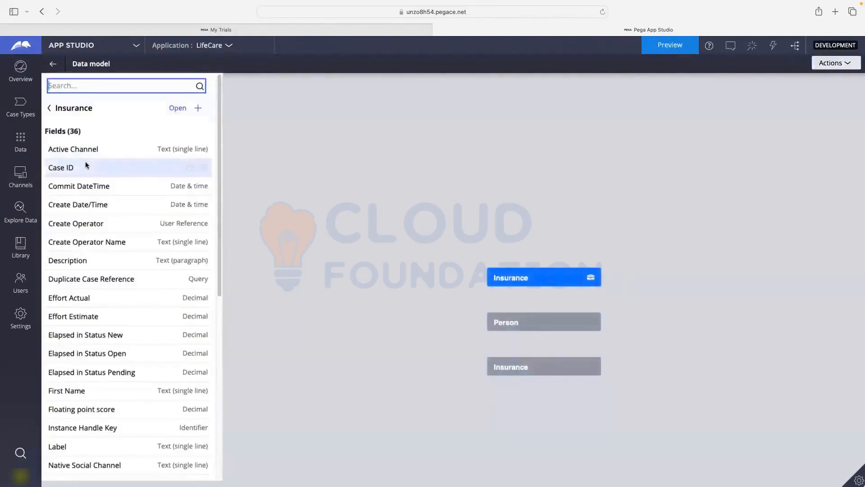
scroll(85, 163, "down", 3)
scroll(86, 164, "down", 6)
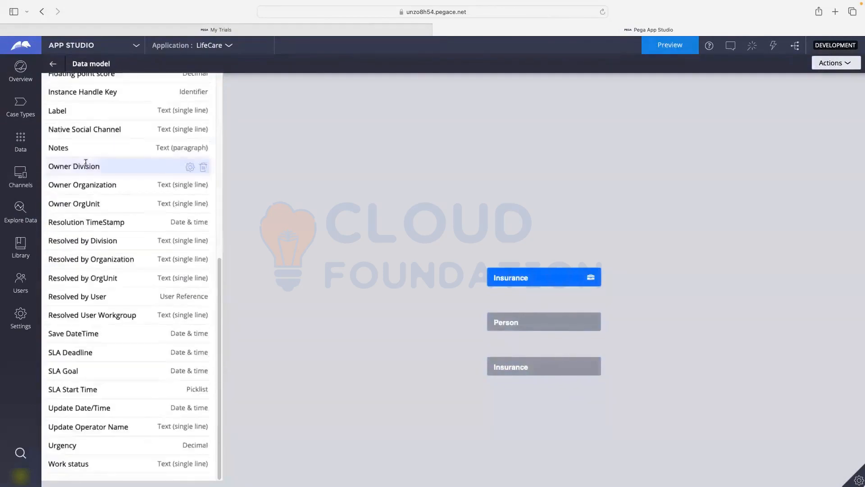
scroll(86, 178, "up", 9)
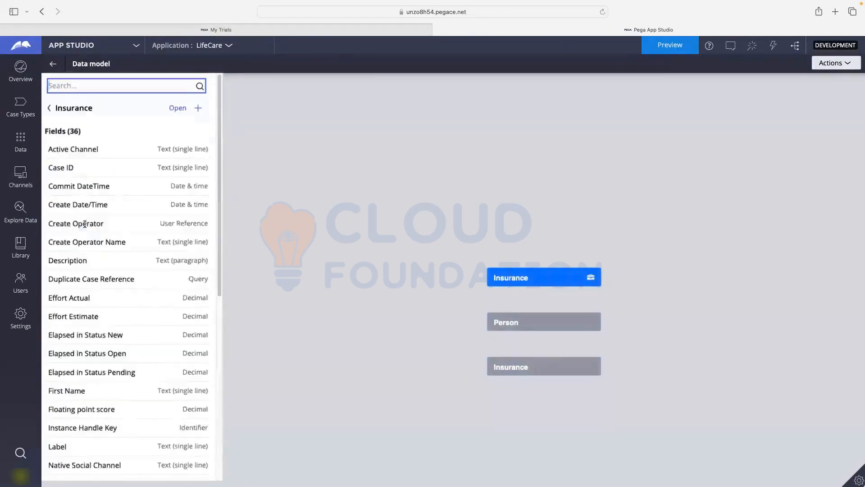
left_click(51, 108)
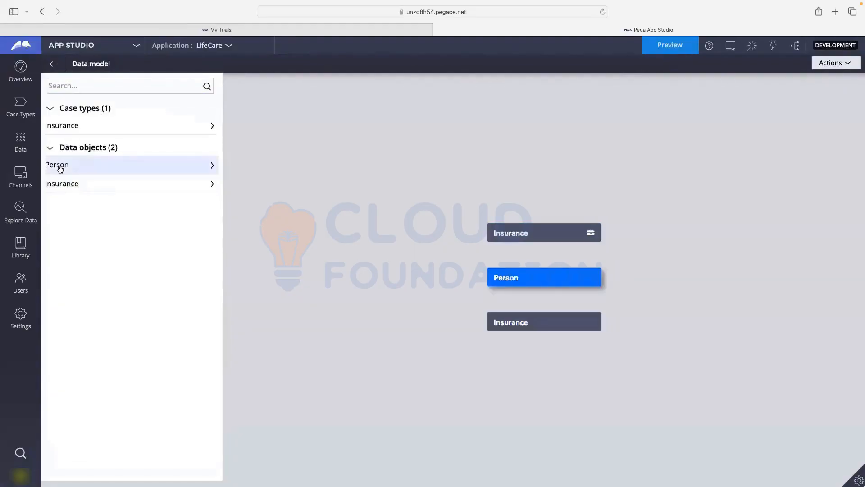
left_click_drag(60, 168, 67, 131)
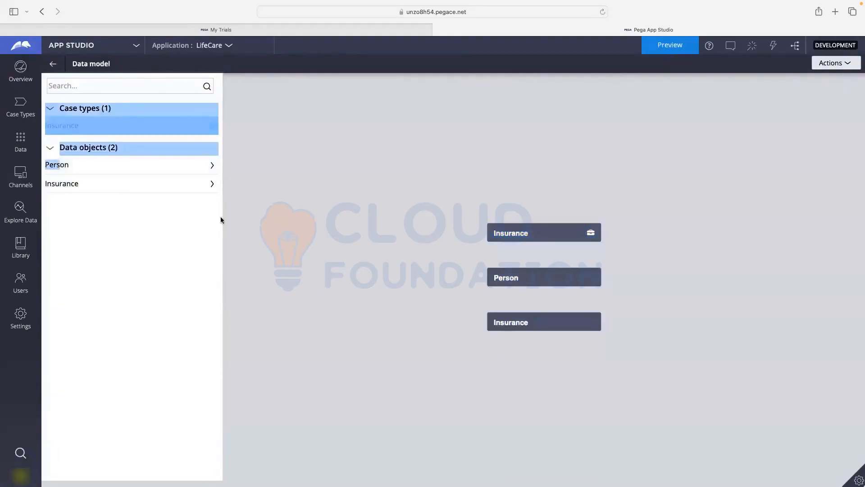
left_click(565, 233)
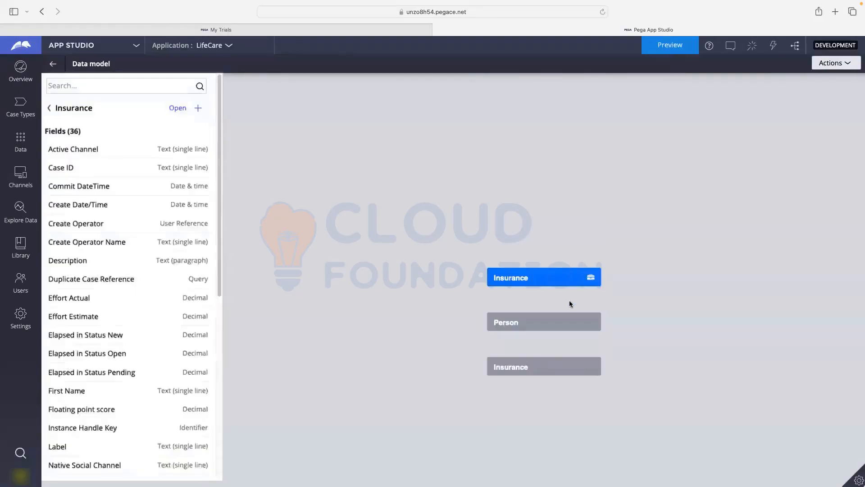
left_click(47, 110)
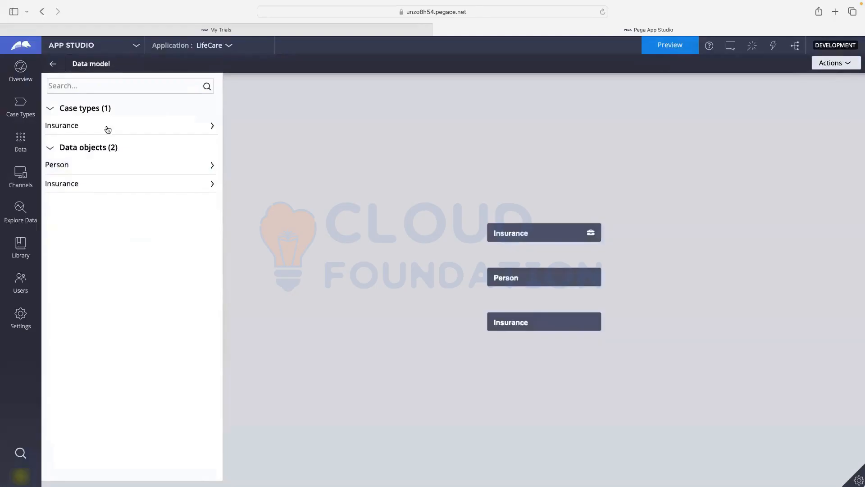
left_click(52, 64)
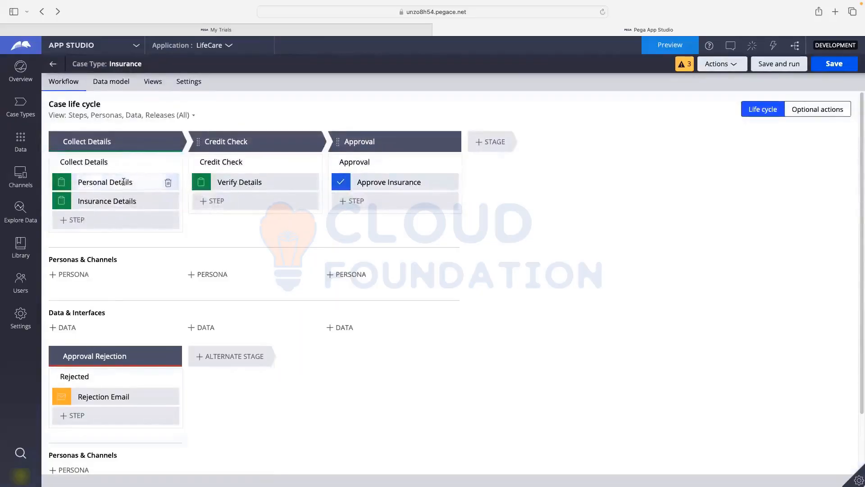
- Add a Last Name field to the Personal Details view with ID LastName_1
left_click(123, 181)
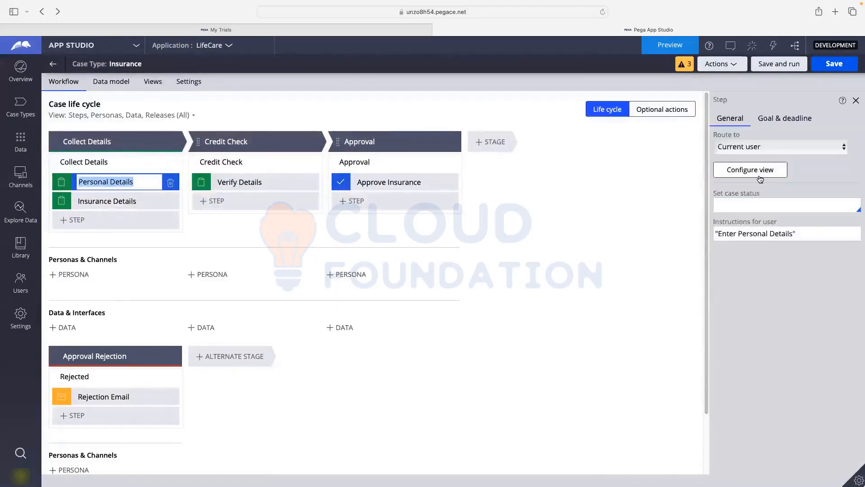
left_click(760, 176)
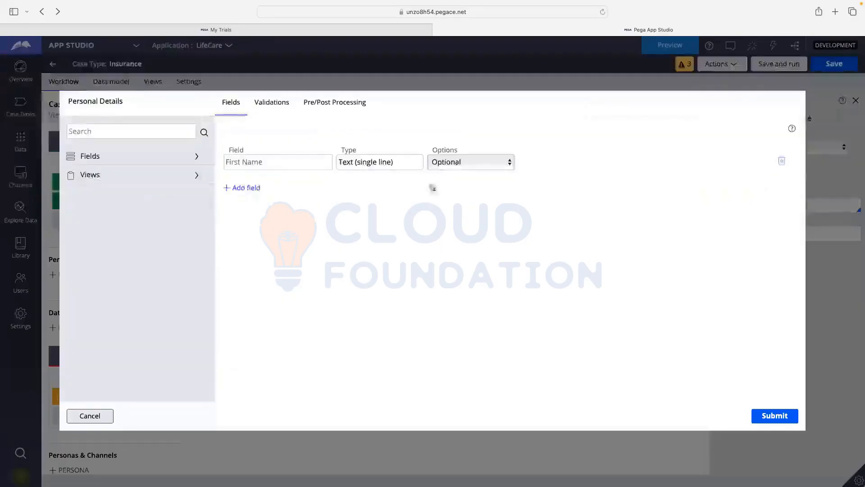
left_click(254, 192)
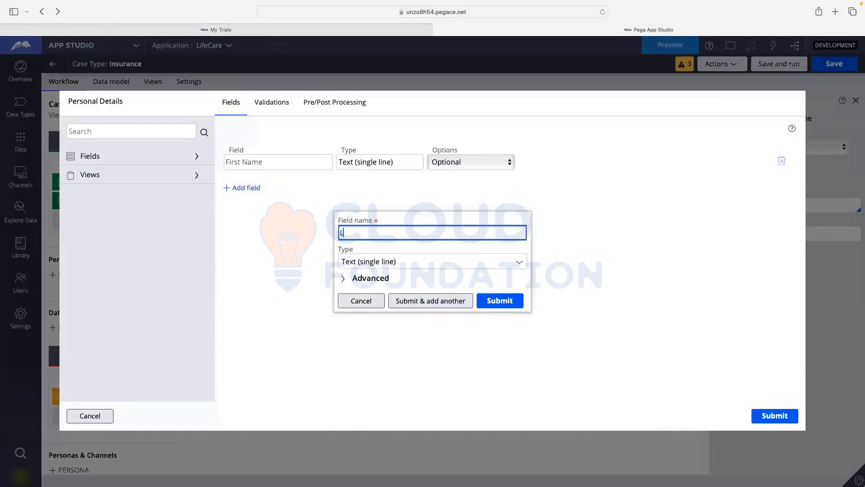
type("Last Name")
left_click(369, 278)
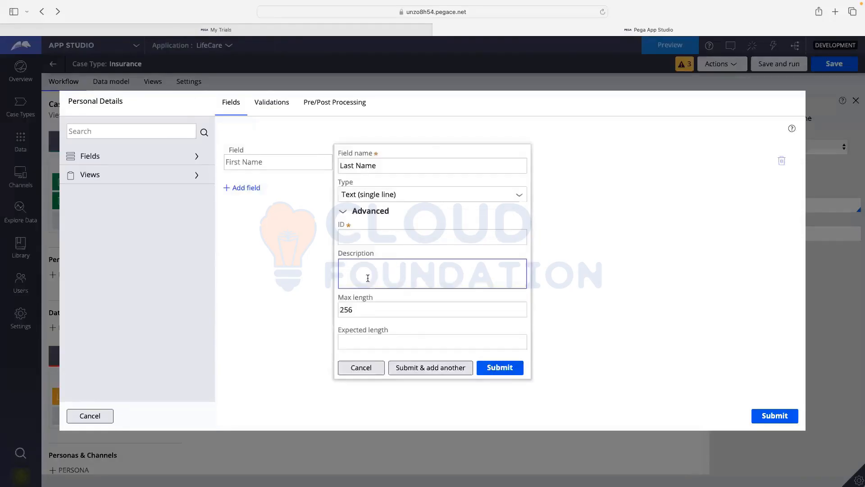
left_click(367, 278)
left_click(376, 285)
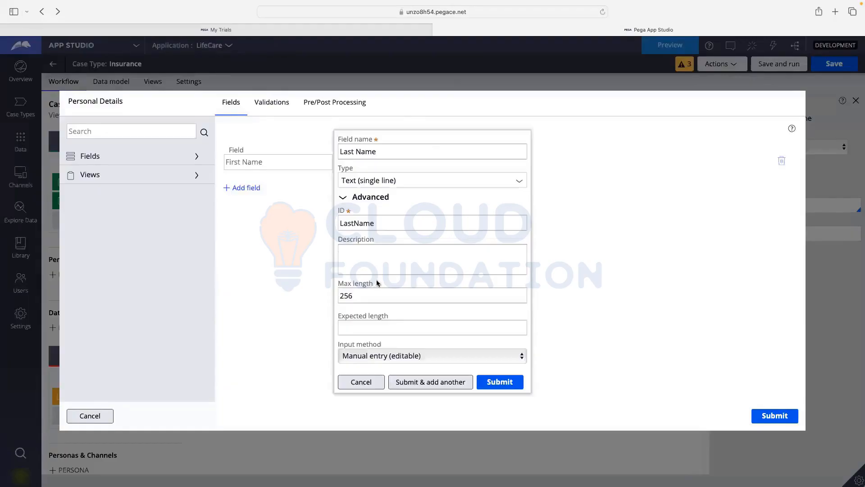
left_click(373, 224)
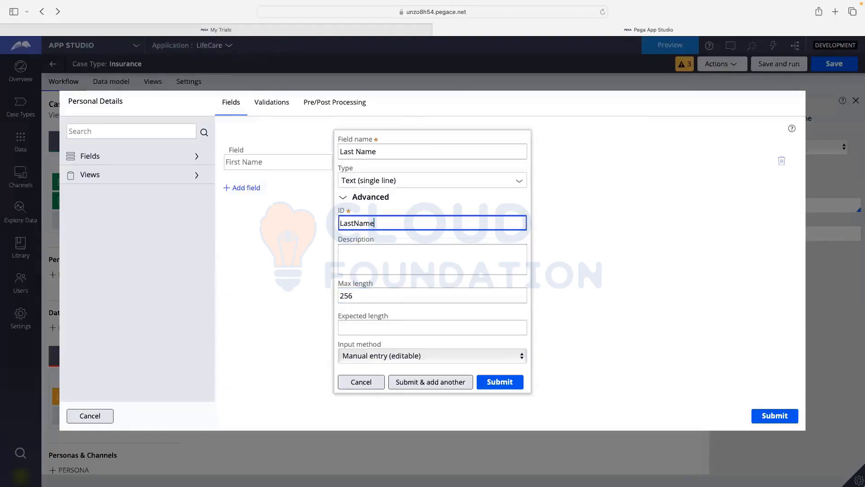
type("_1")
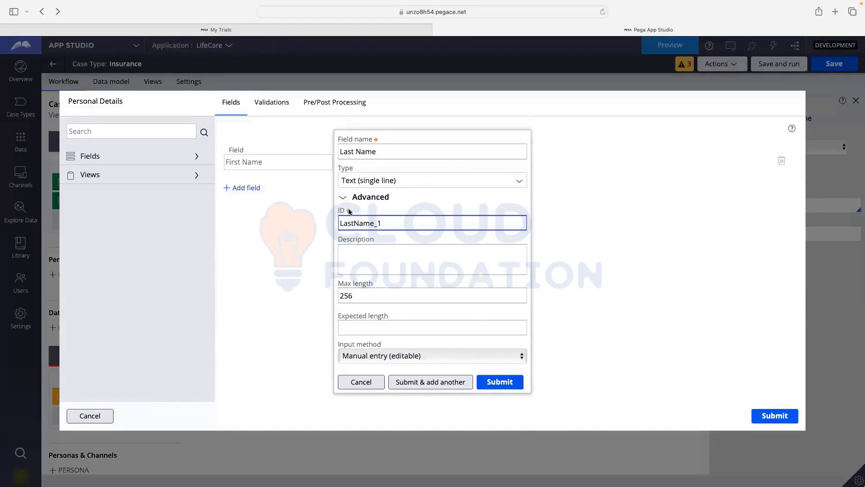
key("Return")
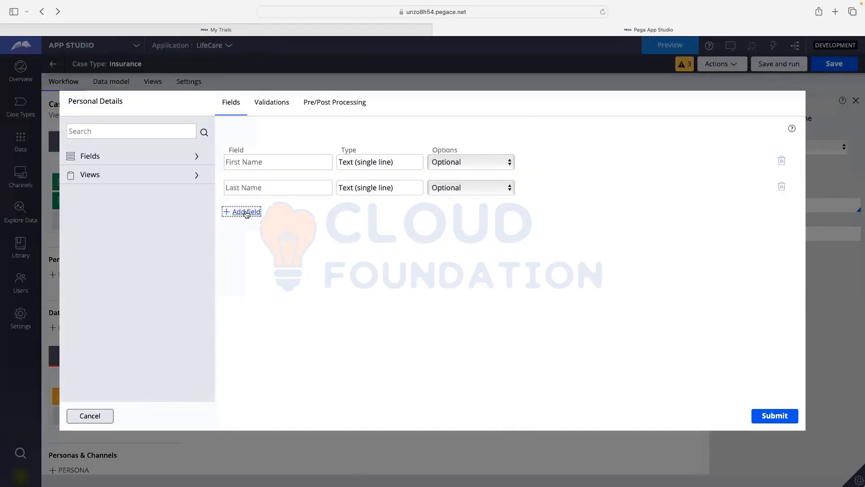
- Add an Address field of type Text (paragraph) with ID Address_1
left_click(247, 214)
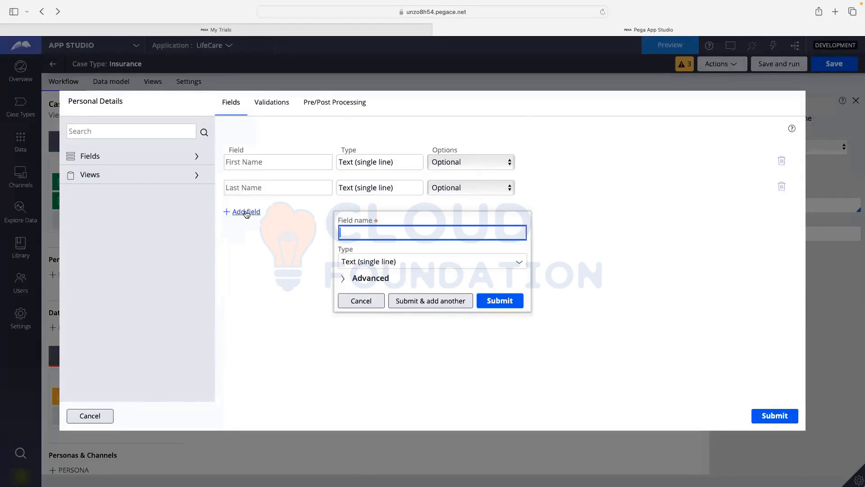
type("Address")
left_click(521, 262)
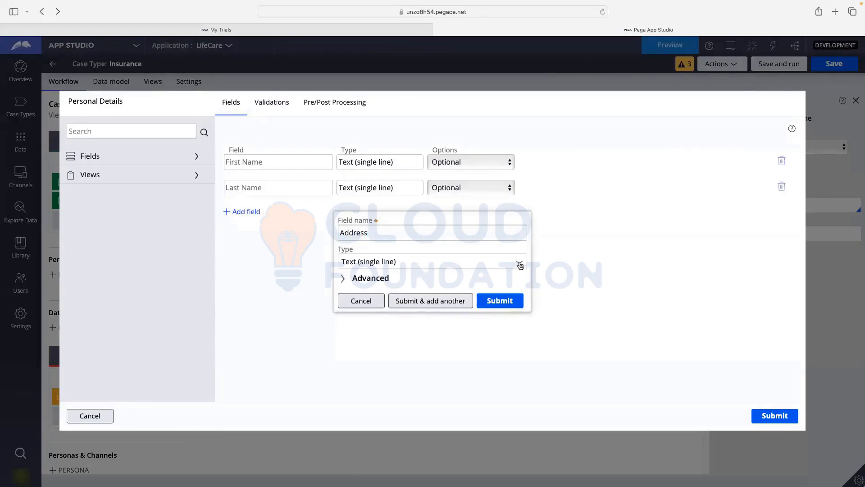
left_click(520, 265)
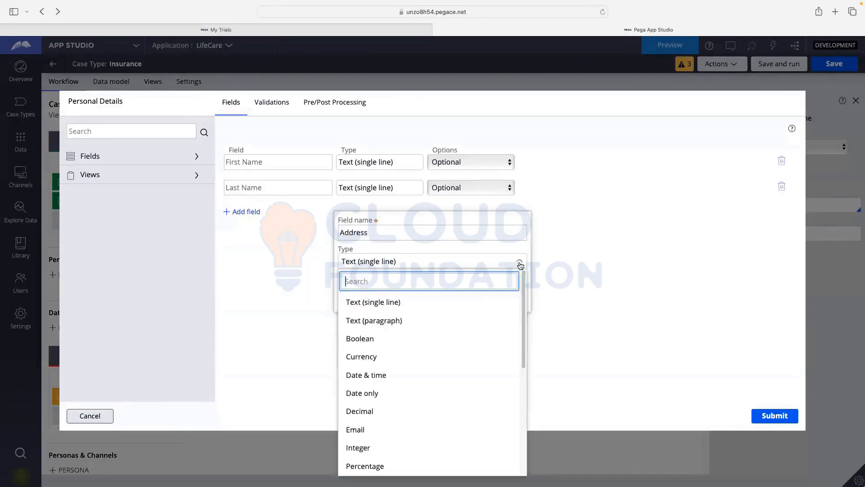
left_click(377, 319)
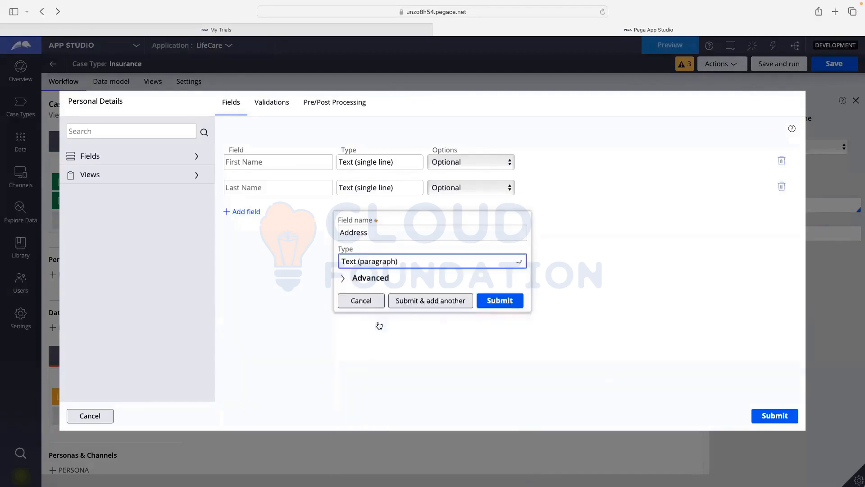
left_click(371, 280)
left_click(368, 275)
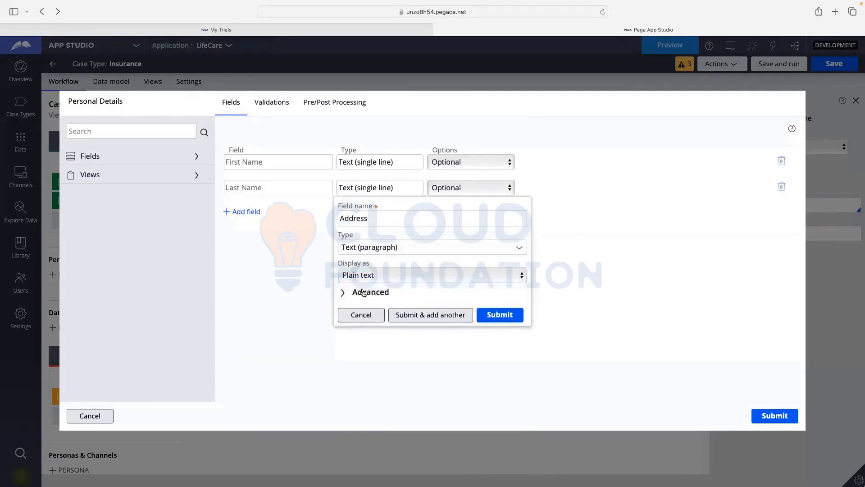
left_click(366, 292)
left_click(373, 247)
type("_1")
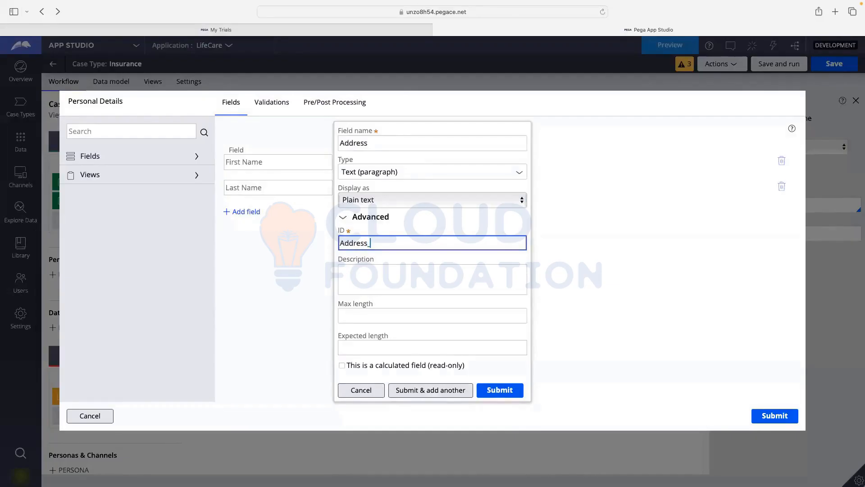
left_click(450, 392)
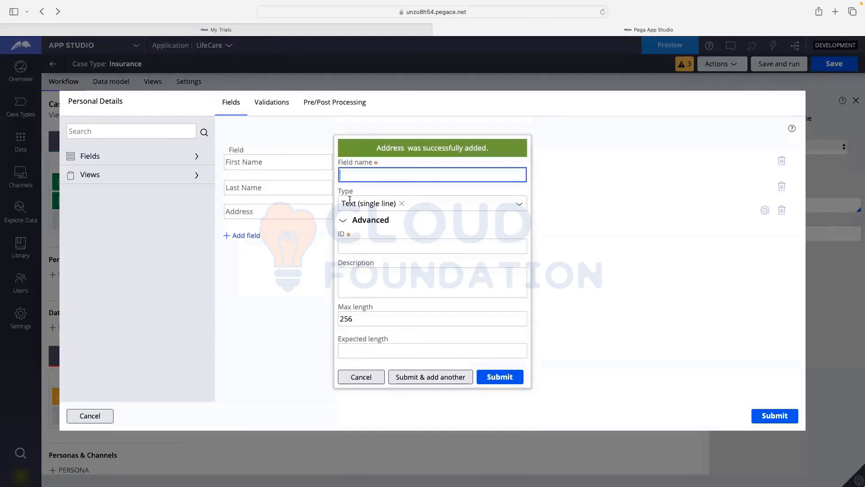
- Add a PhoneNumber field of type Phone with ID PhoneNumber_1
type("PhoneNumber")
left_click(403, 228)
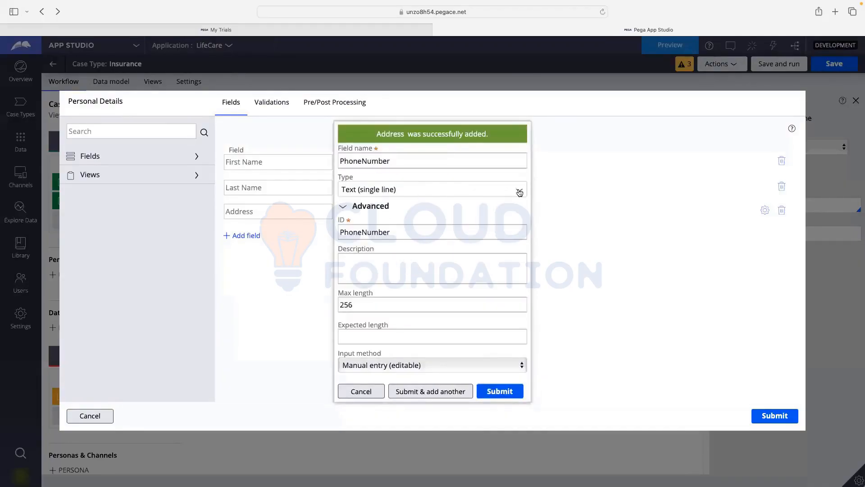
left_click(399, 193)
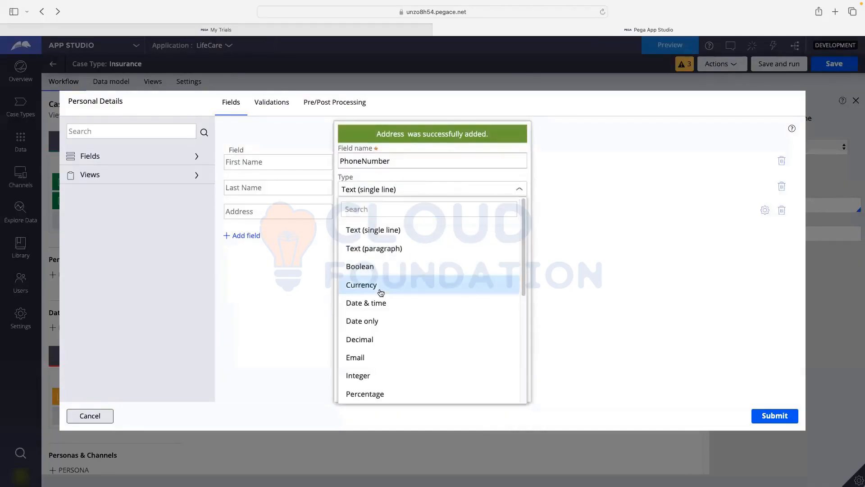
scroll(376, 291, "down", 5)
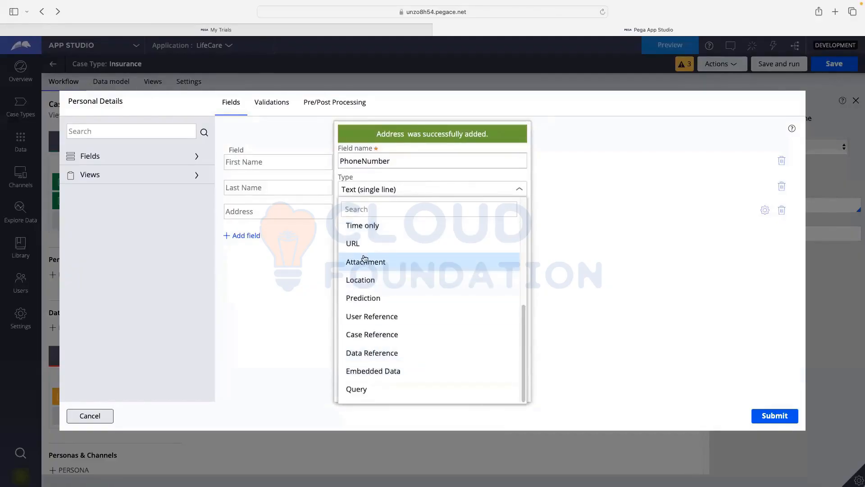
scroll(363, 318, "up", 2)
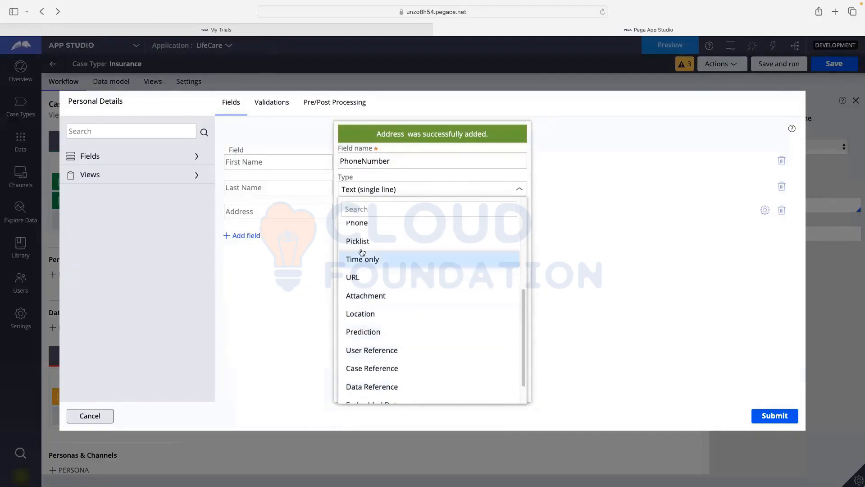
left_click(361, 223)
left_click(405, 238)
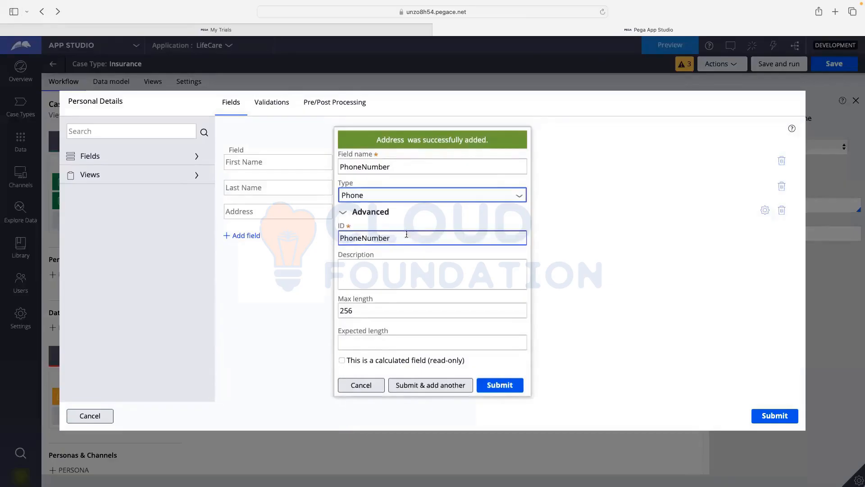
type("_1")
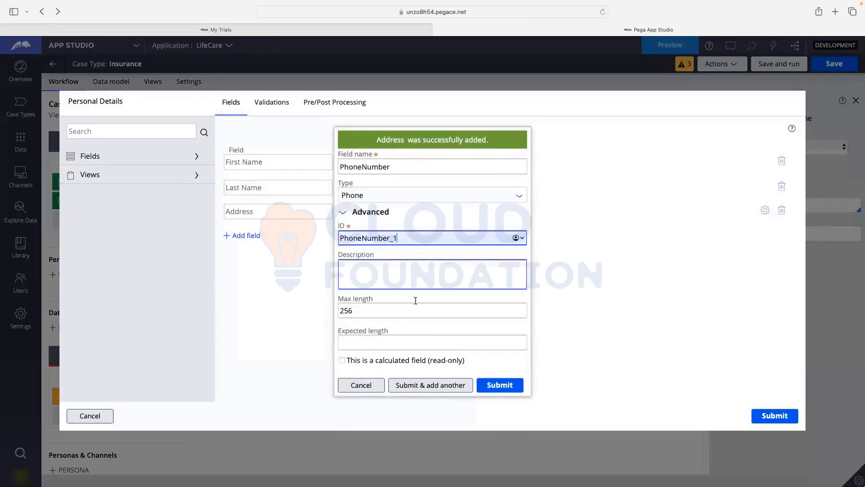
left_click(436, 385)
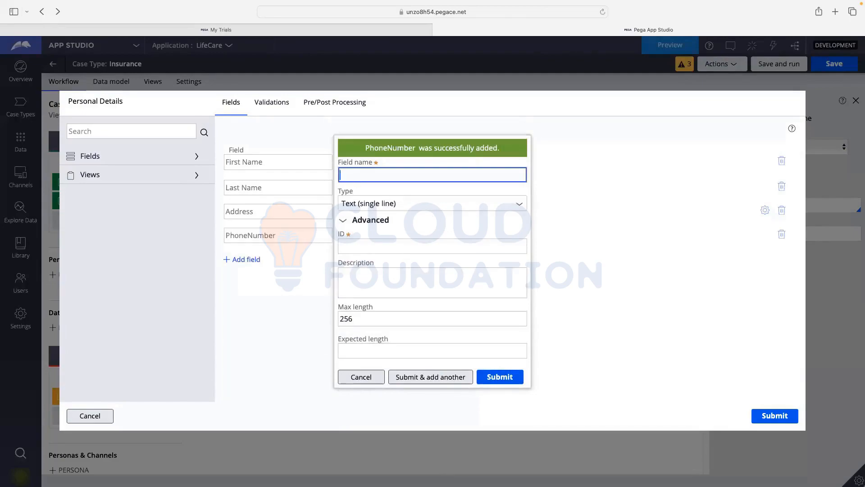
- Add an Email field of type Email with ID Email_1
type("Email")
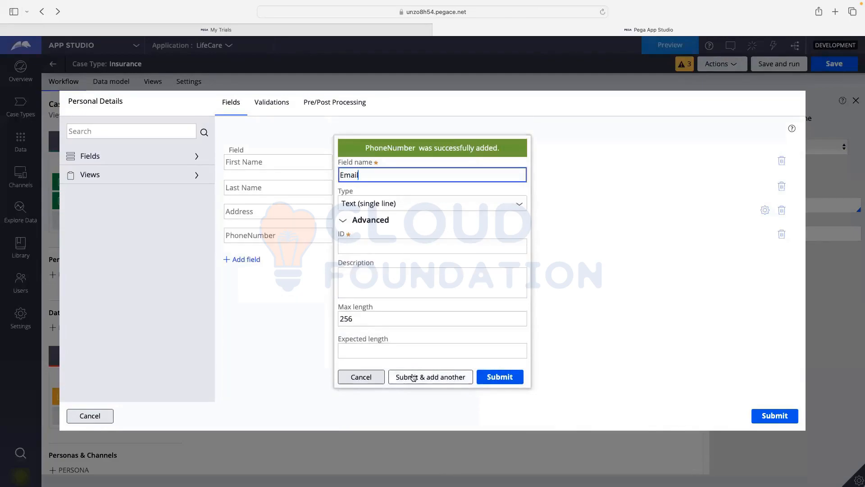
left_click(400, 261)
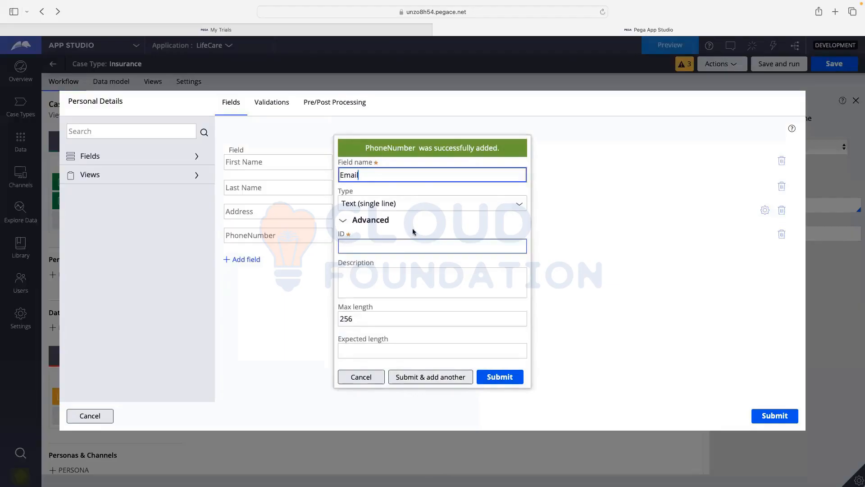
left_click(427, 232)
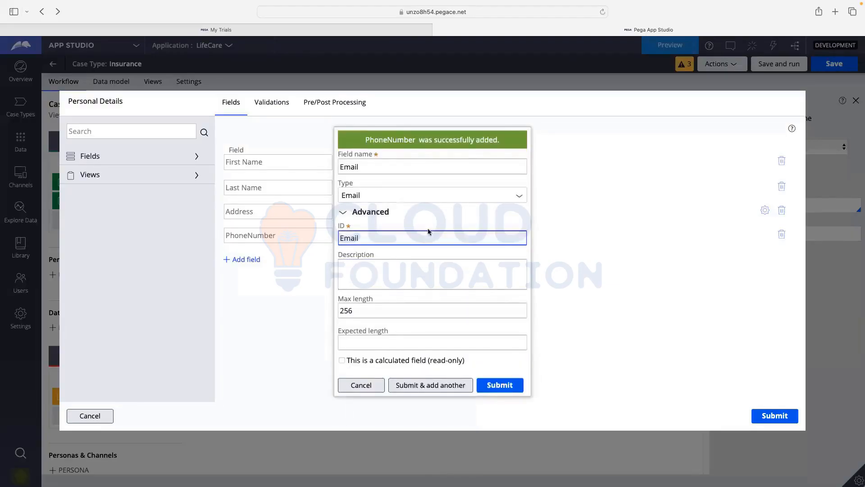
type("_1")
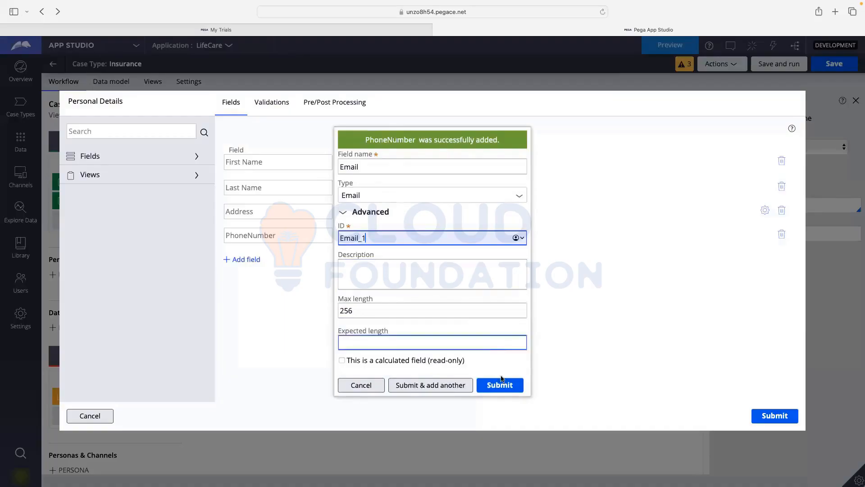
left_click(367, 166)
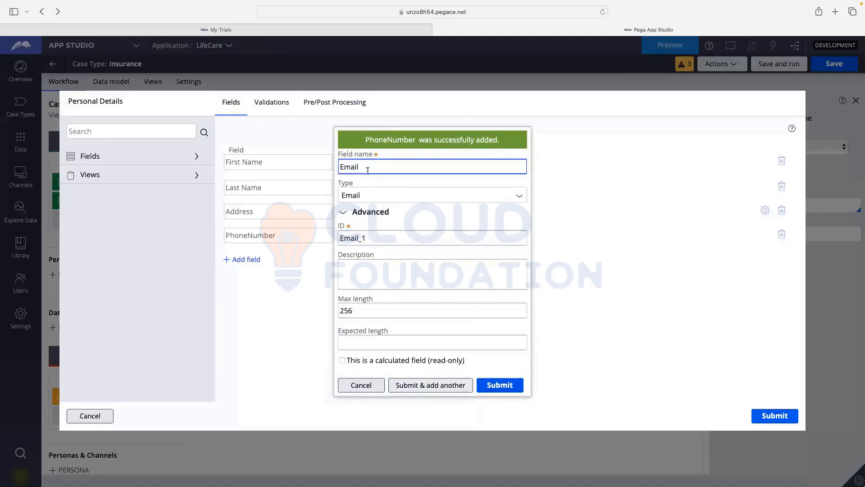
key("Return")
- Add an Age field of type Integer and submit the Personal Details form
type("AGe")
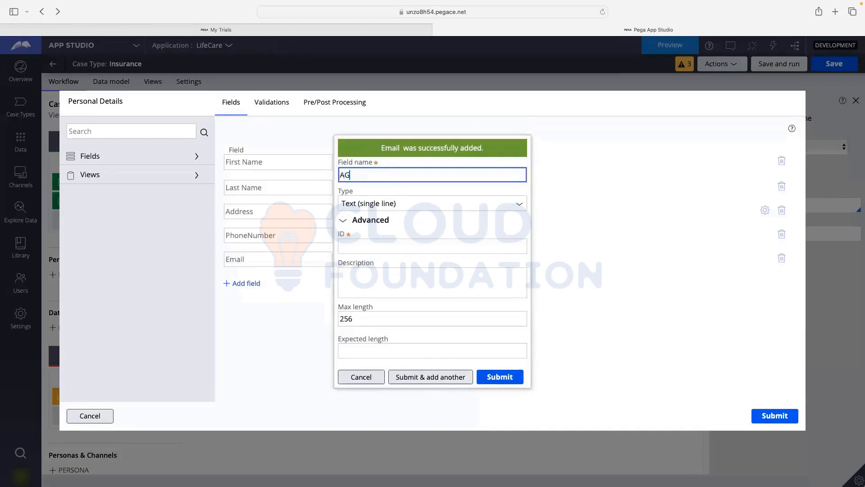
type("ge")
key("BackSpace")
key("BackSpace")
key("BackSpace")
key("BackSpace")
type("ge")
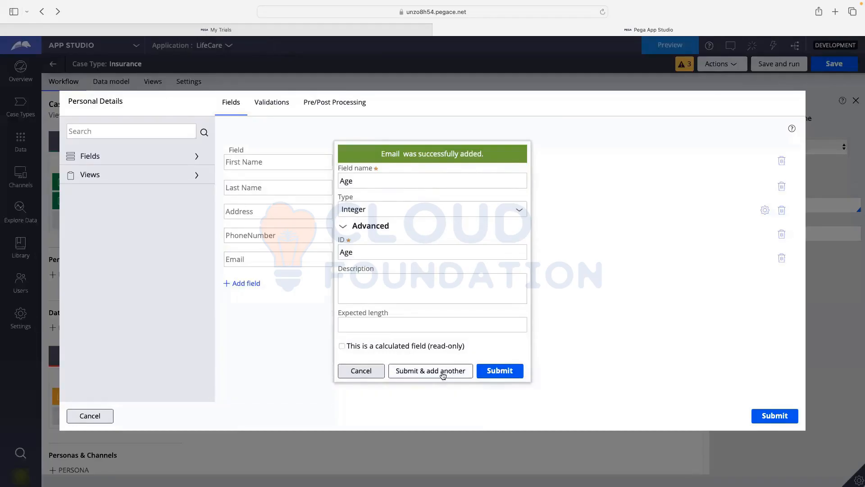
left_click(499, 372)
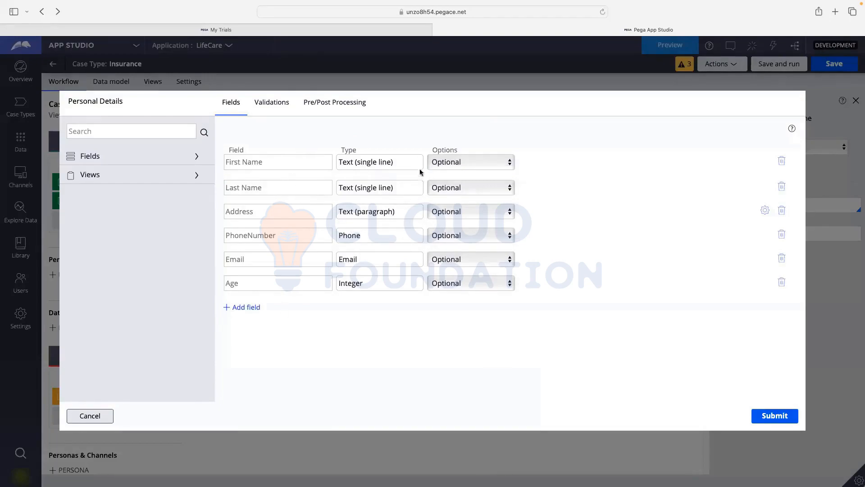
left_click(453, 163)
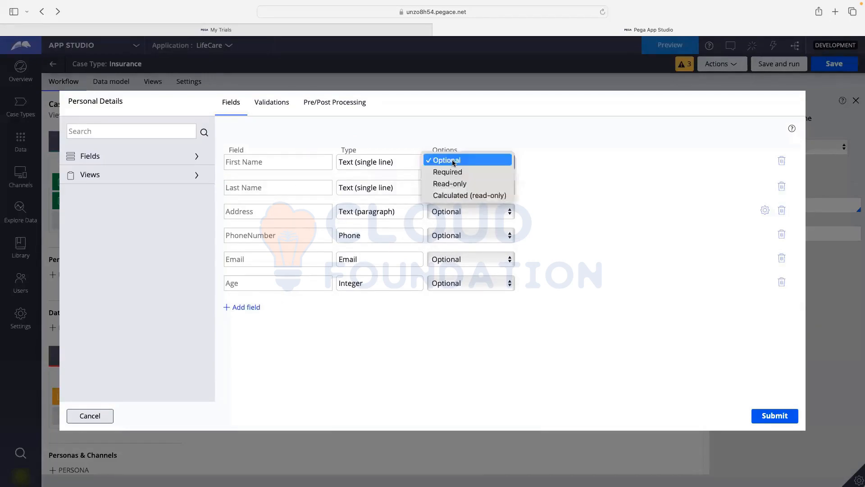
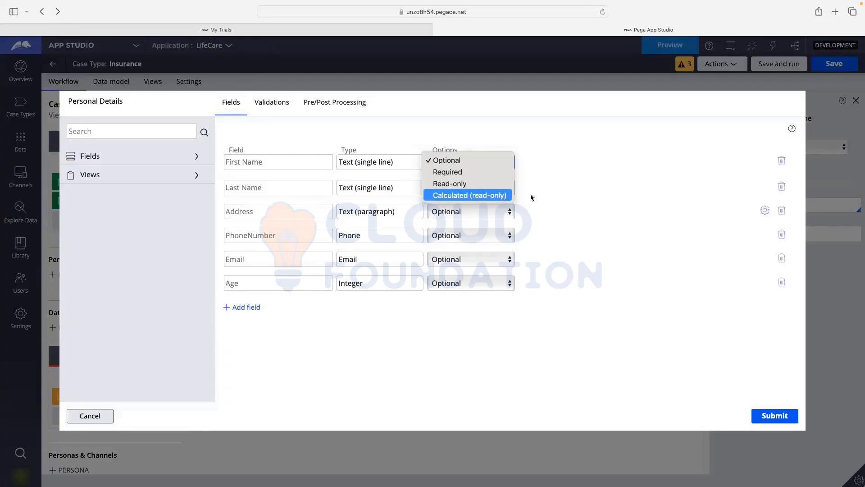
- Dismiss the field options, submit the six-field Personal Details view, and save the Insurance case type
left_click(561, 199)
left_click(798, 411)
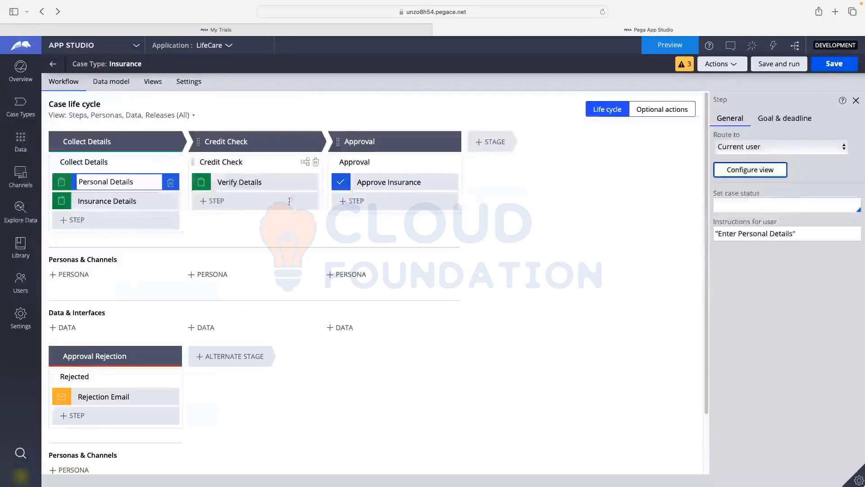
left_click(844, 66)
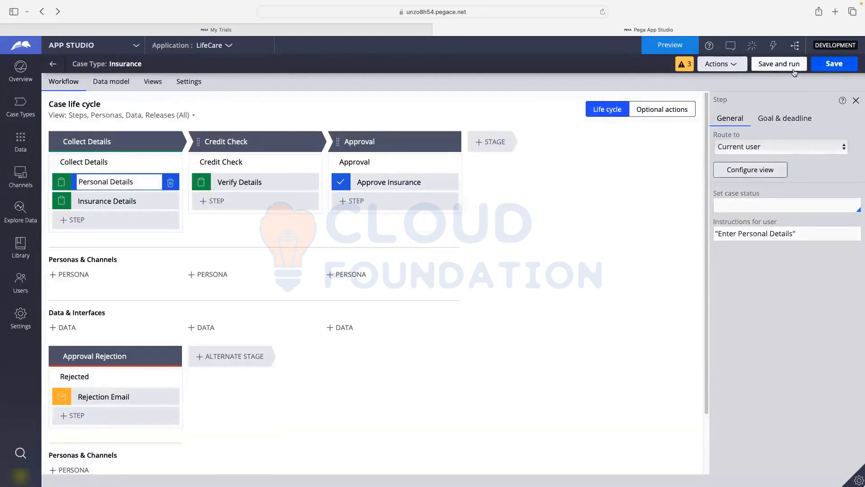
- Save and run a new Insurance case, entering a first name, last name and address 'Test'
left_click(774, 66)
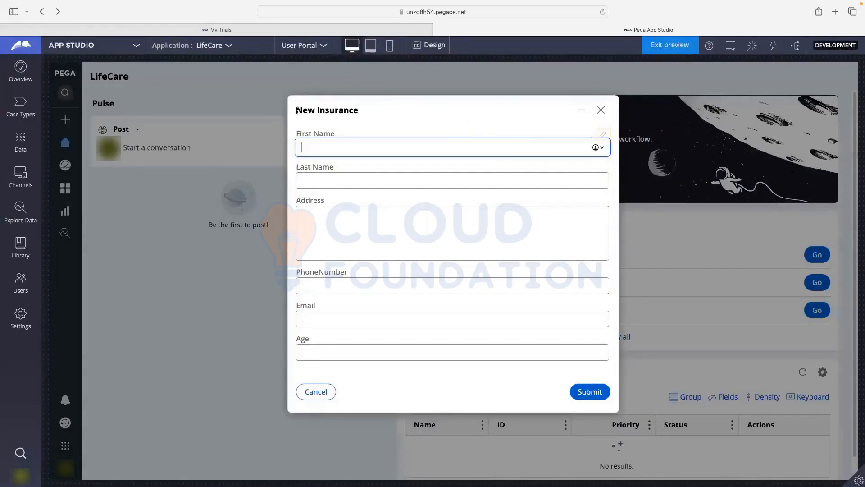
left_click_drag(296, 110, 365, 110)
left_click(346, 146)
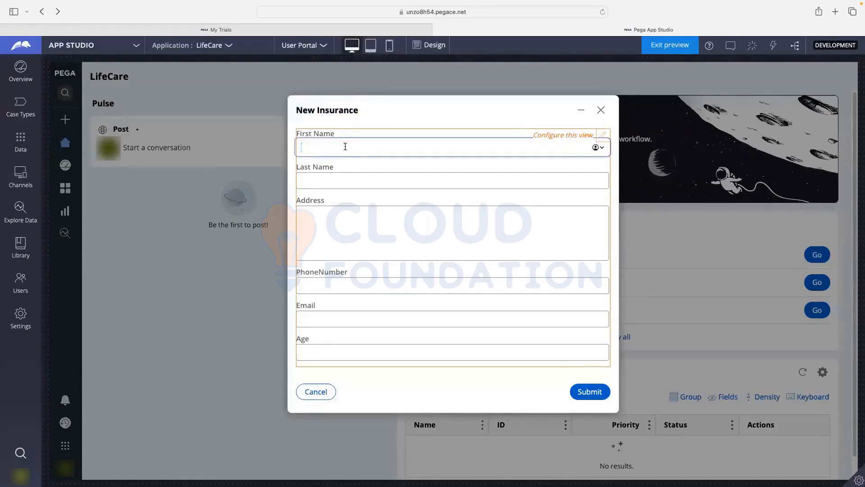
type("Harsha")
left_click(321, 180)
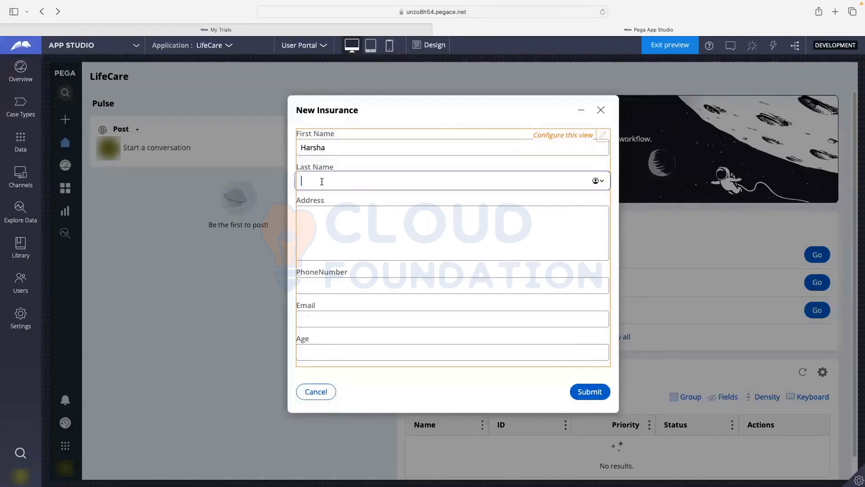
type("Harsha")
left_click(322, 223)
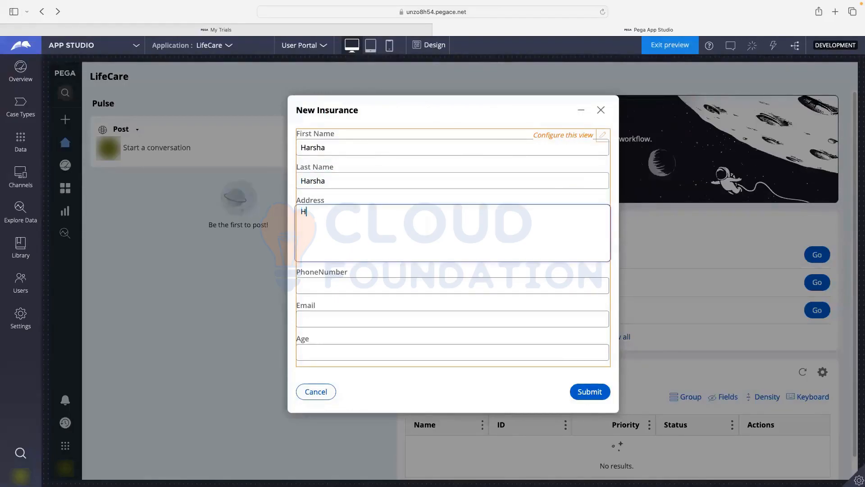
type("Test")
- Enter a phone number and an email, delete the email's @, and submit to test validation
left_click(327, 288)
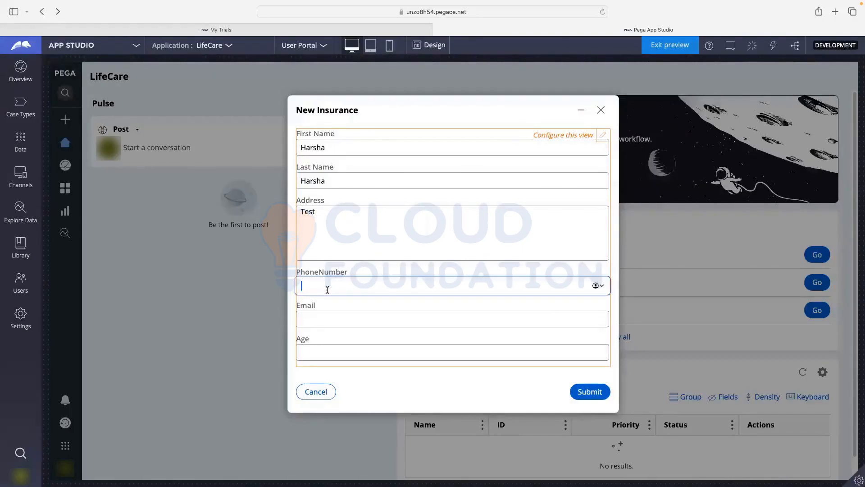
type("9876543210")
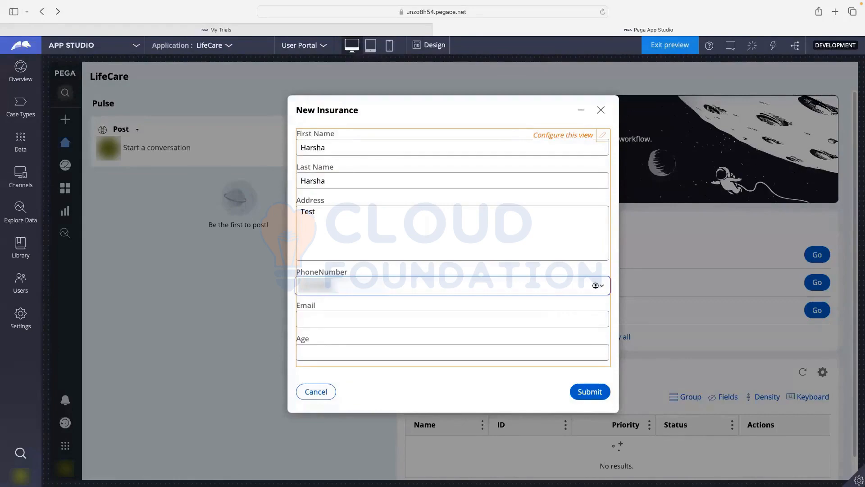
left_click(326, 321)
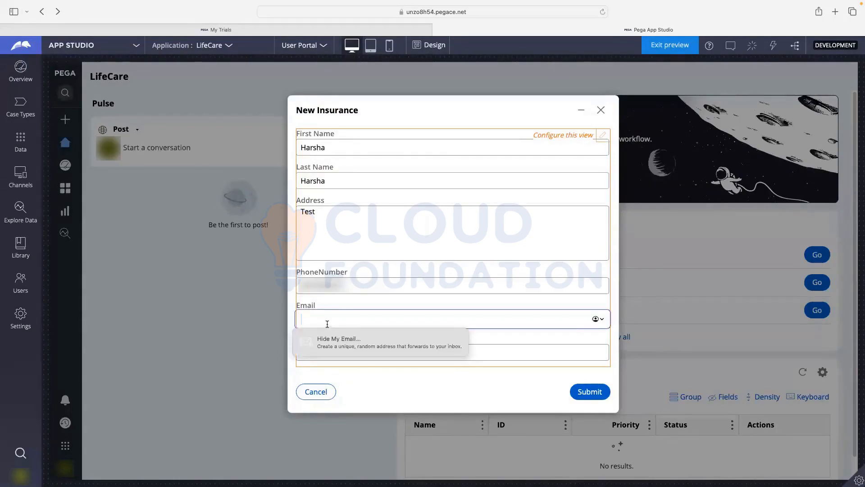
type("a")
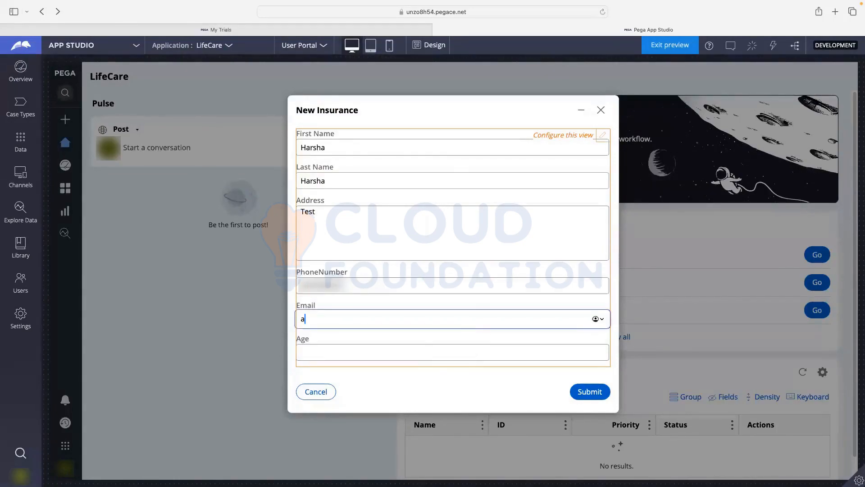
type("ncd@")
type("efgh")
type(".com")
left_click(323, 319)
key("BackSpace")
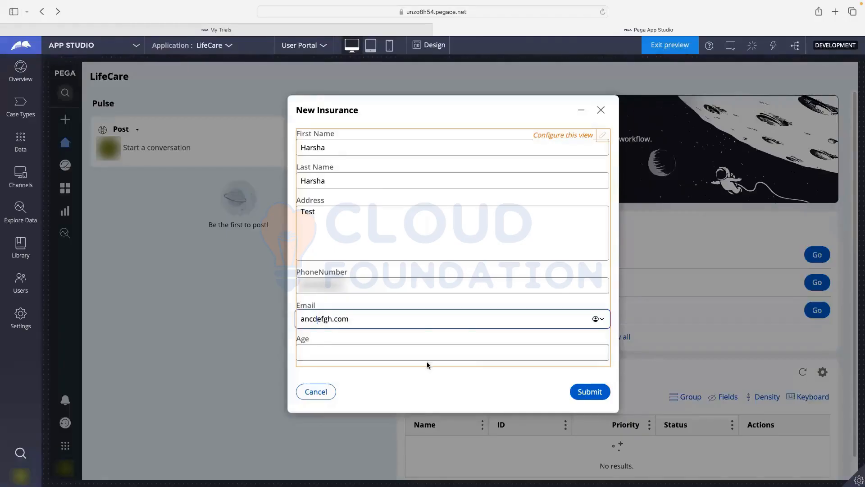
left_click(583, 390)
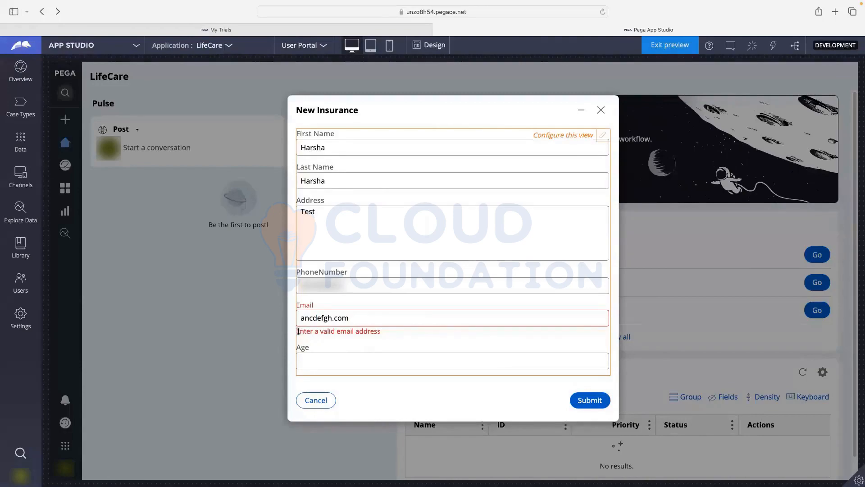
- Reinsert the missing @ in the rejected email address and resubmit the personal details form
left_click_drag(298, 332, 382, 334)
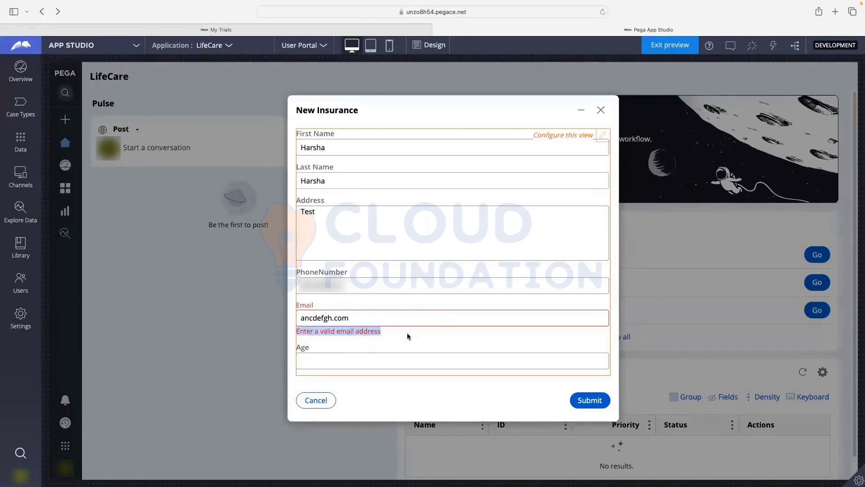
left_click(315, 323)
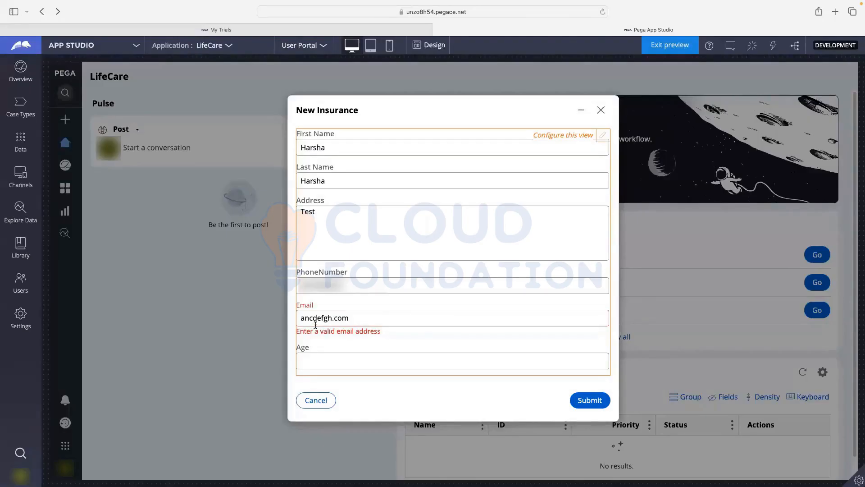
left_click(317, 319)
type("@")
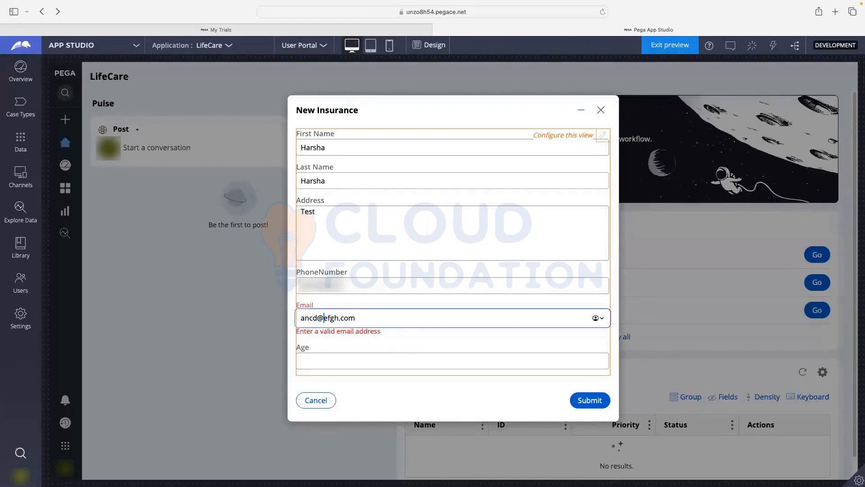
left_click(405, 350)
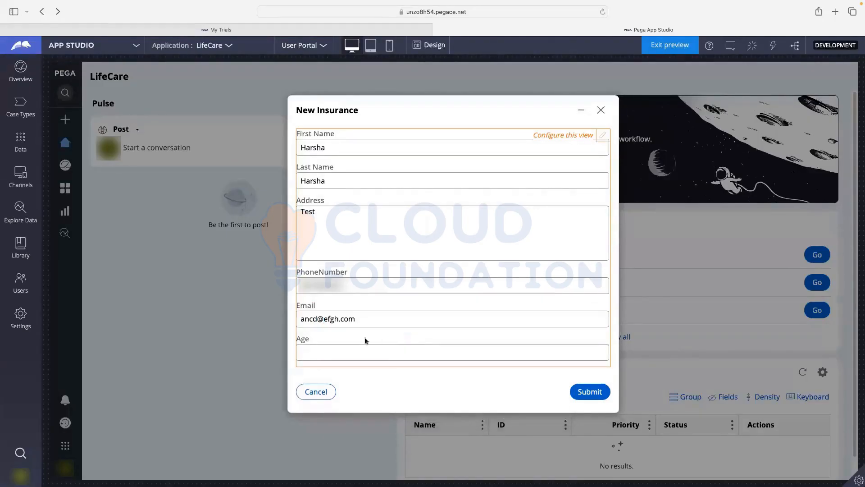
double_click(323, 318)
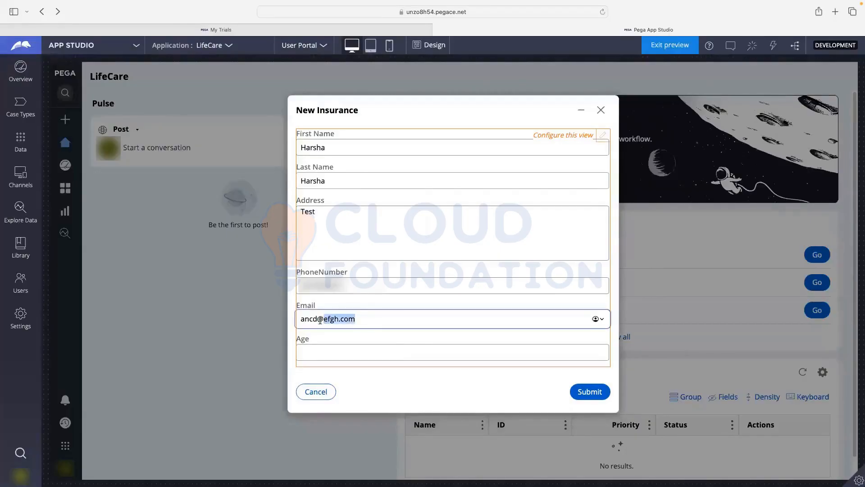
left_click(298, 320)
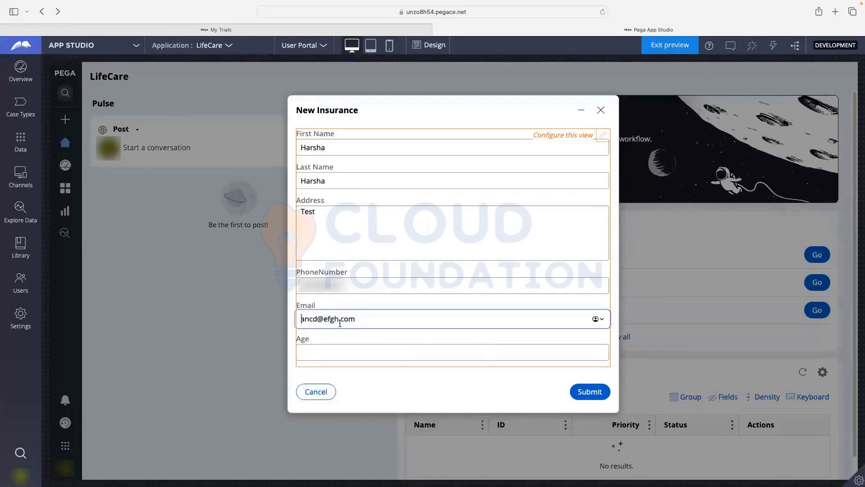
left_click(378, 350)
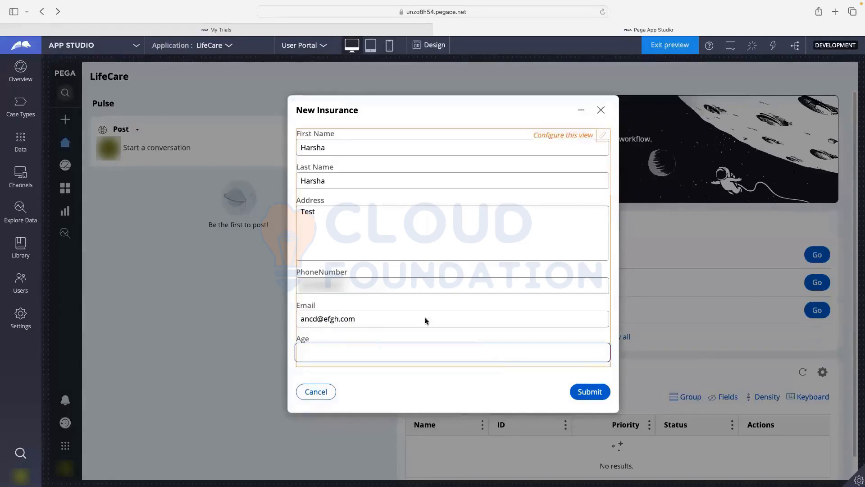
left_click(587, 390)
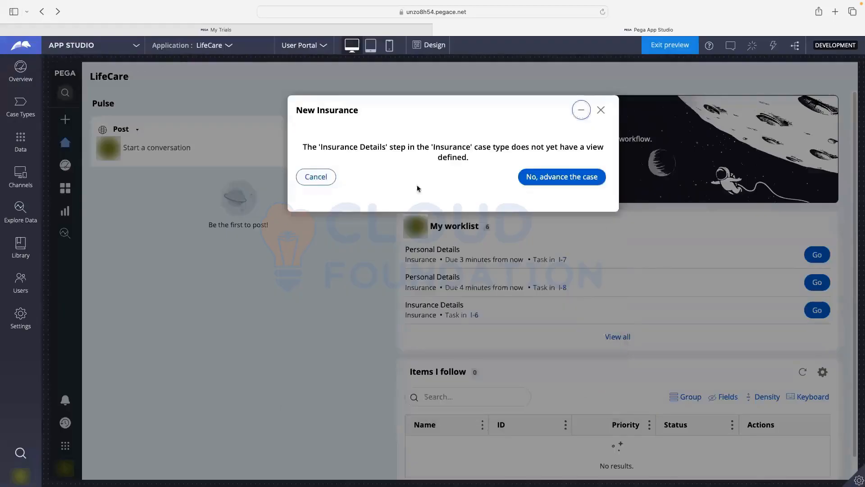
- Advance past the missing Insurance Details and Verify Details views, approve the case, and return to Case Types
left_click_drag(321, 148, 383, 149)
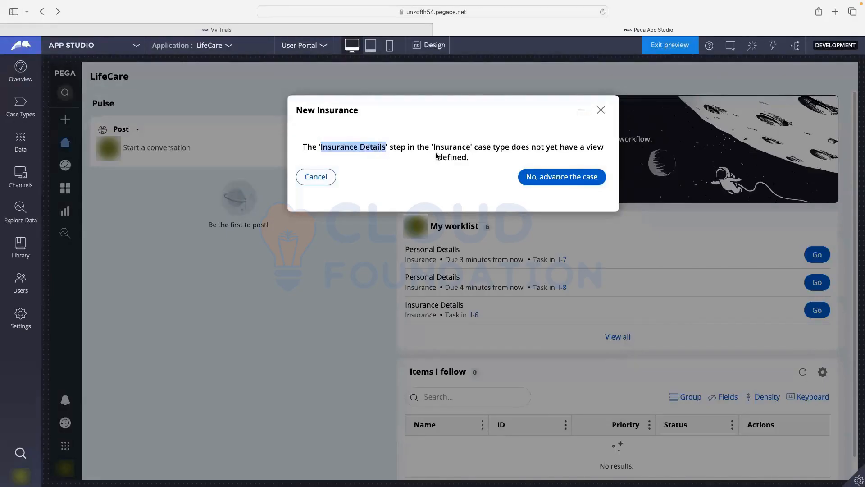
left_click(551, 185)
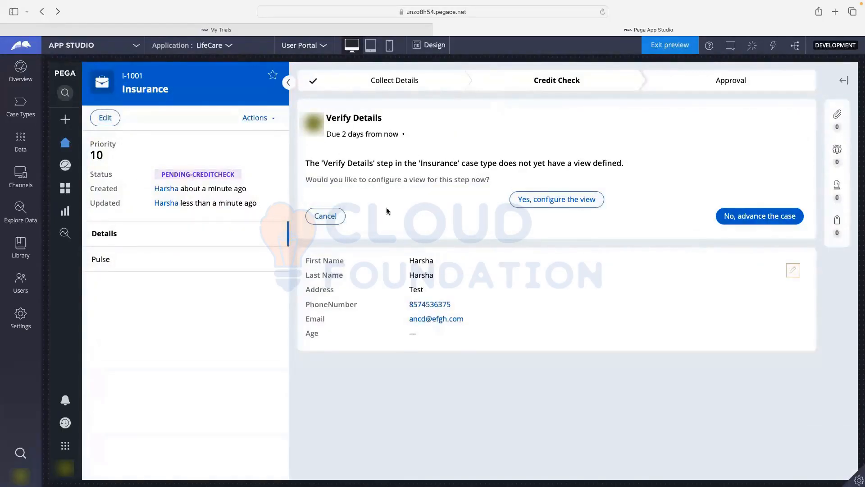
left_click(755, 219)
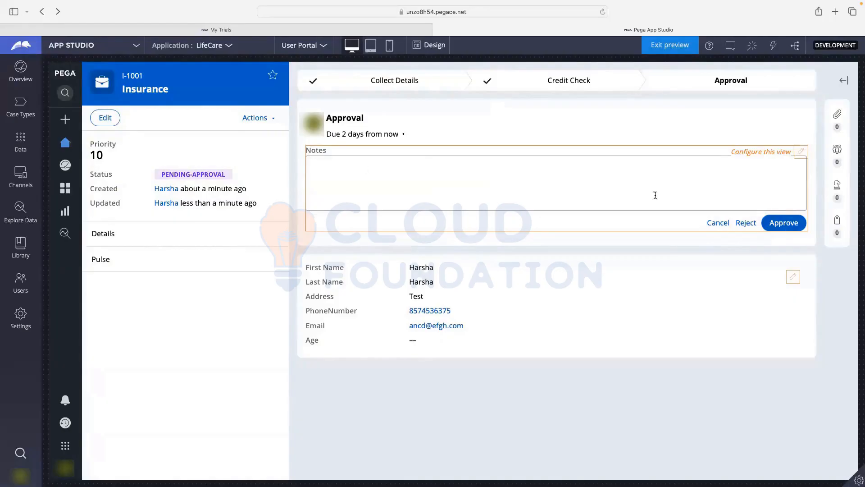
left_click(793, 224)
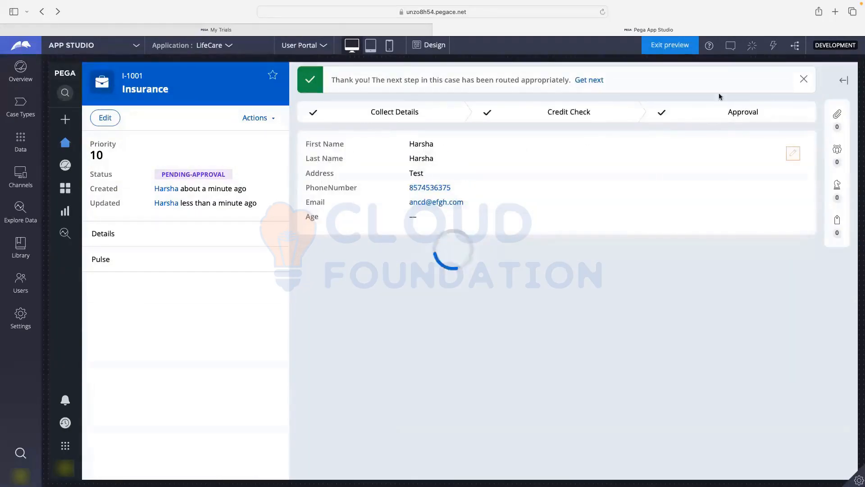
left_click(20, 107)
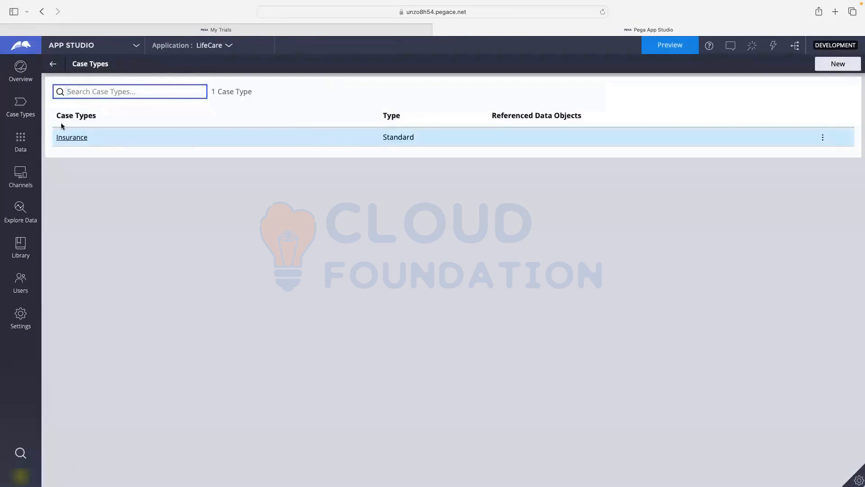
- Open the Insurance Details step's view and add an Insurance Type picklist field
left_click(65, 139)
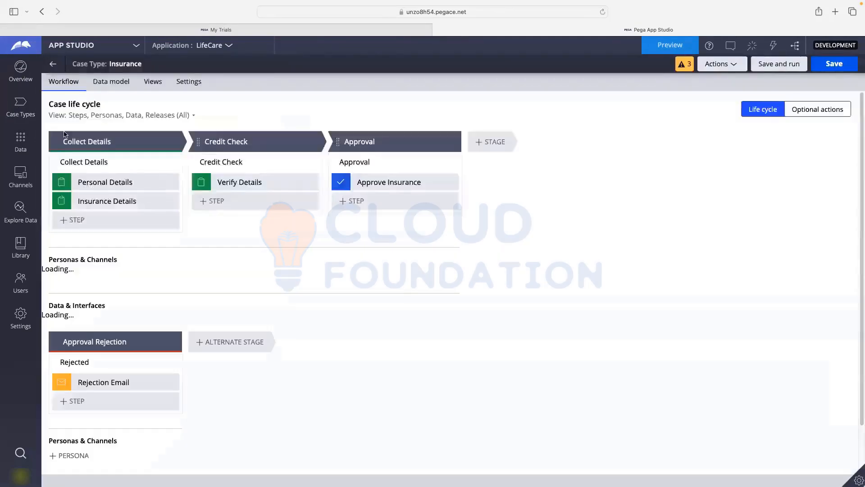
left_click(101, 201)
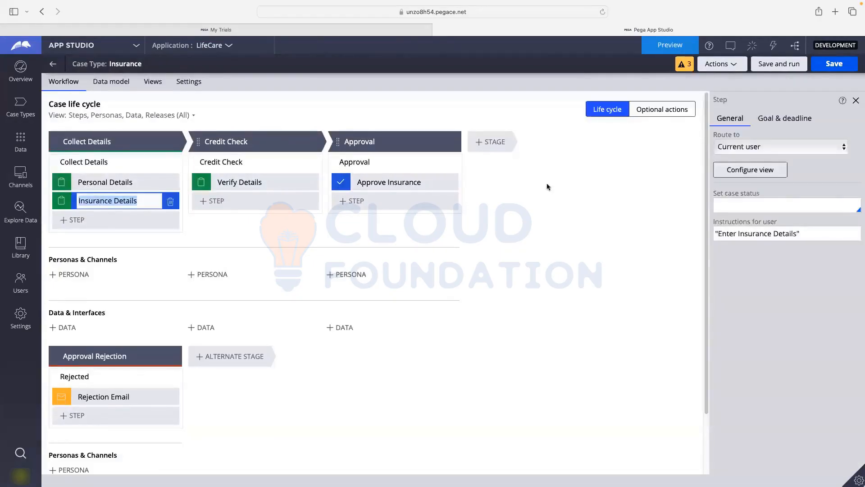
left_click(740, 171)
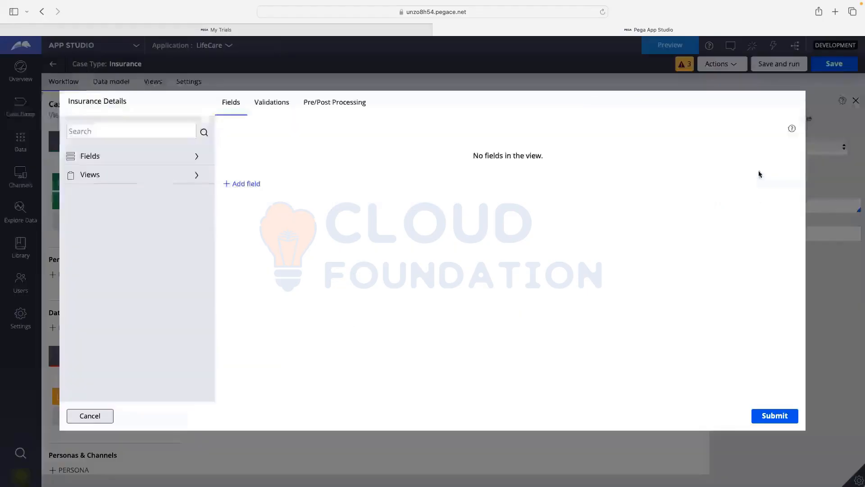
left_click(254, 187)
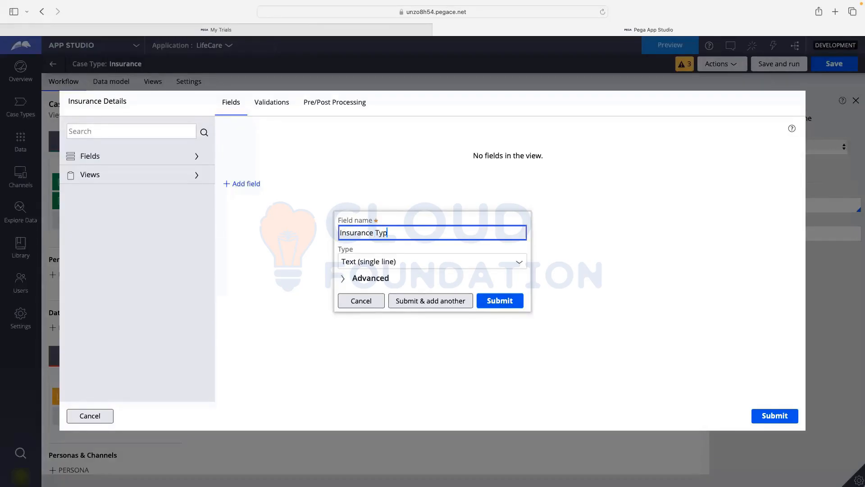
left_click(423, 278)
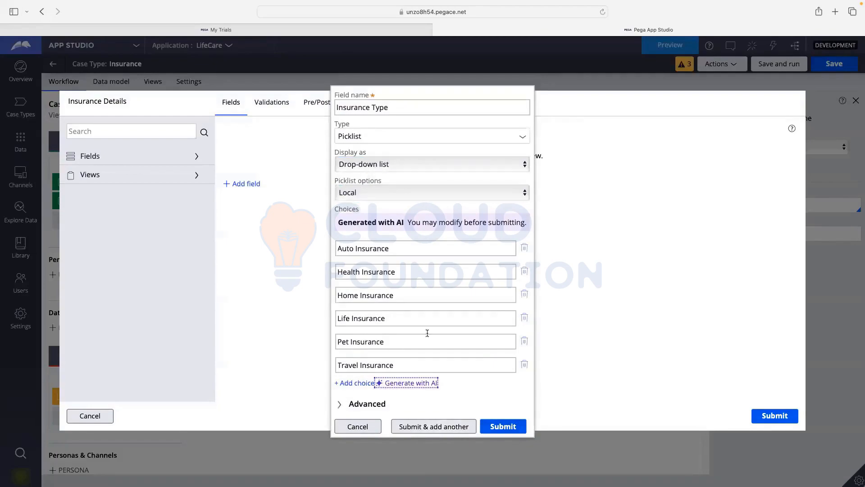
left_click(443, 433)
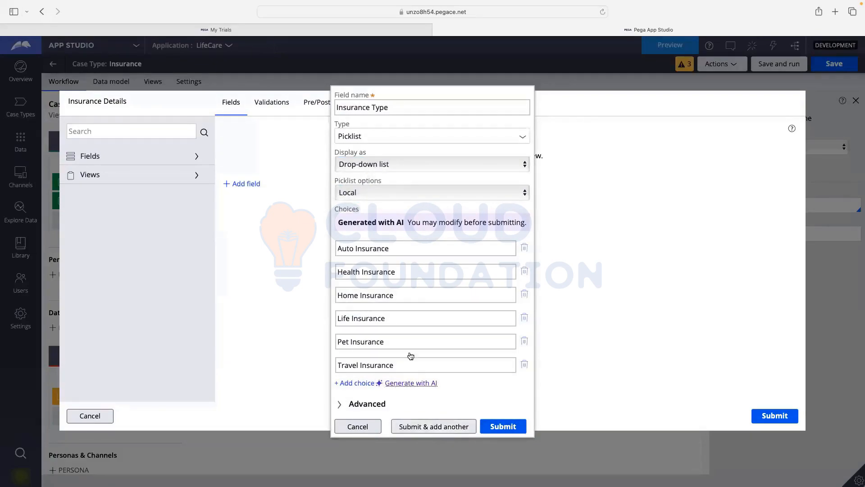
- Add a Description field as Text (paragraph) and submit the Insurance Details view
type("Descrption")
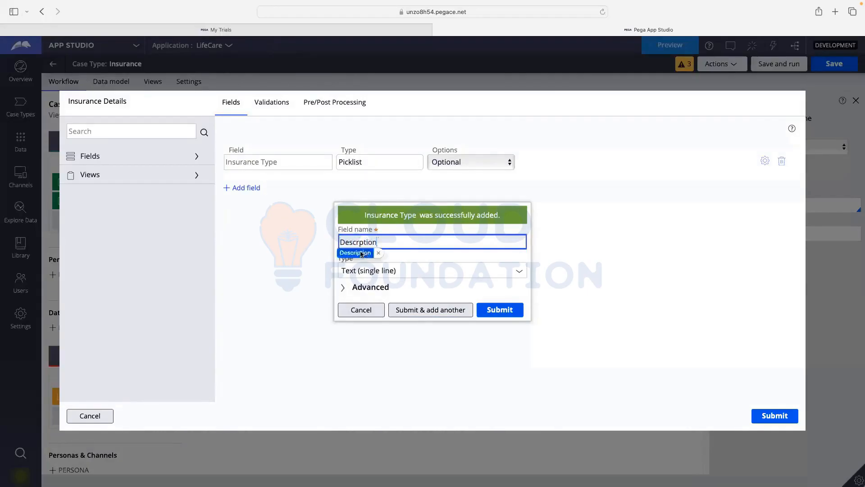
left_click(360, 253)
left_click(465, 293)
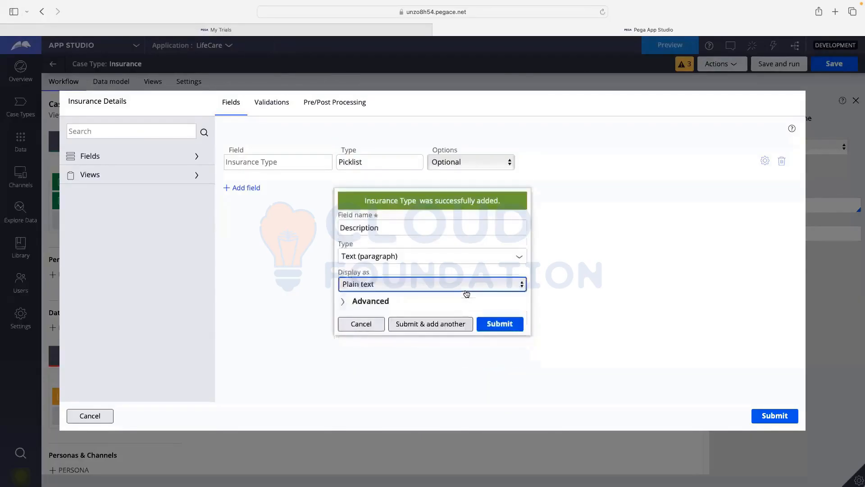
left_click(499, 324)
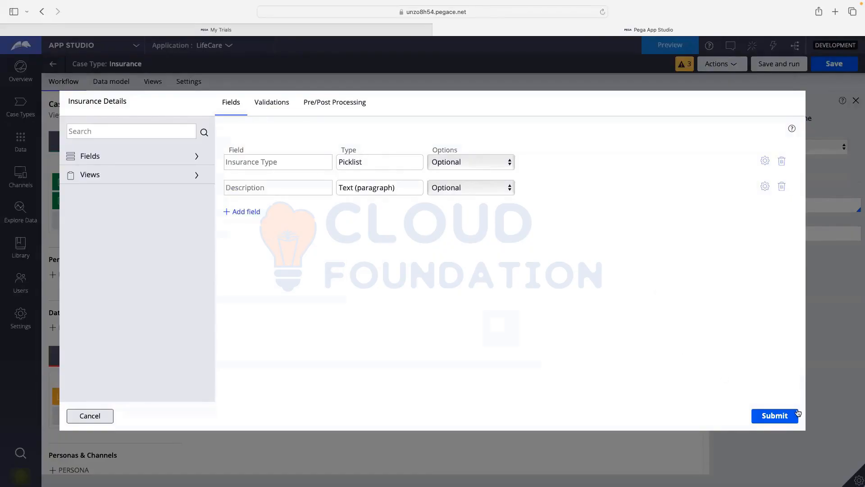
left_click(775, 415)
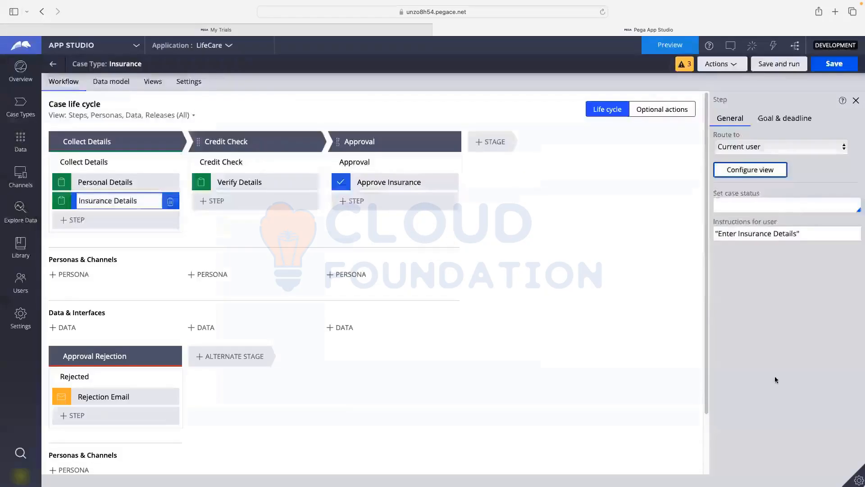
- Save and run a test case, filling in and submitting the personal details form with sample data
left_click(831, 68)
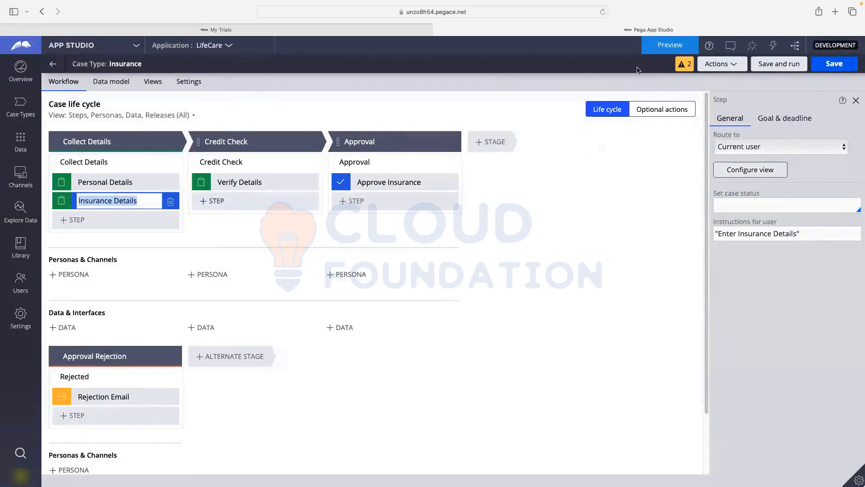
left_click(791, 64)
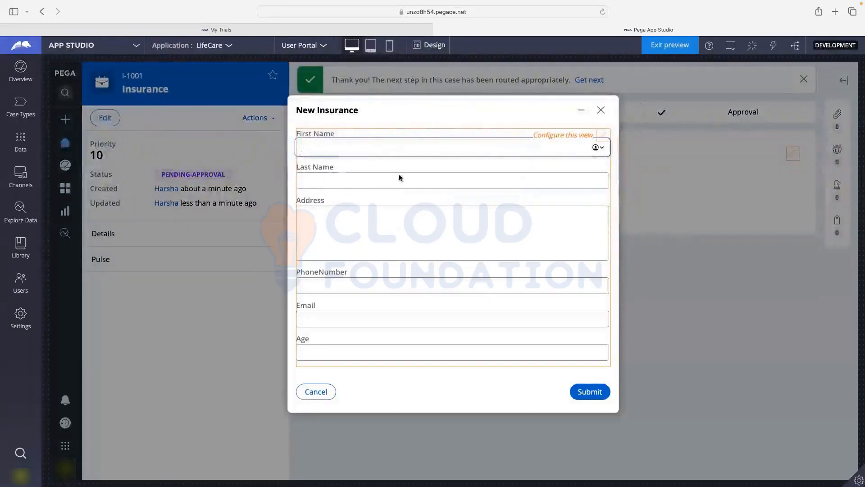
type("fdsfsd")
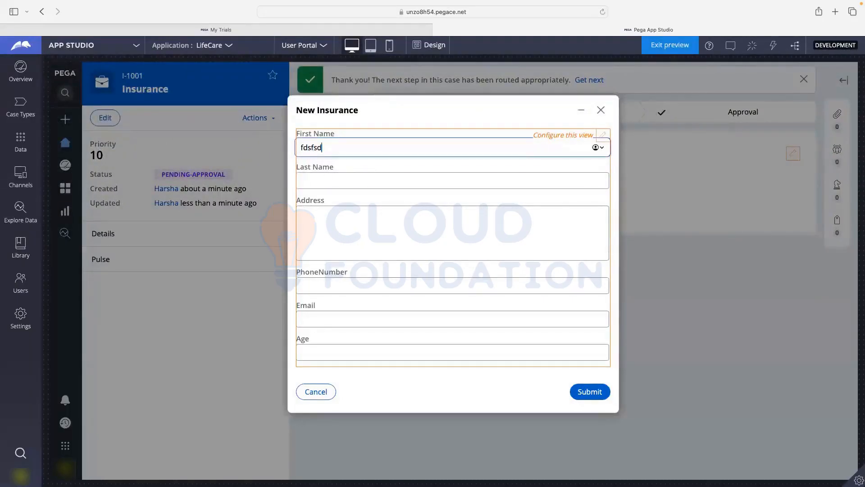
left_click(328, 182)
type("fsdfsdf")
left_click(327, 235)
type("sdfsdfsdf")
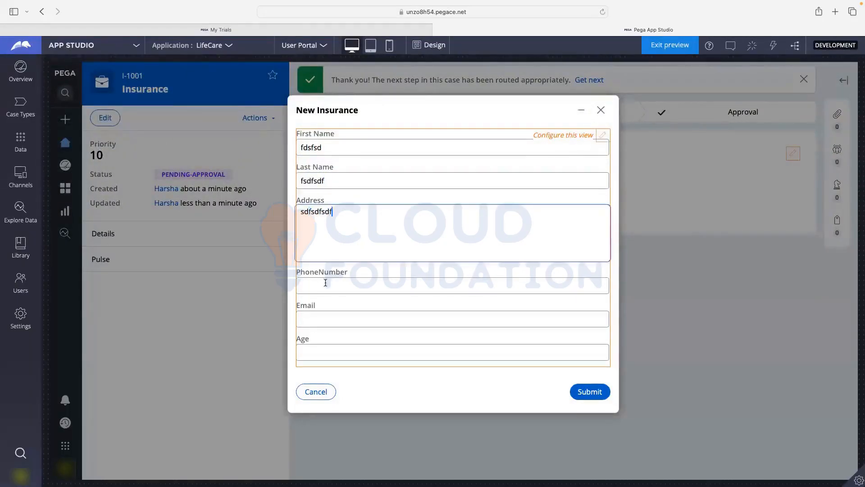
left_click(324, 285)
type("4234234234")
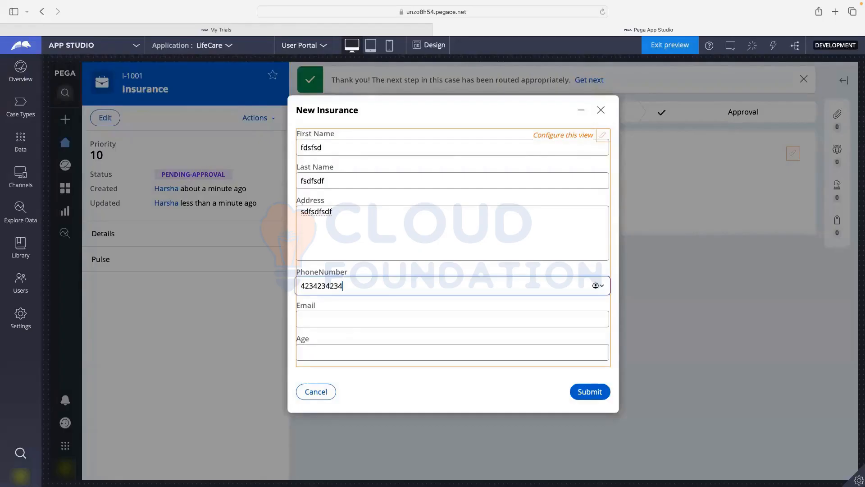
left_click(330, 322)
type("abc")
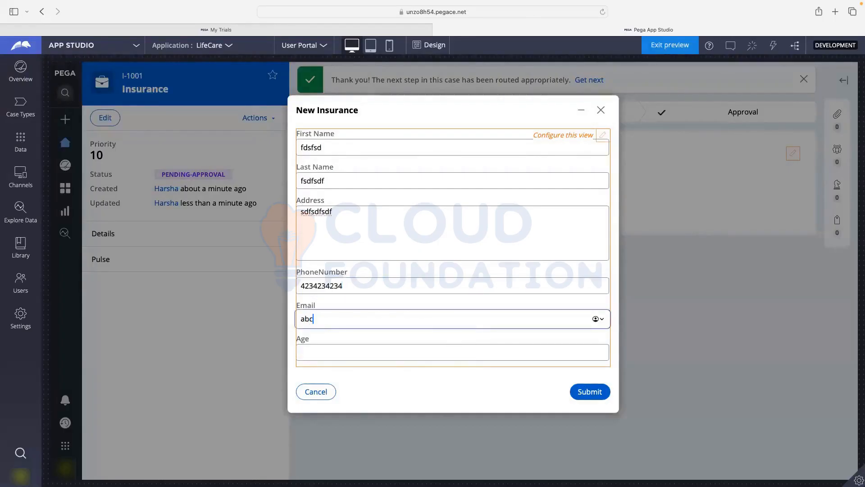
type("@efgh")
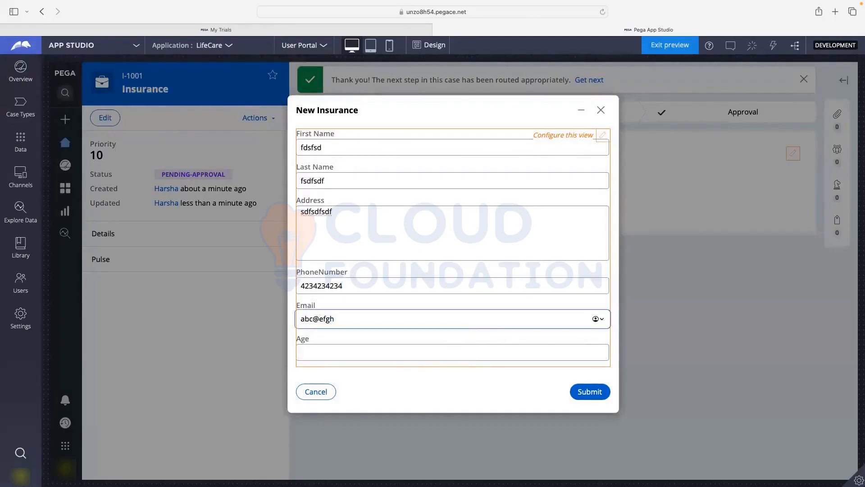
type(".com")
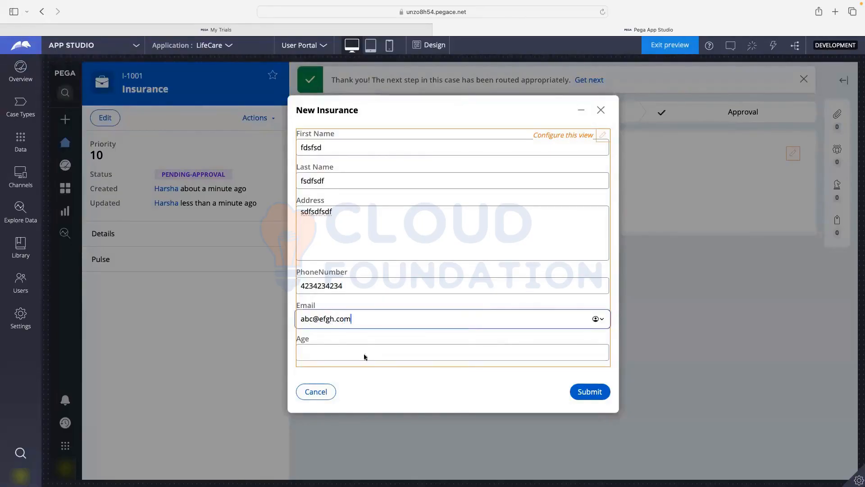
left_click(601, 397)
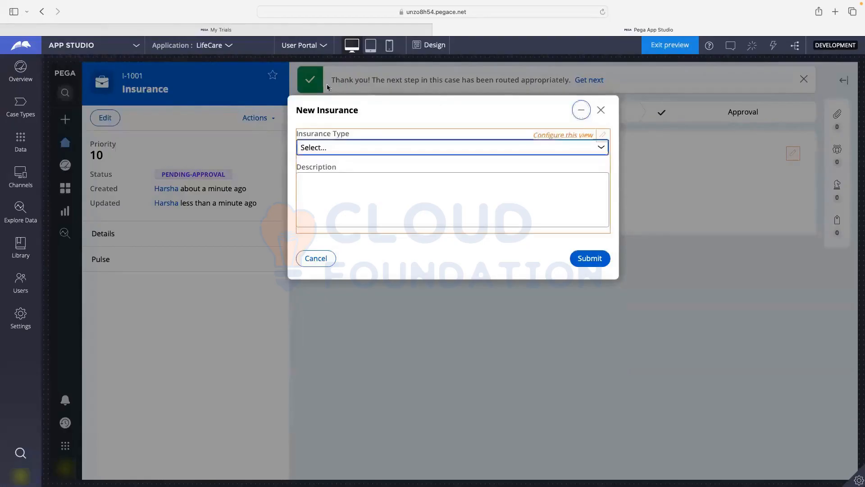
- Choose Home Insurance, enter a description, submit the insurance details, and return to Case Types
left_click_drag(297, 110, 412, 113)
left_click(411, 113)
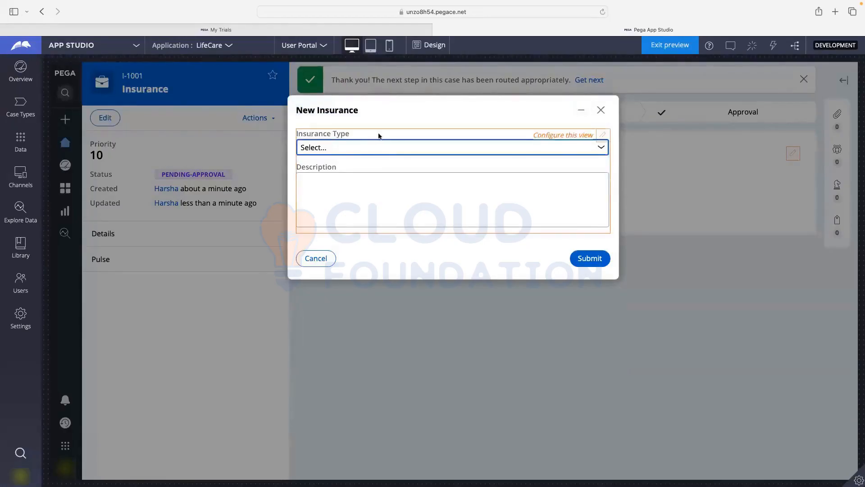
left_click(372, 154)
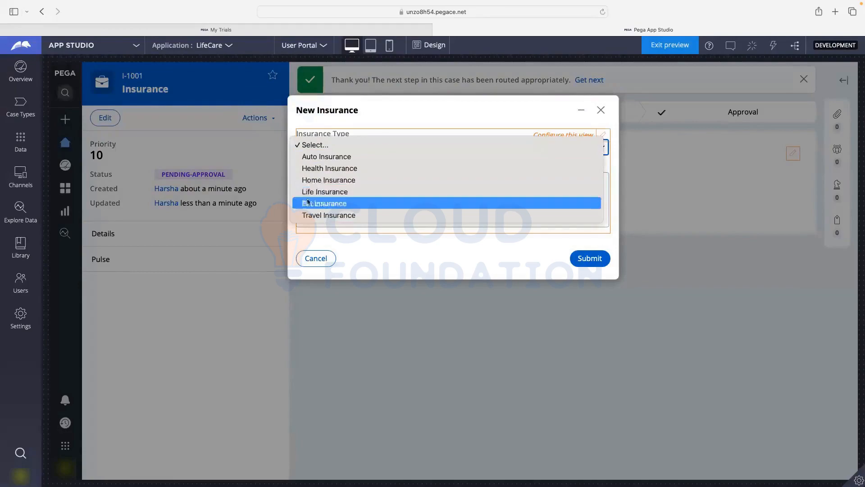
left_click(307, 180)
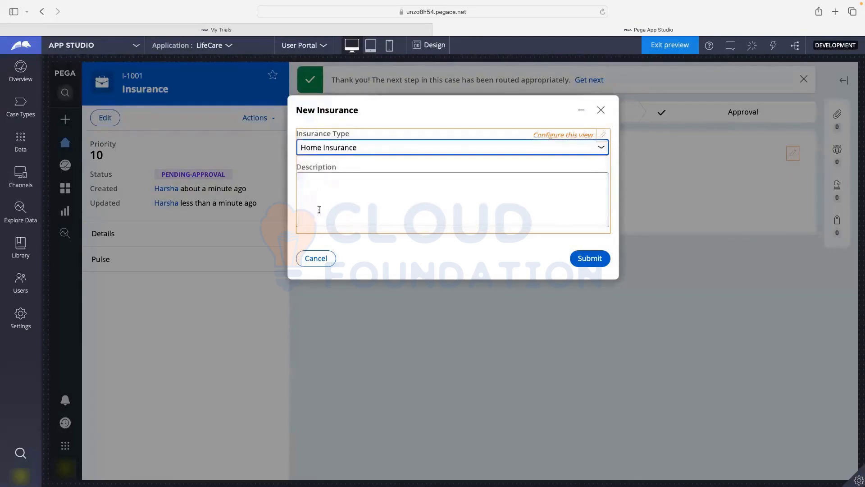
left_click(369, 182)
type("fdsfdsfsdfsdfsdfsdfs")
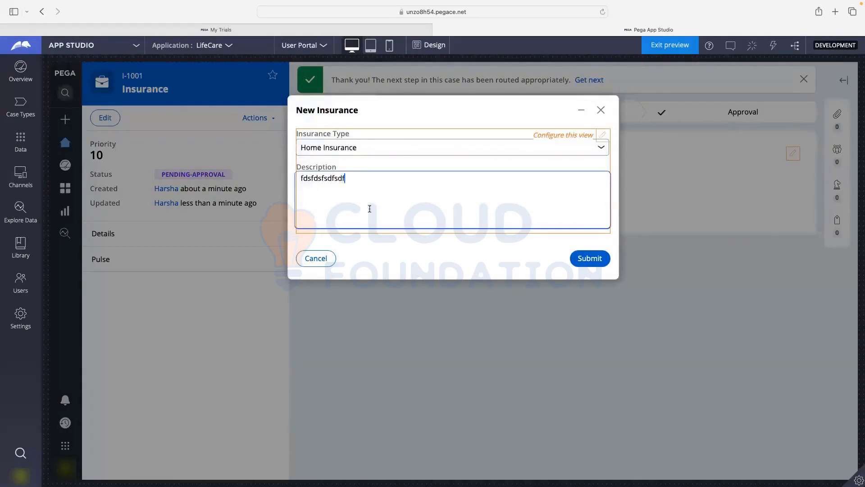
left_click(582, 258)
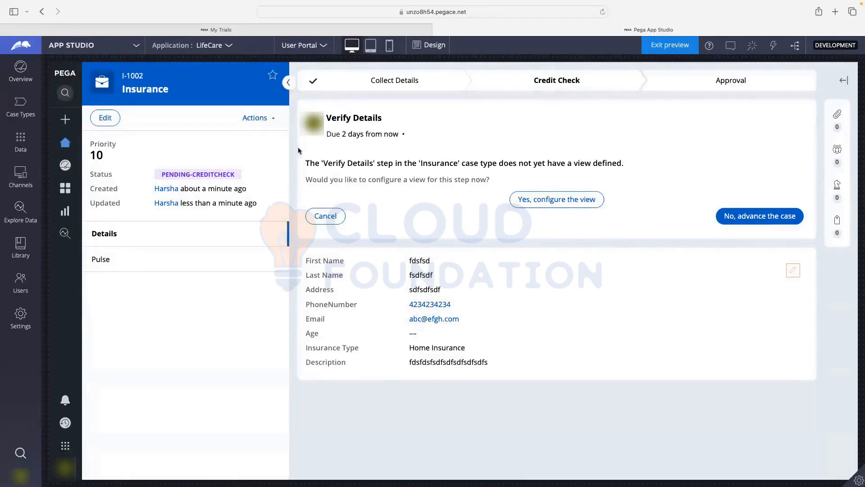
left_click(26, 111)
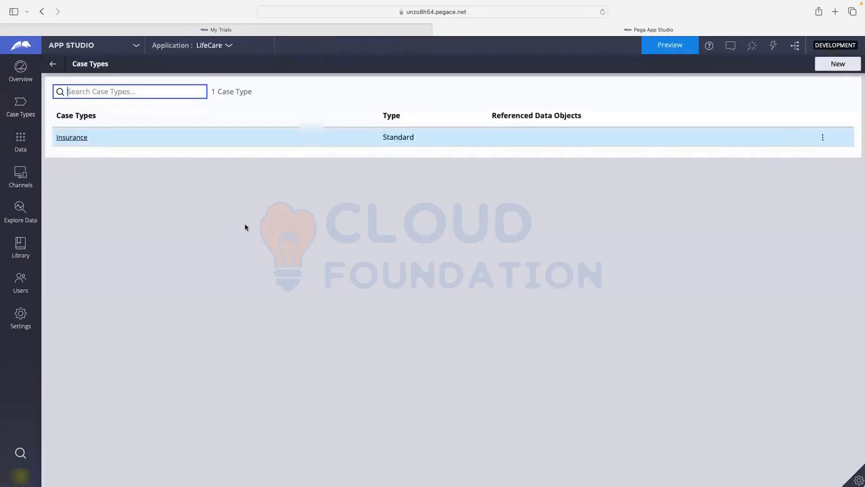
- Open the Insurance case type and bring up the view configuration for the Verify Details step
left_click(68, 139)
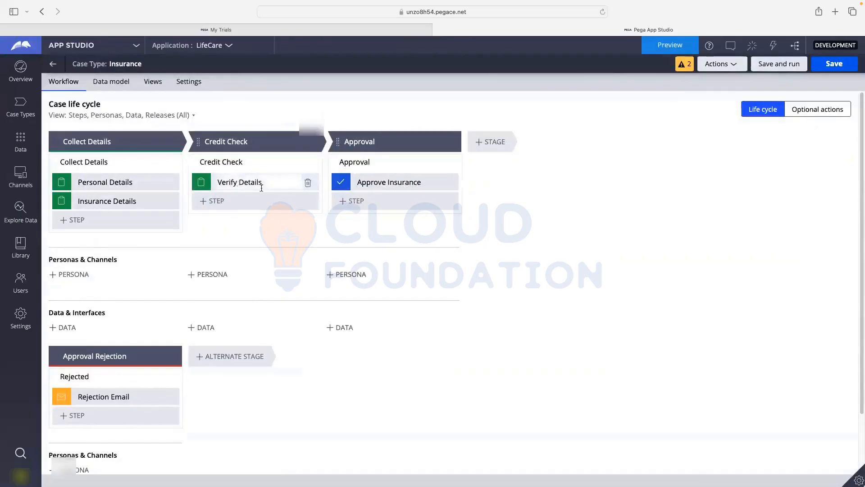
left_click(262, 185)
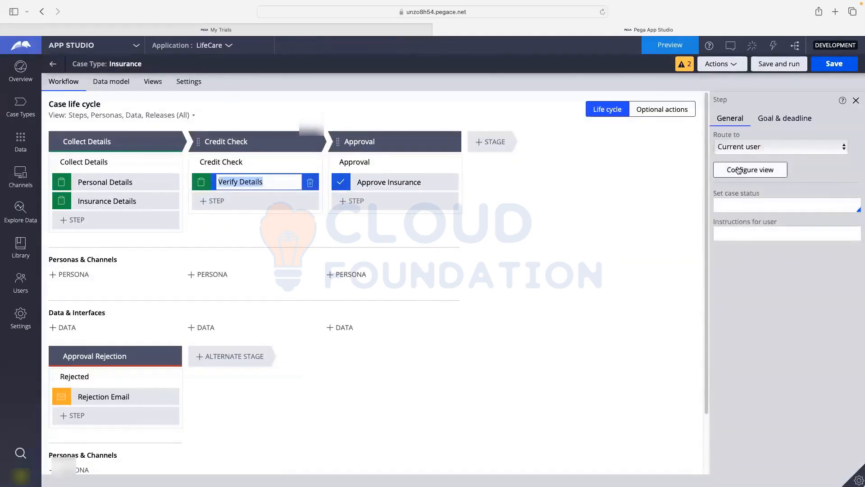
left_click(739, 170)
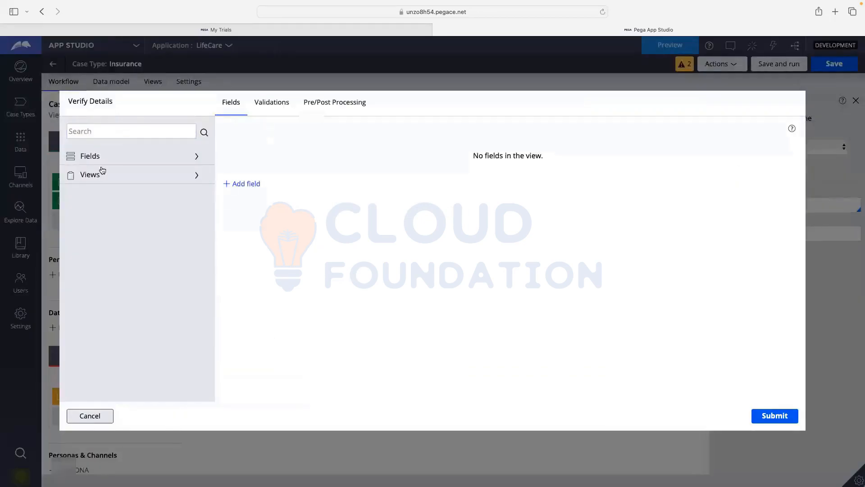
- Add the Address, Age and Description fields to the Verify Details view
left_click(120, 162)
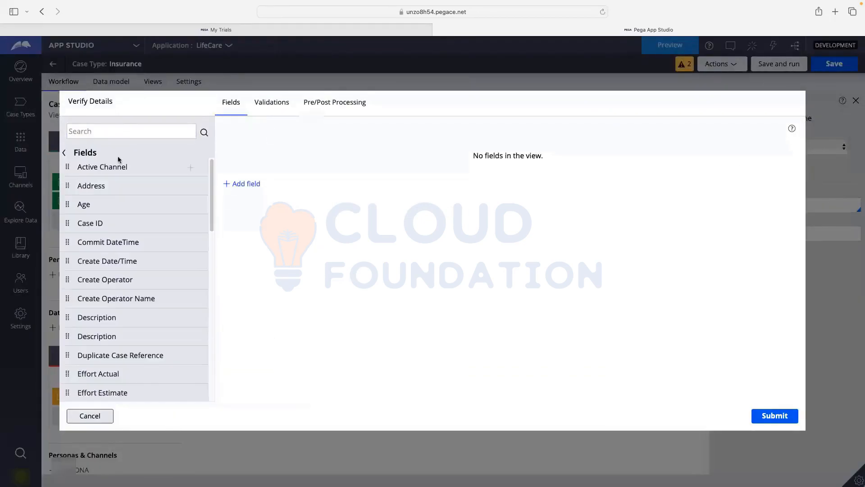
left_click(191, 187)
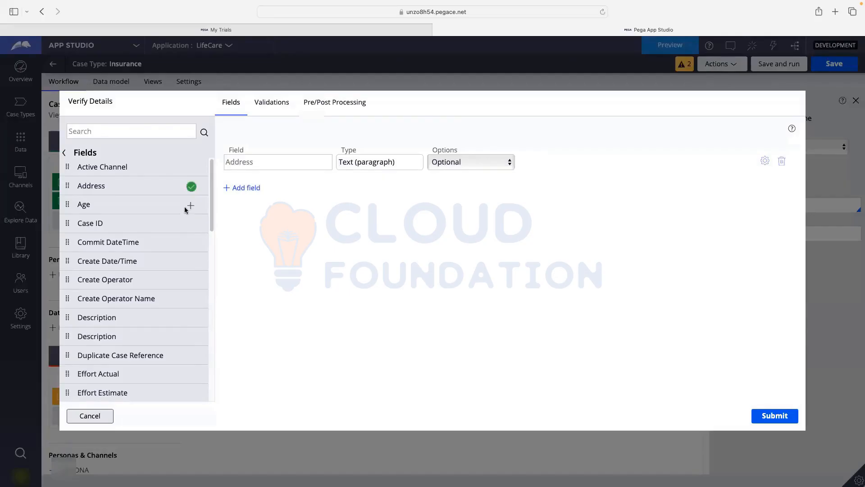
left_click(186, 208)
scroll(188, 210, "down", 1)
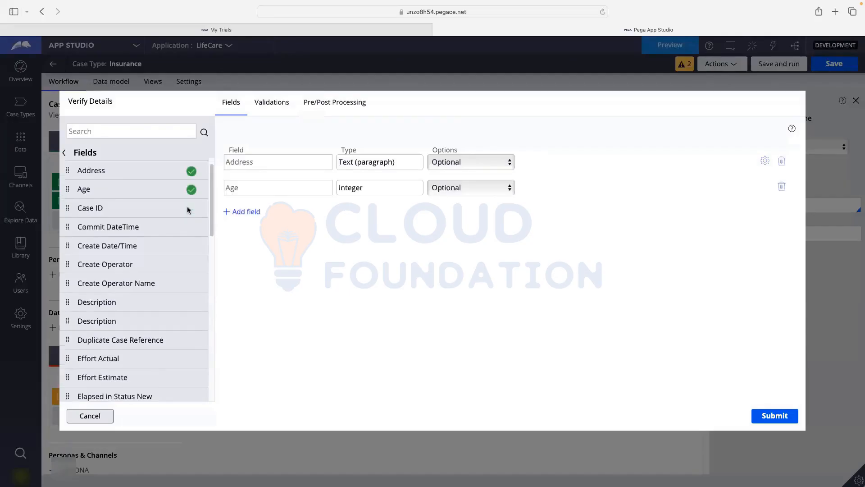
left_click(188, 292)
- Add the Email and PhoneNumber fields and submit the Verify Details view
scroll(153, 280, "down", 5)
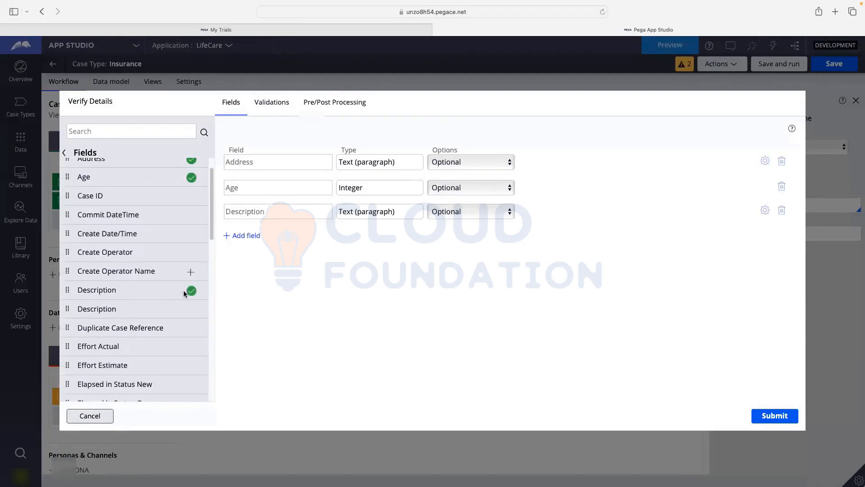
scroll(138, 273, "down", 3)
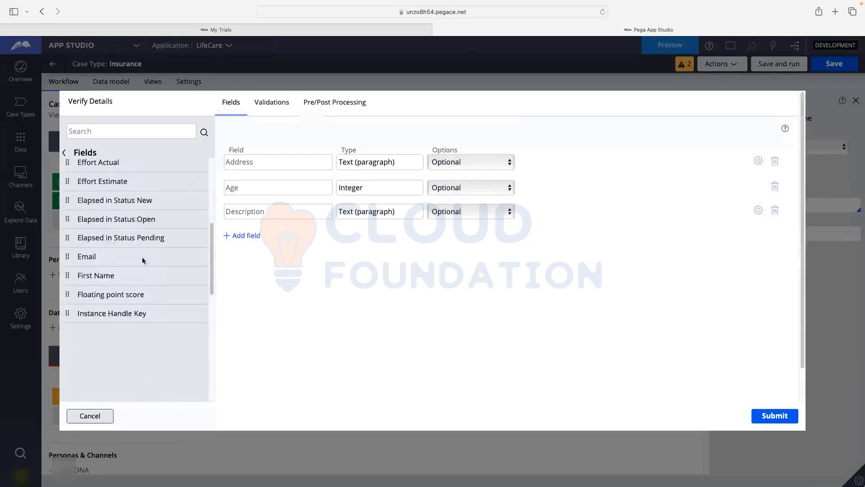
scroll(191, 261, "up", 5)
scroll(188, 334, "down", 3)
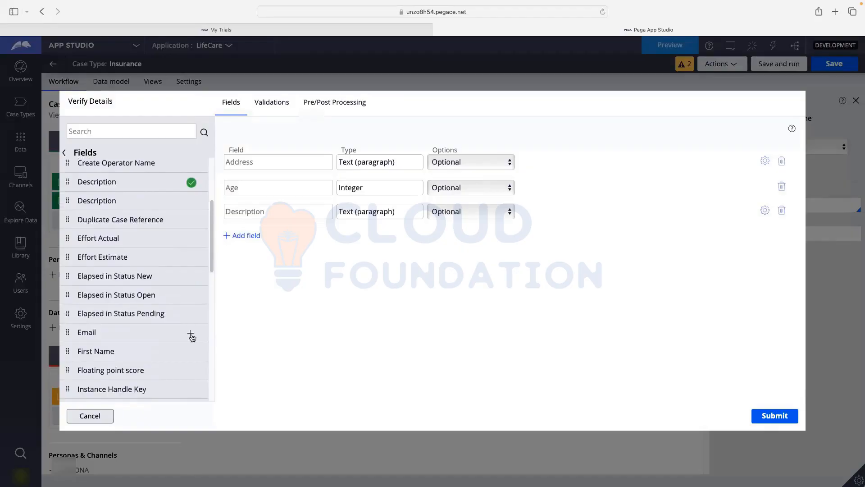
left_click(191, 335)
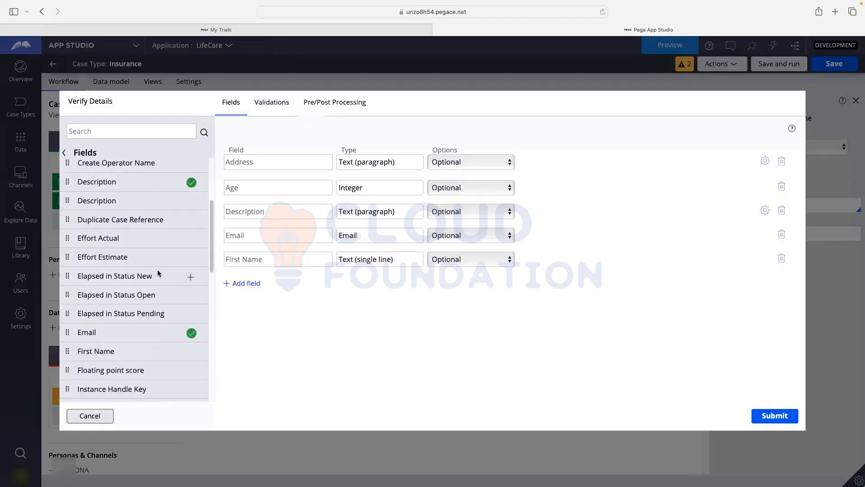
scroll(165, 277, "down", 3)
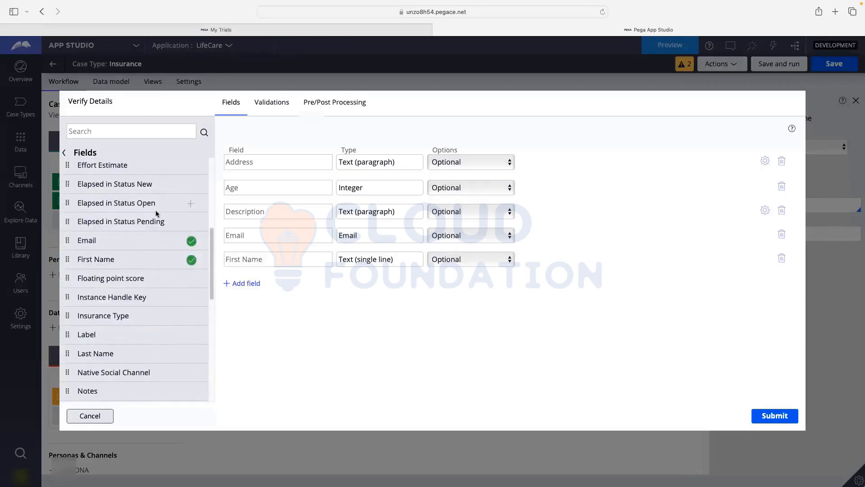
scroll(164, 303, "down", 2)
scroll(164, 305, "down", 3)
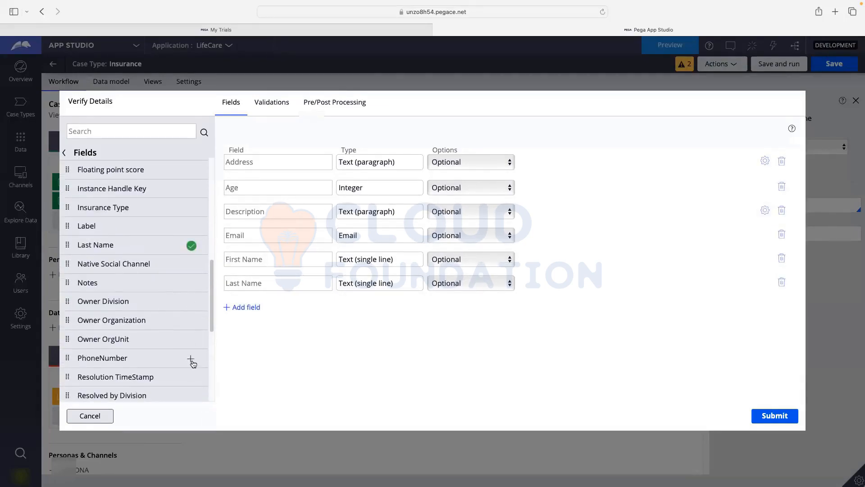
left_click(191, 359)
scroll(163, 311, "down", 3)
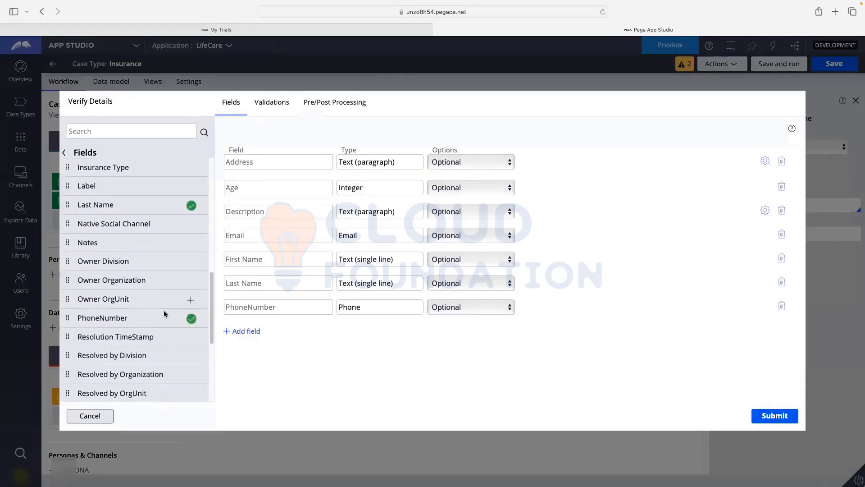
scroll(164, 310, "down", 4)
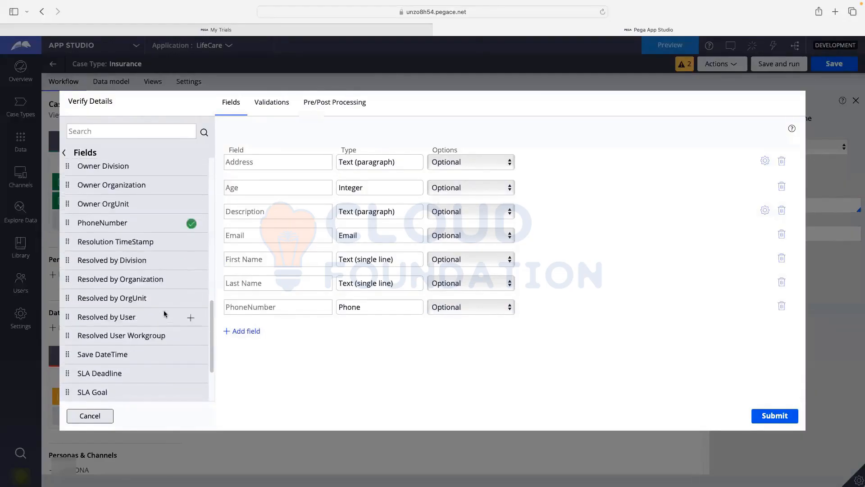
scroll(164, 310, "up", 10)
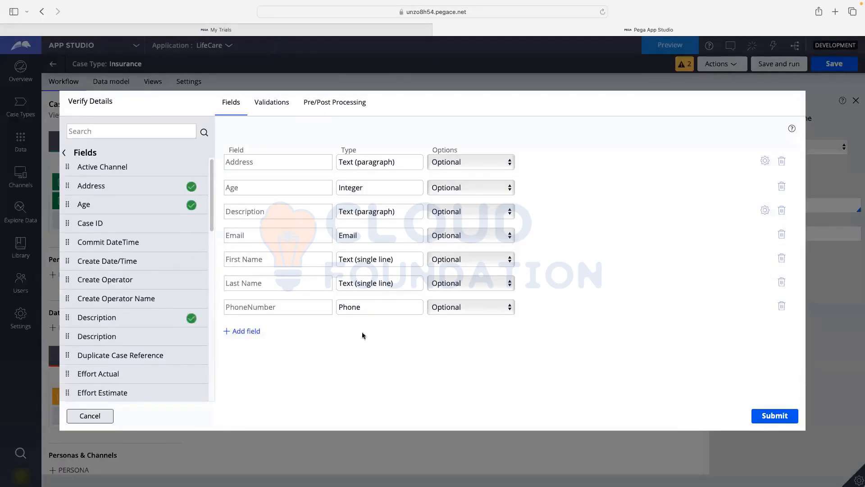
left_click(784, 415)
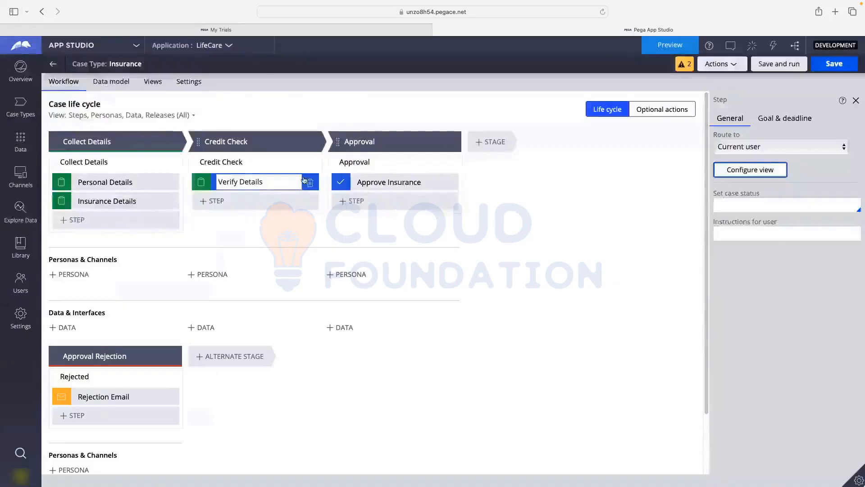
- Set the Address, Age and Description fields in the Verify Details view to read-only
left_click(748, 178)
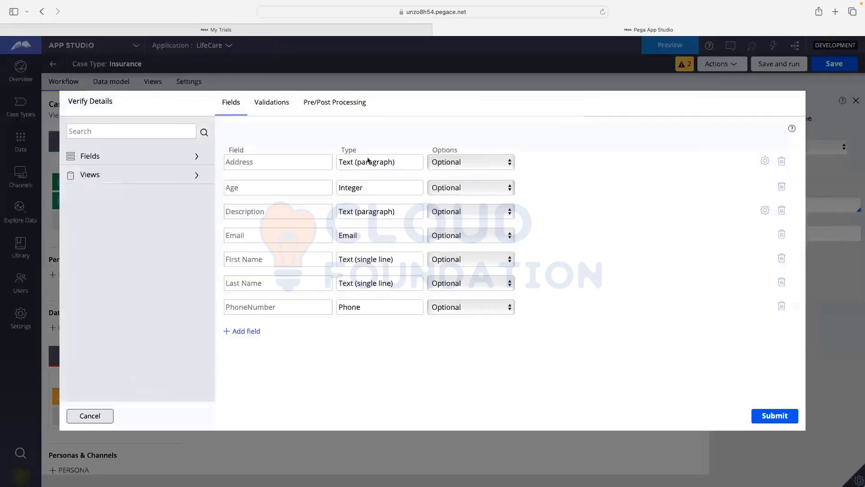
left_click(458, 160)
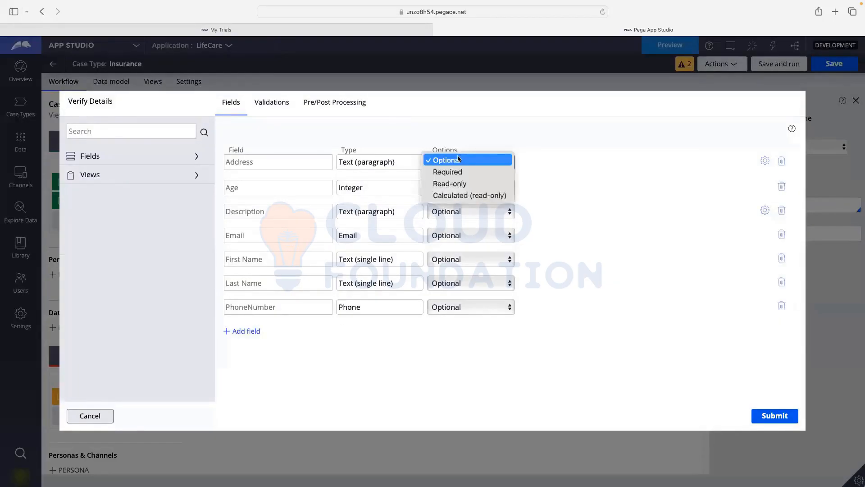
left_click(449, 183)
left_click(450, 188)
left_click(448, 209)
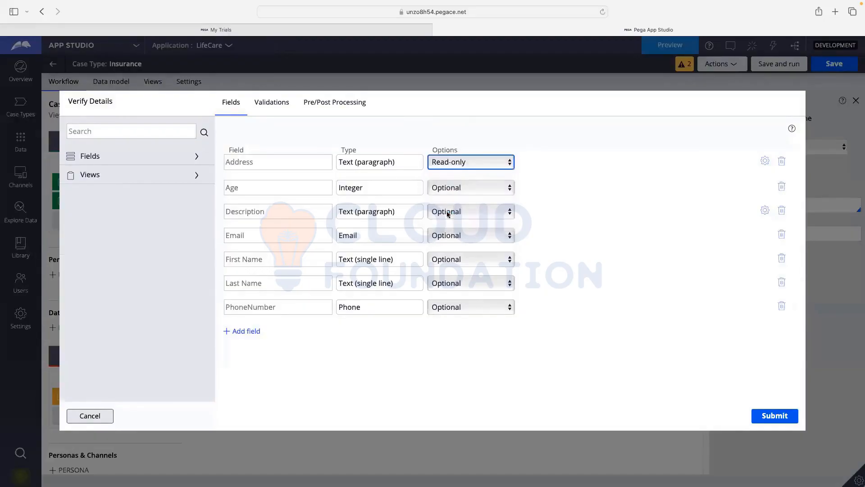
left_click(449, 192)
left_click(449, 194)
left_click(451, 206)
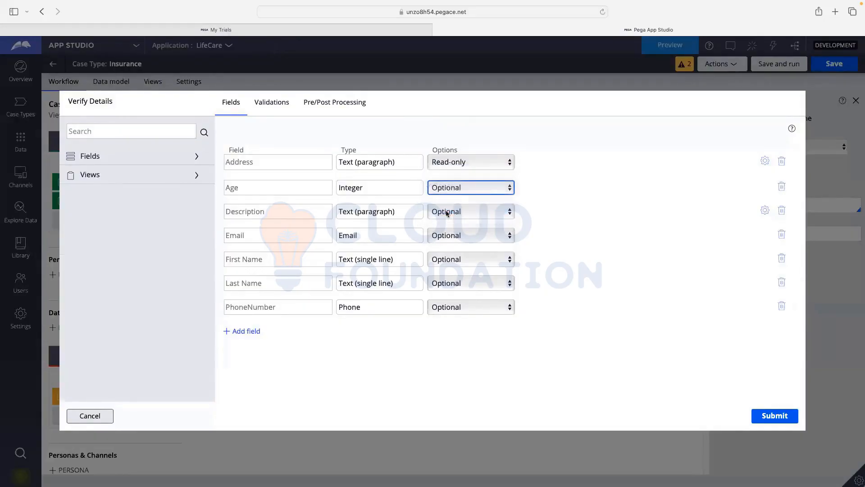
left_click(460, 212)
left_click(453, 212)
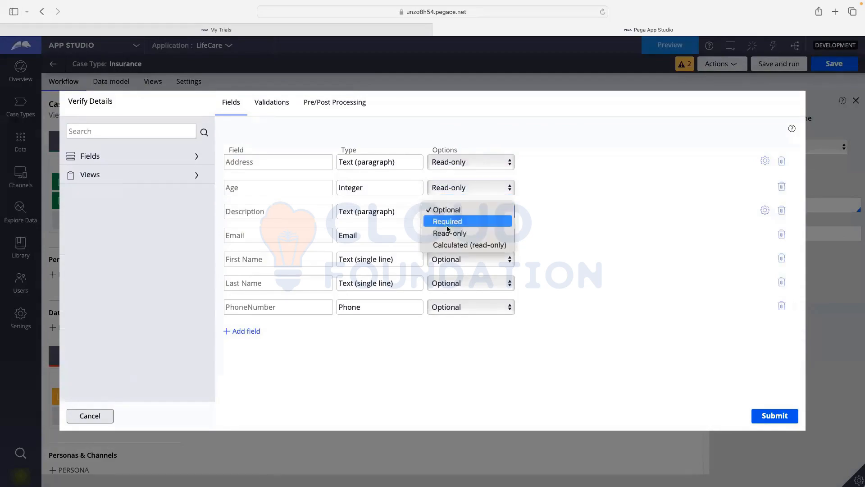
left_click(448, 233)
- Make Email, First Name, Last Name and PhoneNumber read-only, submit, and save the case type
left_click(449, 235)
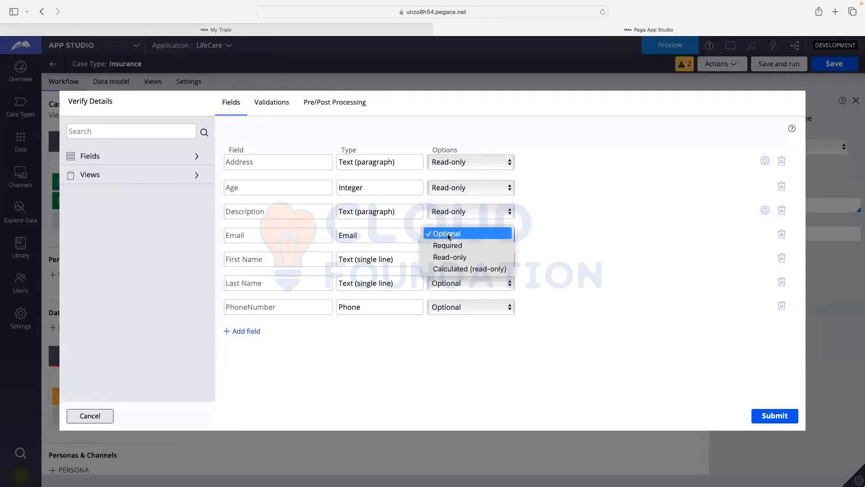
left_click(448, 253)
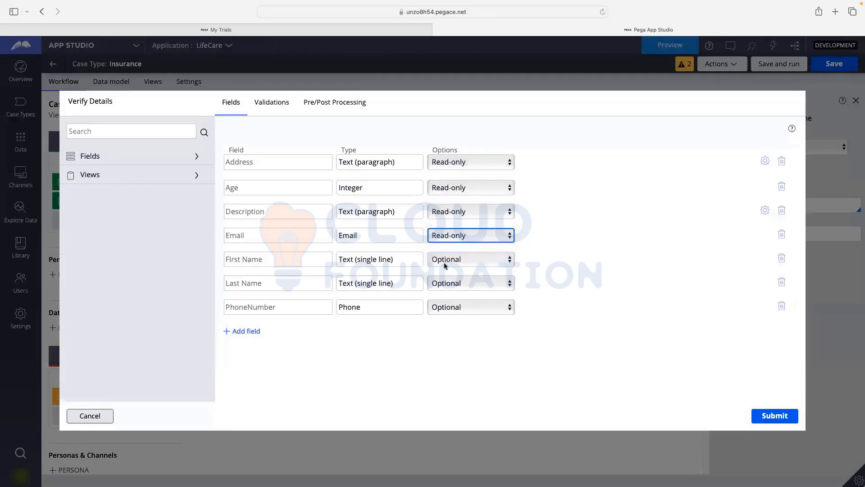
left_click(445, 263)
left_click(452, 285)
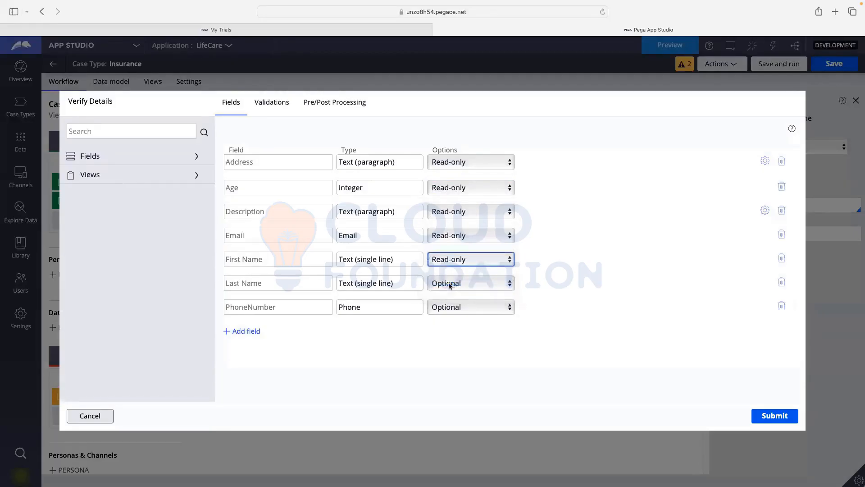
left_click(451, 284)
left_click(450, 305)
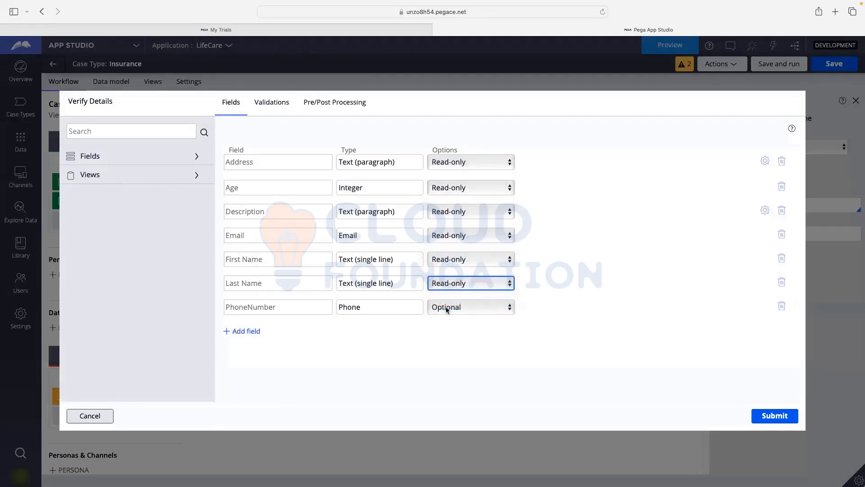
left_click(446, 311)
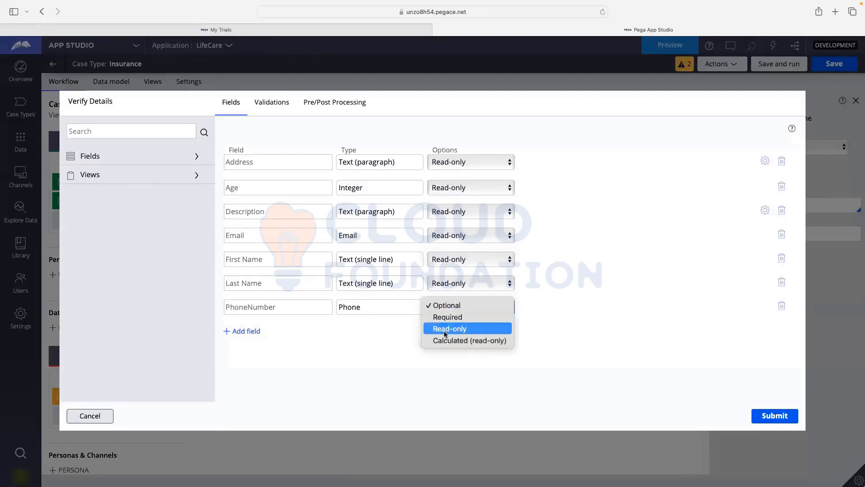
left_click(447, 329)
left_click(763, 418)
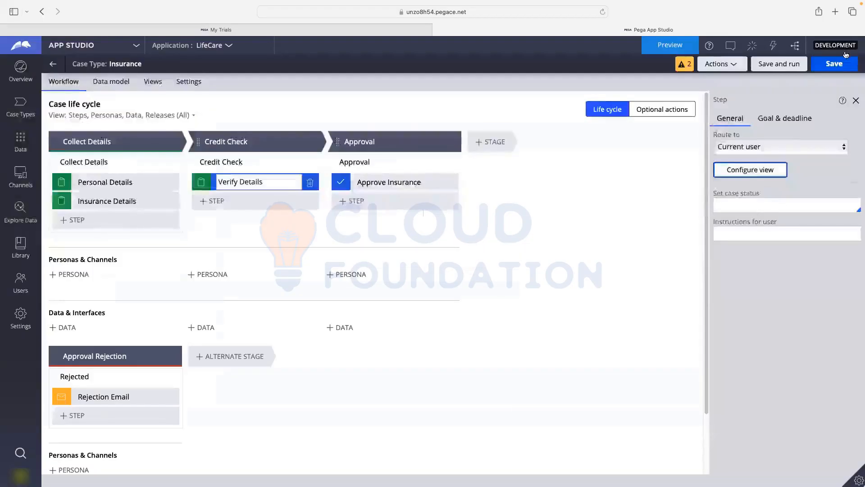
left_click(823, 65)
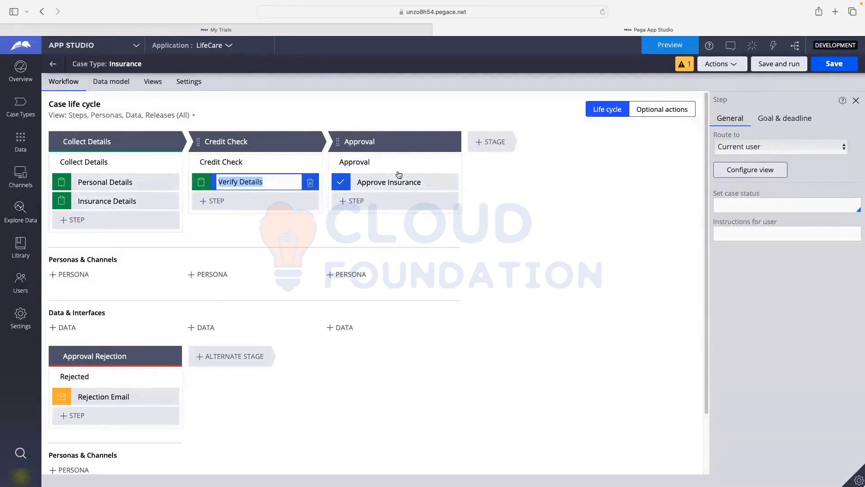
left_click(765, 65)
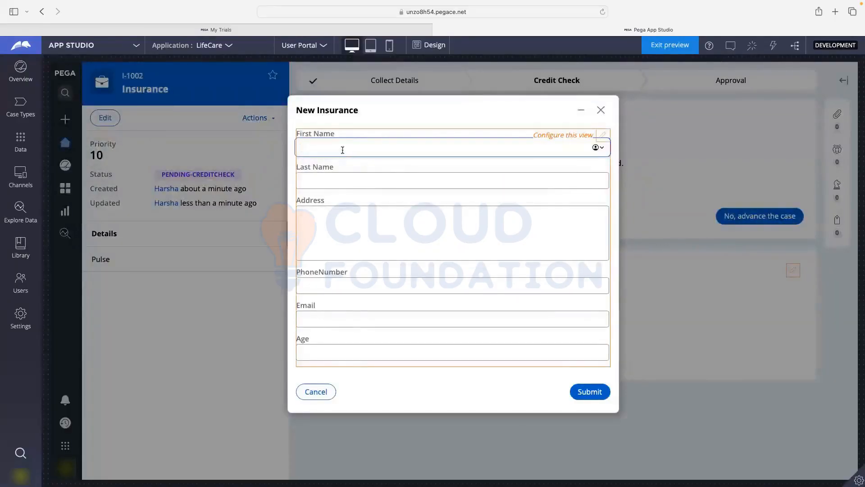
type("dsfsdf")
left_click(338, 180)
type("fsdfsdfsd")
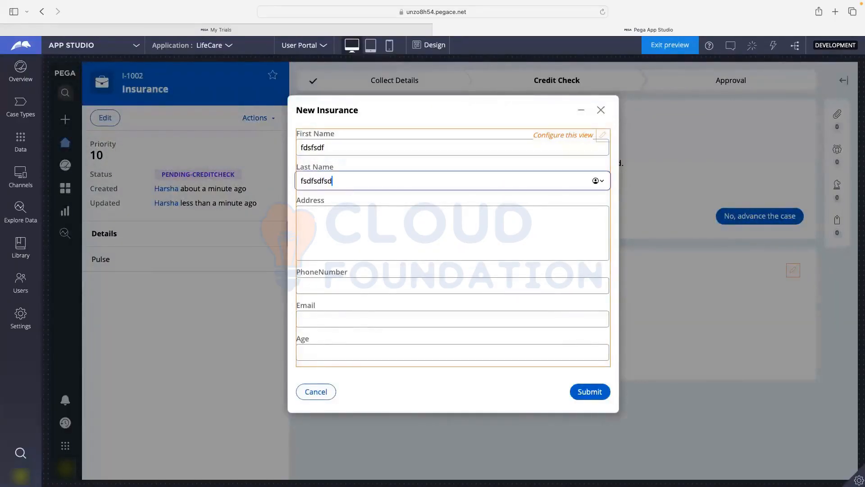
left_click(359, 216)
type("fsfsfsfsd")
left_click(352, 286)
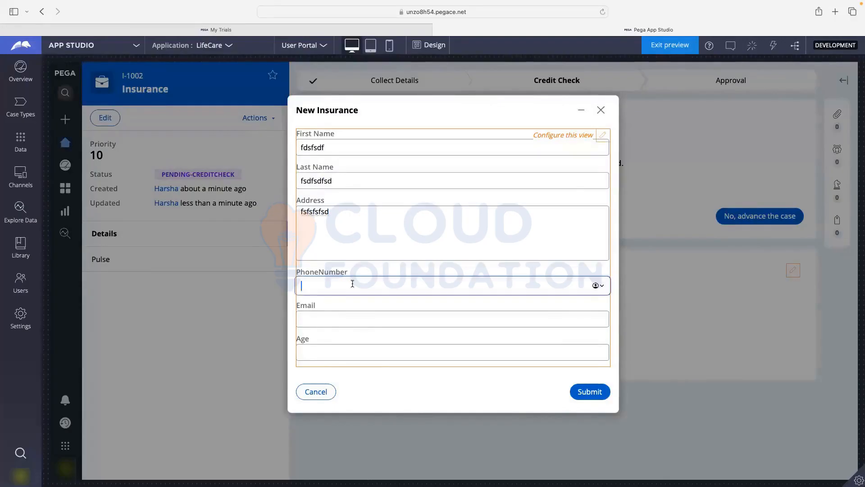
left_click(345, 315)
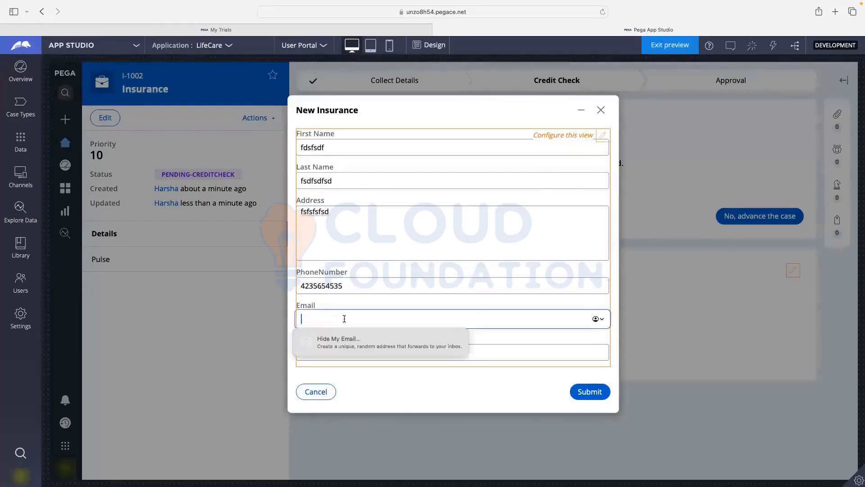
type("gfdfd")
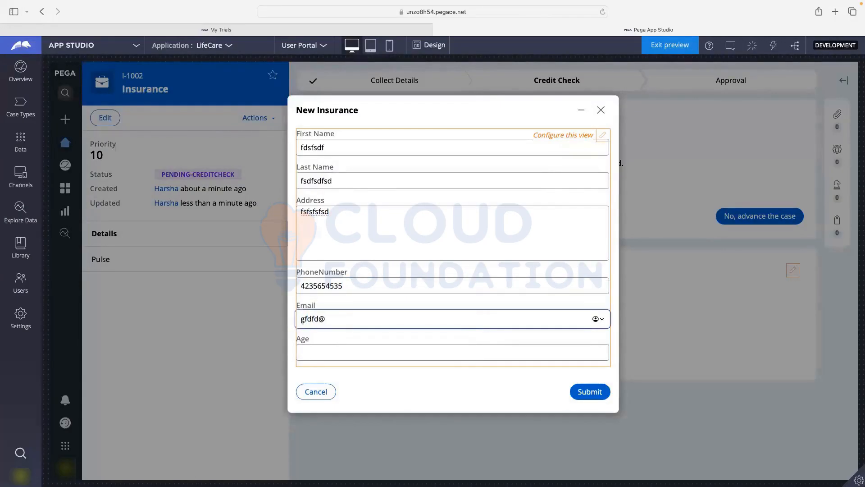
type("@gmail.com")
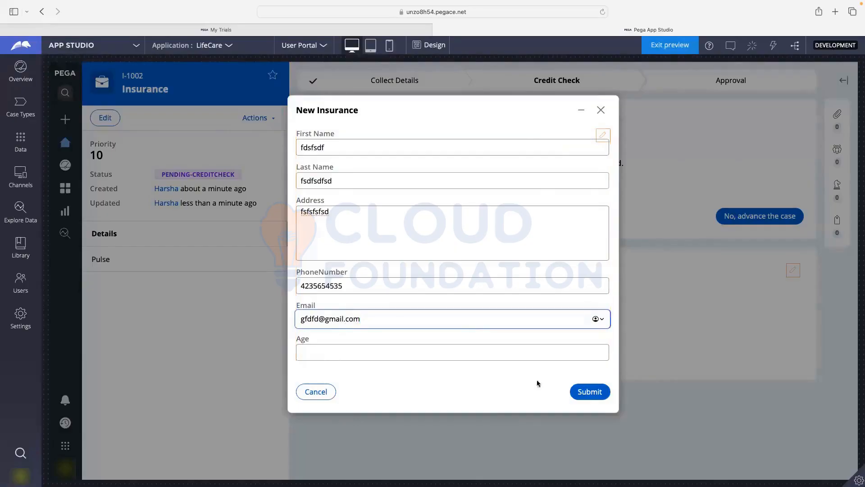
left_click(581, 391)
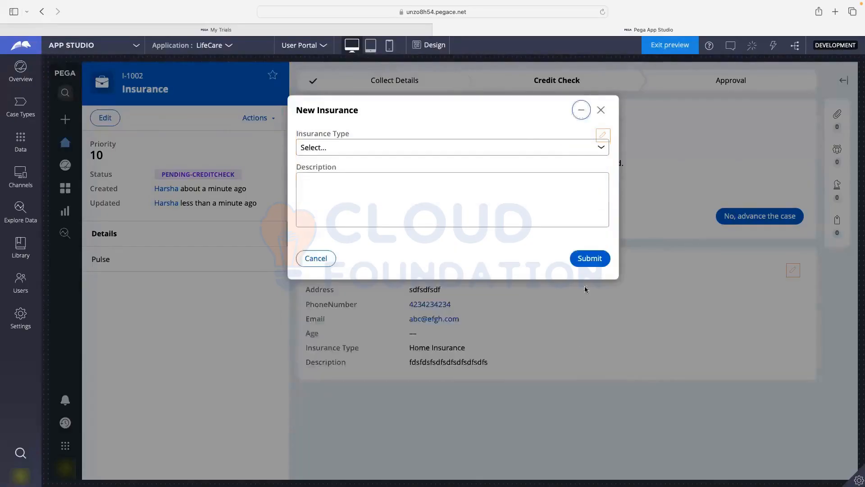
left_click(359, 150)
left_click(358, 155)
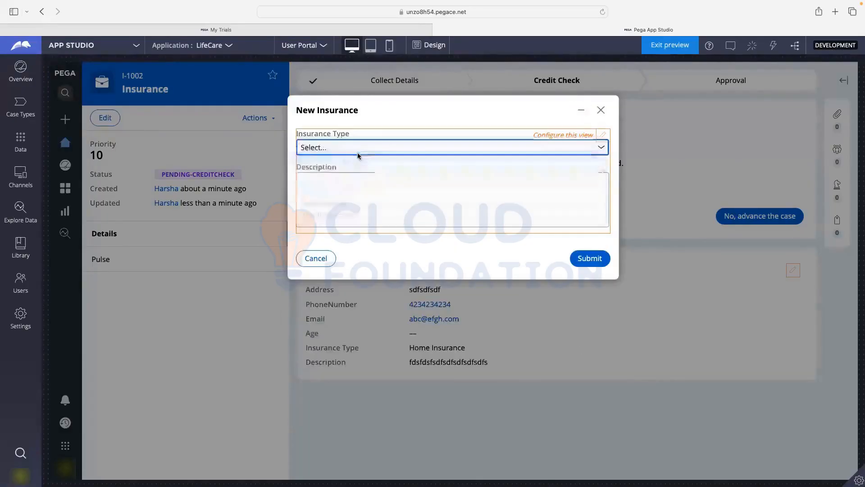
left_click(349, 188)
type("fdsfsdfsf")
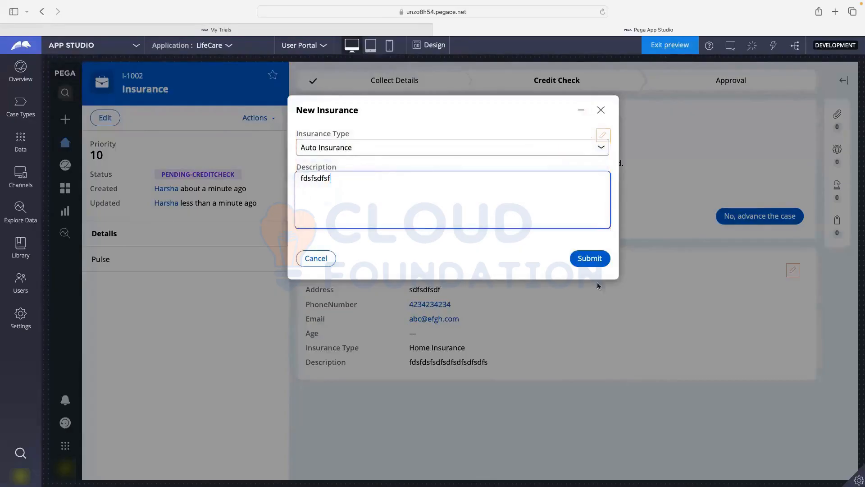
left_click(584, 261)
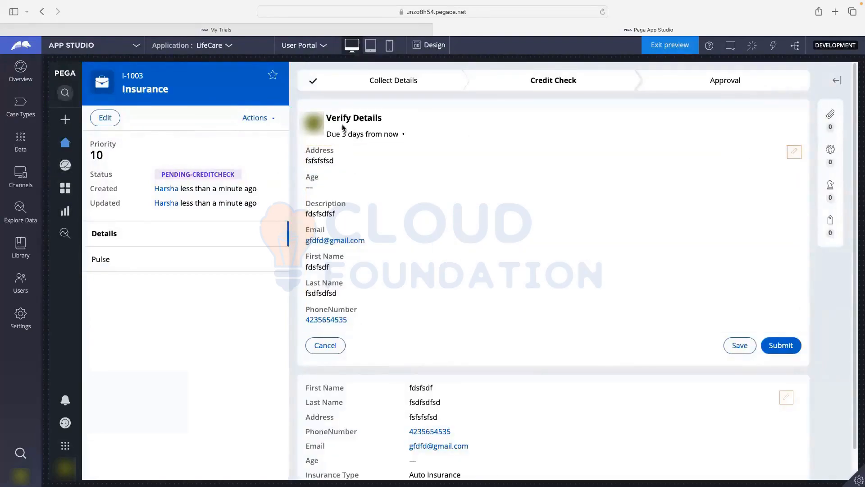
left_click_drag(327, 117, 405, 108)
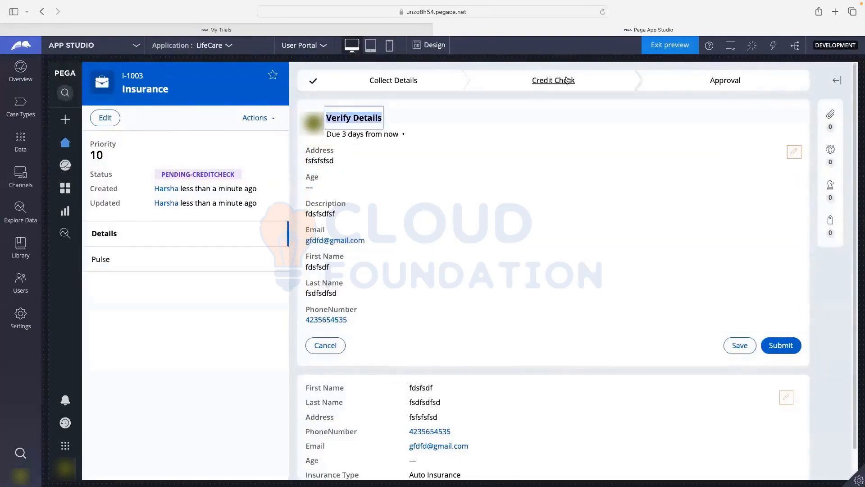
left_click_drag(308, 157, 338, 158)
left_click_drag(308, 214, 344, 215)
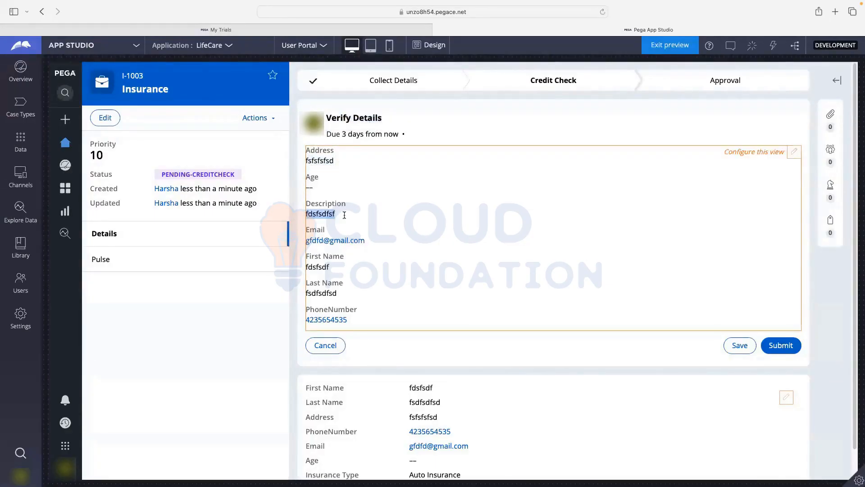
left_click(306, 268)
left_click_drag(307, 269, 336, 268)
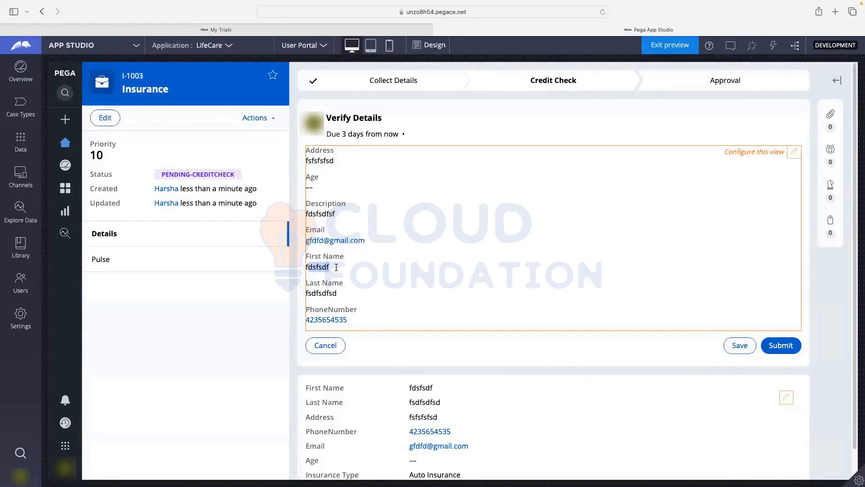
left_click_drag(307, 294, 339, 294)
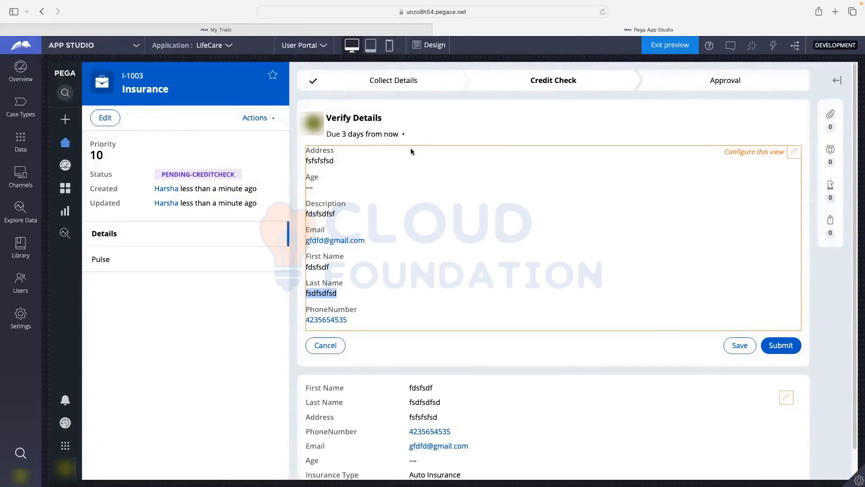
scroll(396, 209, "down", 2)
scroll(396, 208, "up", 2)
- Submit Verify Details, approve test case I-1003, and go back to the Case Types list
left_click(783, 347)
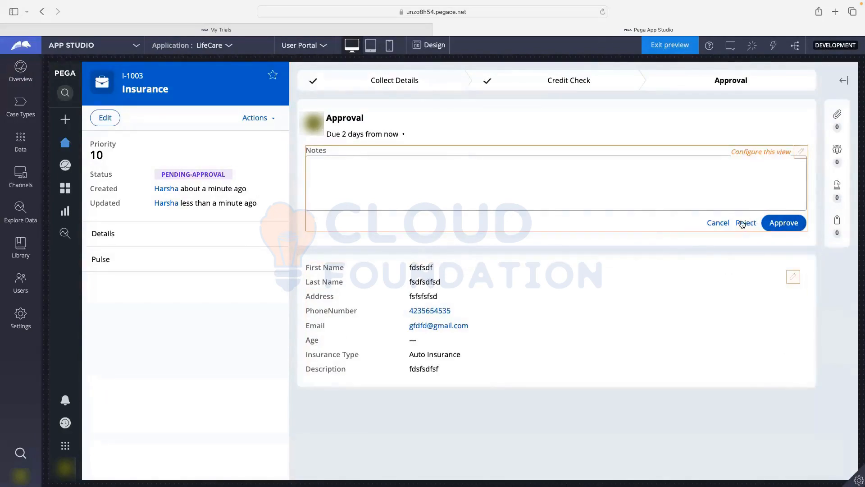
left_click(780, 224)
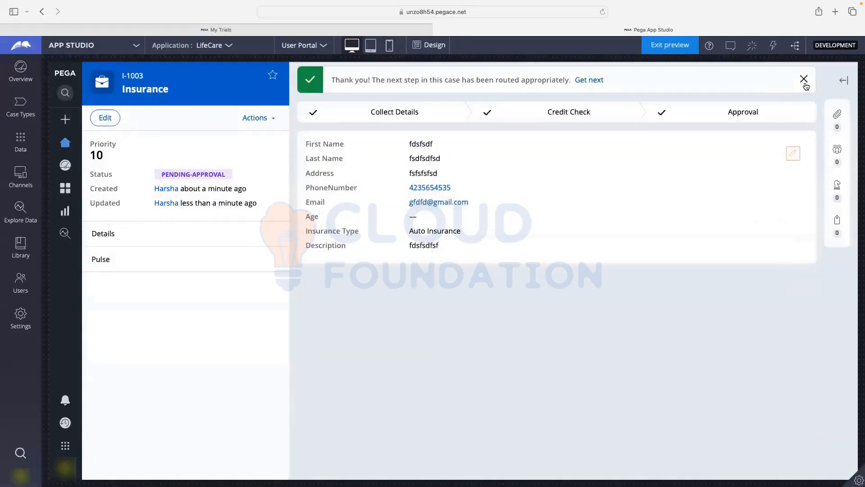
left_click(19, 106)
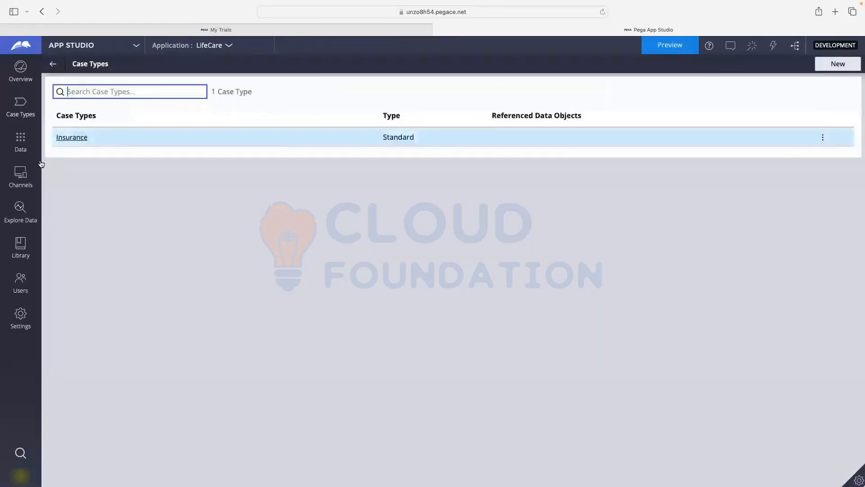
- Open the Insurance case type's life cycle, then switch from App Studio to Dev Studio
left_click(69, 138)
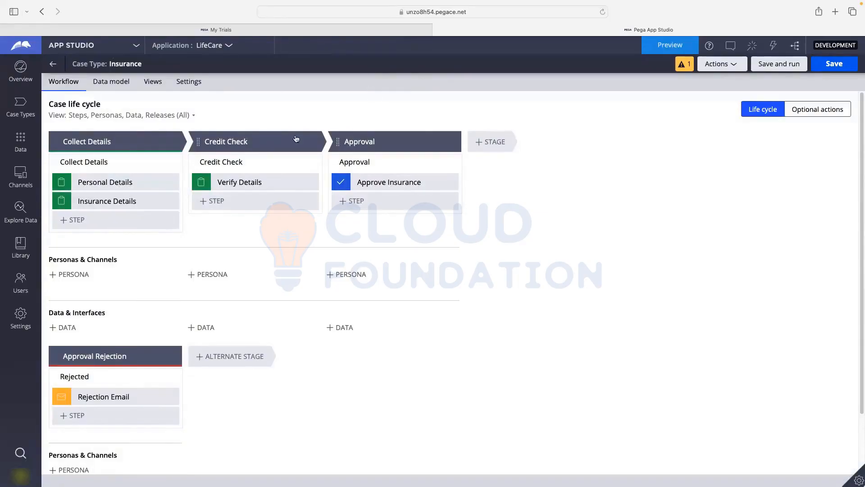
left_click(71, 48)
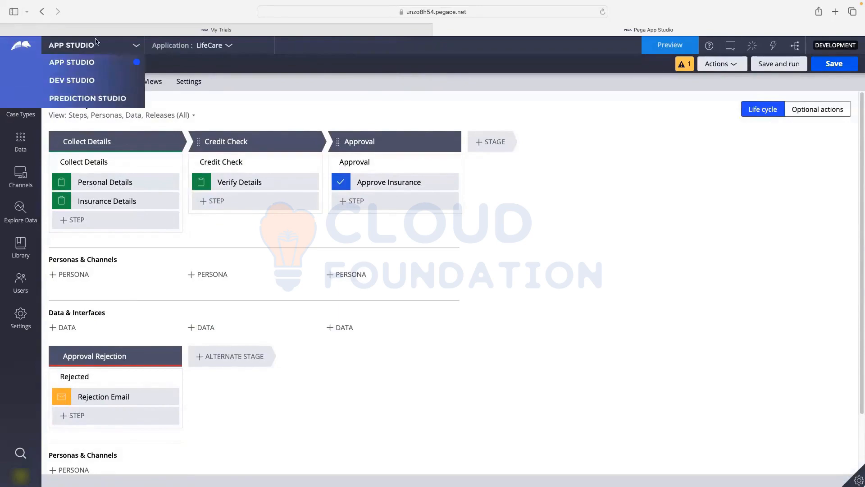
left_click(82, 84)
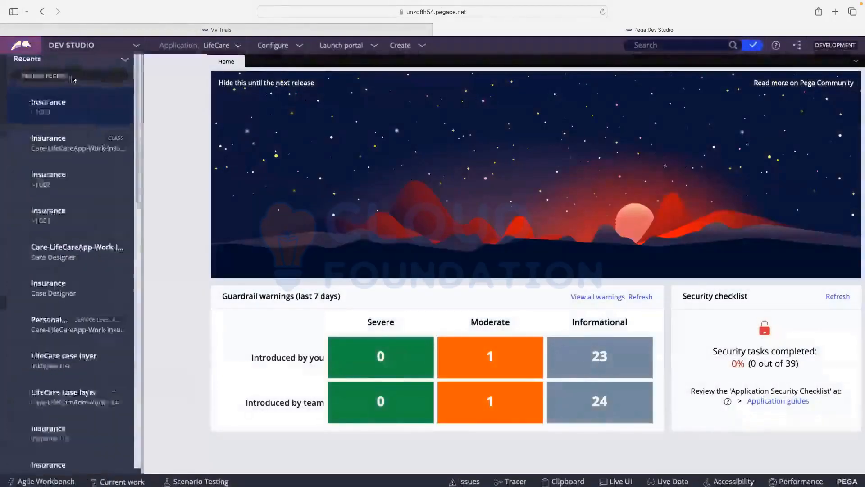
- Find the Care-LifeCareApp-Work-Insurance class in App Explorer by searching '-Insu'
left_click(20, 179)
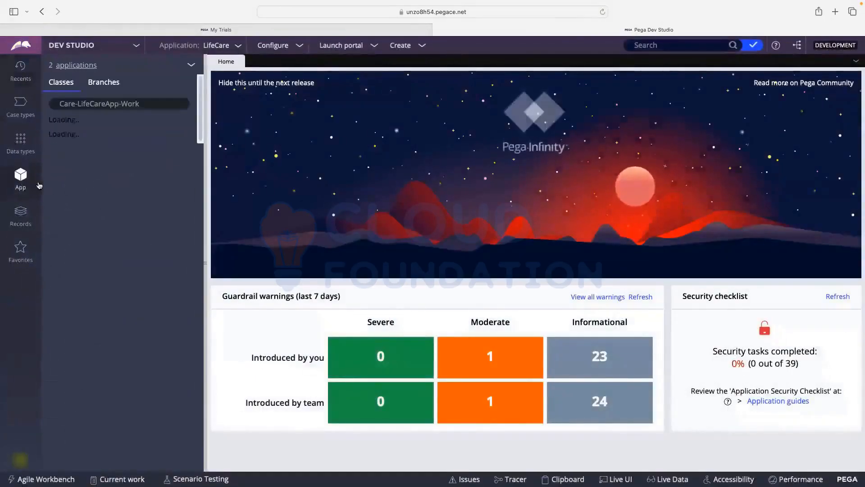
left_click(145, 104)
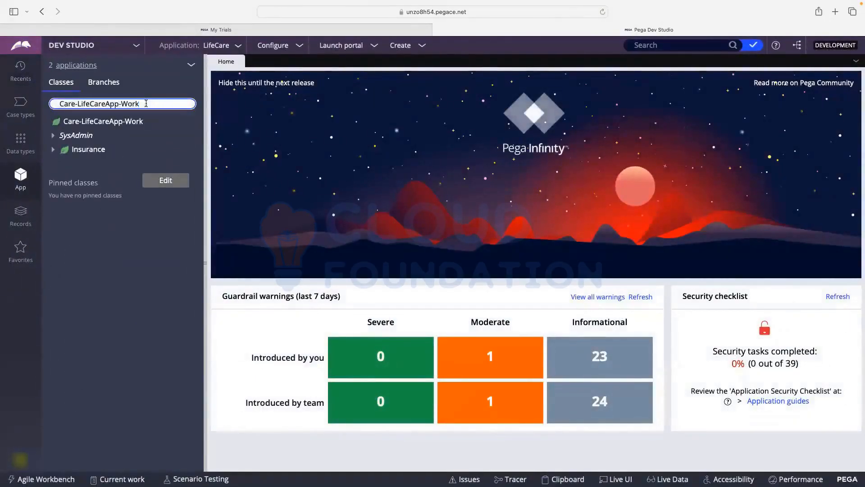
type("-")
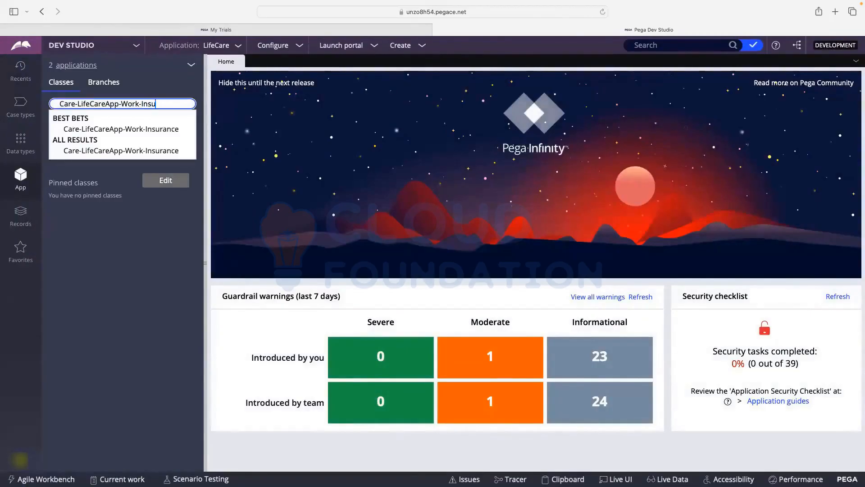
type("Insu")
left_click(87, 128)
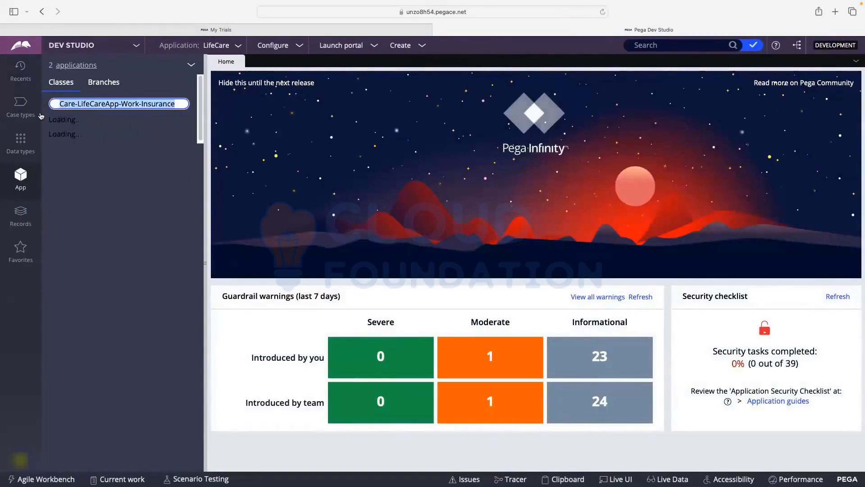
left_click(186, 104)
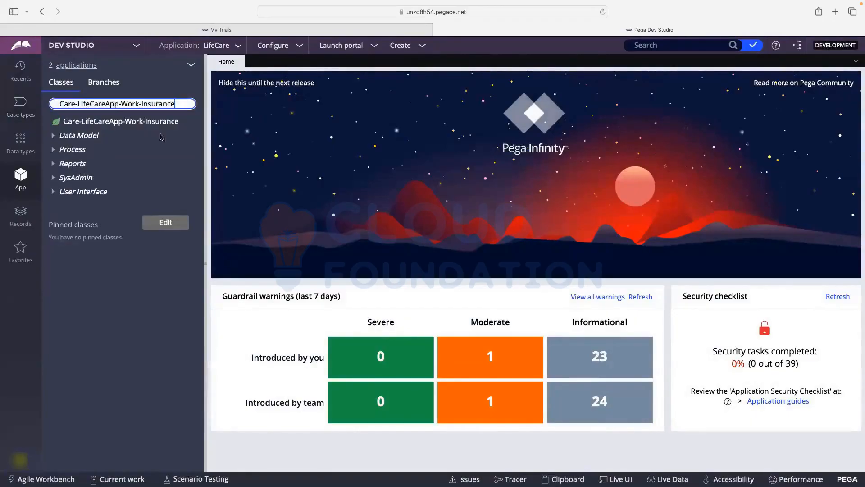
- Expand the class's Data Model properties and Process > Case Type rules, then show the Case types list
left_click(54, 137)
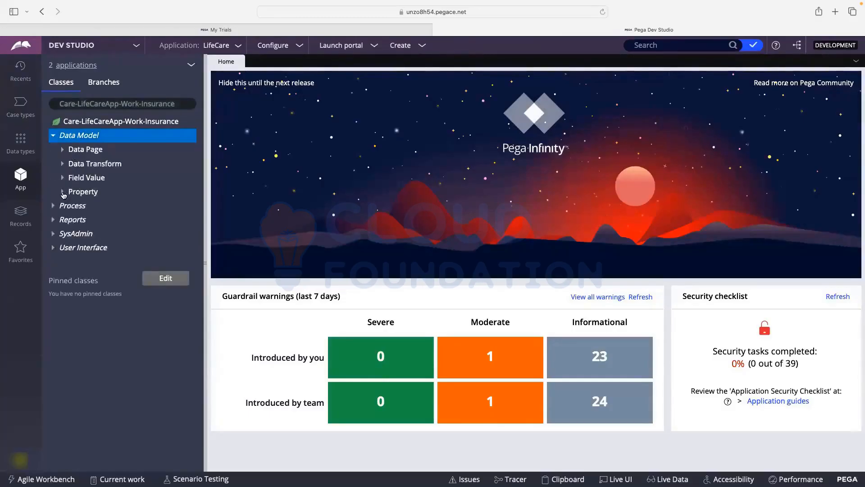
left_click(62, 194)
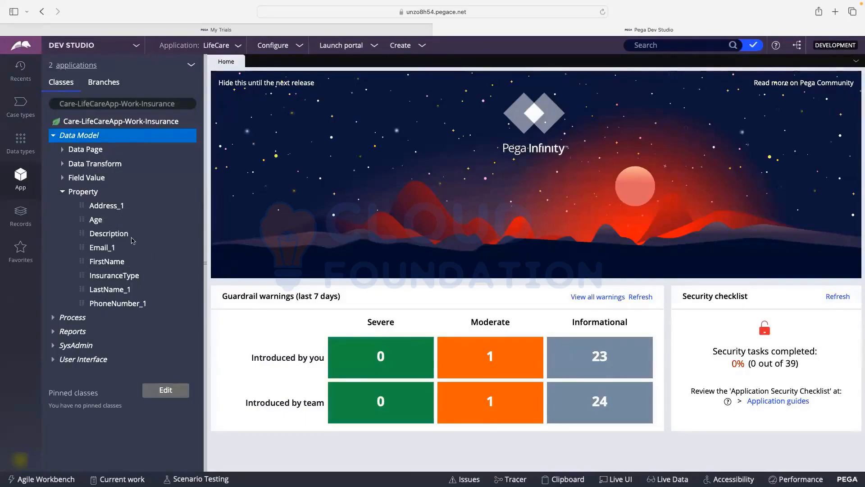
left_click(53, 318)
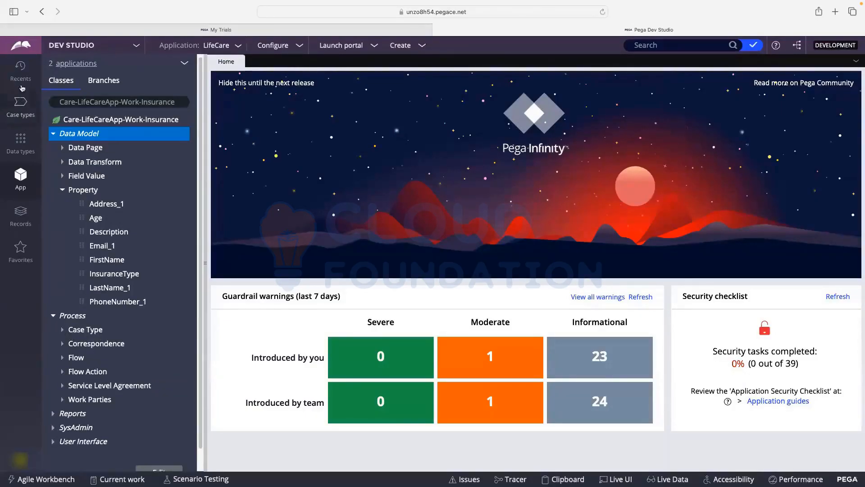
scroll(44, 313, "down", 1)
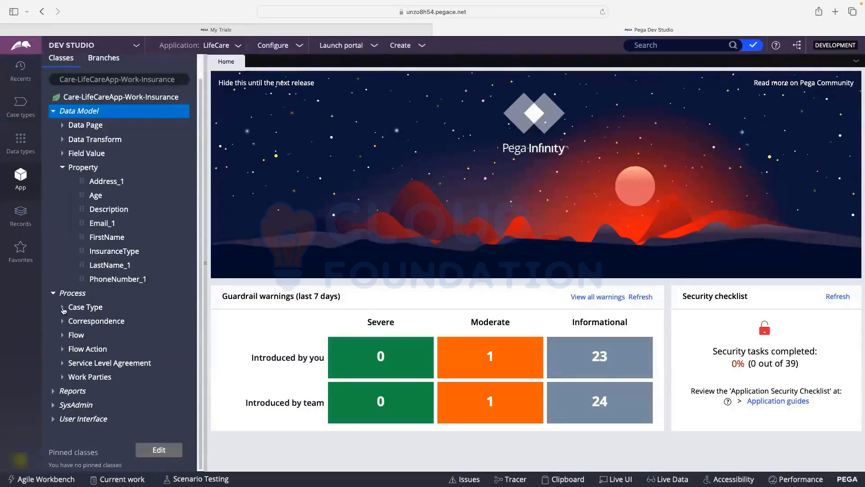
left_click(63, 308)
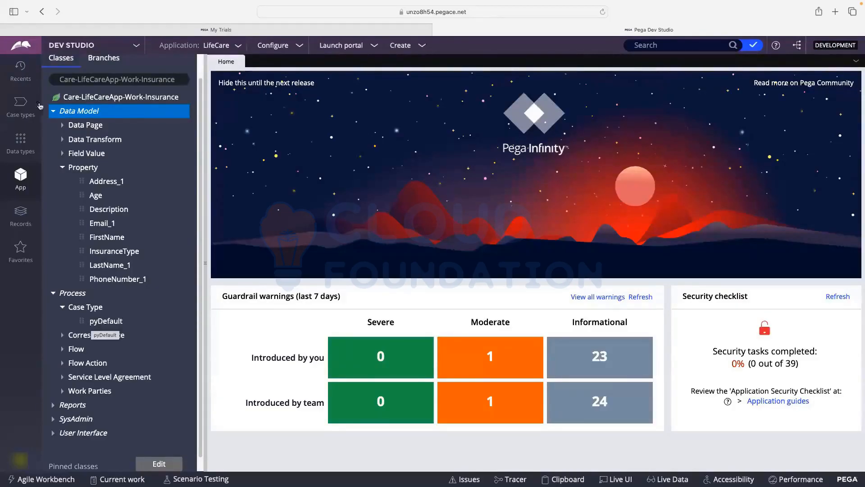
left_click(20, 103)
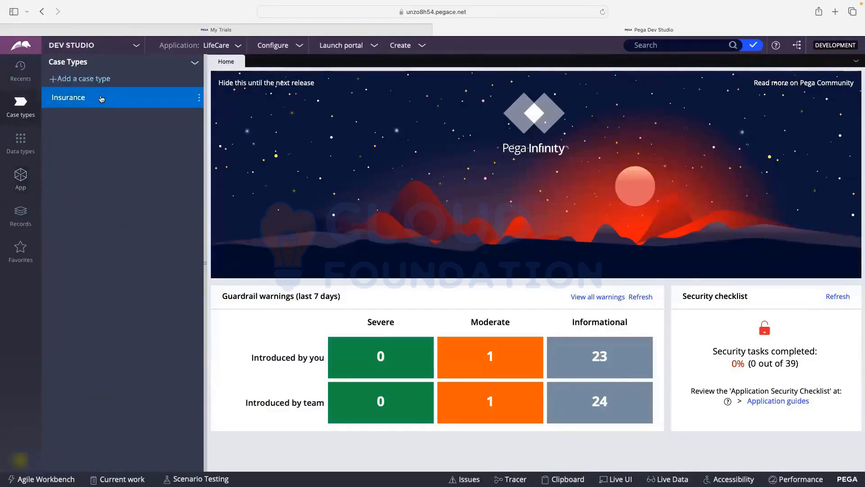
- Open Insurance, then its pyDefault case type rule, and review the stage configuration
left_click(101, 98)
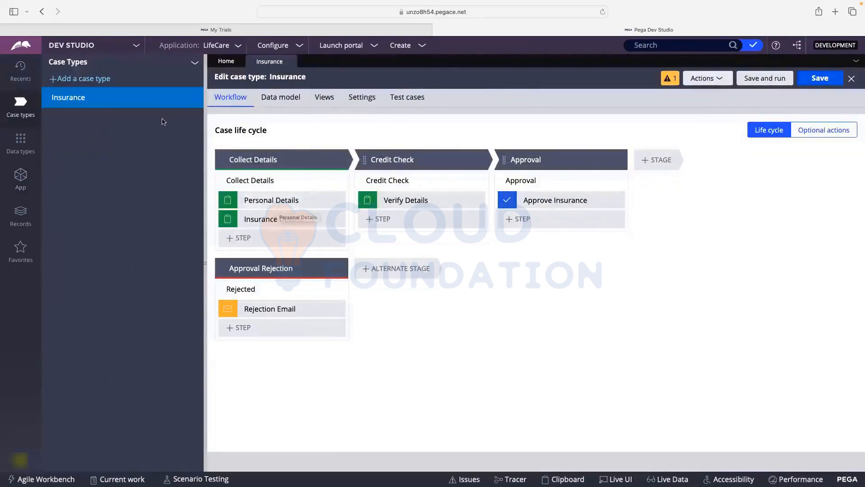
left_click(20, 175)
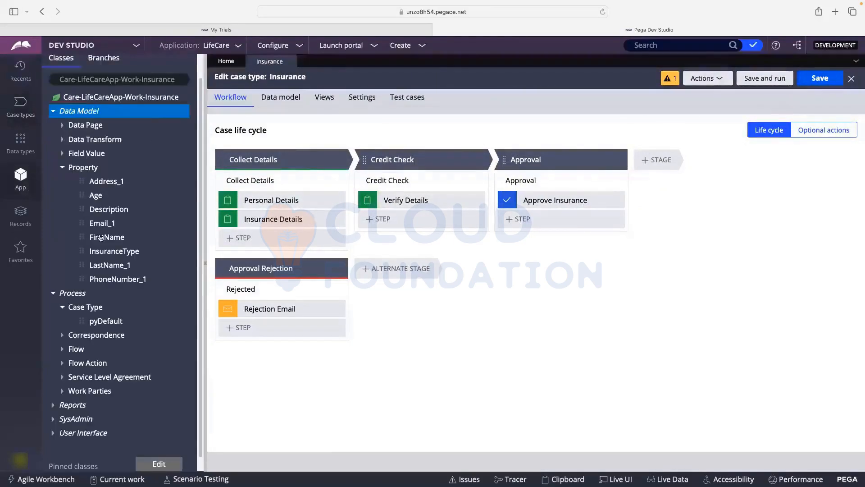
left_click(99, 322)
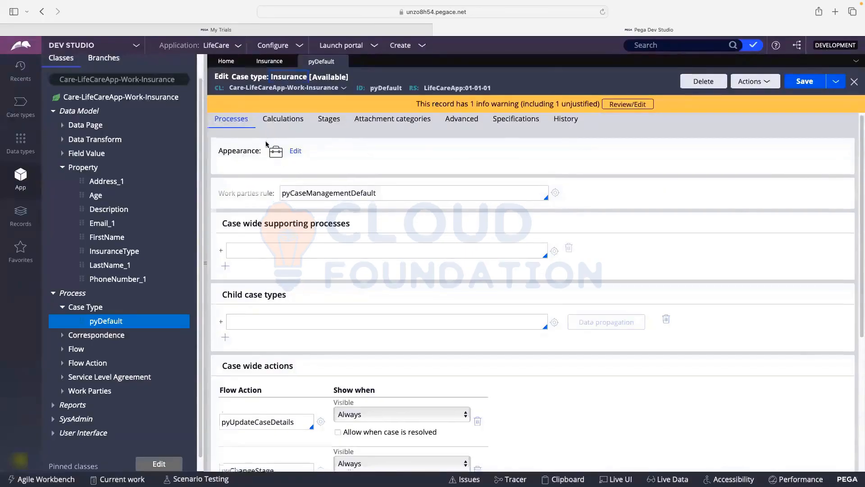
scroll(266, 144, "down", 5)
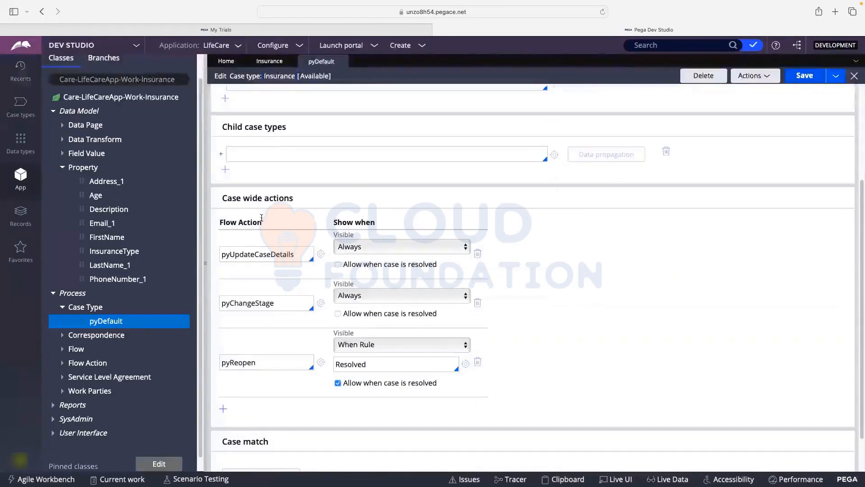
scroll(250, 219, "up", 5)
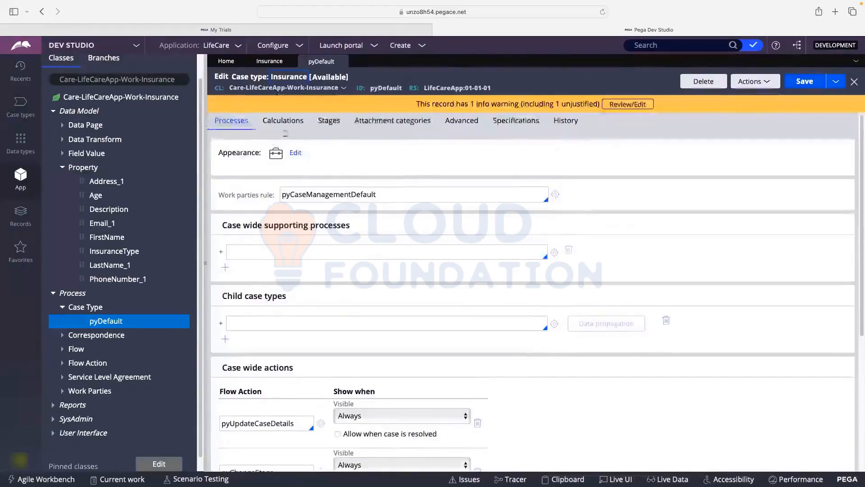
left_click(324, 128)
left_click(284, 193)
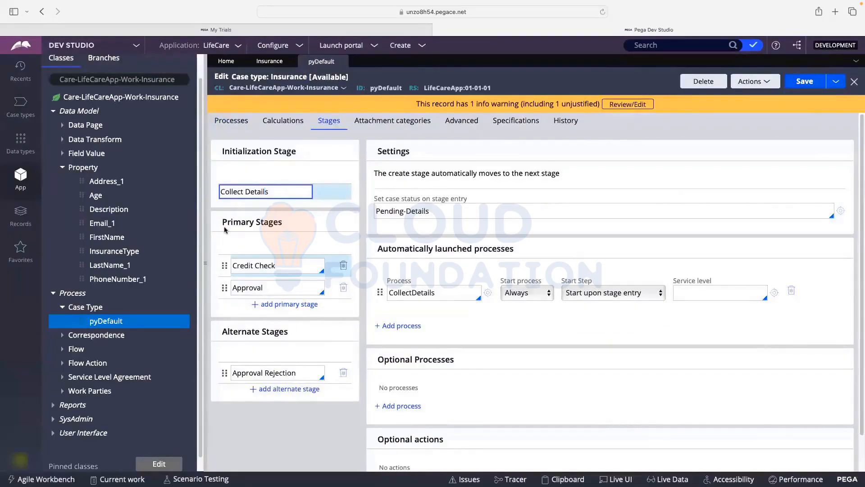
left_click(283, 263)
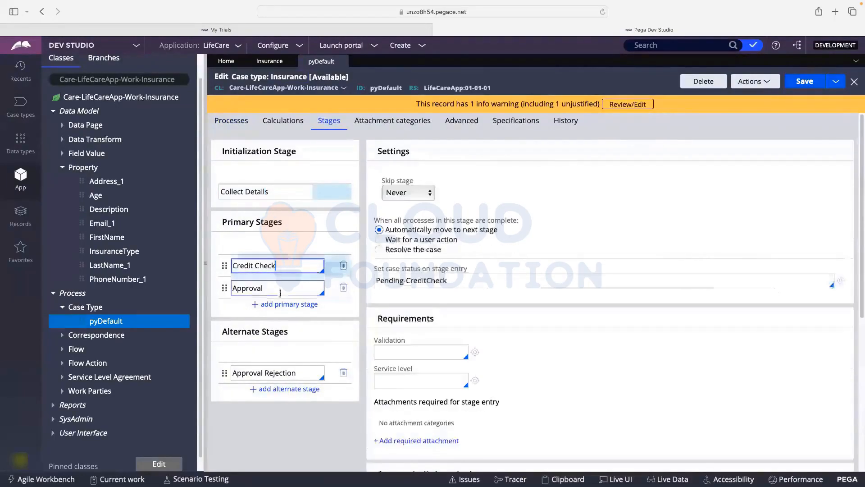
left_click(280, 288)
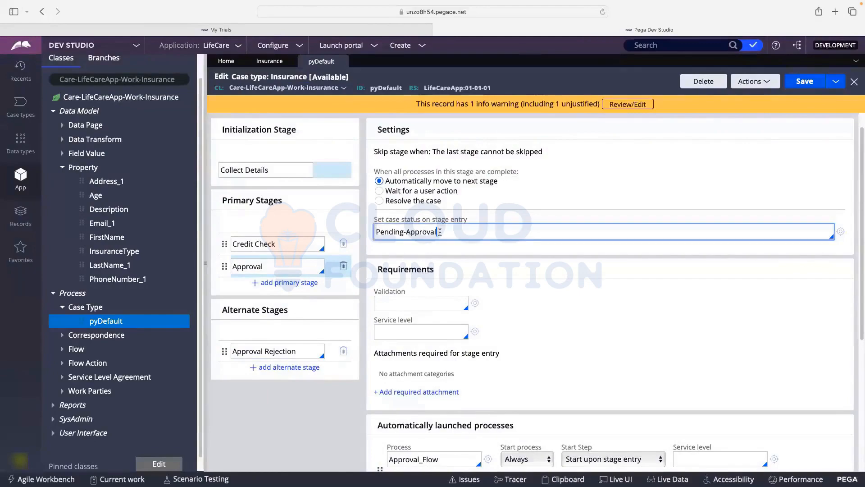
scroll(440, 232, "down", 1)
left_click(399, 311)
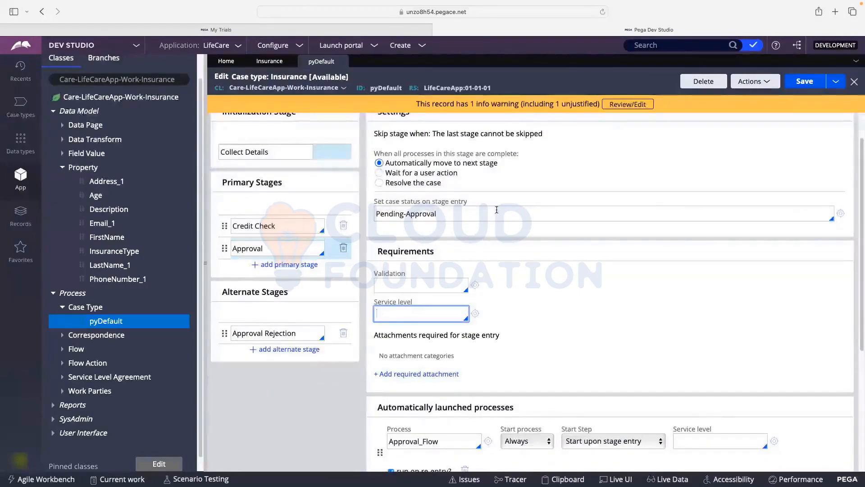
scroll(500, 228, "down", 1)
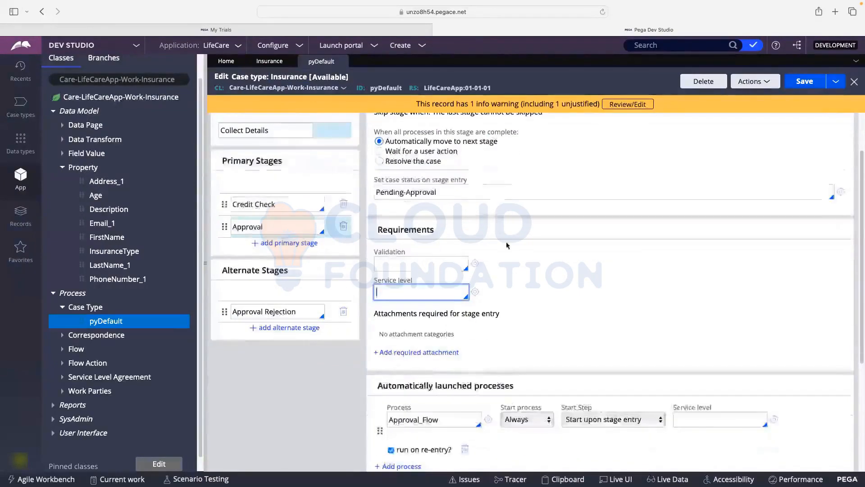
scroll(508, 245, "down", 5)
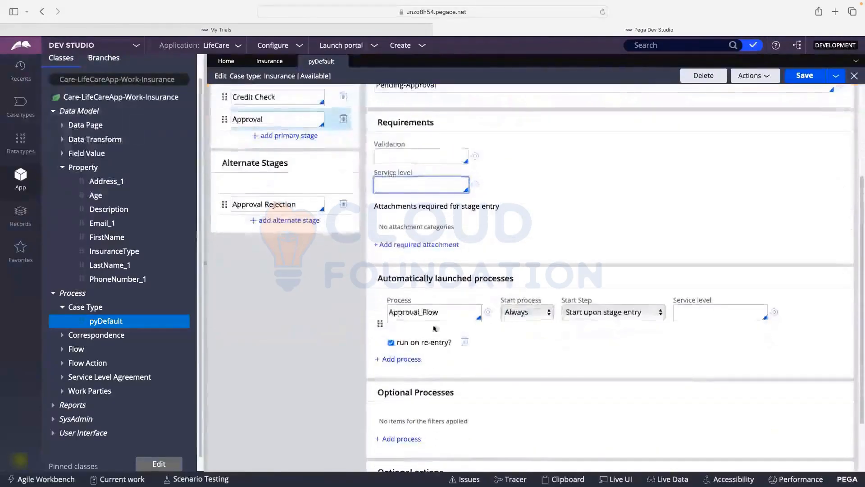
left_click_drag(441, 315, 401, 316)
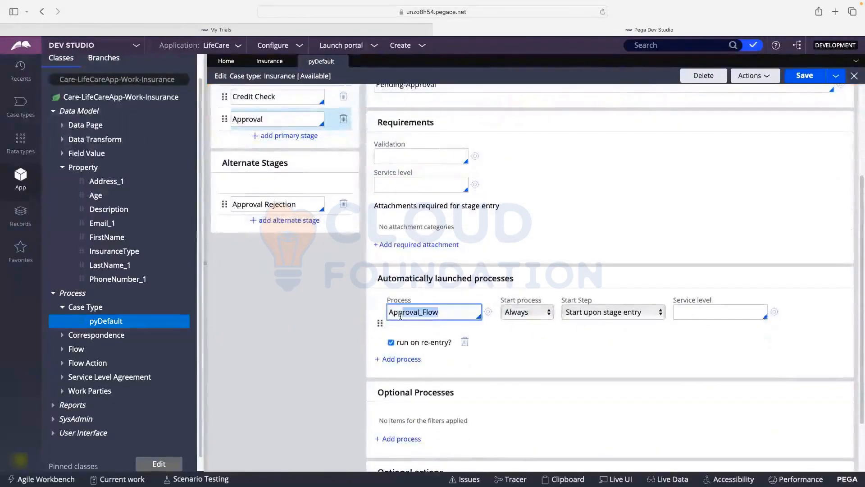
- View the Approval stage's flow diagram, then open Approval_Flow from pyDefault's Process field
left_click(269, 60)
mouse_move(549, 182)
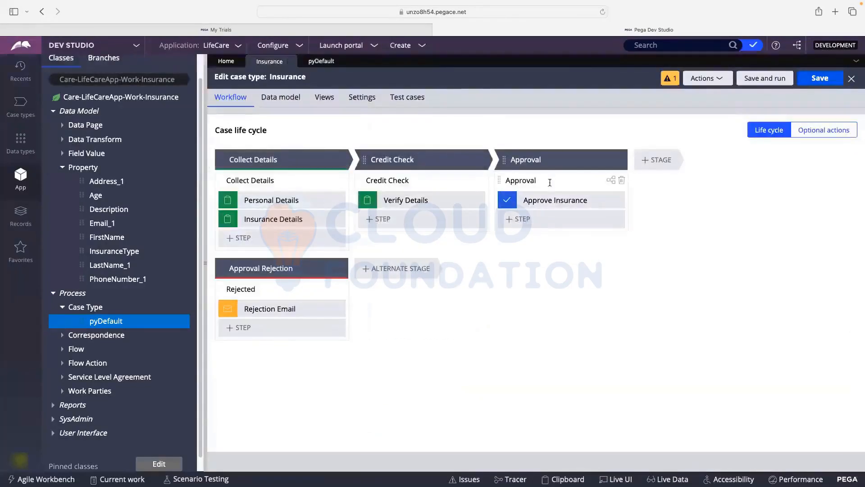
left_click(609, 183)
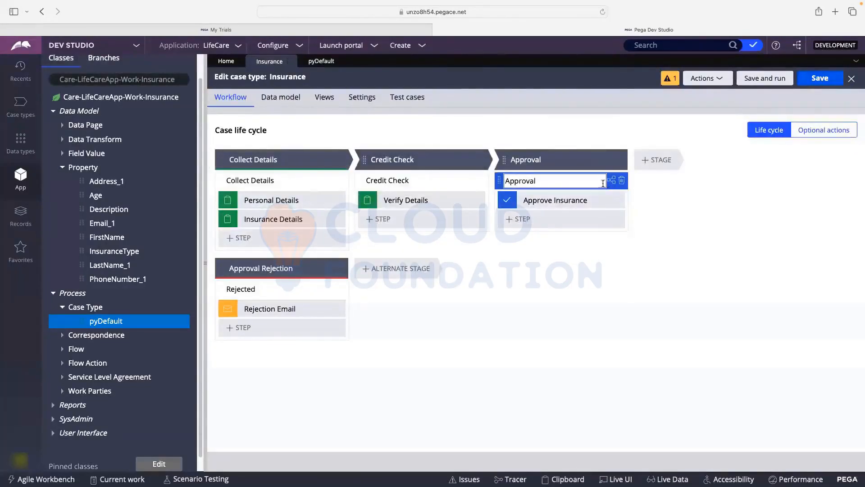
left_click(610, 181)
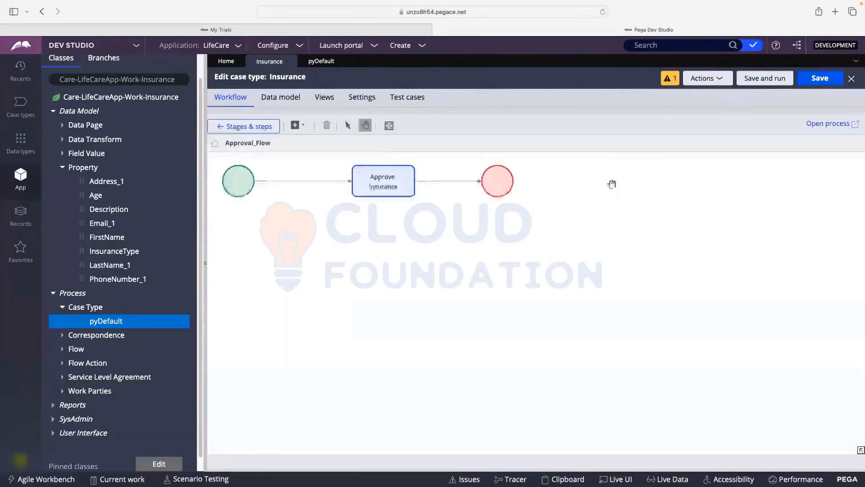
left_click(383, 186)
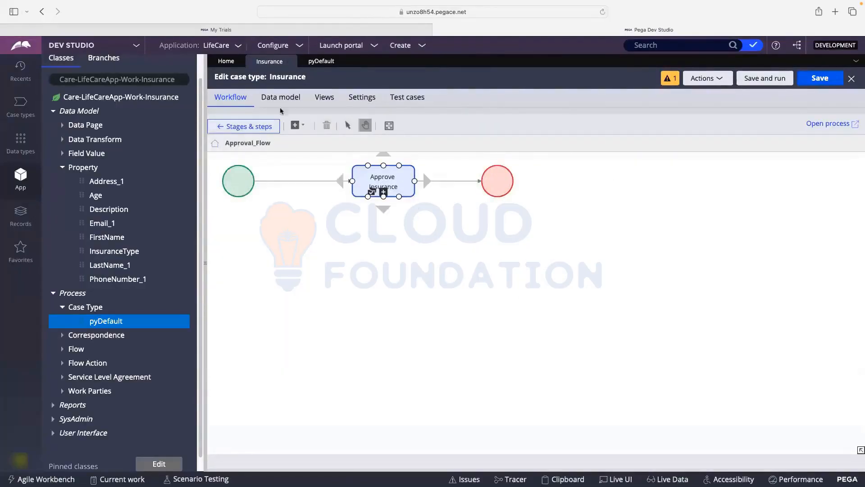
left_click(321, 61)
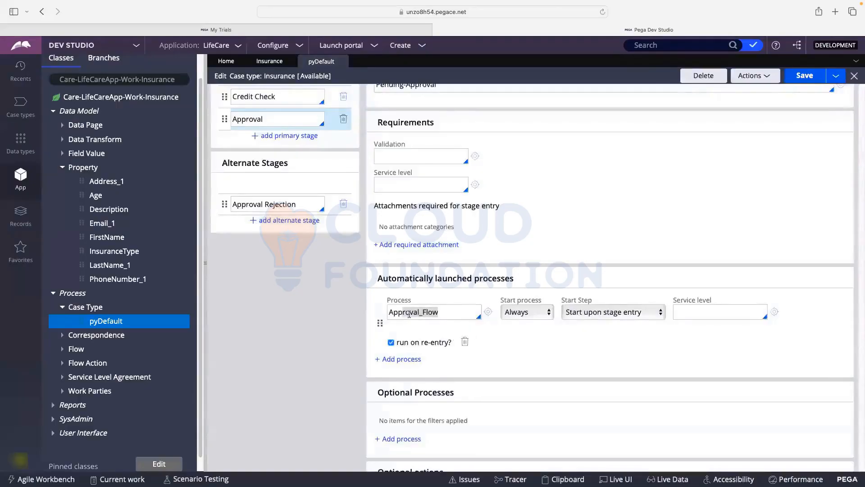
left_click(443, 309)
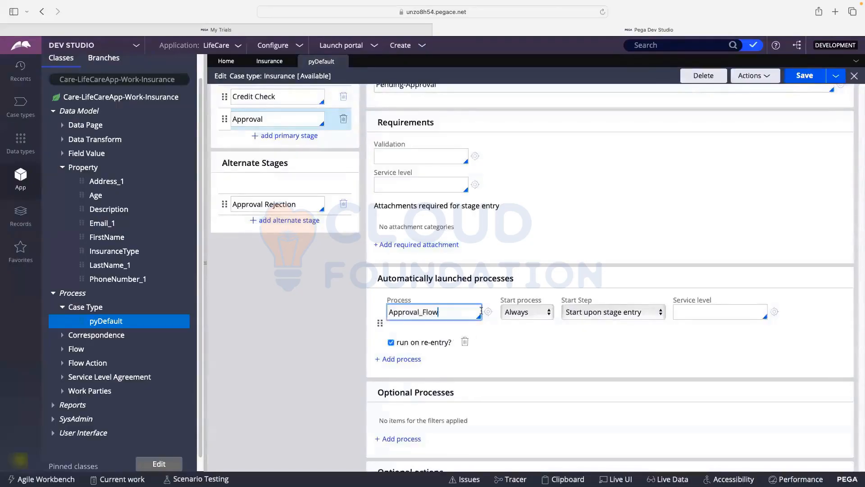
left_click(488, 313)
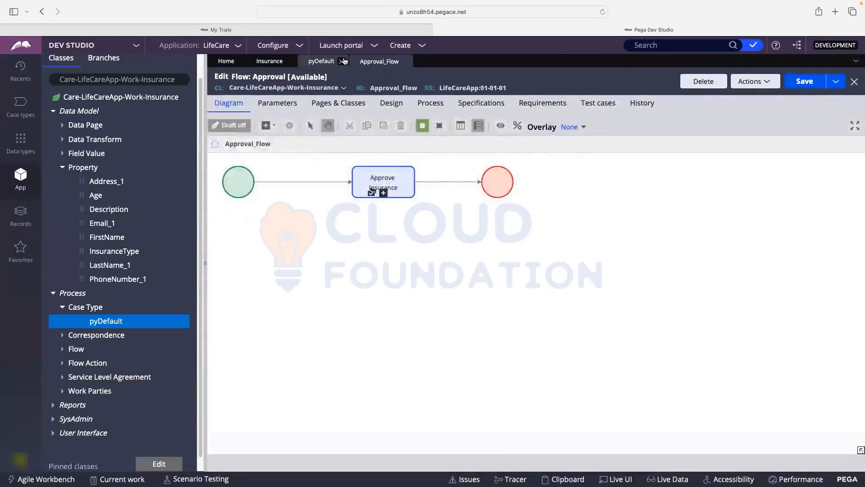
- Close Approval_Flow and expand Process > Flow to list Approval_Flow, CollectDetails, CreditCheck_Flow and Rejected
left_click(405, 61)
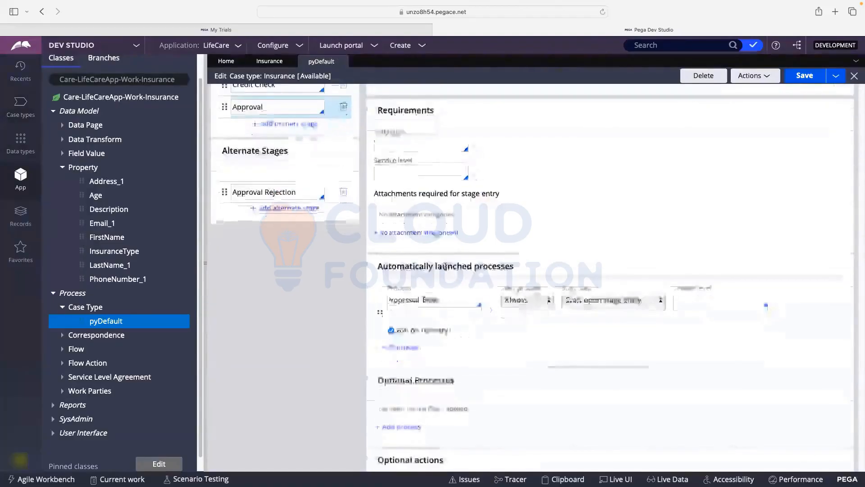
scroll(424, 270, "down", 1)
scroll(508, 315, "down", 1)
scroll(508, 315, "up", 1)
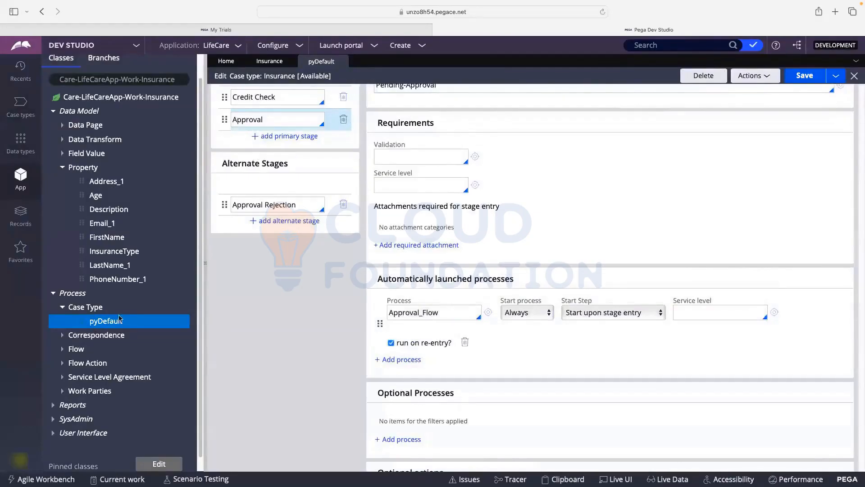
left_click(53, 294)
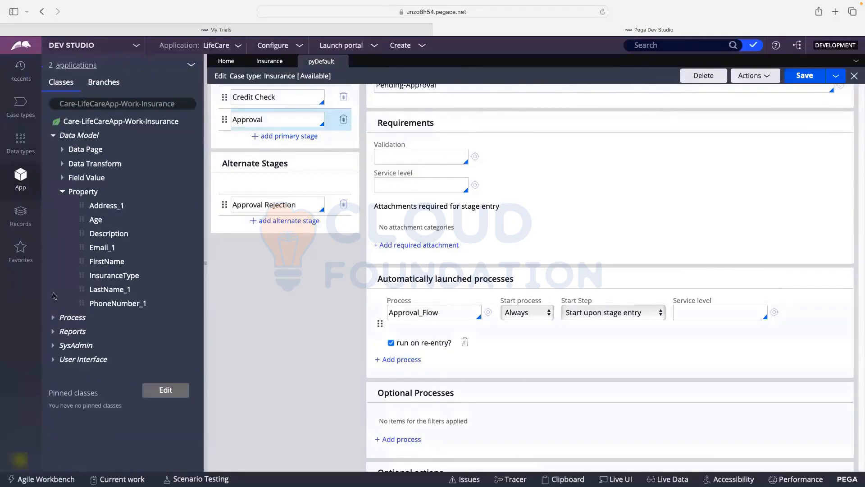
left_click(62, 192)
left_click(53, 206)
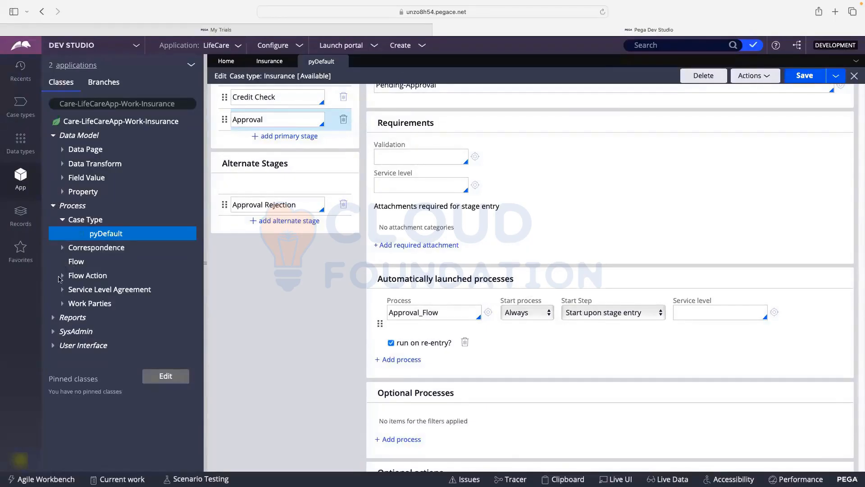
- Return to the Insurance tab's workflow, back on the case life cycle stages
left_click(266, 62)
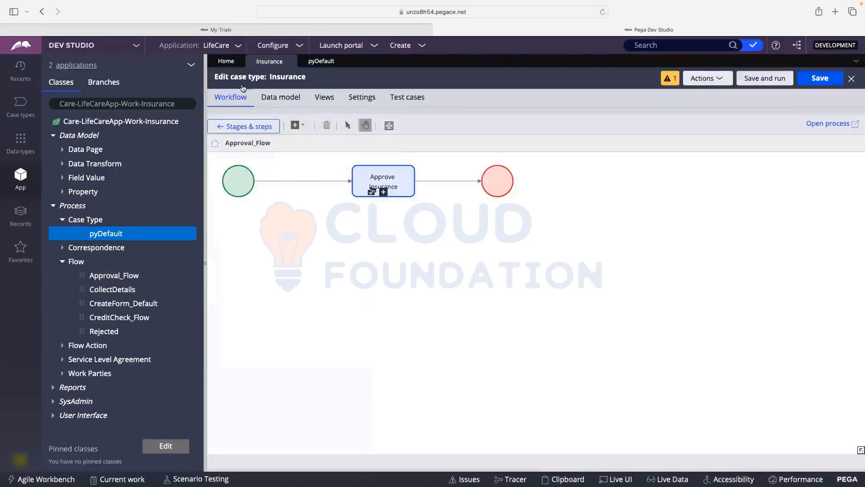
left_click(246, 178)
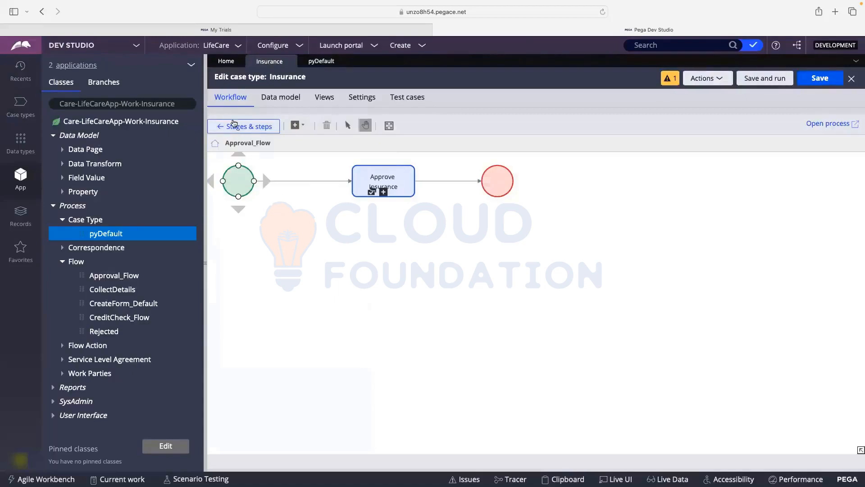
left_click(236, 127)
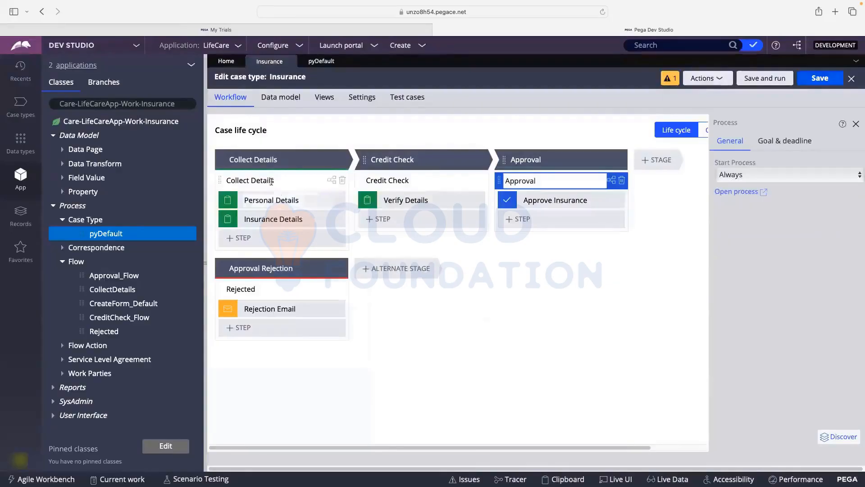
- List the InsuranceDetails, PersonalDetails and VerifyDetails flow actions, then open CollectDetails in its own tab
left_click(331, 180)
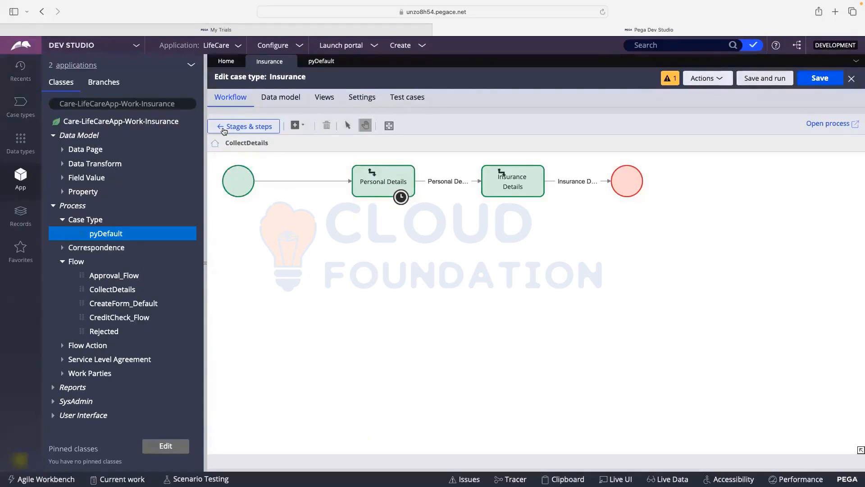
left_click(66, 345)
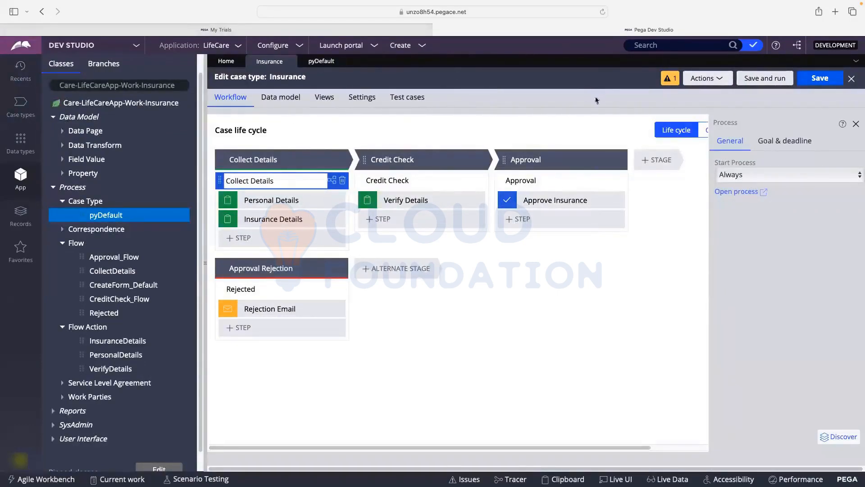
left_click(331, 182)
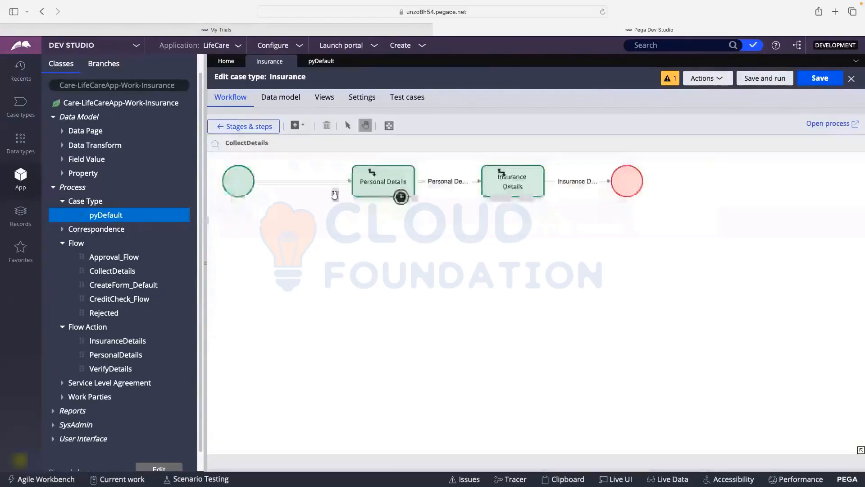
left_click(812, 125)
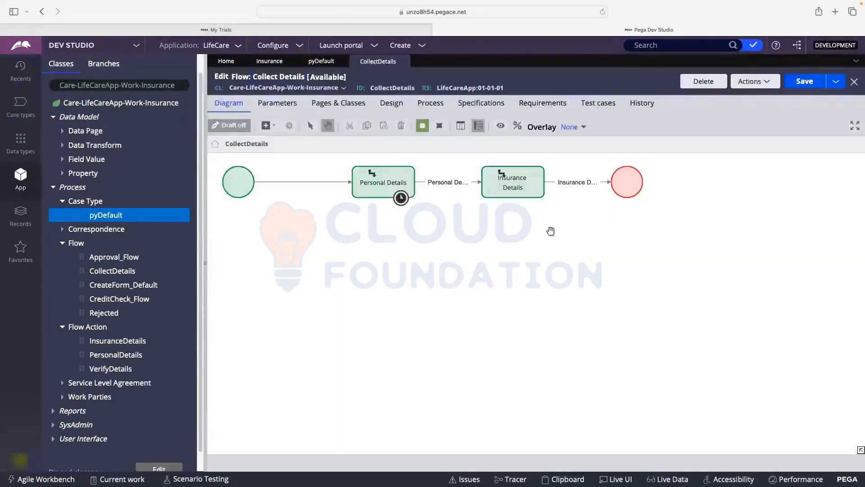
- Inspect the Personal Details assignment's properties in CollectDetails, closing them without changes
left_click(377, 190)
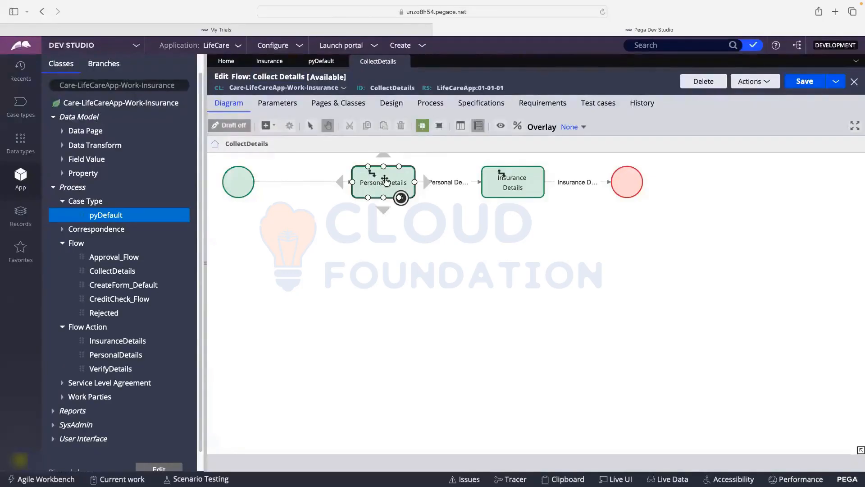
left_click(506, 176)
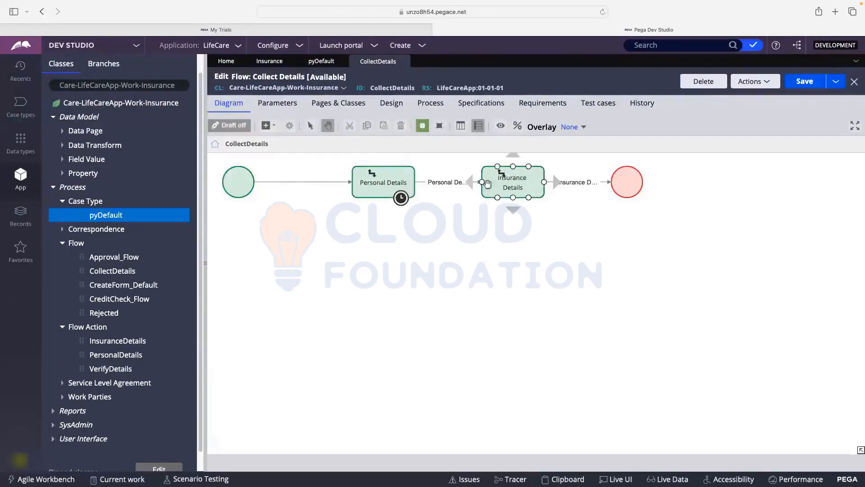
left_click(364, 179)
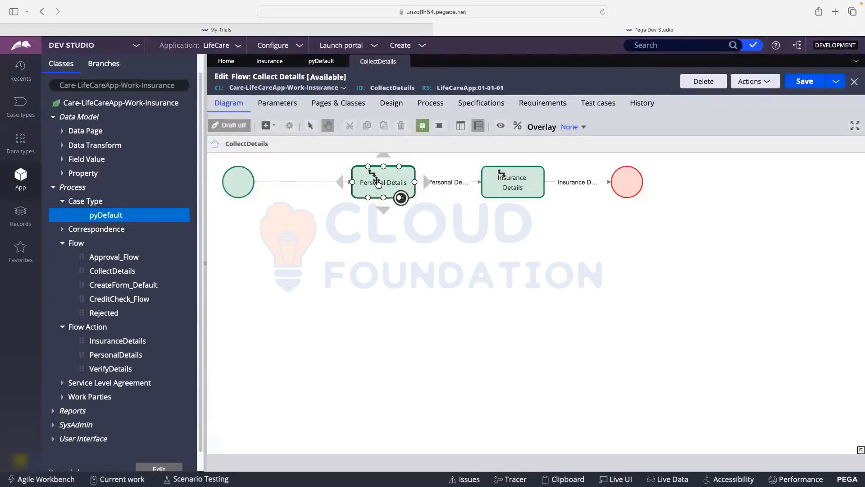
double_click(377, 182)
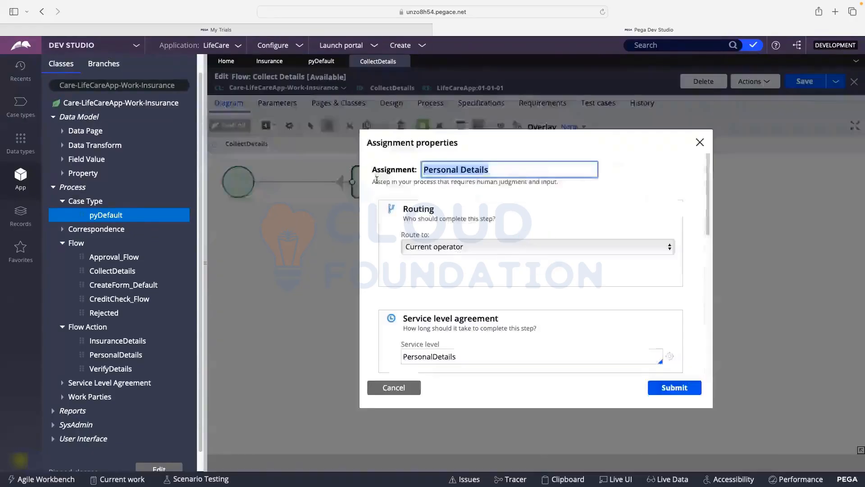
left_click(400, 386)
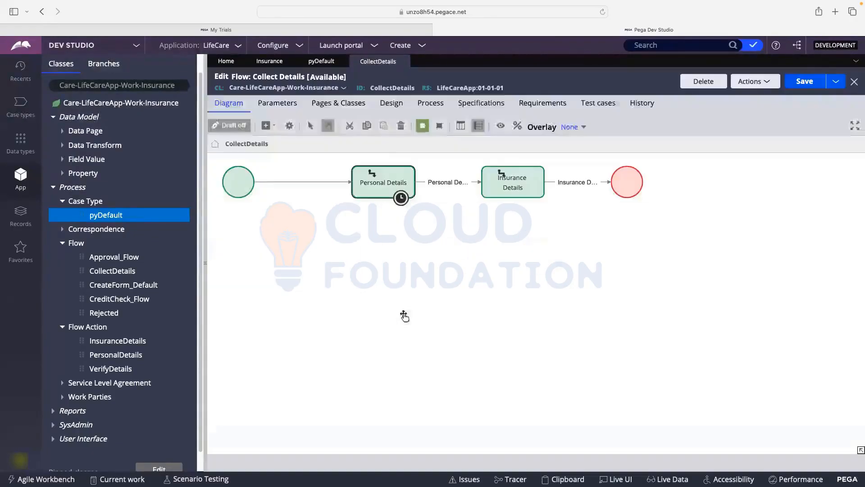
left_click(439, 210)
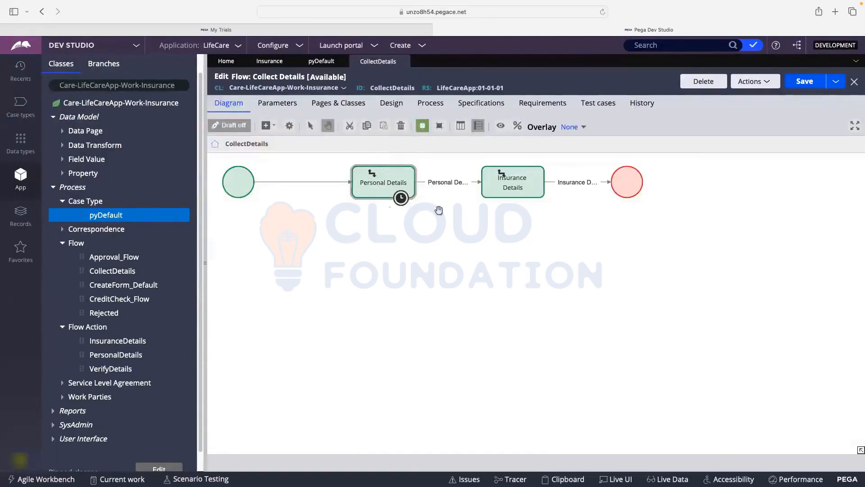
- Open the connector leaving Personal Details and jump to its PersonalDetails flow action
left_click(444, 184)
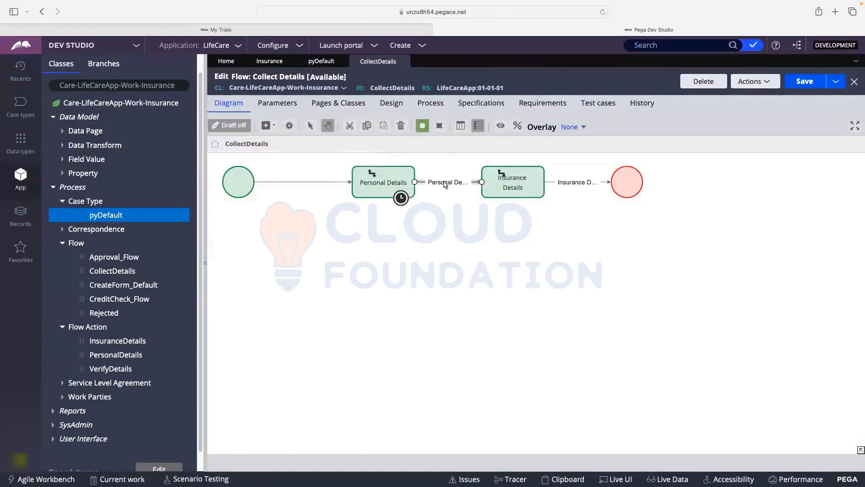
double_click(444, 184)
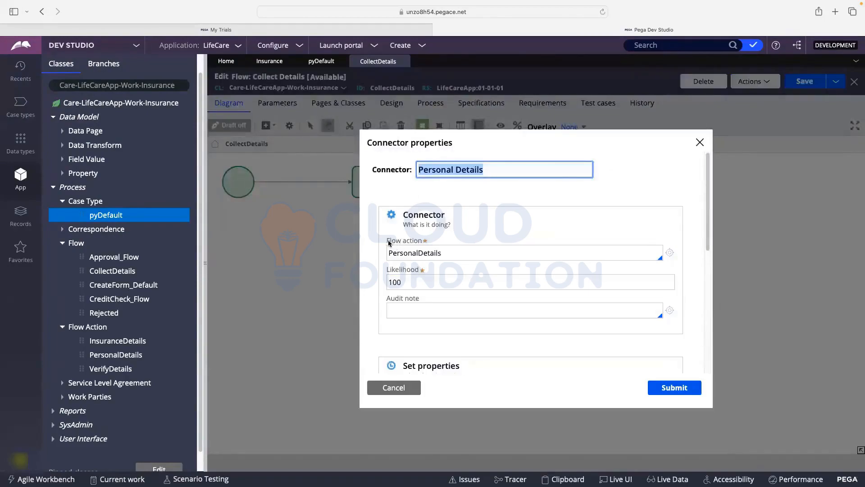
double_click(414, 247)
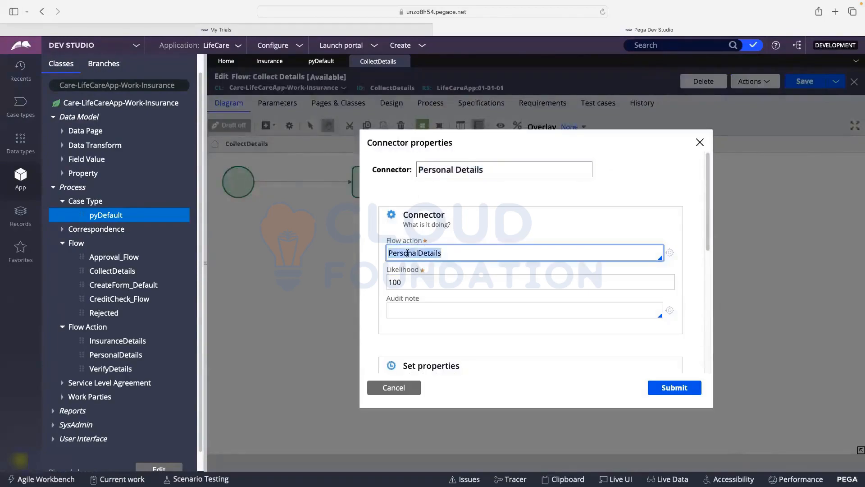
left_click(473, 252)
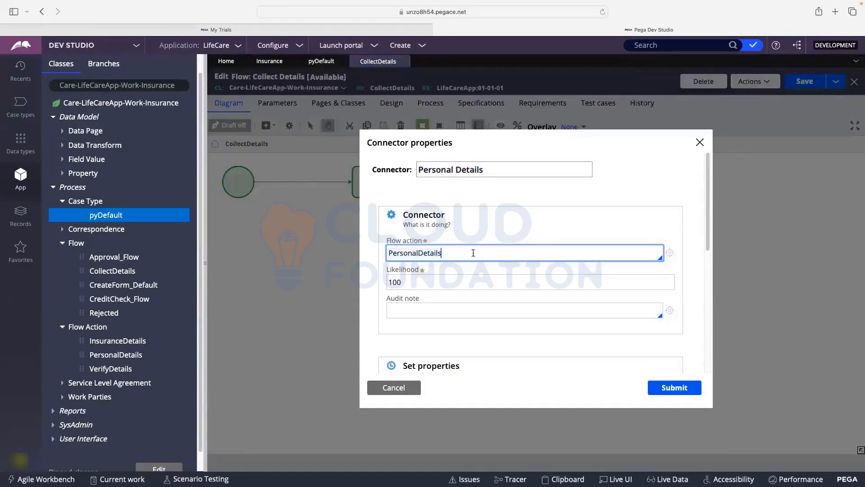
left_click(671, 255)
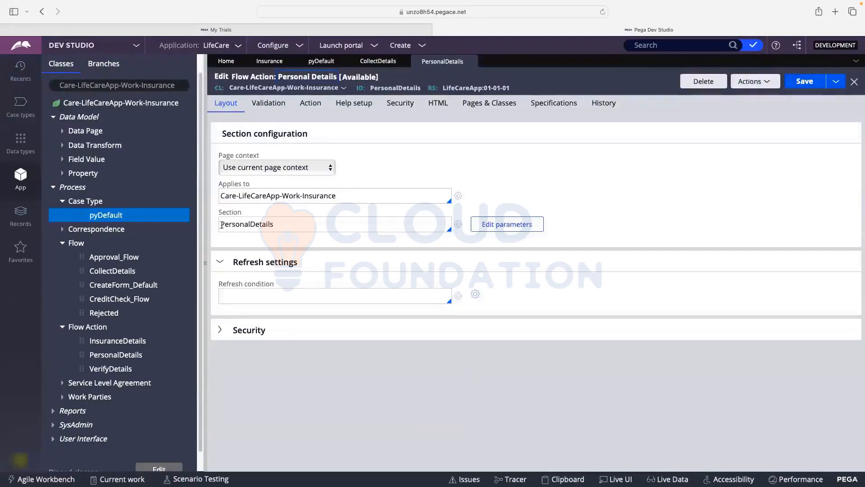
- Open the PersonalDetails section referenced in the flow action's Layout tab
left_click_drag(222, 224, 277, 224)
left_click(460, 225)
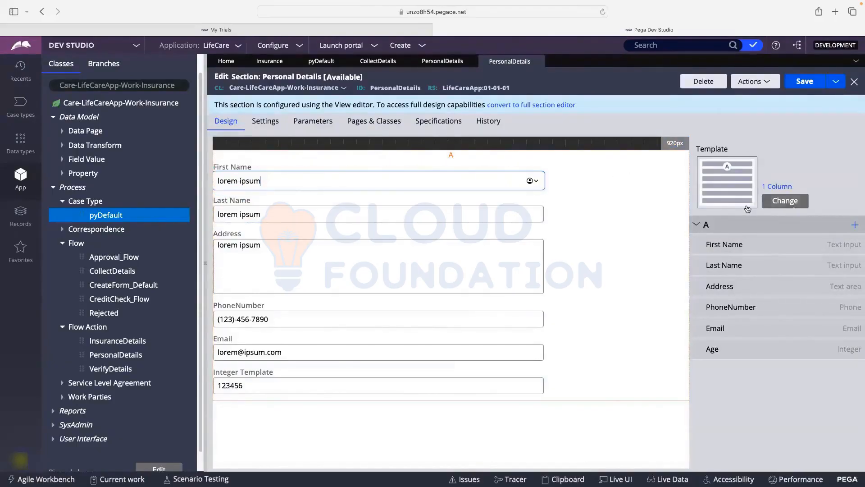
- Change the section template to 2 Column and drag Address into column B
left_click(791, 207)
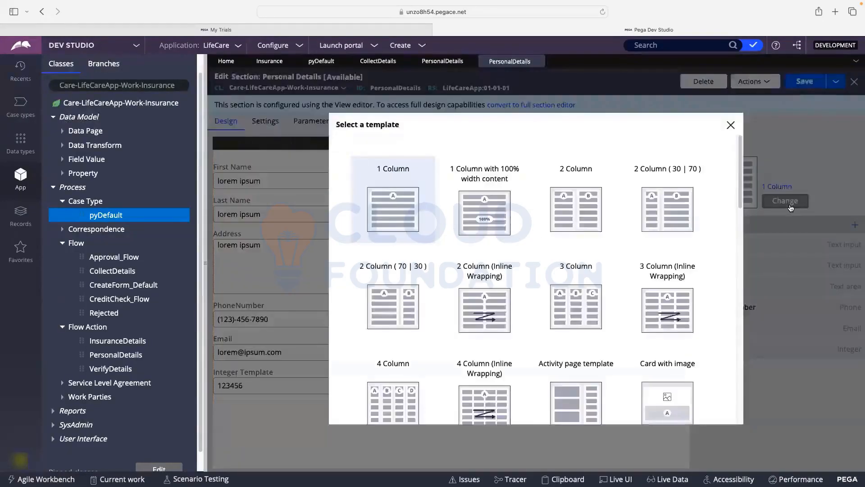
scroll(543, 198, "down", 5)
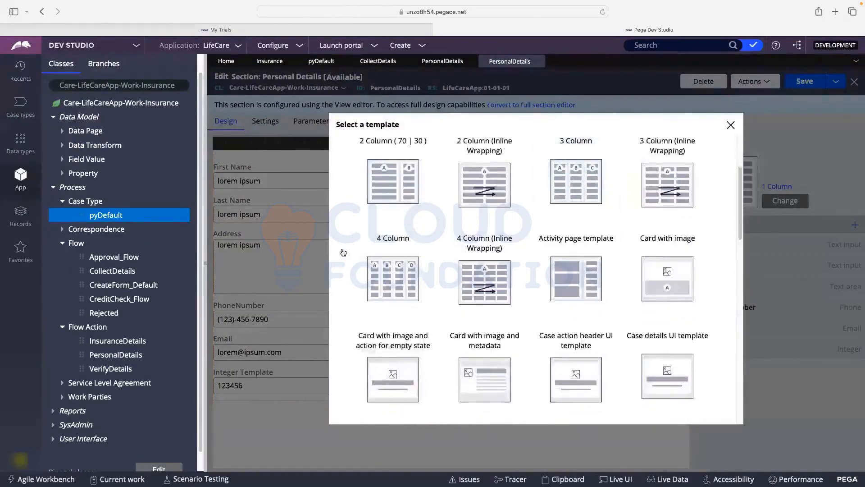
scroll(392, 243, "down", 5)
scroll(396, 234, "down", 4)
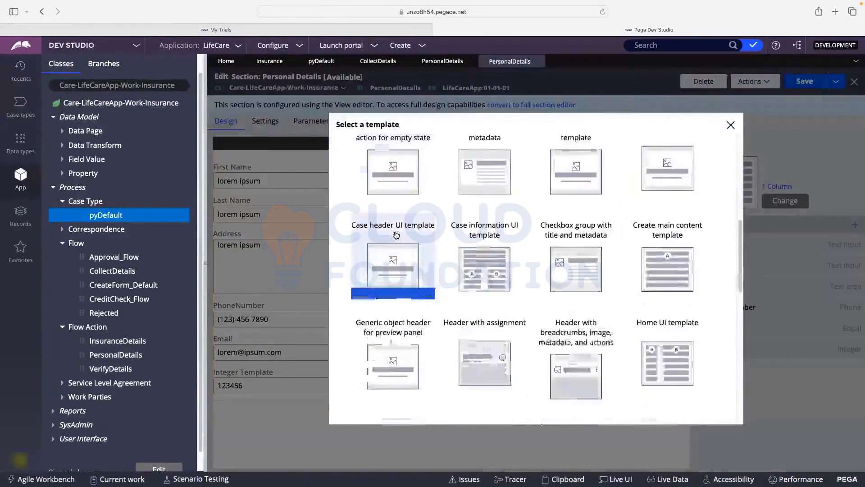
scroll(534, 264, "down", 1)
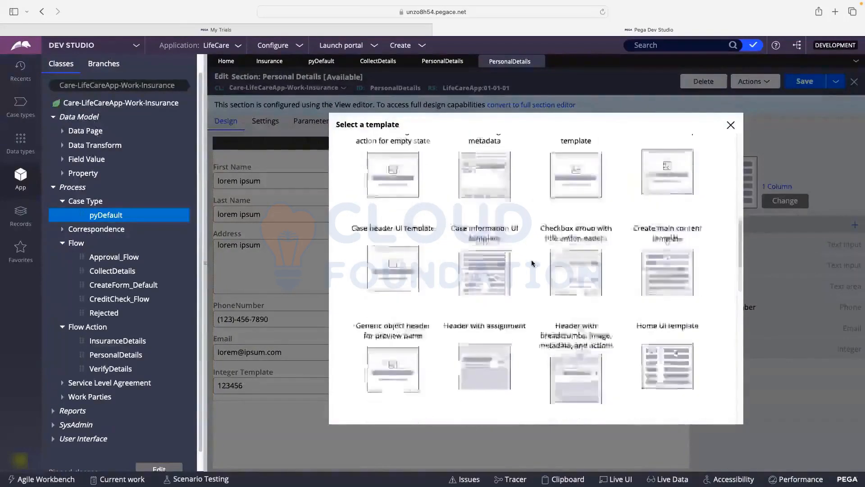
scroll(505, 216, "up", 15)
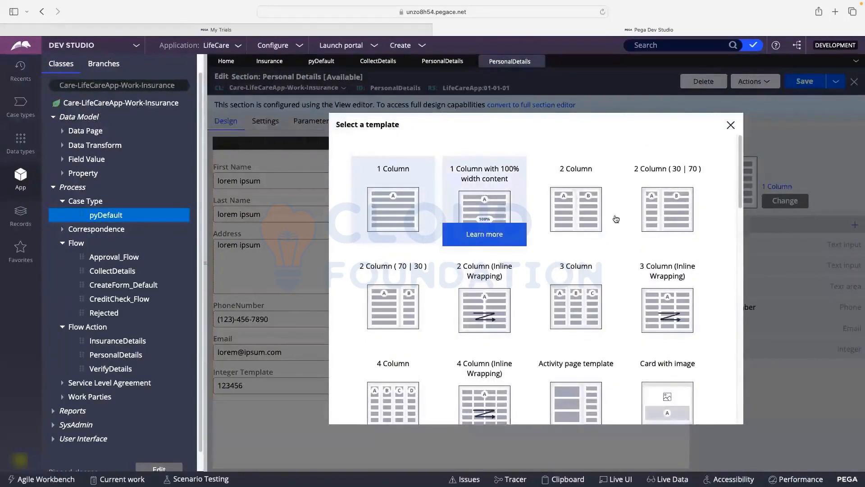
left_click(578, 206)
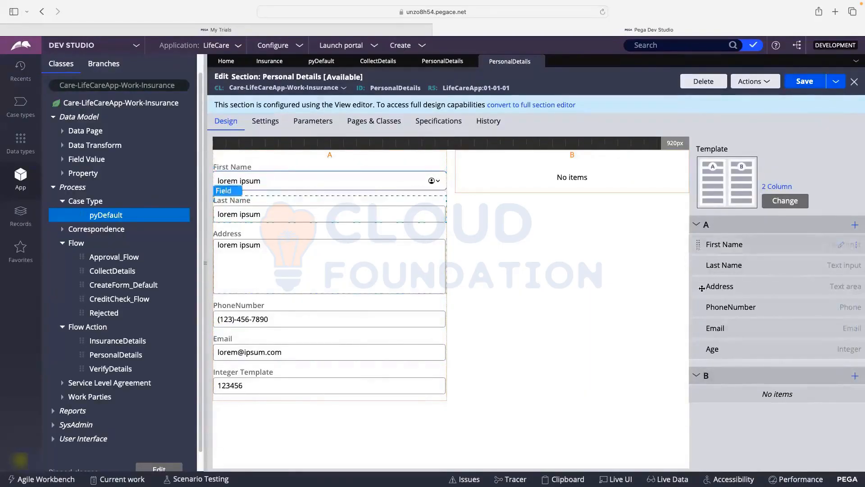
left_click_drag(702, 283, 698, 399)
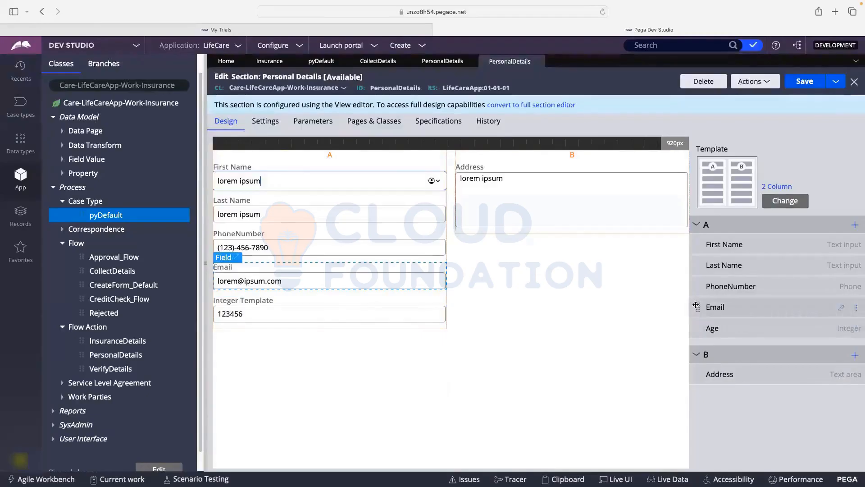
- Drag Email and Age into column B under Address and save the Personal Details section
left_click_drag(697, 306, 698, 385)
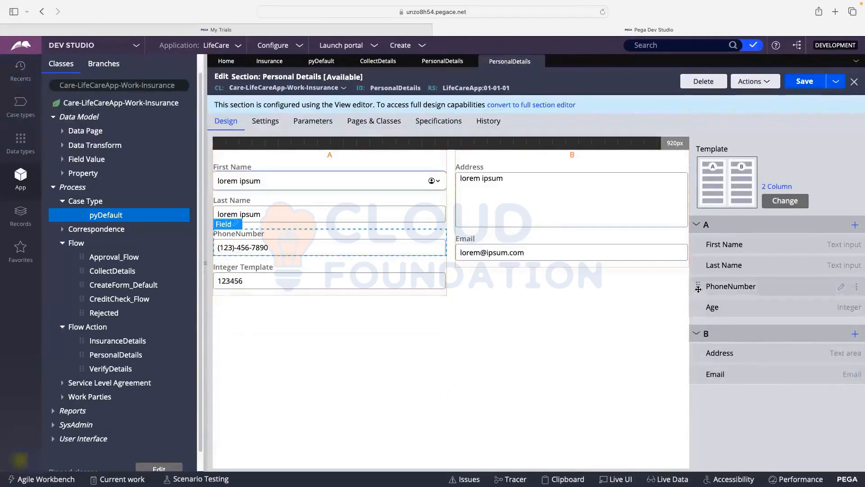
left_click_drag(699, 307, 701, 392)
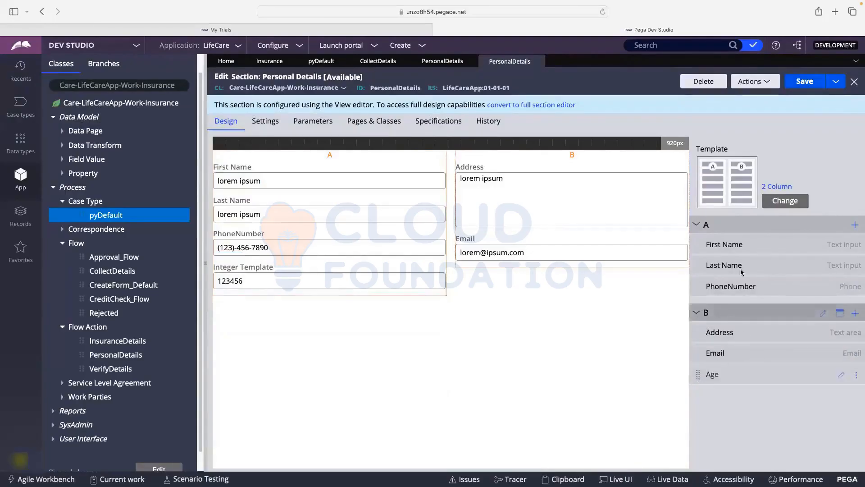
left_click(809, 84)
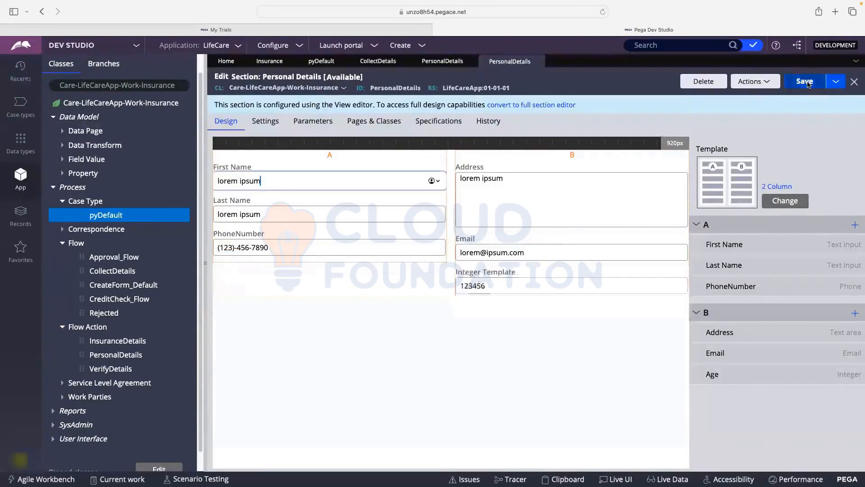
left_click(809, 85)
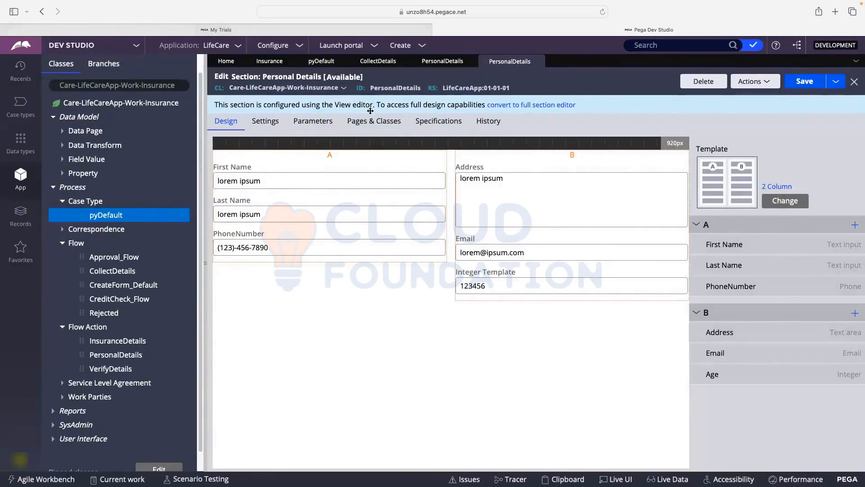
left_click(805, 86)
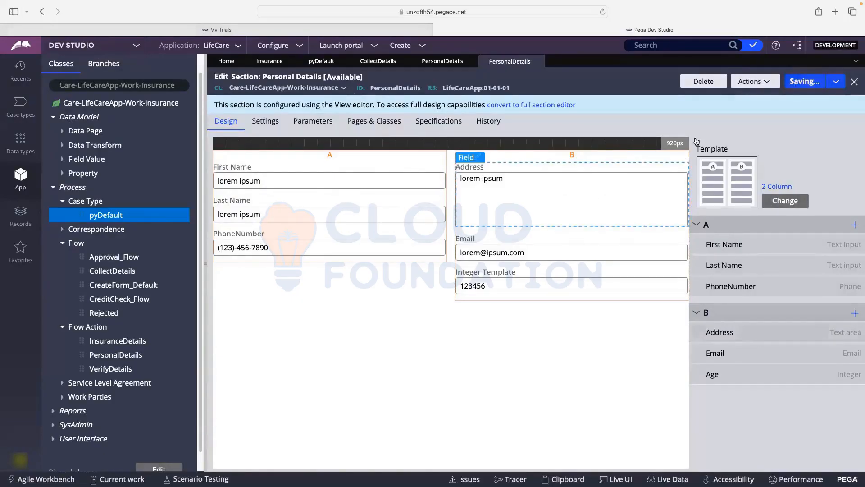
left_click(356, 46)
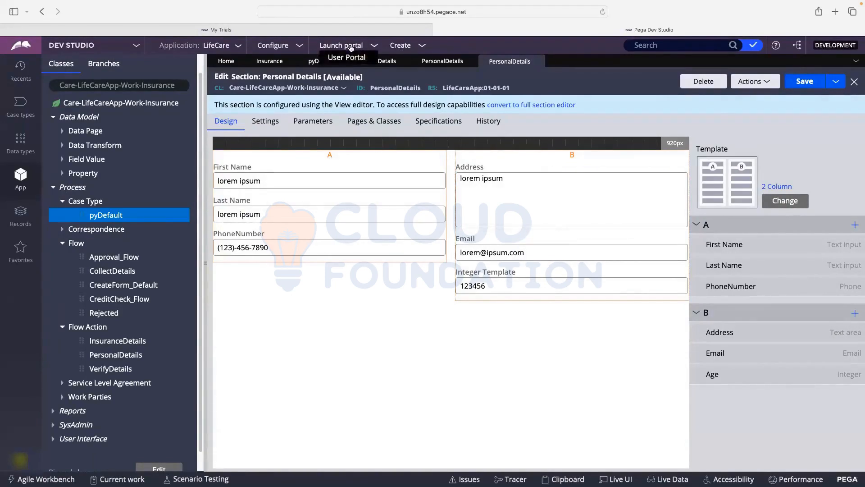
- Start a new Insurance case in the User Portal to check the two-column Personal Details form
left_click(351, 59)
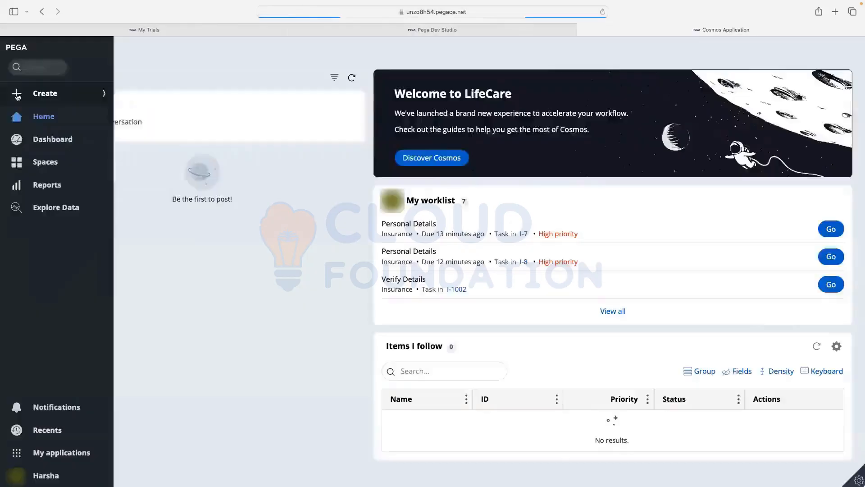
left_click(37, 93)
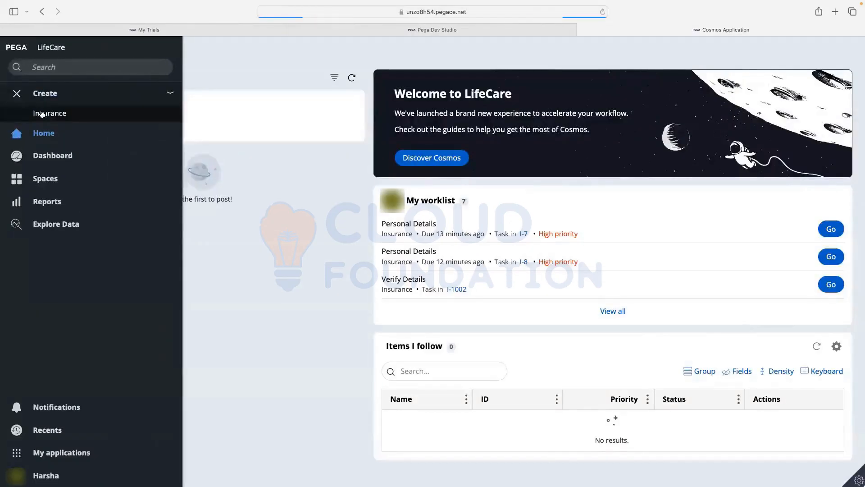
left_click(42, 114)
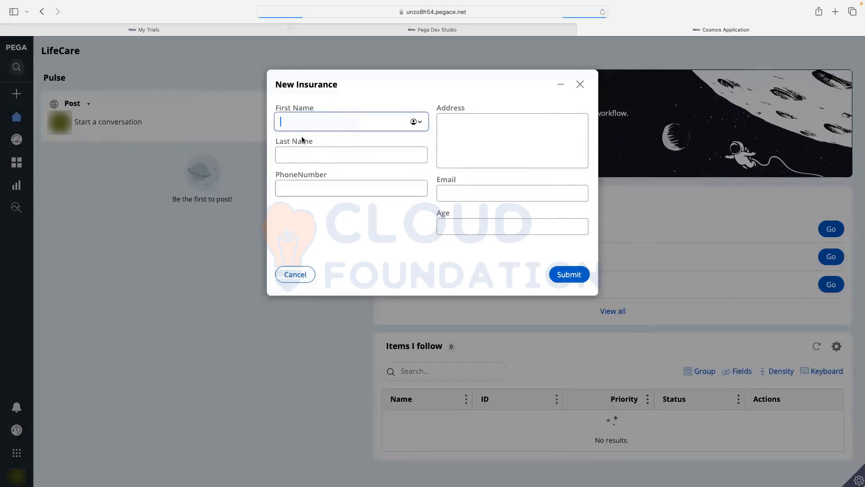
left_click(580, 84)
left_click(476, 33)
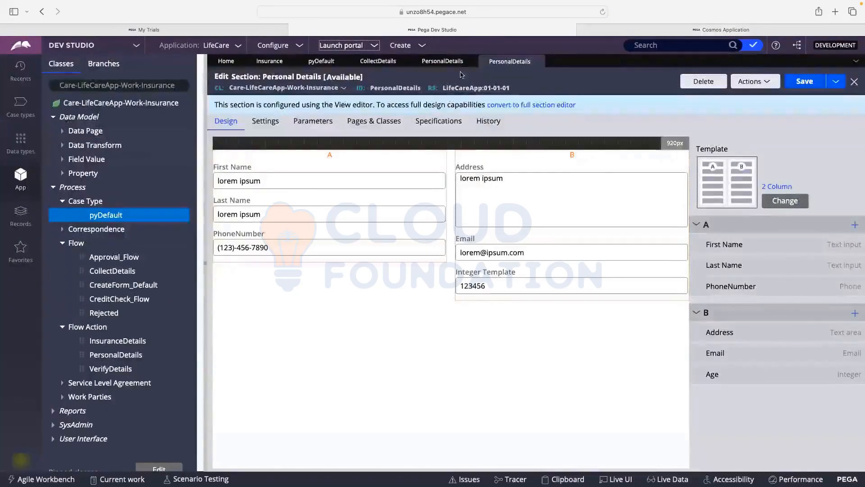
- Add a text note 'Process/Flow ---->Flow Action---->Section-----' below the yellow sticky note on the FigJam board
mouse_move(128, 3)
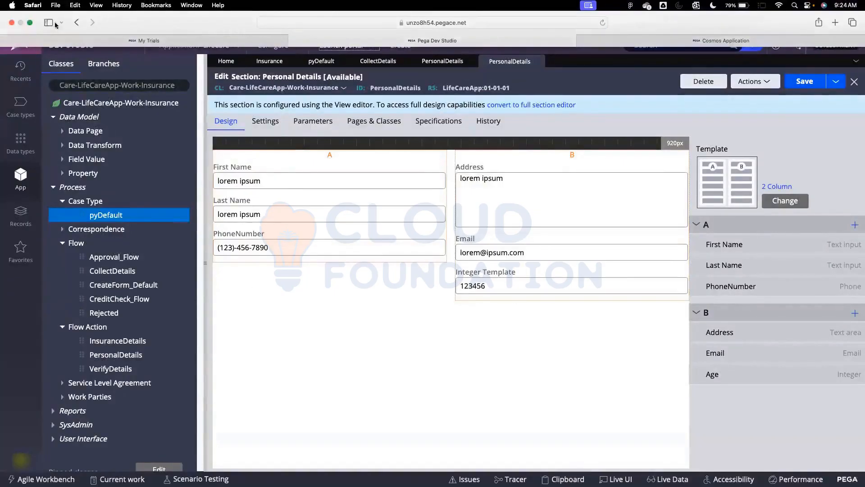
left_click(31, 25)
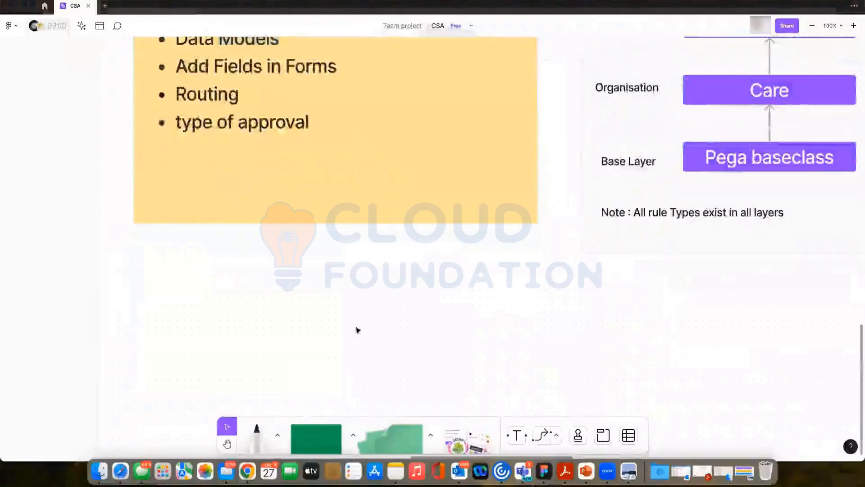
left_click(516, 434)
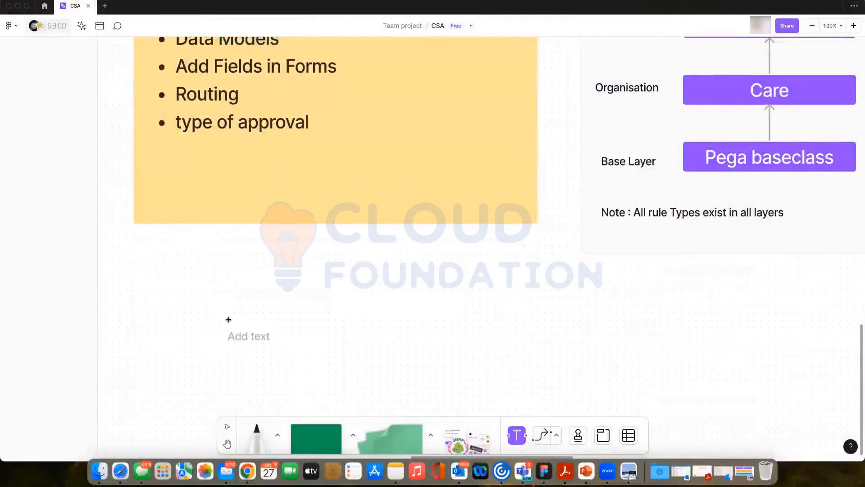
left_click(220, 303)
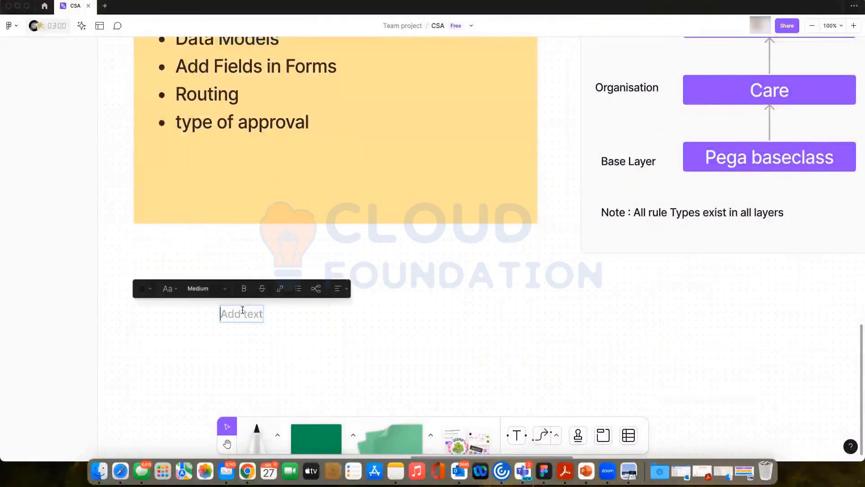
type("Process")
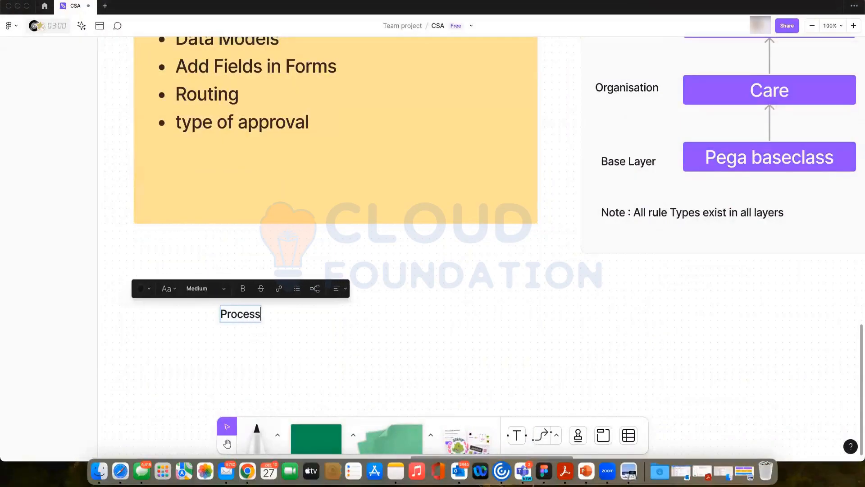
type("/")
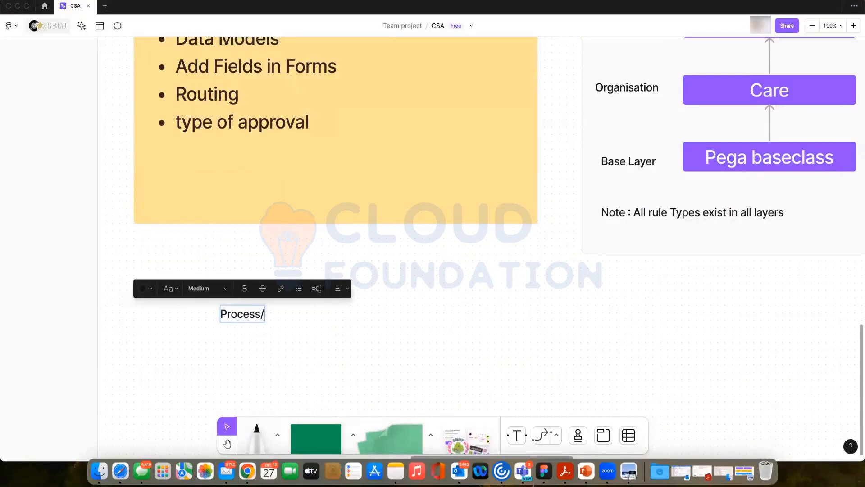
type("Flow ----")
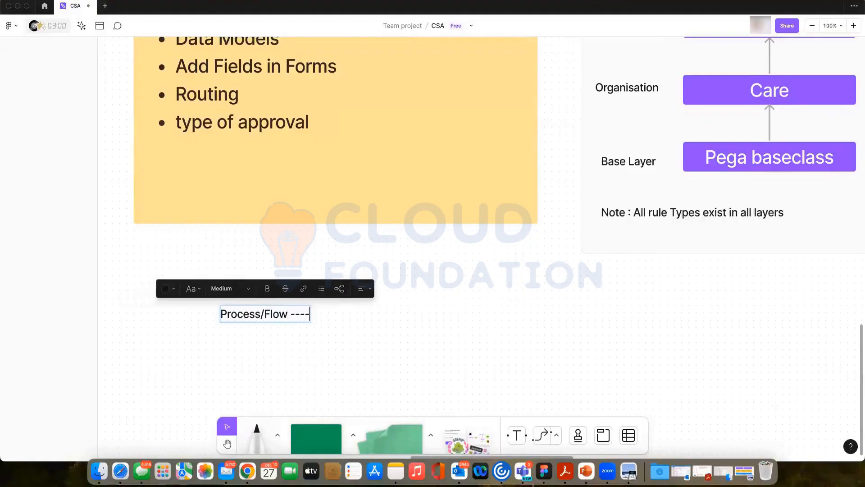
type(">")
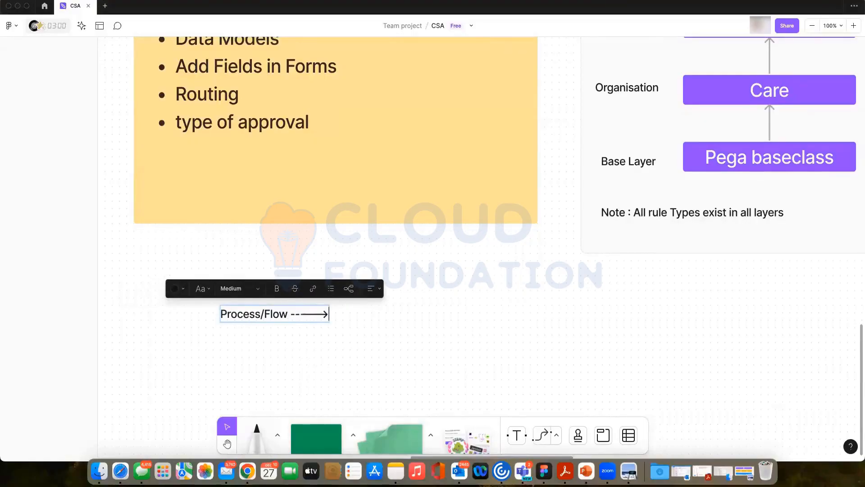
type("Flow Action---->")
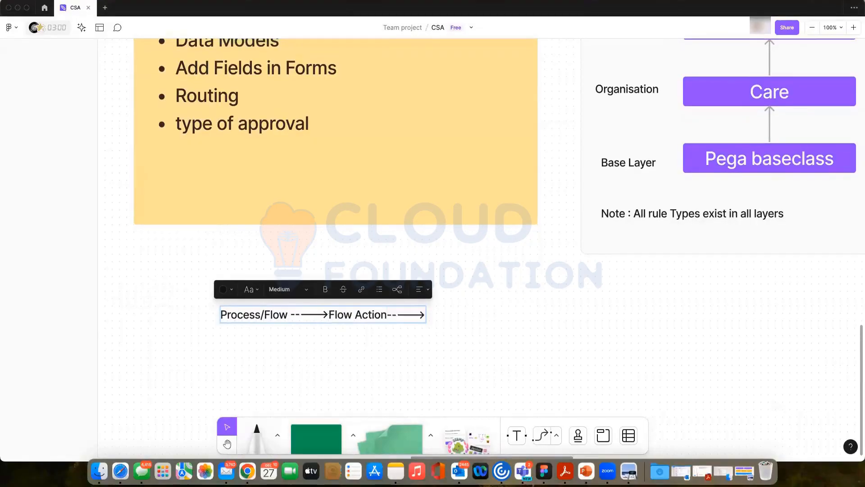
type("Sectio")
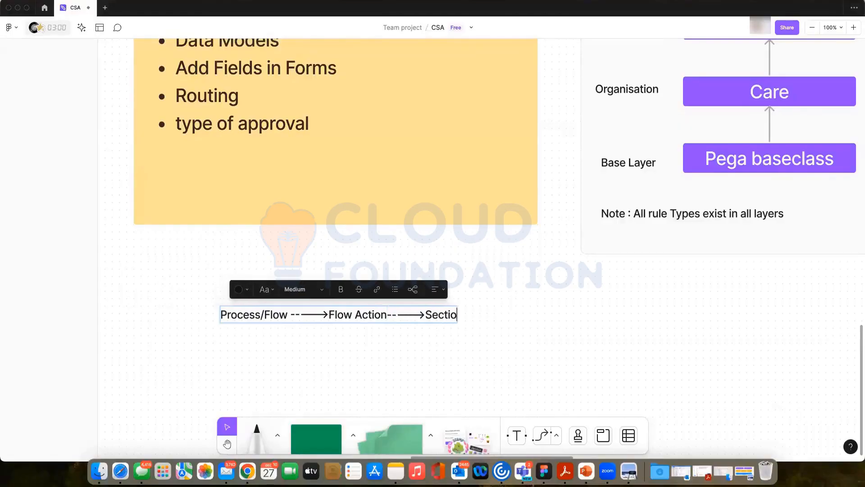
type("n-----")
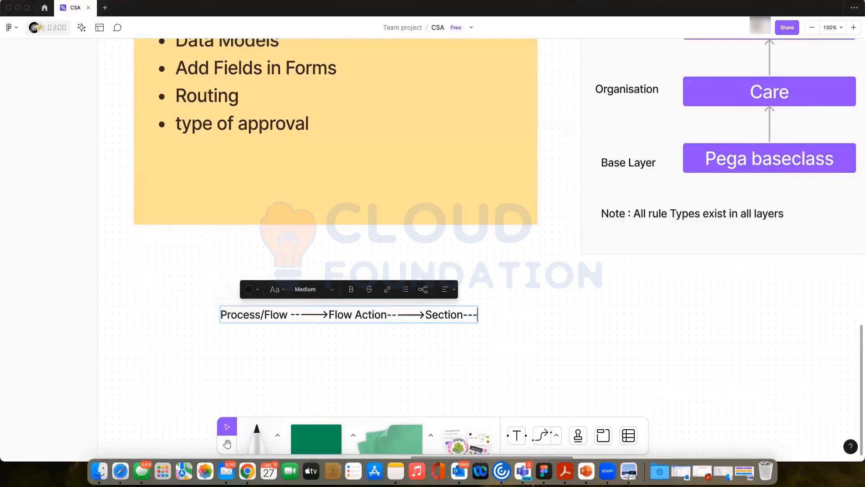
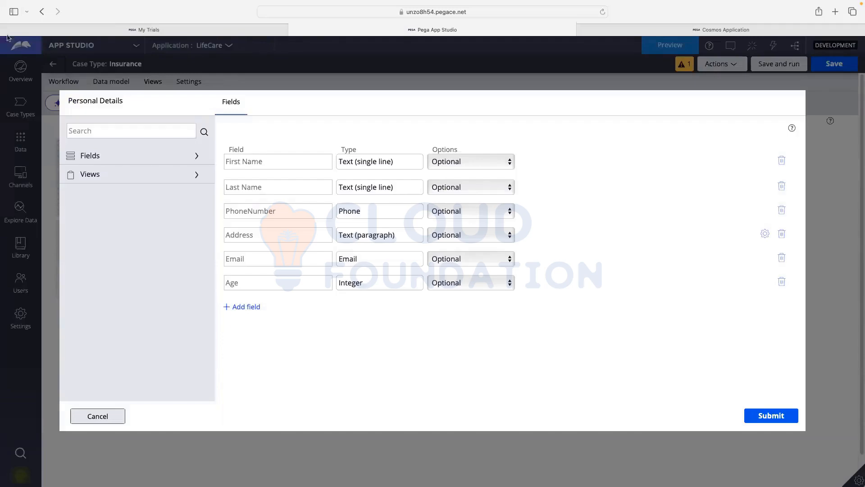
- Return to the Insurance Views list showing Insurance Details, Personal Details and Verify Details
mouse_move(84, 32)
- Close the Personal Details field editor and switch to Dev Studio
left_click(97, 416)
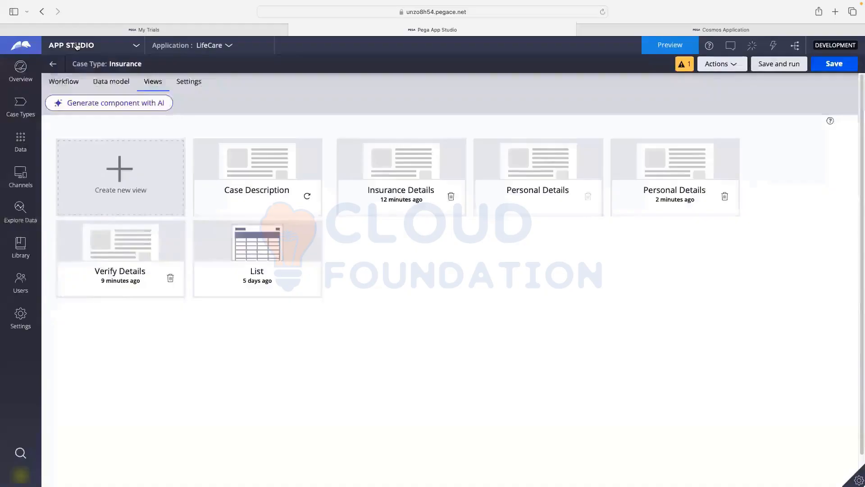
left_click(75, 45)
left_click(72, 80)
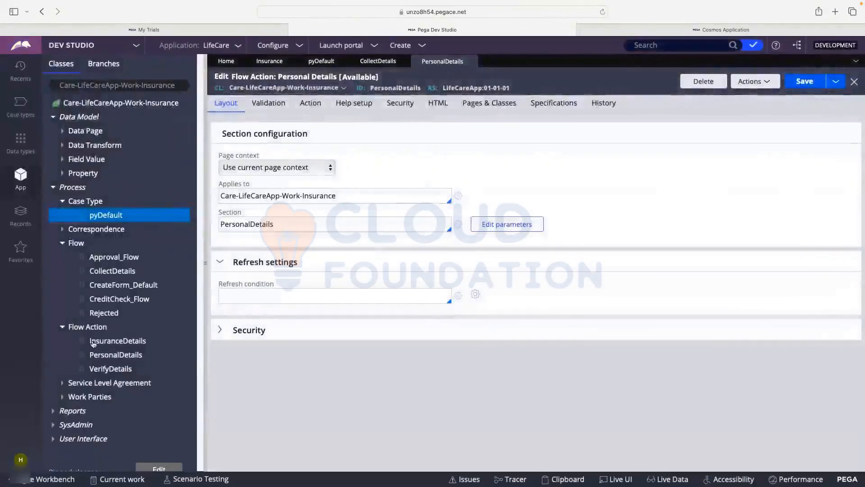
- Collapse Flow, Process and Data Model, list the Insurance sections, and show case types
left_click(64, 243)
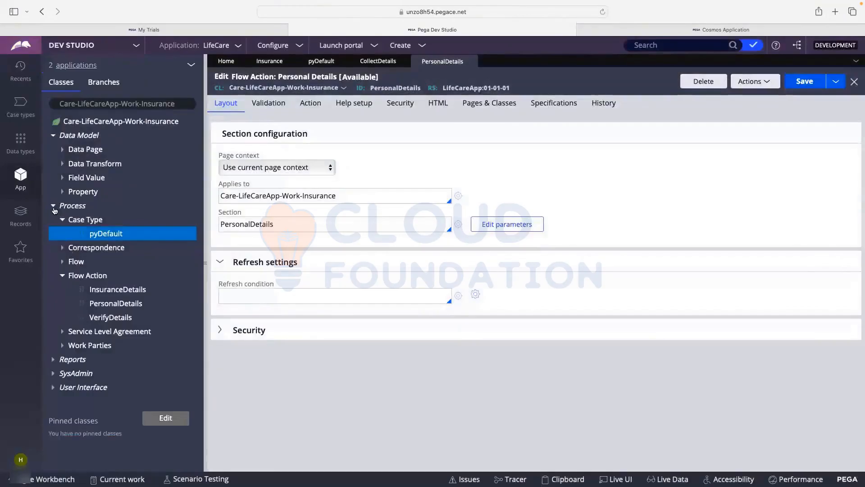
left_click(54, 207)
left_click(53, 135)
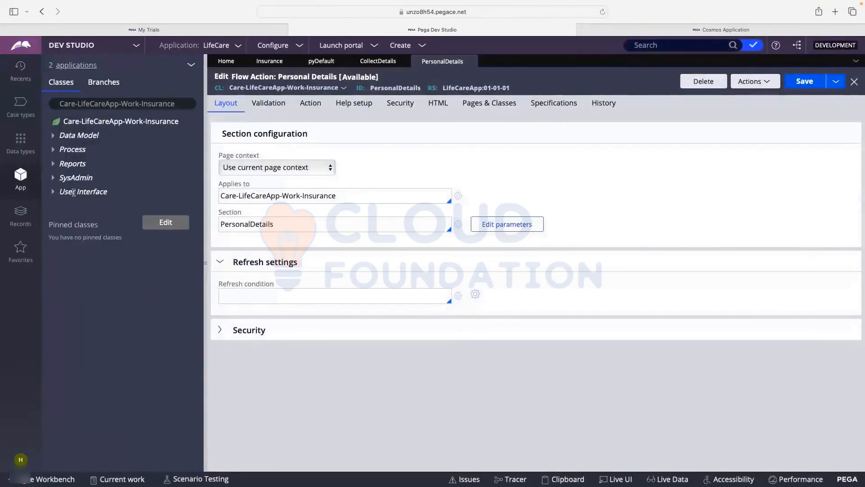
left_click(54, 193)
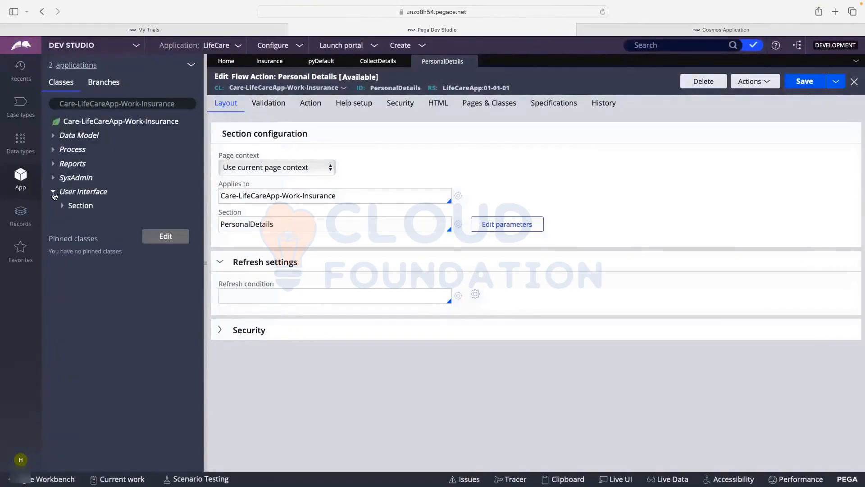
left_click(62, 207)
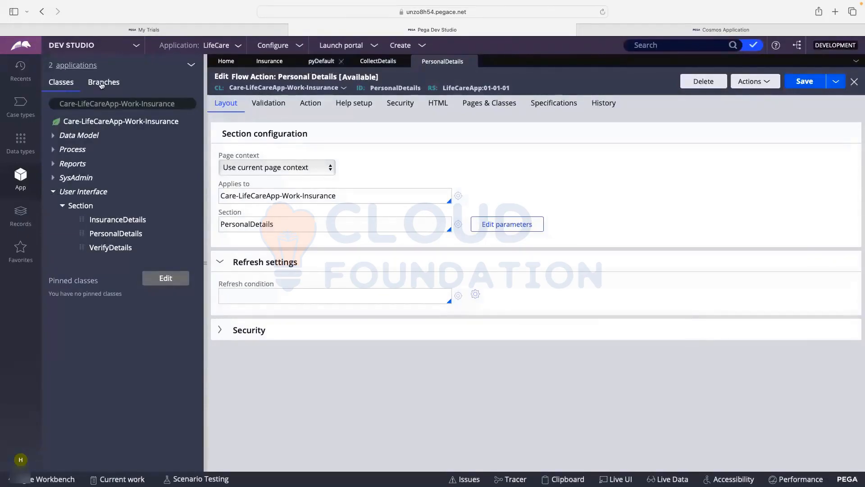
left_click(20, 105)
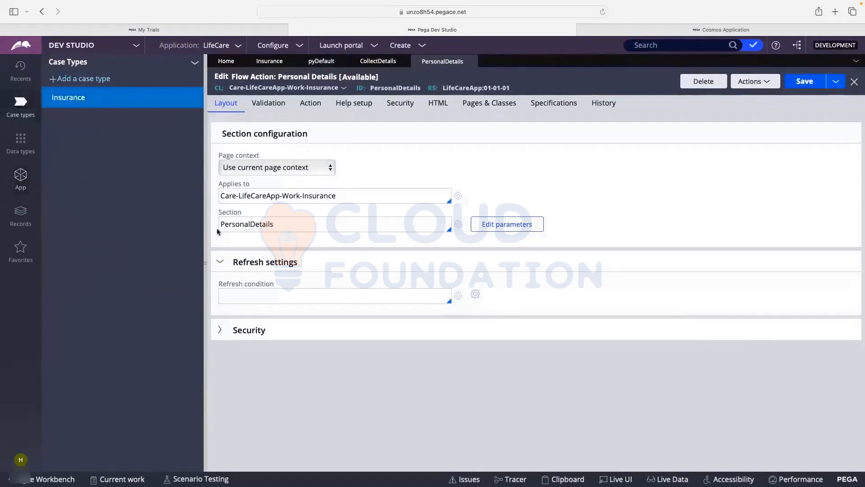
- Inspect the Insurance CollectDetails flow and life cycle stages, then go back to App Studio
left_click(79, 100)
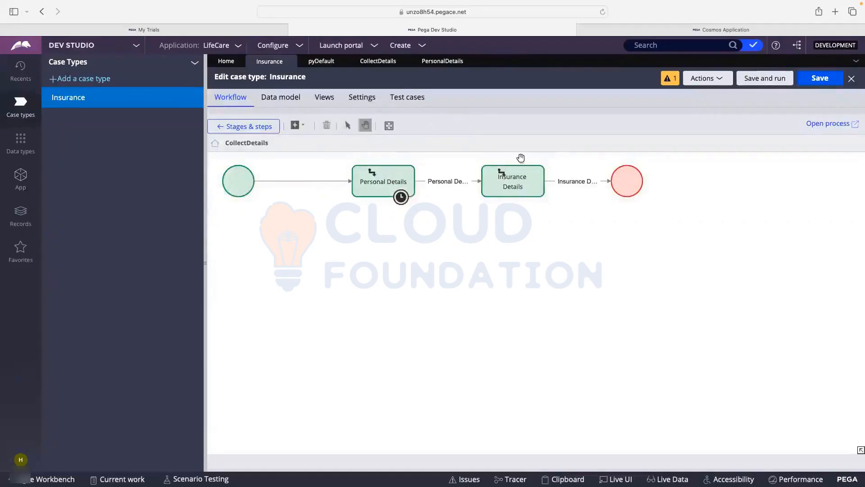
left_click(478, 178)
left_click(252, 127)
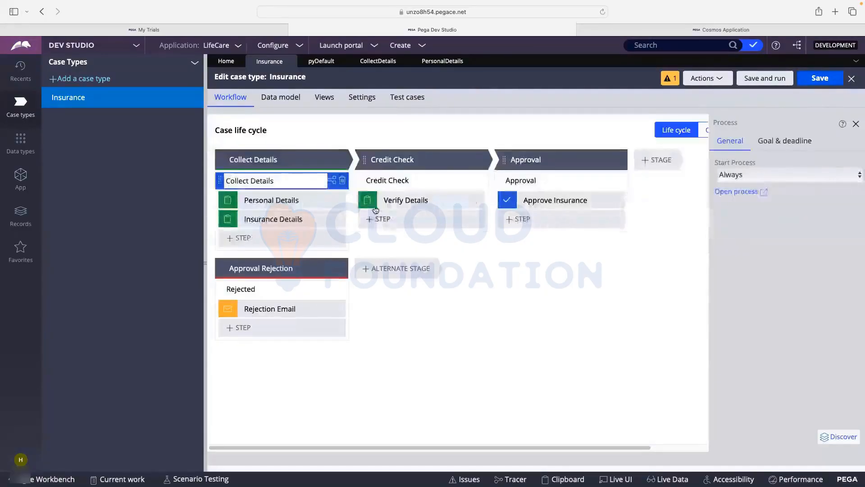
left_click(20, 178)
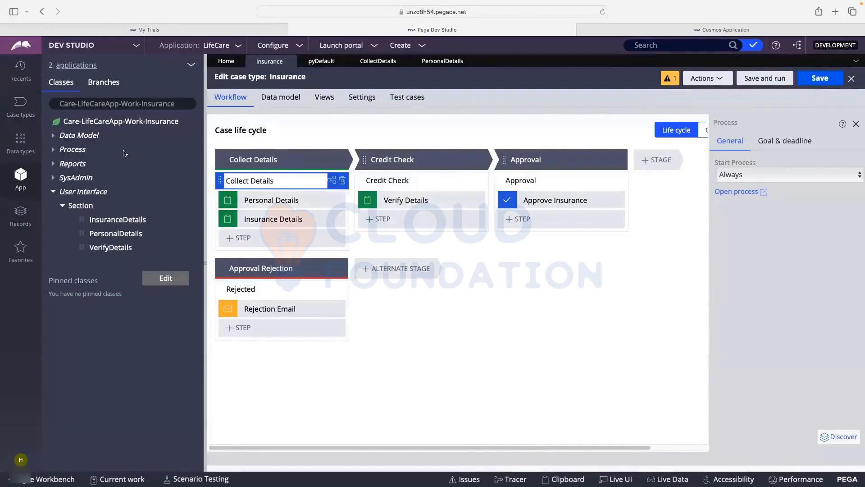
left_click(73, 47)
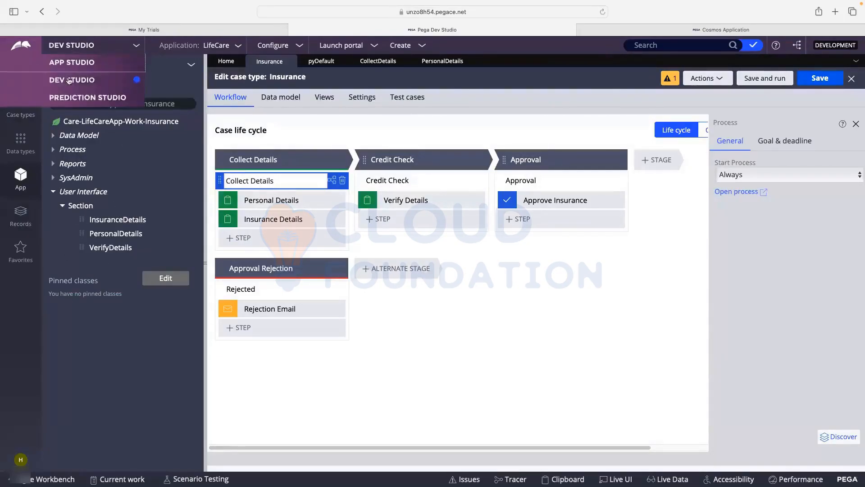
left_click(71, 63)
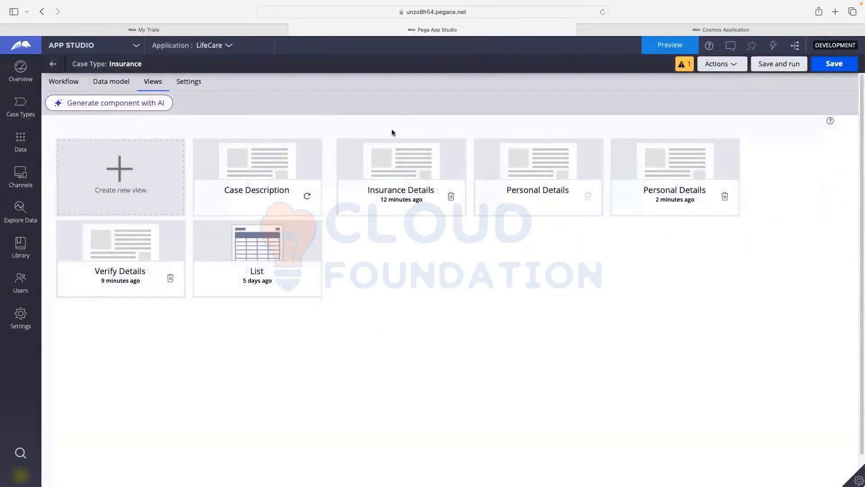
- Show the Insurance life cycle with Verify Details step settings, then move to FigJam
left_click(94, 88)
left_click(67, 88)
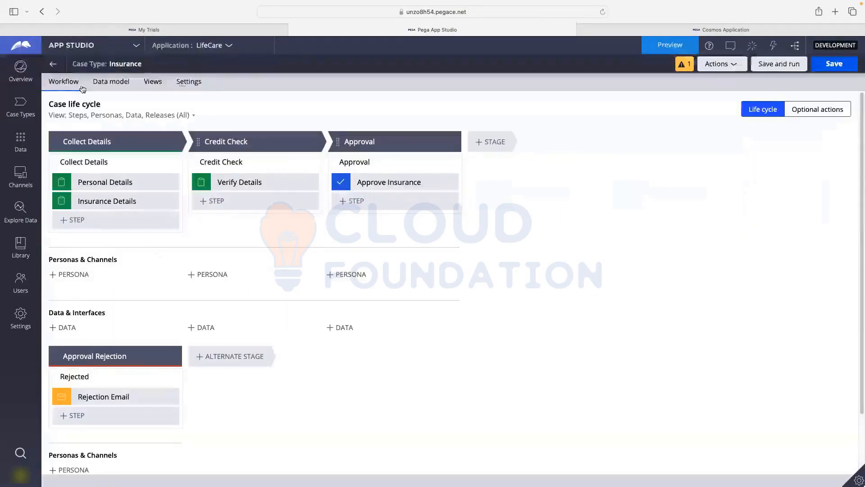
left_click(243, 183)
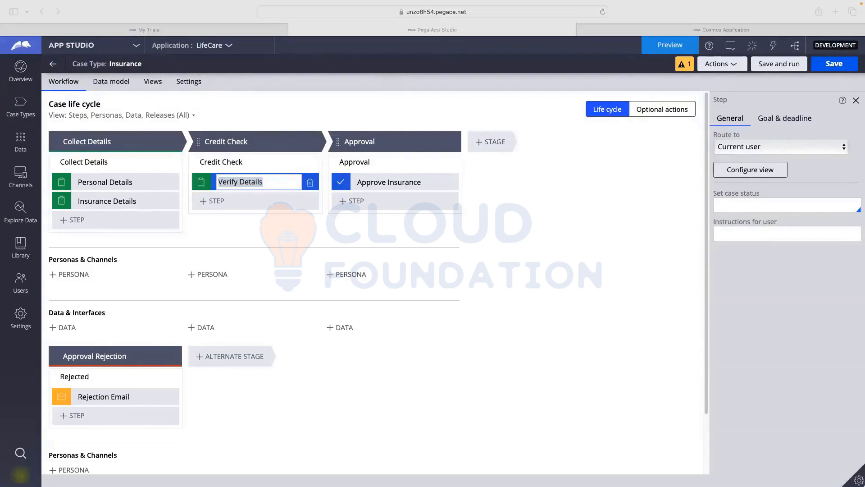
key("super+Tab")
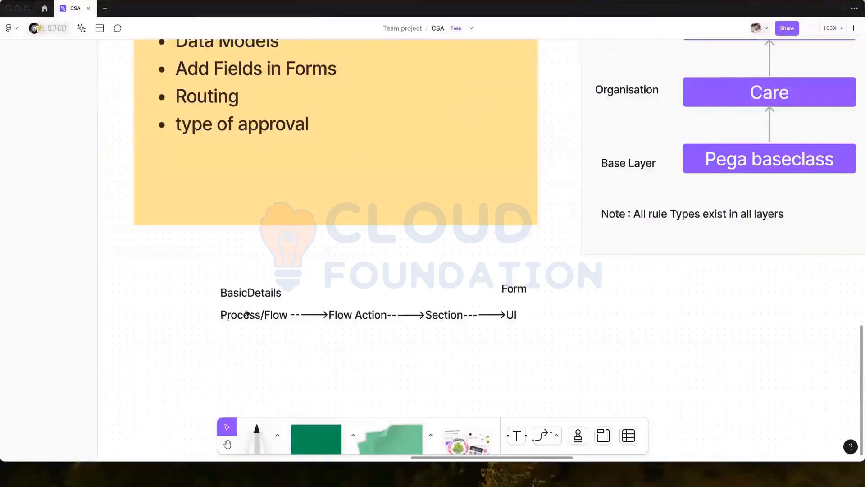
- Highlight Flow Action, Section and Process/Flow in the diagram text
left_click(239, 316)
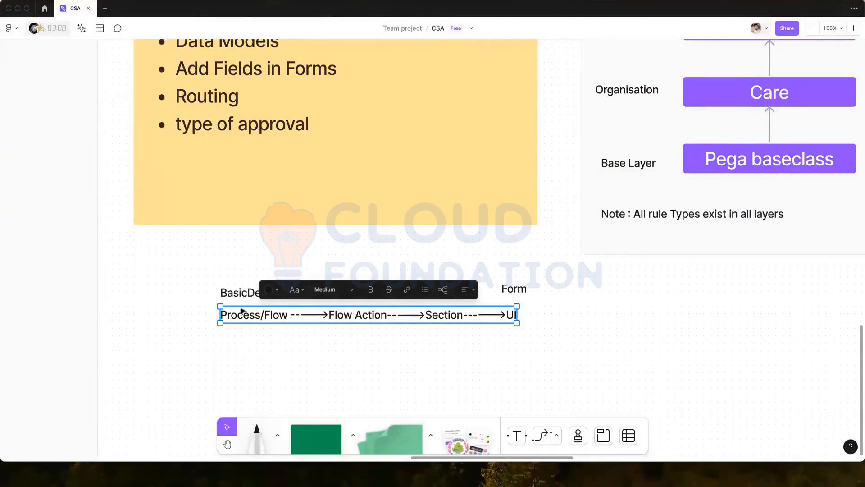
left_click(356, 315)
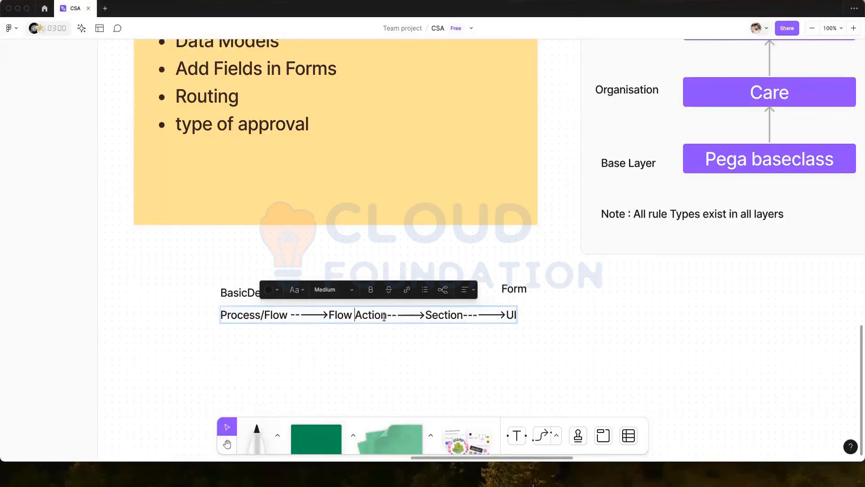
left_click_drag(386, 316, 329, 316)
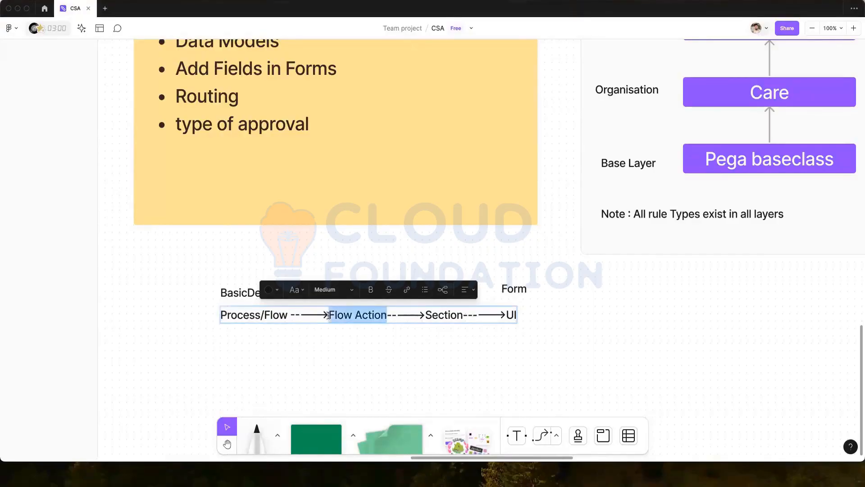
double_click(440, 316)
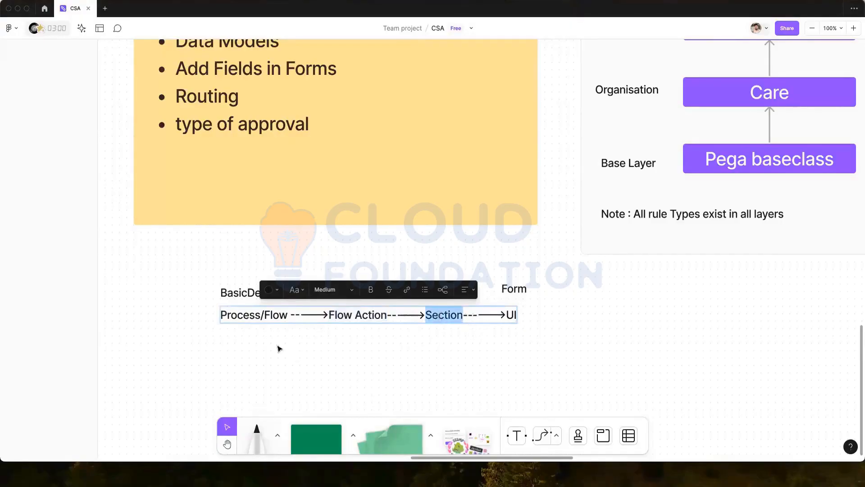
left_click(257, 315)
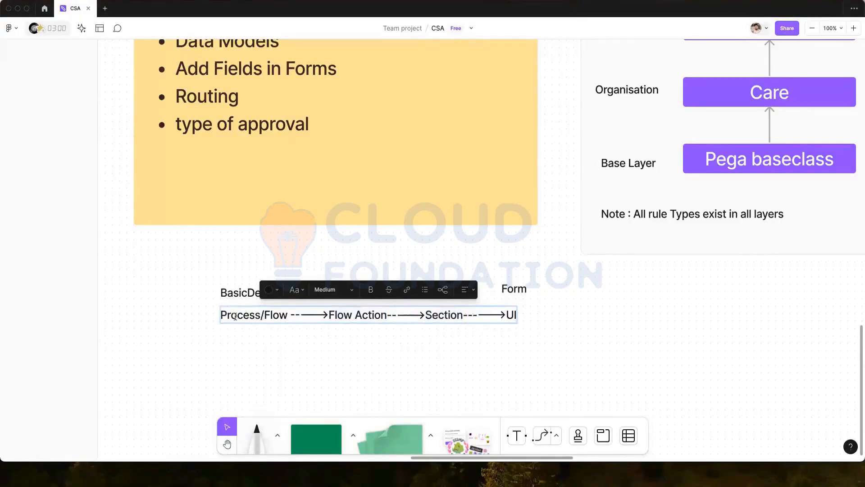
left_click_drag(264, 316, 217, 316)
double_click(346, 316)
key("Escape")
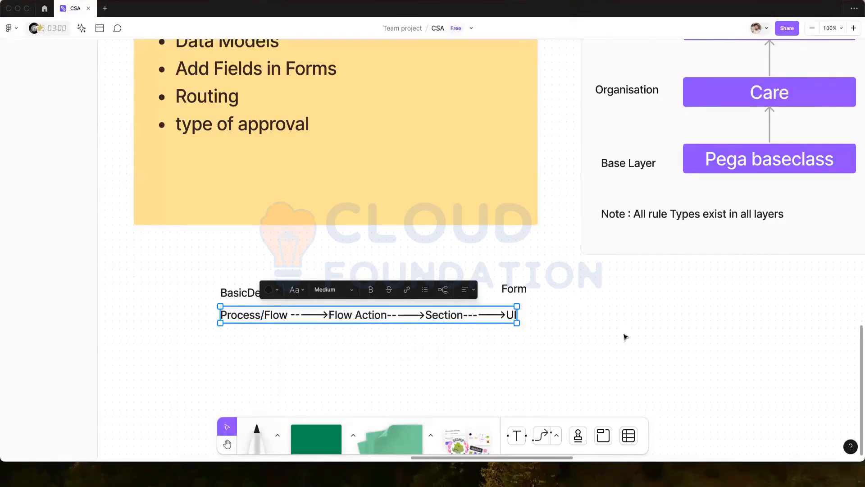
- Pan across the board's hierarchy and WorkList notes, then minimise FigJam
left_click(227, 444)
left_click_drag(710, 178, 268, 323)
left_click_drag(533, 170, 193, 159)
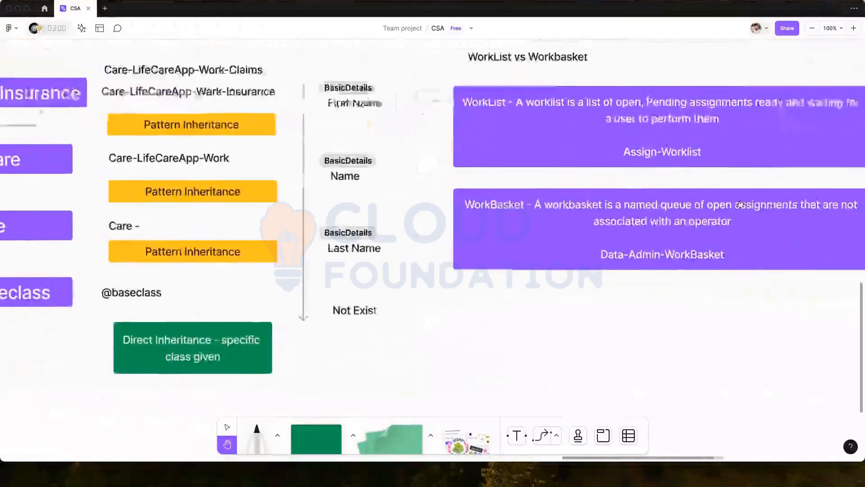
left_click_drag(715, 178, 434, 217)
left_click_drag(294, 304, 708, 304)
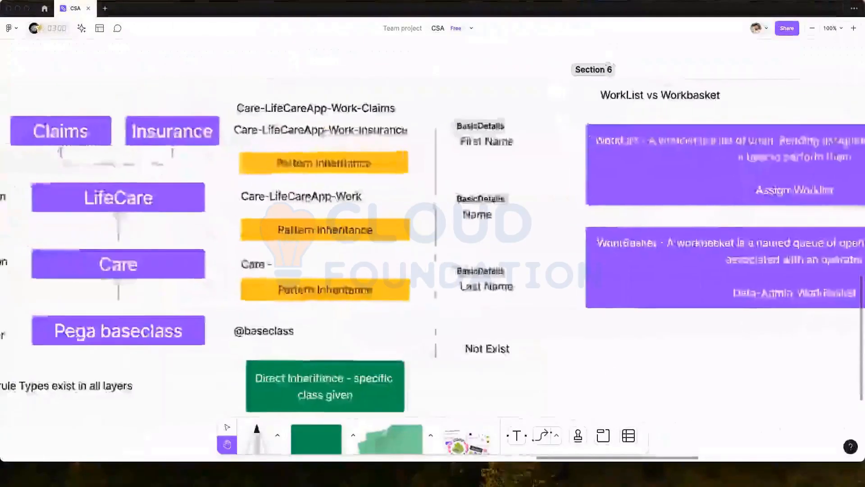
scroll(392, 279, "left", 15)
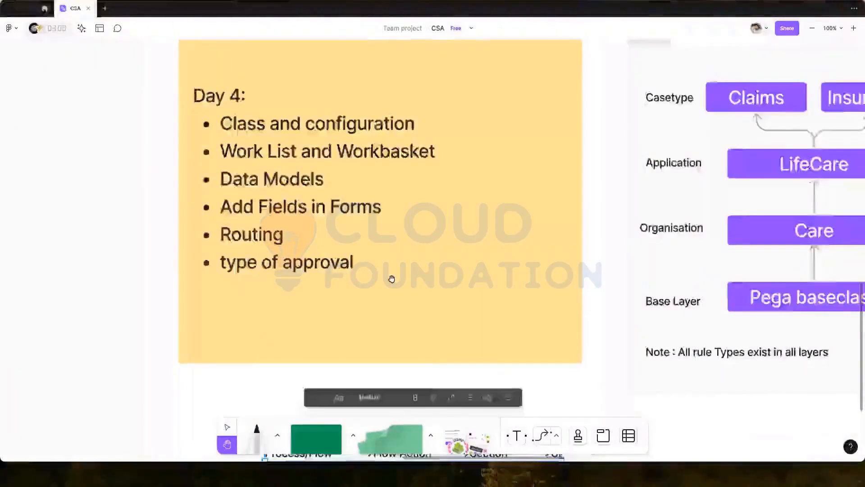
scroll(391, 279, "left", 2)
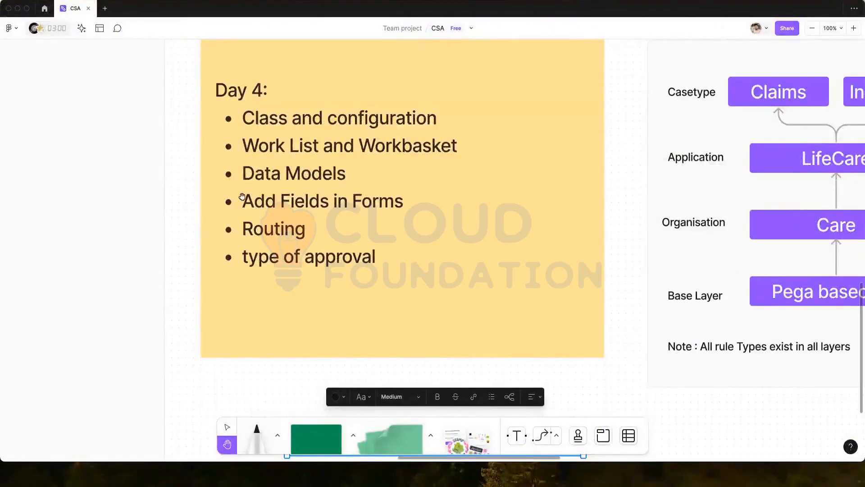
left_click(17, 11)
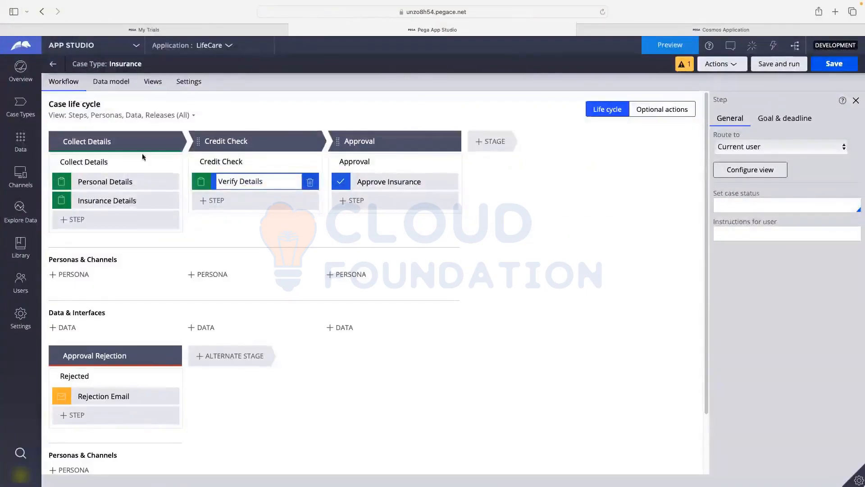
- Save and run Insurance, submitting the personal details and insurance type steps
left_click(777, 66)
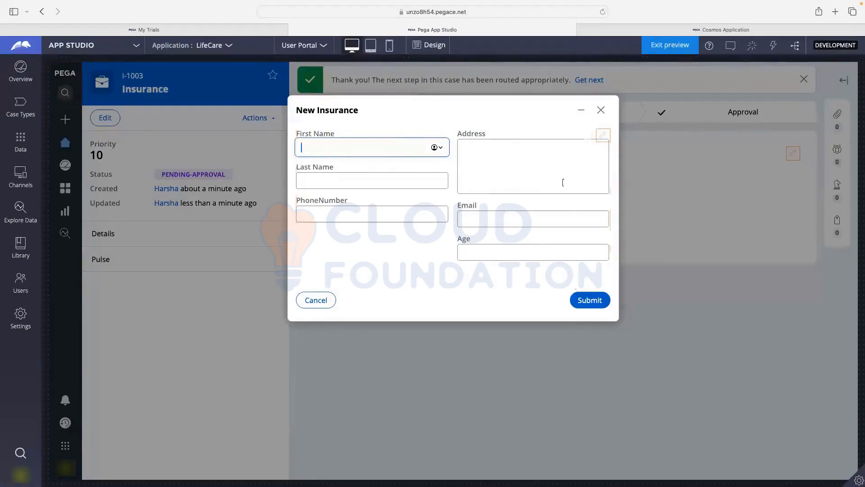
left_click(587, 301)
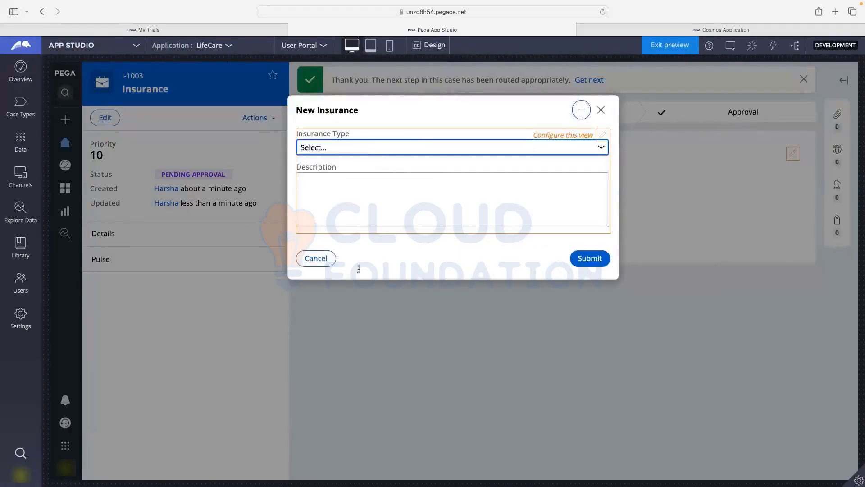
left_click(583, 262)
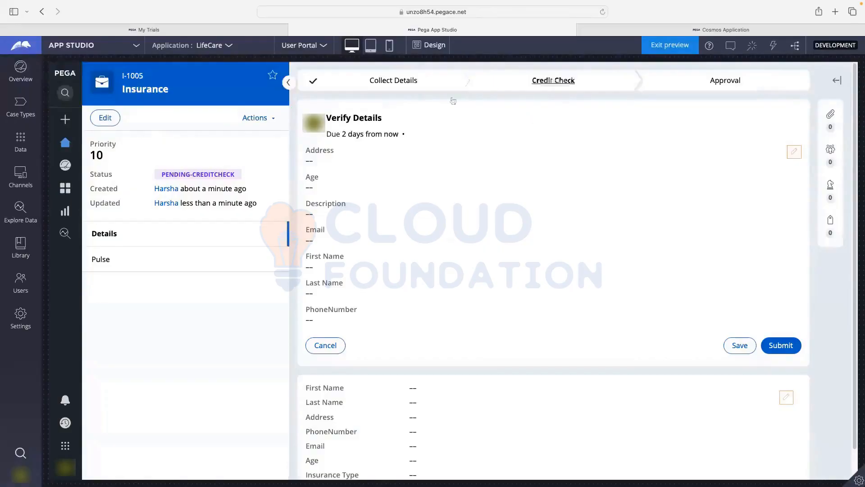
- Submit Verify Details to reach Approval, then reopen the Insurance case type
left_click(778, 345)
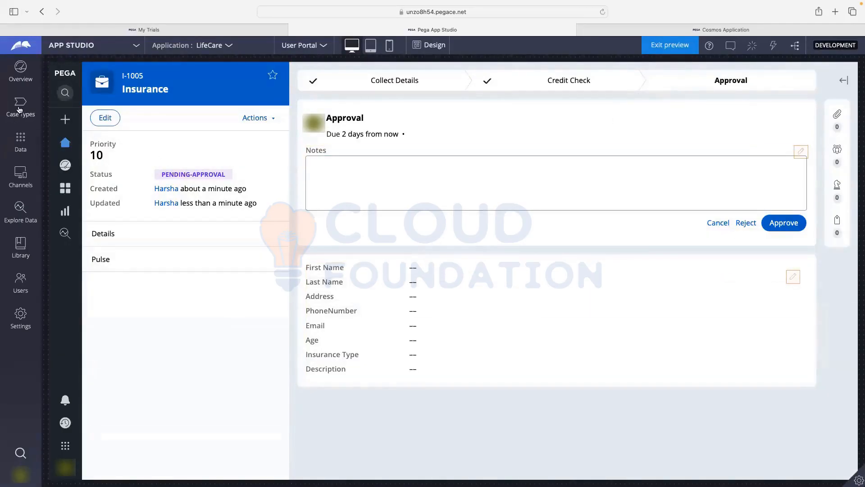
left_click(22, 108)
left_click(70, 138)
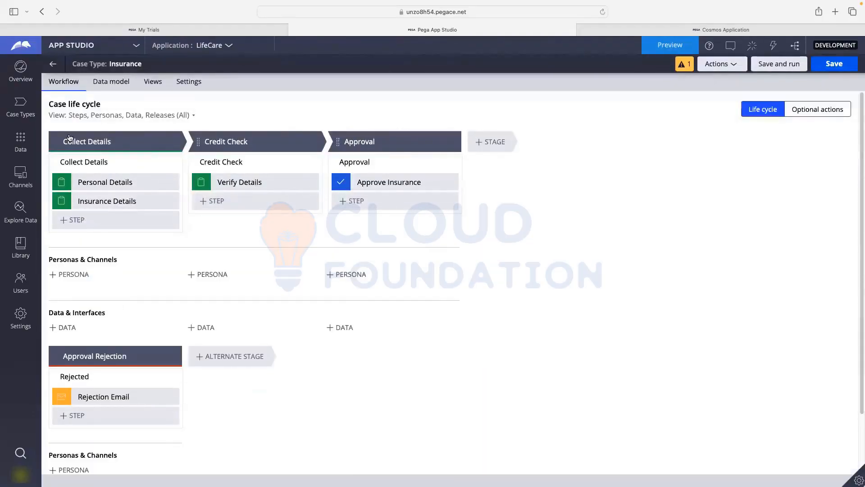
- Check Personal Details routing, then set Verify Details to route to a specific user
left_click(95, 181)
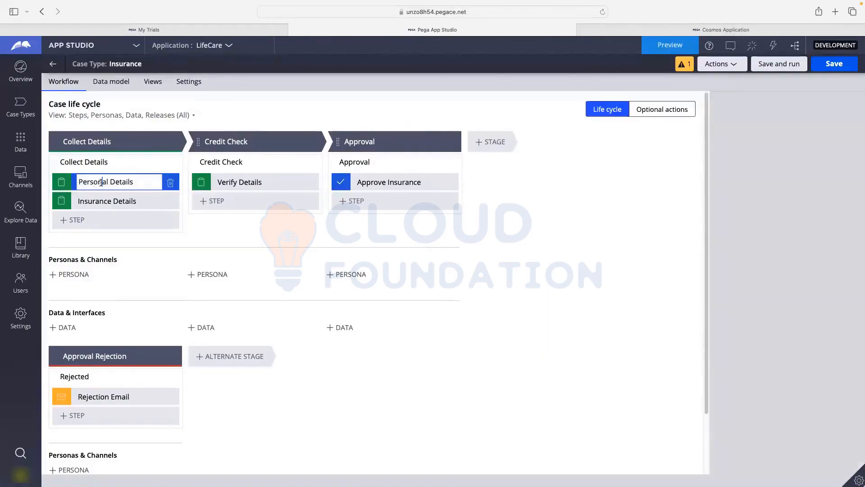
left_click(769, 143)
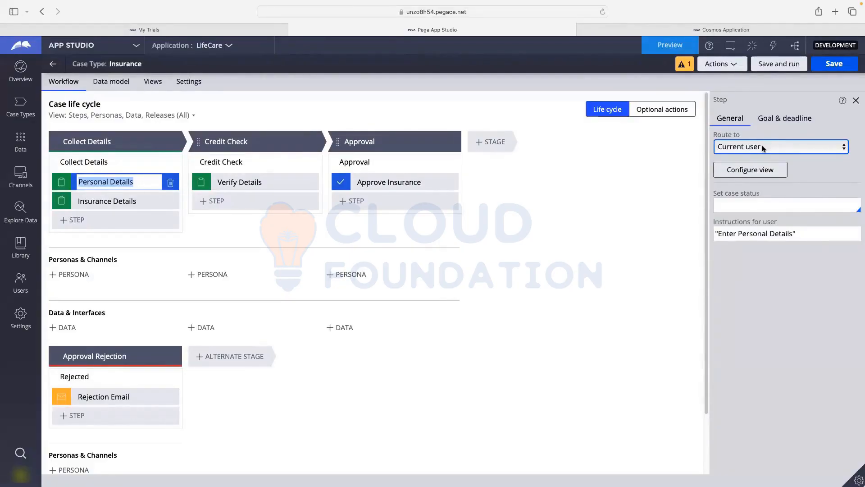
left_click(231, 180)
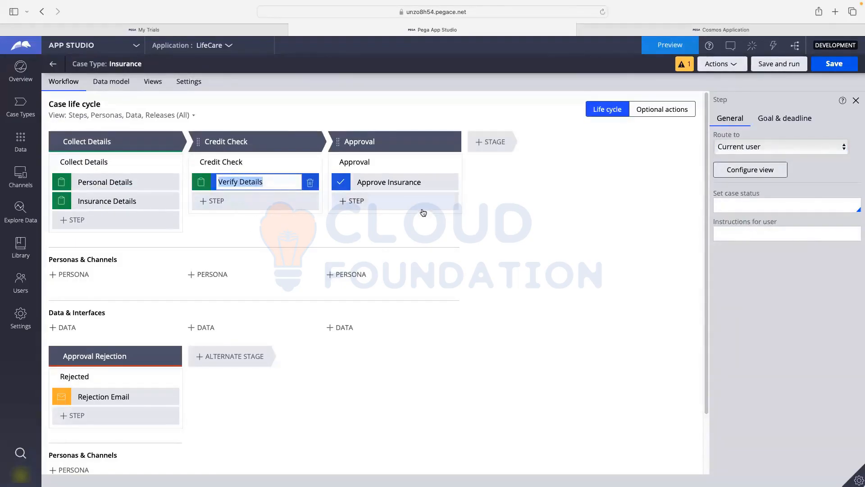
left_click(729, 147)
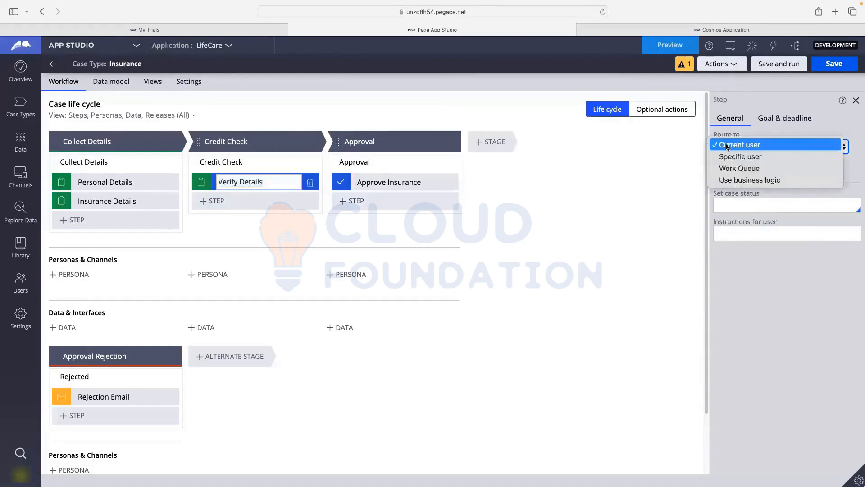
left_click(751, 156)
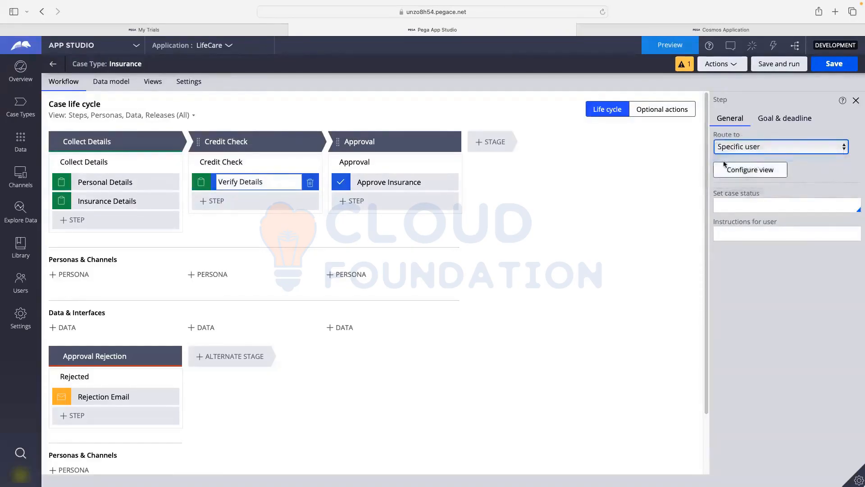
- Assign Verify Details to the suggested operator found by typing the user's name
left_click(731, 184)
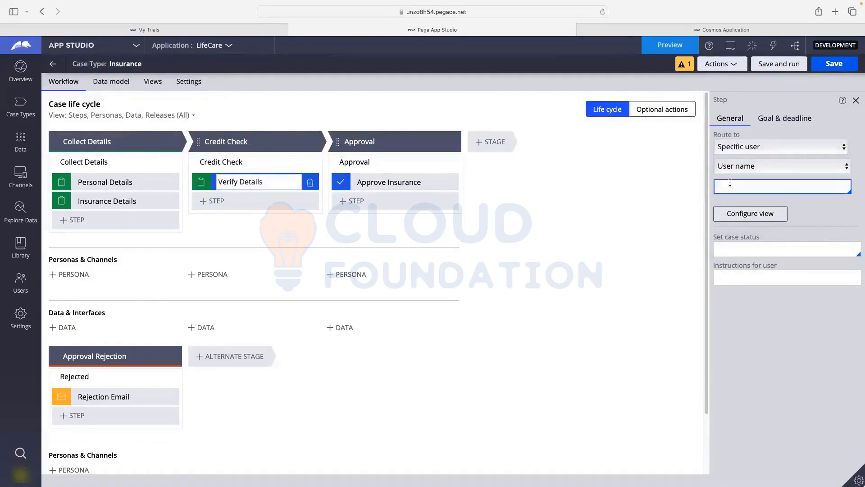
type("Fran")
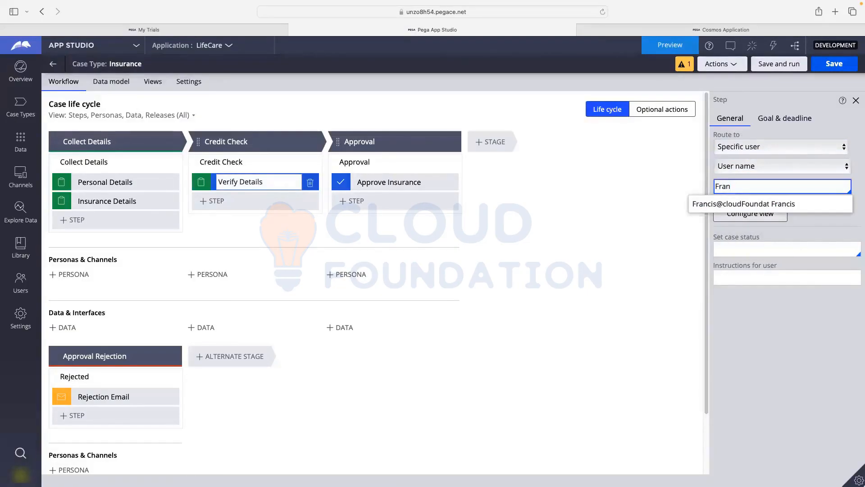
left_click(726, 204)
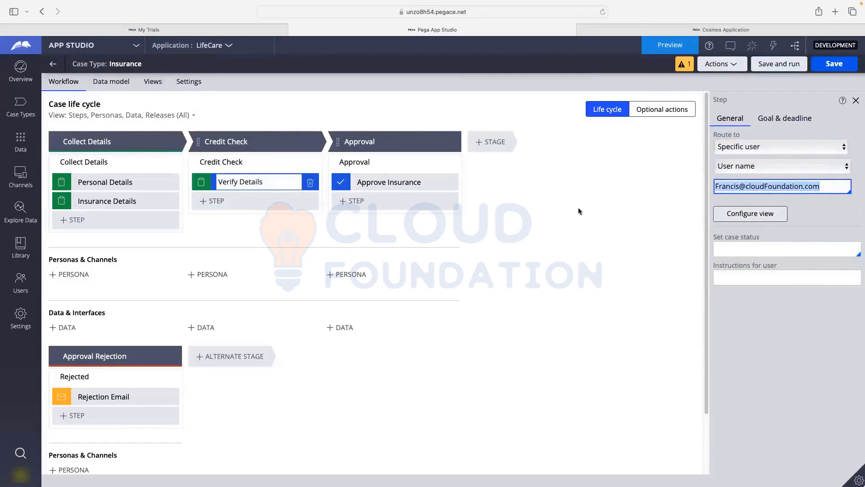
left_click(382, 184)
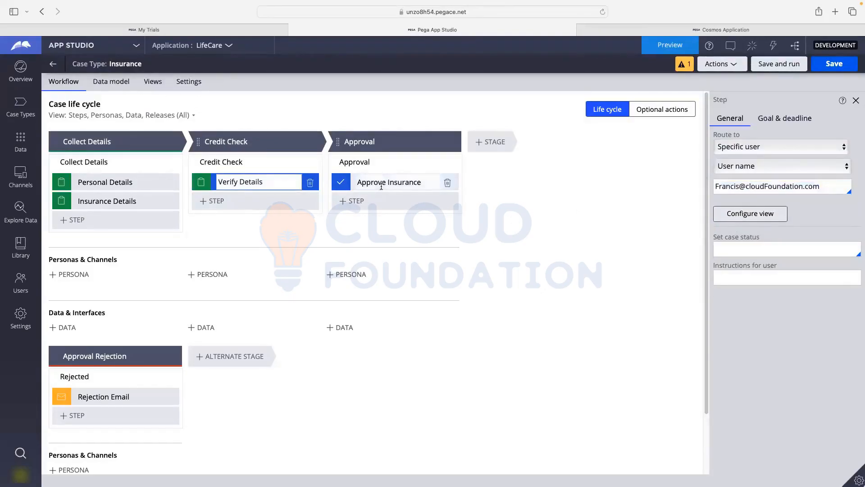
left_click(382, 184)
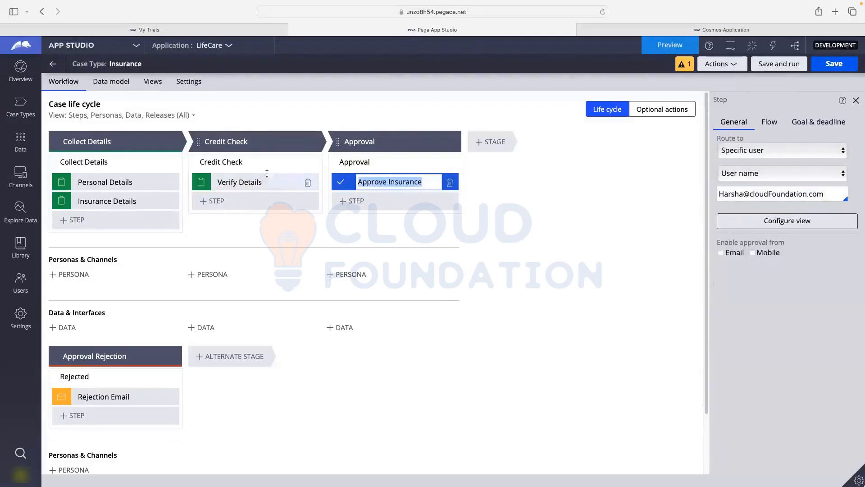
- Save the case type and set Approve Insurance to route using business logic
left_click(822, 66)
left_click(743, 150)
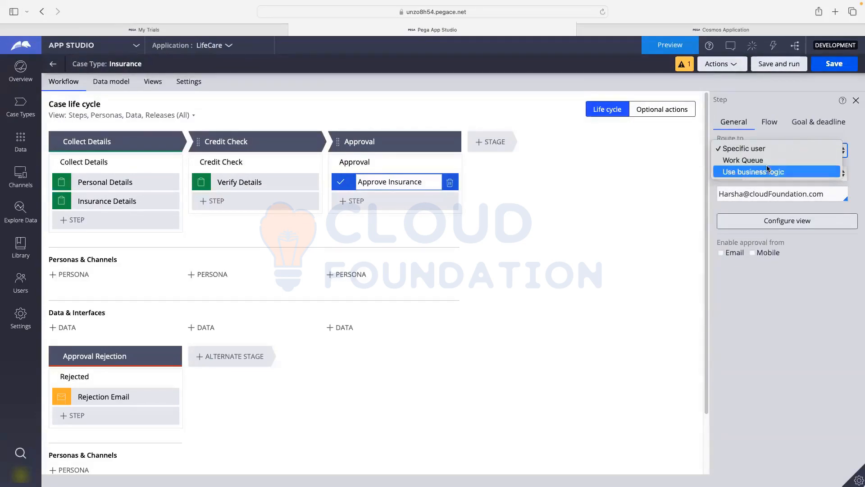
left_click(768, 172)
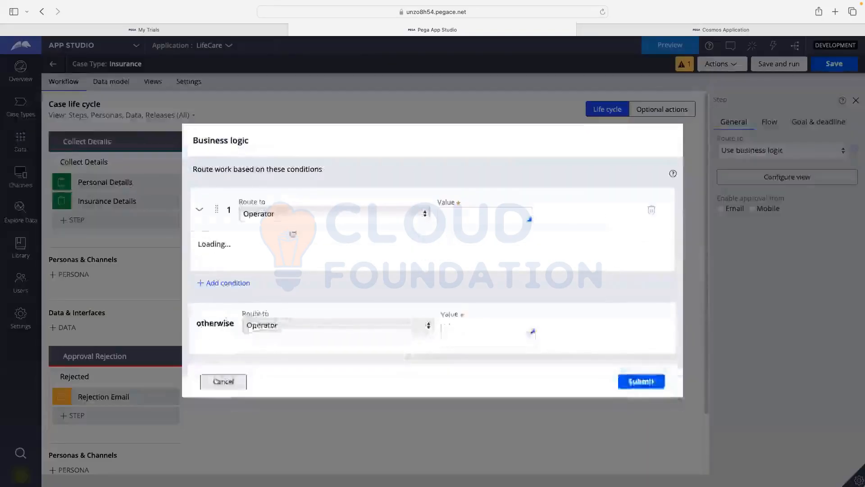
- Review condition 1's Operator routing target, then cancel the Business logic dialog
left_click(295, 214)
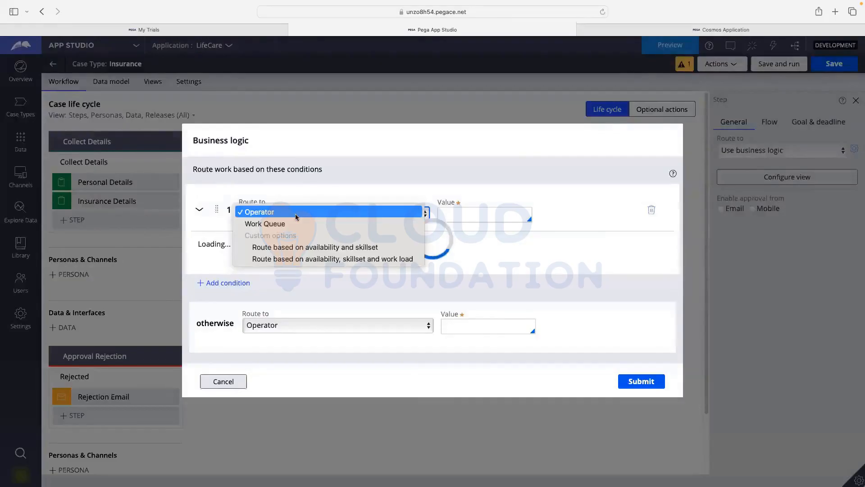
left_click(295, 214)
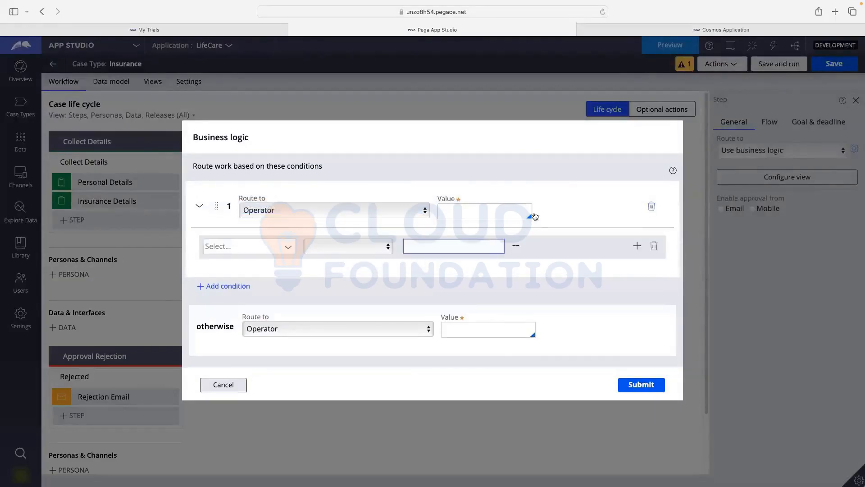
left_click(459, 213)
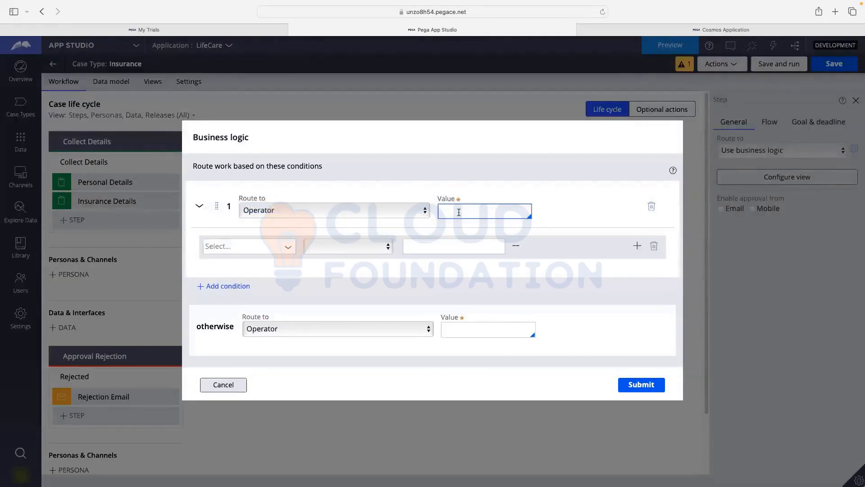
left_click(272, 210)
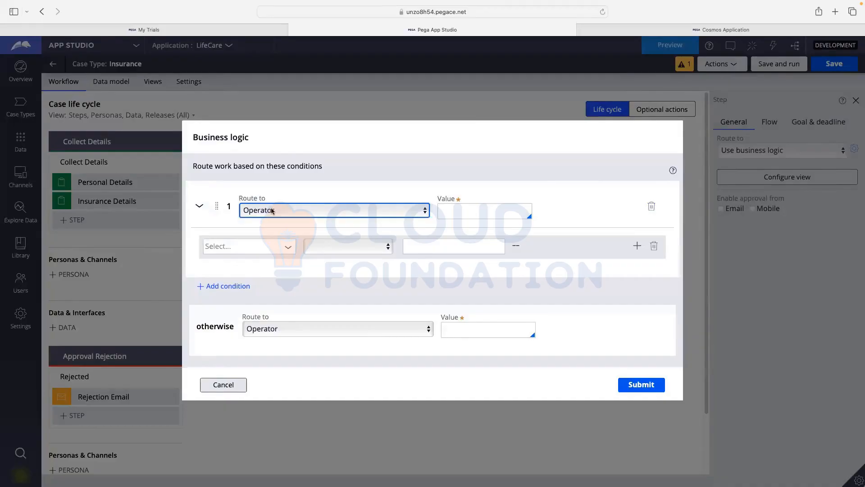
left_click(286, 267)
left_click(257, 210)
left_click(225, 192)
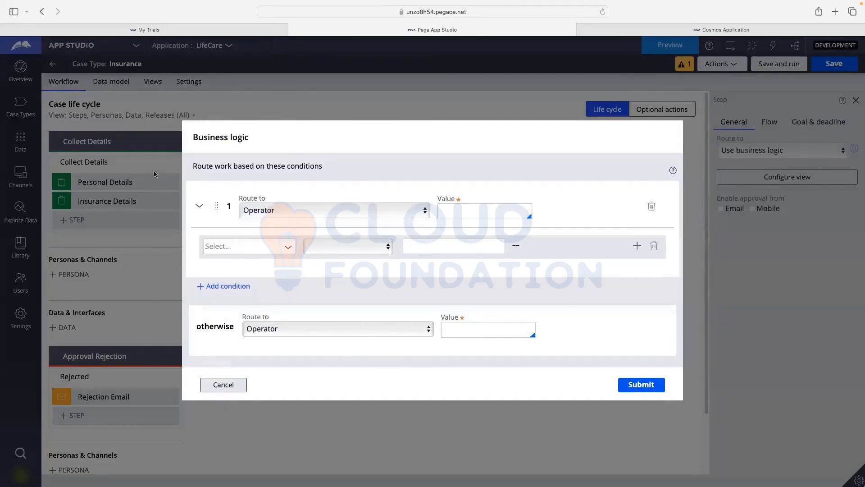
left_click(399, 207)
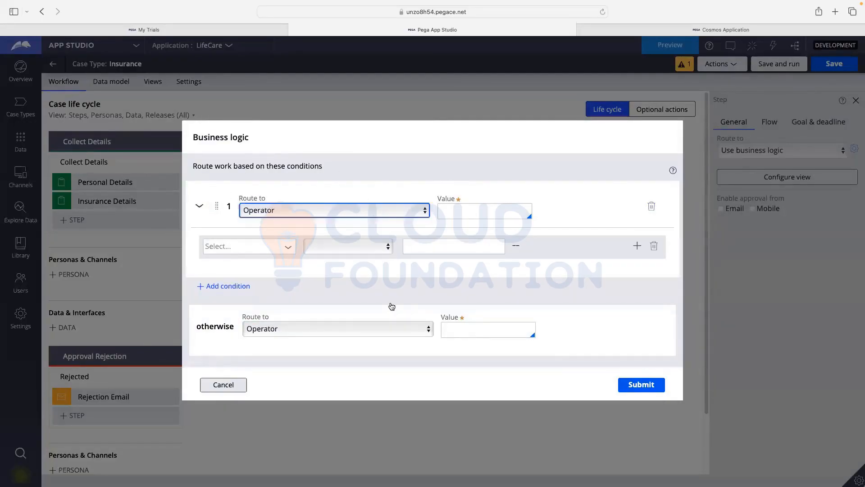
left_click(229, 391)
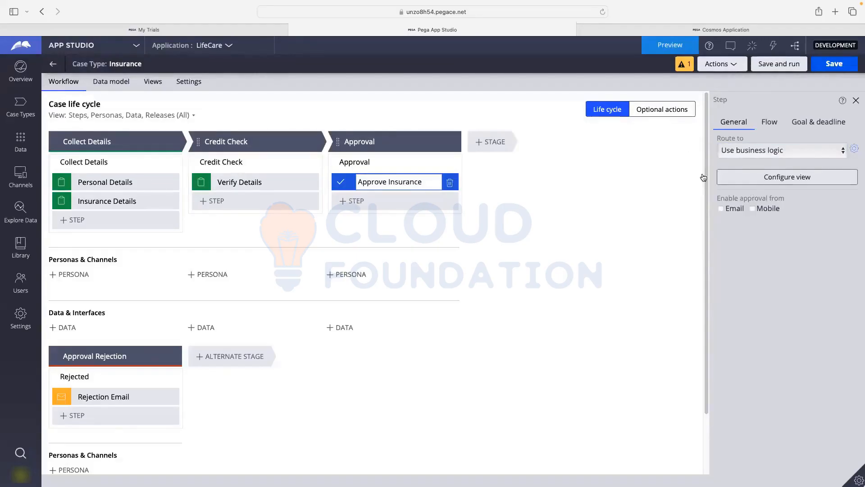
- Switch Approve Insurance back to Specific user routing, save, and run the Insurance case type
left_click(770, 150)
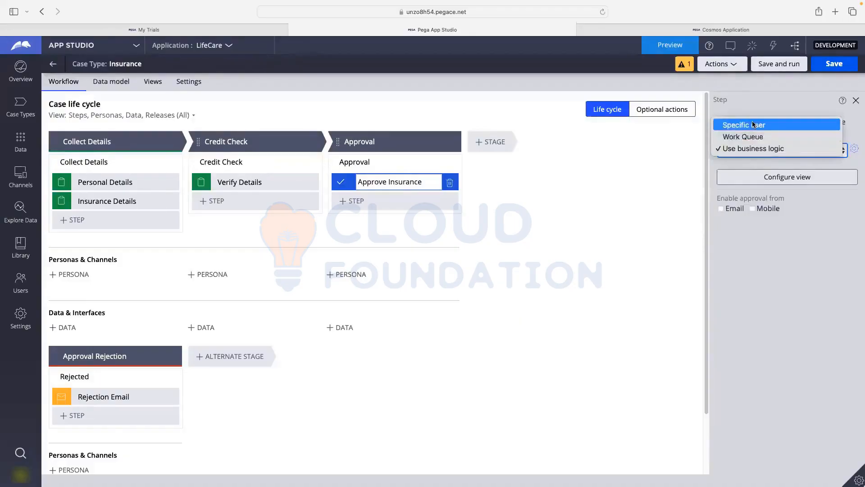
left_click(760, 152)
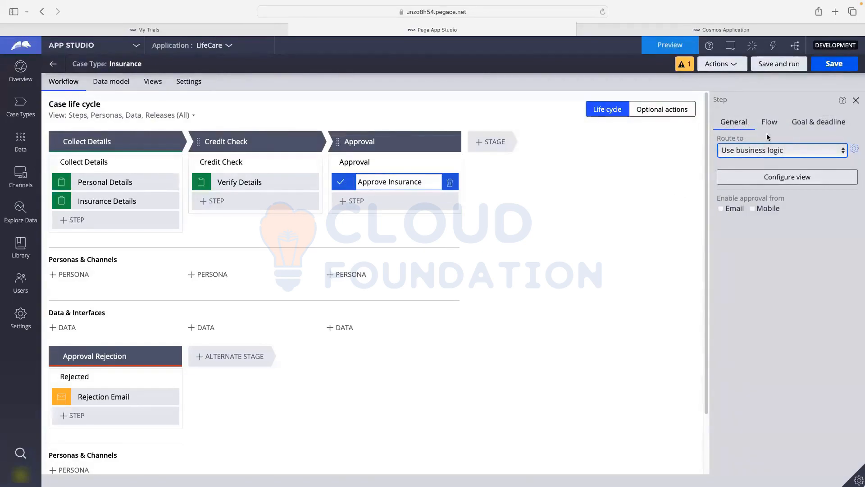
left_click(735, 151)
left_click(733, 127)
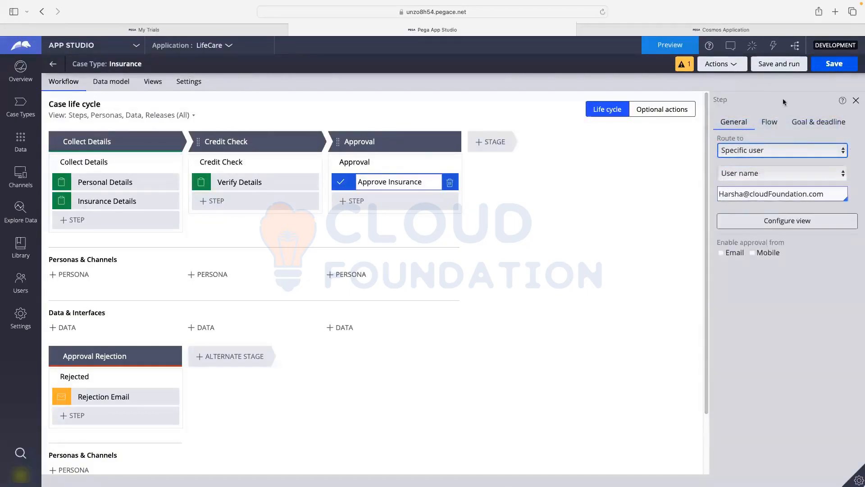
left_click(824, 65)
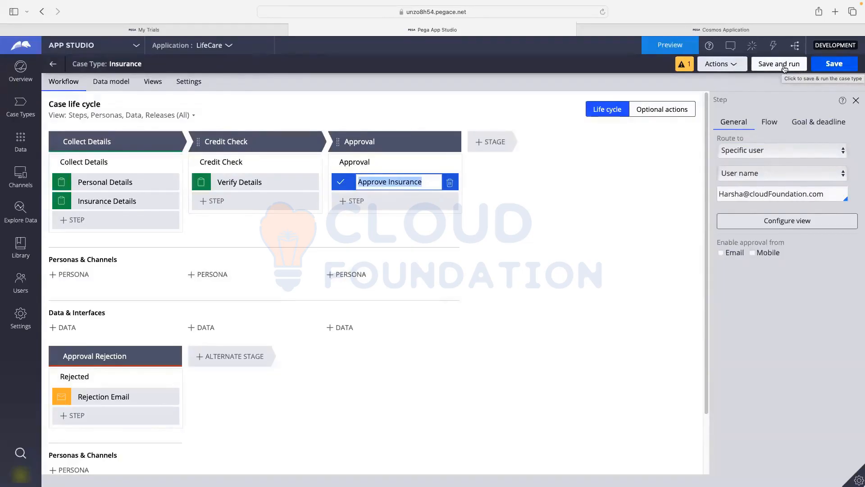
left_click(785, 68)
left_click(784, 69)
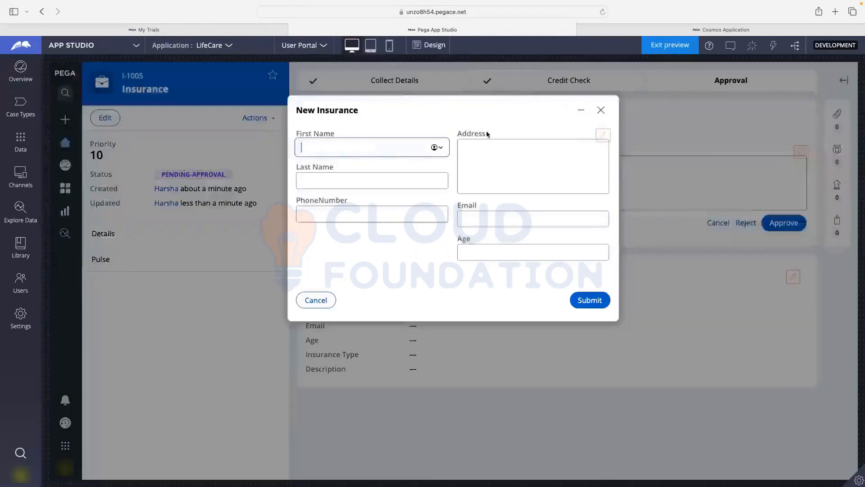
- Cancel the unsubmitted New Insurance case I-1004 and choose Save and close in the Close case prompt
left_click(324, 298)
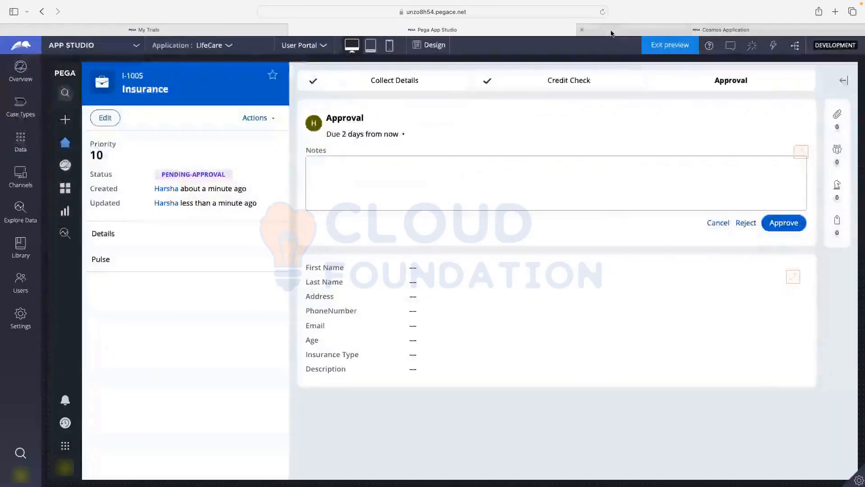
left_click(610, 31)
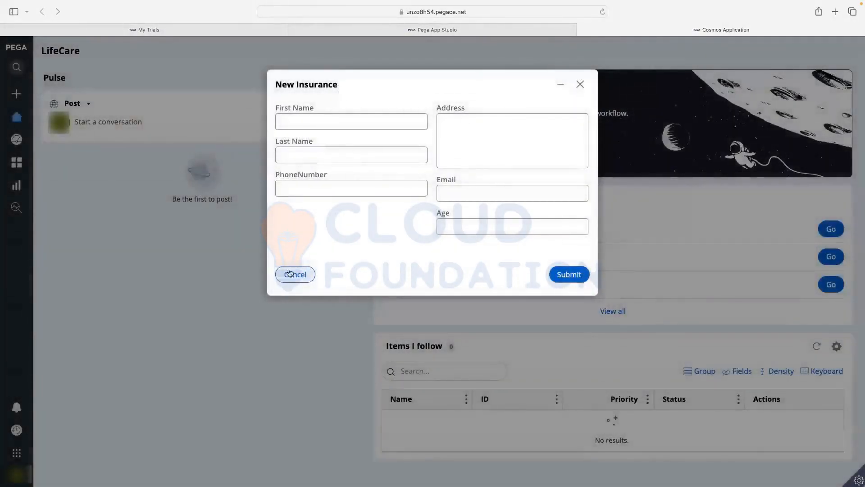
left_click(290, 273)
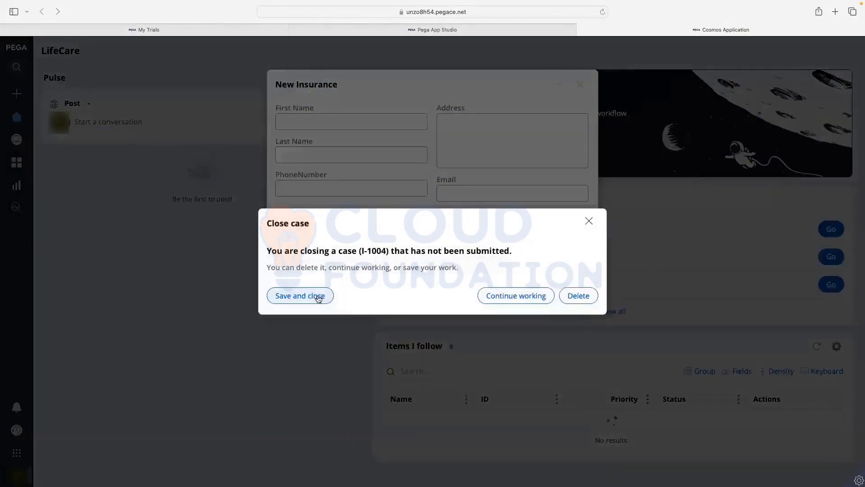
left_click(318, 296)
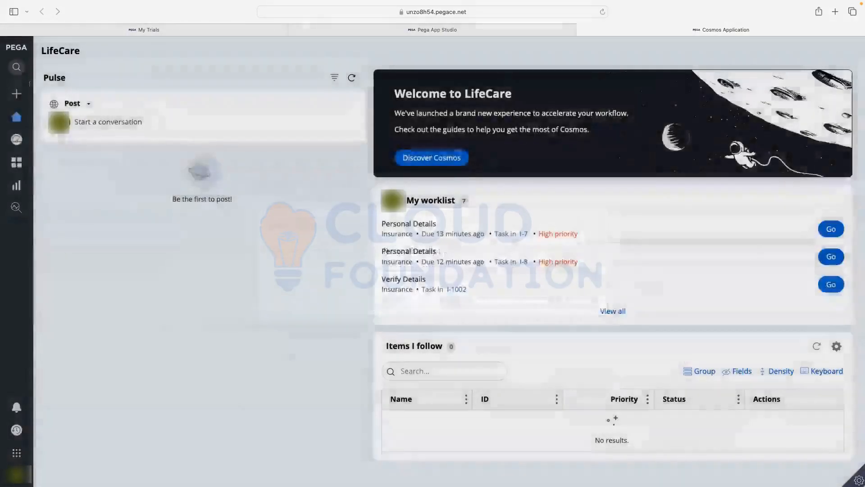
- Start a new Insurance case and enter the applicant's first name in First Name, Last Name and Address
mouse_move(40, 118)
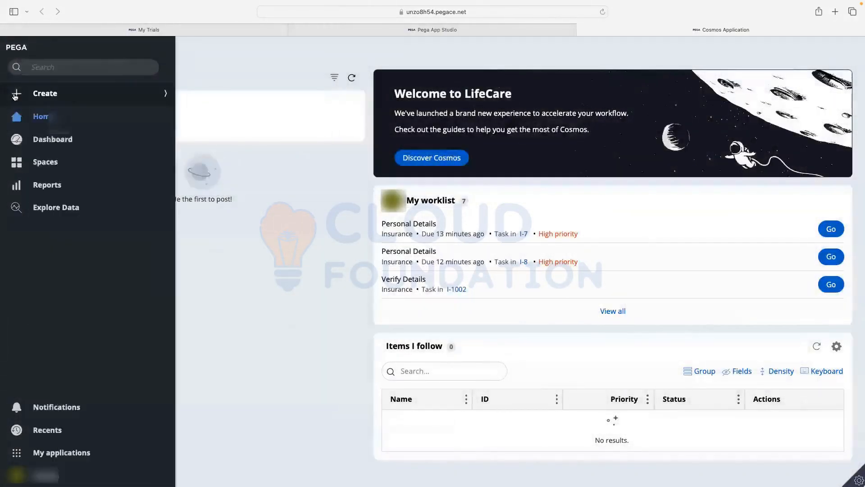
left_click(41, 94)
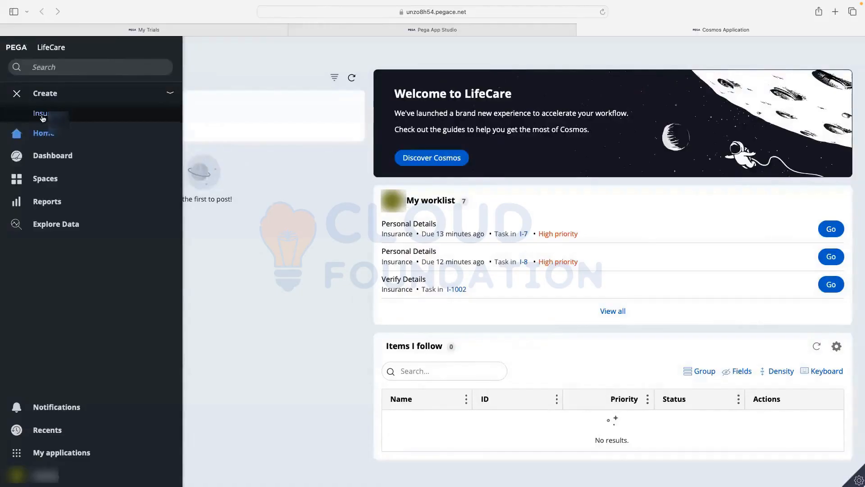
left_click(41, 113)
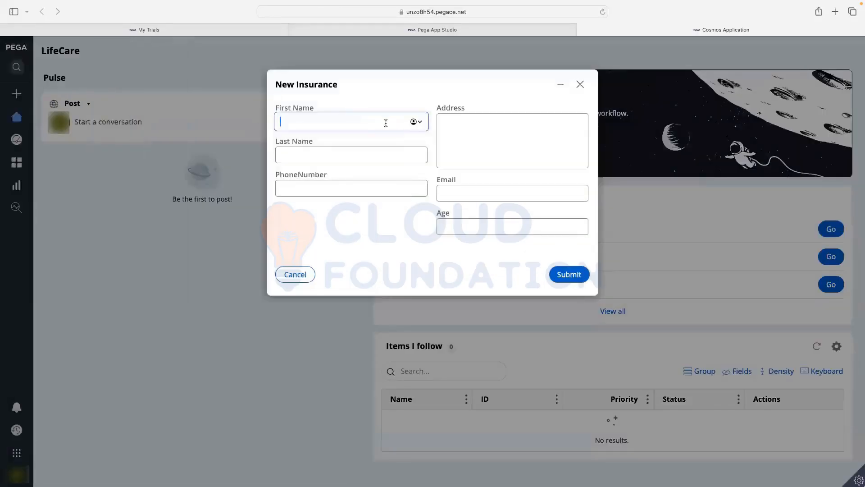
type("Harsha")
key("super+a")
key("super+c")
left_click(364, 151)
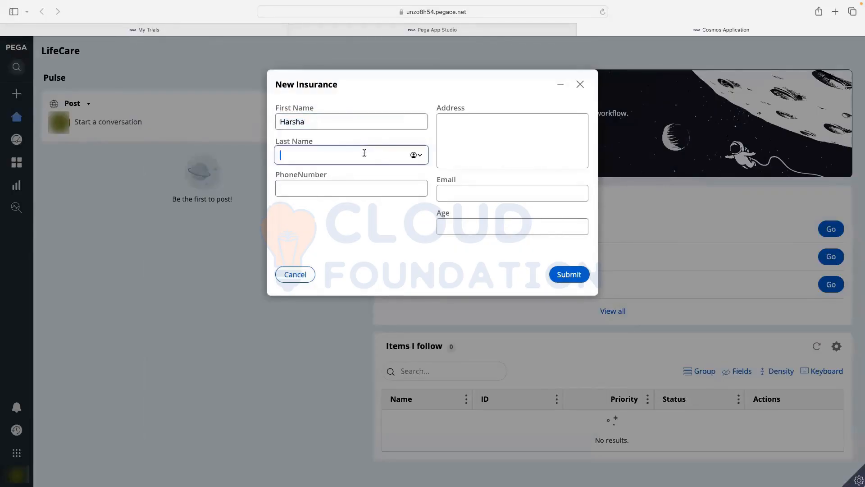
key("super+v")
left_click(481, 145)
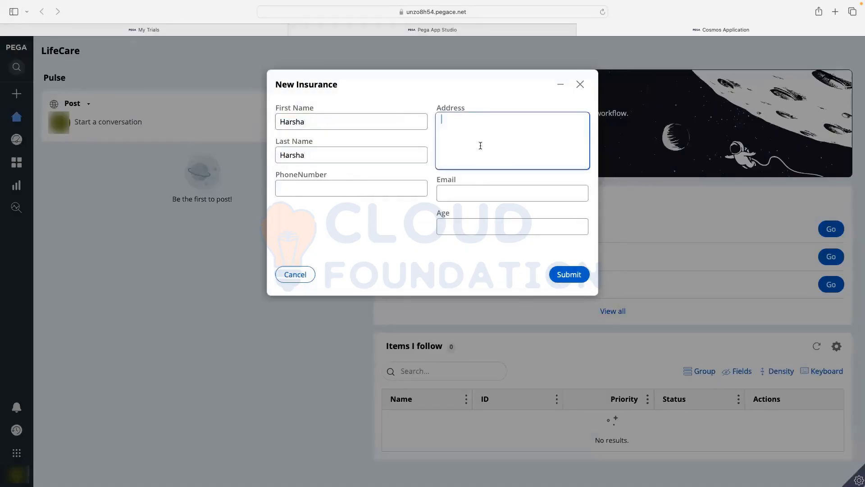
key("super+v")
- Enter an abcd.com e-mail, age 432 and a phone number, then submit the personal details
left_click(465, 198)
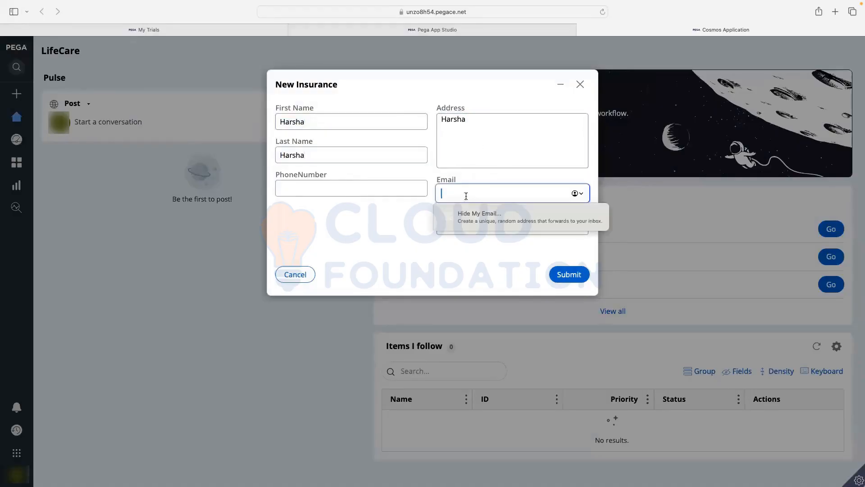
key("super+v")
type("@a")
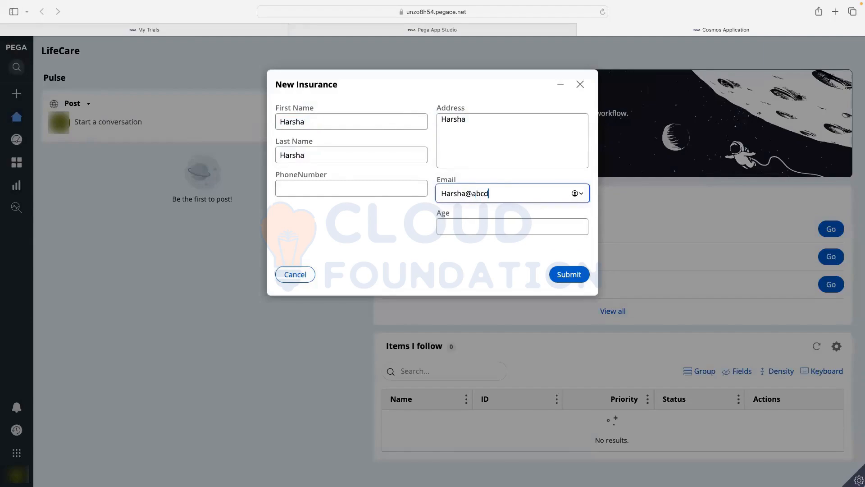
type("bcd.com")
left_click(453, 224)
type("4324")
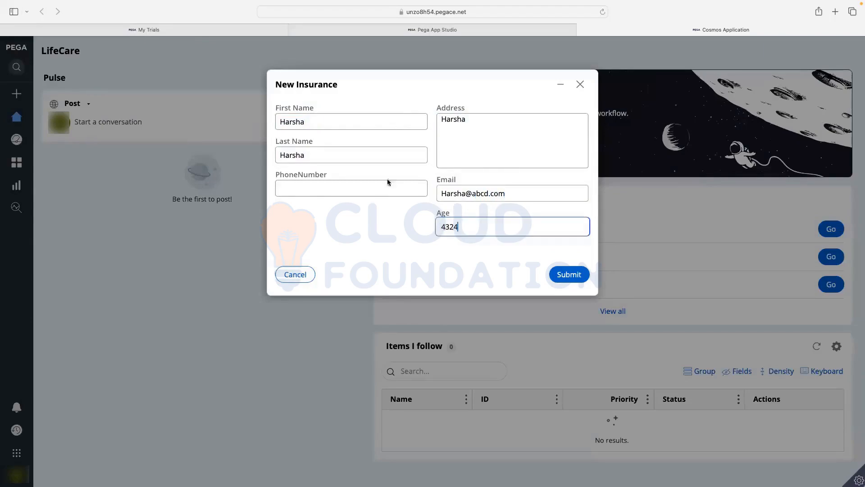
left_click(323, 188)
type("567432")
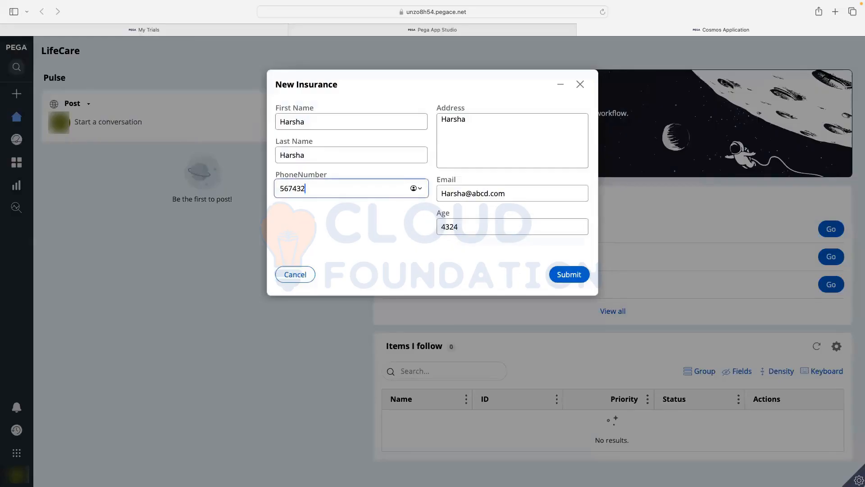
type("15676544")
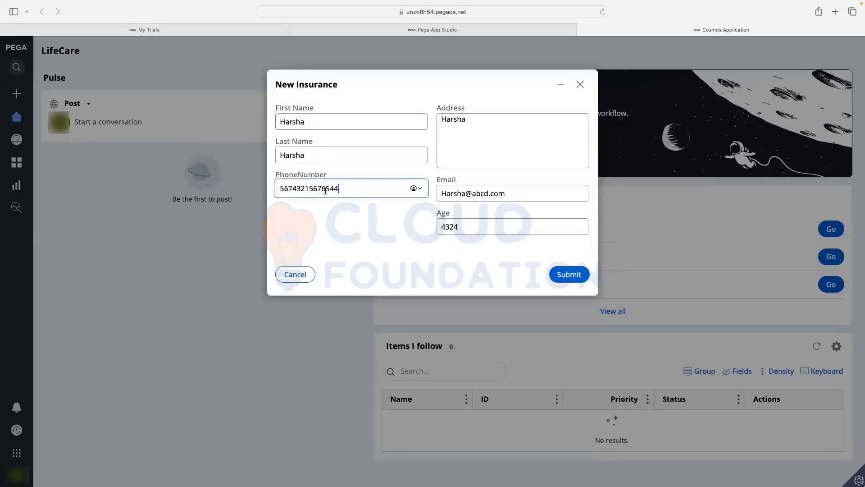
left_click(569, 275)
- Choose Auto Insurance, enter the description 'fdsfsdfsdf' and submit, creating case I-1007
left_click(304, 120)
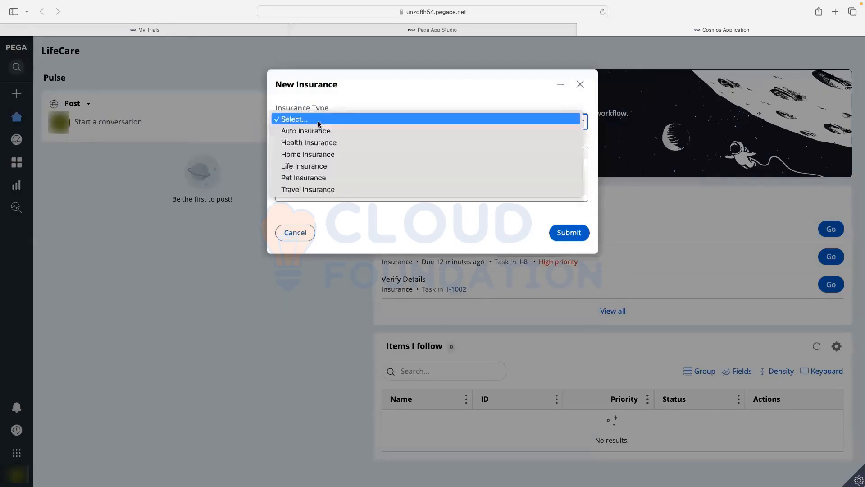
left_click(311, 130)
left_click(309, 159)
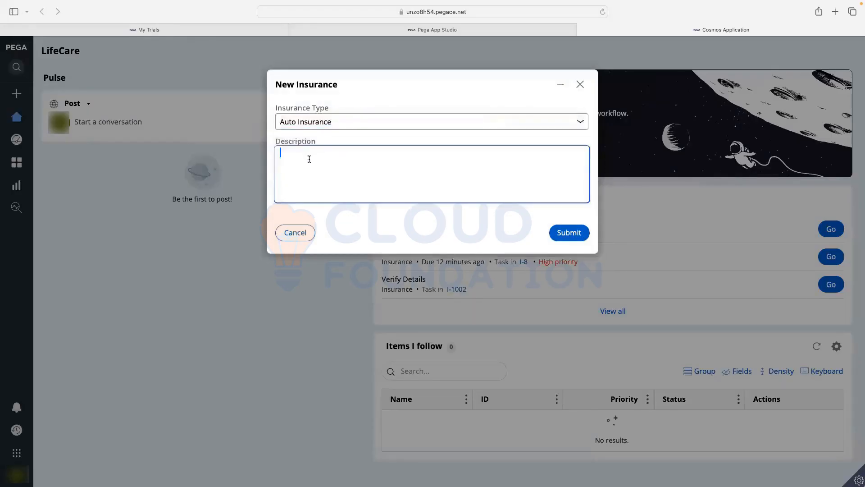
type("fdsfsdfsdf")
left_click(569, 233)
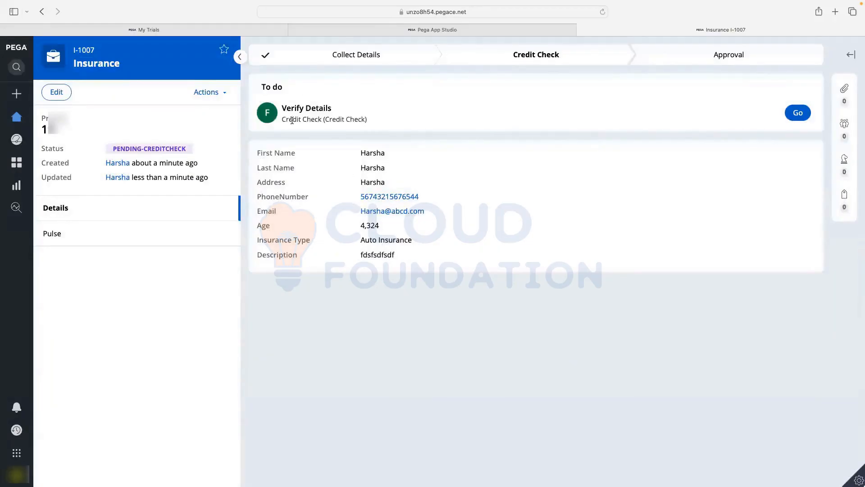
- Highlight I-1007's Verify Details to-do item, then open the avatar's user account menu
mouse_move(291, 120)
left_mouse_down()
mouse_move(373, 119)
mouse_move(275, 119)
left_mouse_up()
left_click(349, 134)
left_click_drag(280, 123, 361, 119)
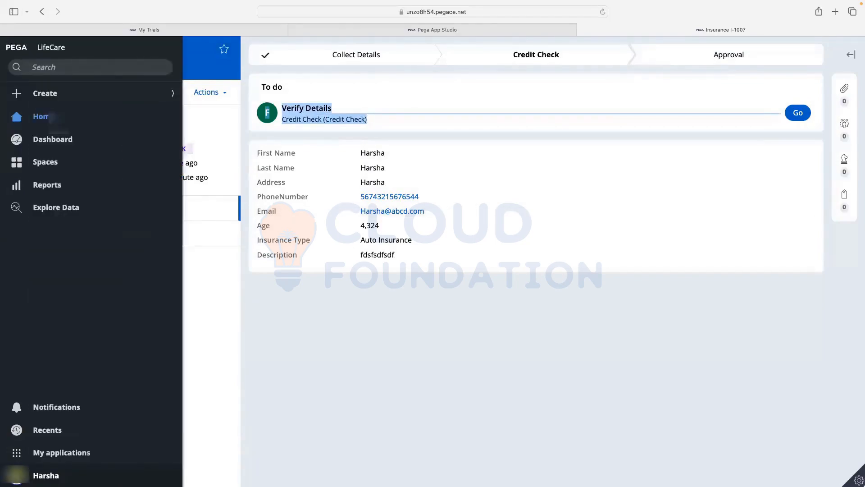
left_click(18, 475)
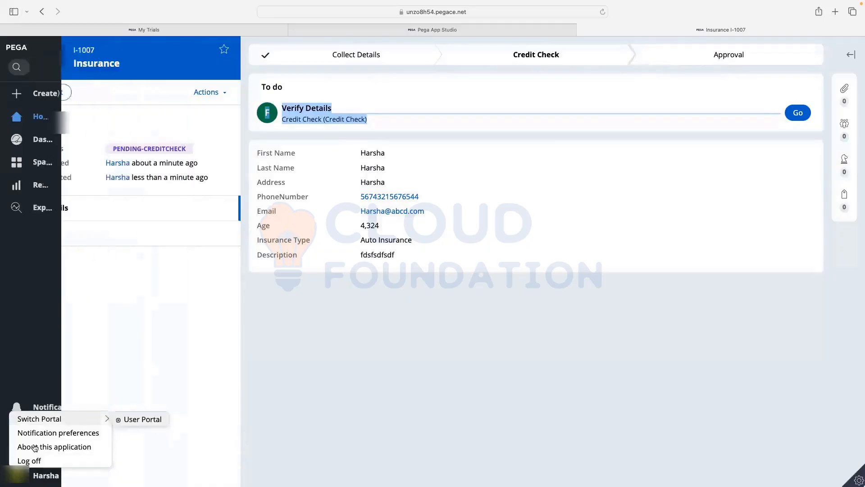
- Log off the portal and switch from App Studio to Dev Studio
left_click(29, 460)
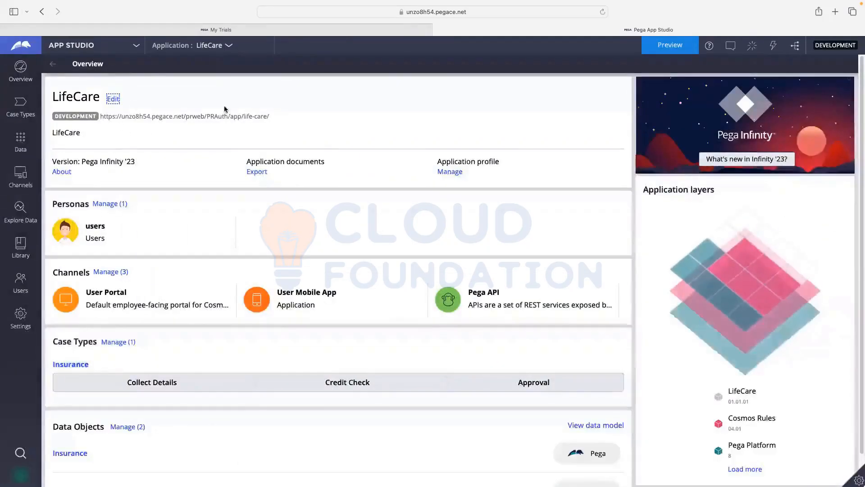
left_click(90, 51)
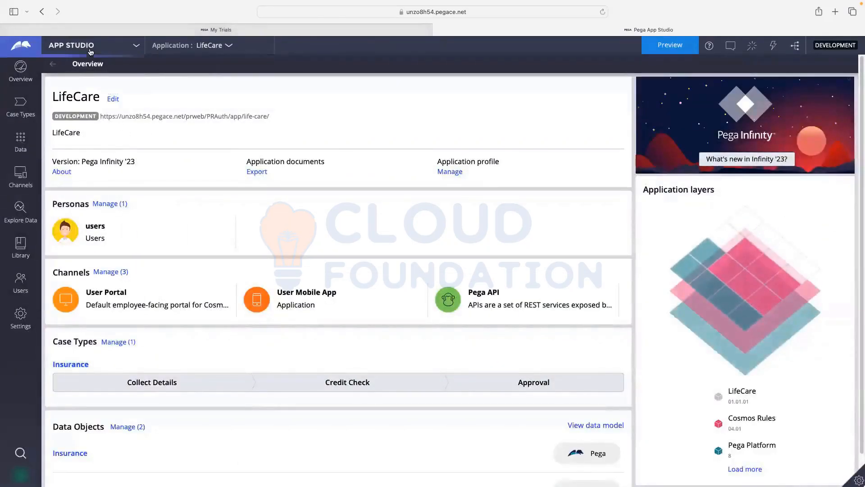
left_click(82, 80)
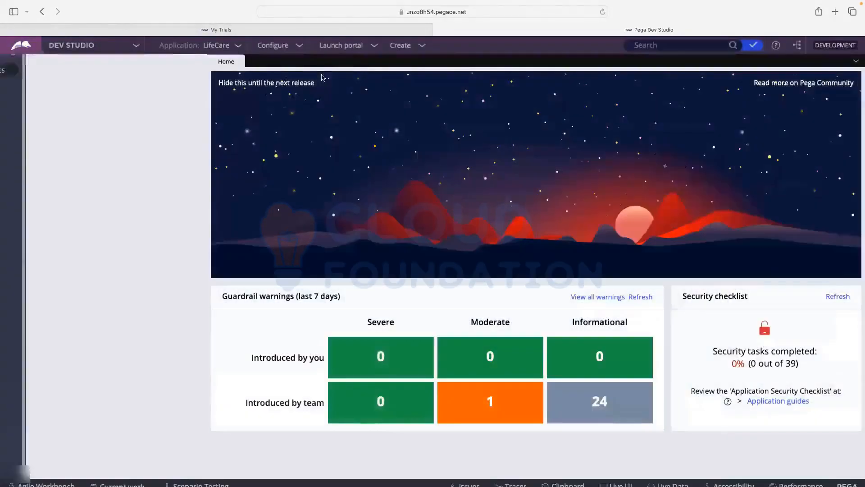
- Launch the User Portal and check that My worklist holds only I-1007's Verify Details task
left_click(350, 47)
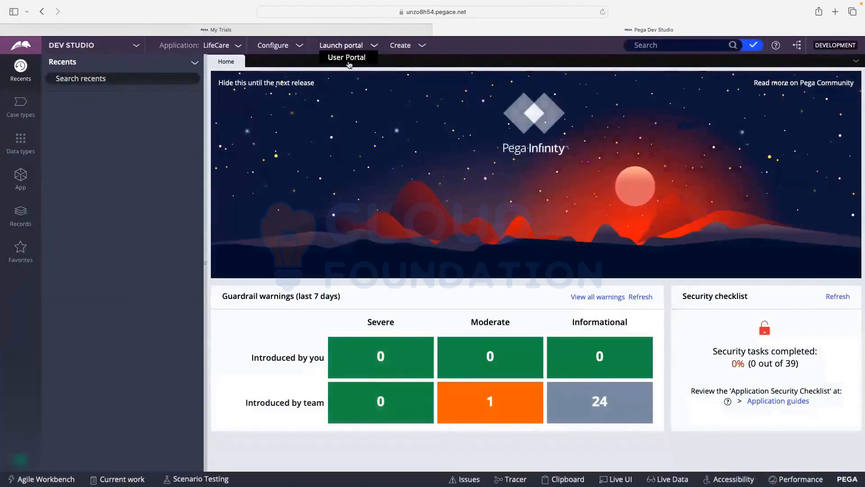
left_click(349, 58)
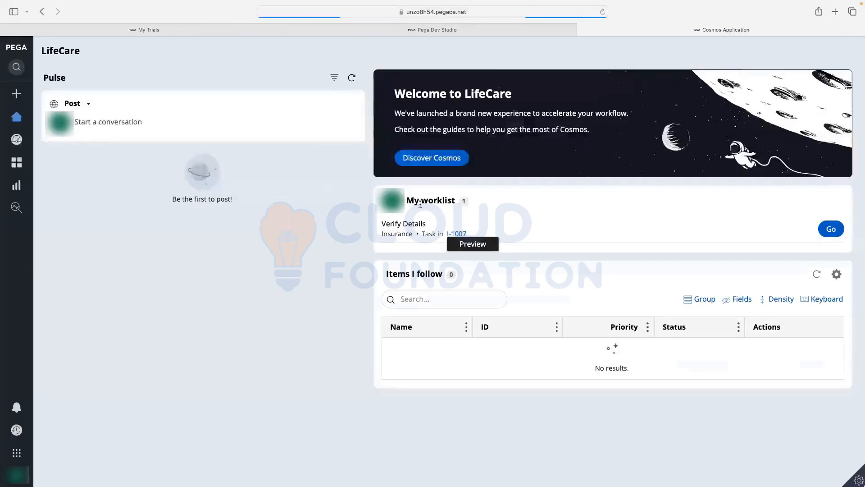
left_click_drag(410, 201, 456, 200)
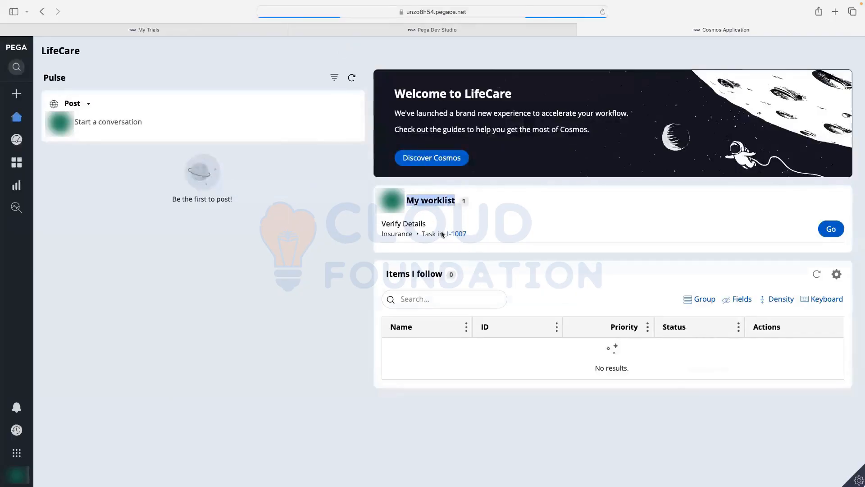
left_click(383, 235)
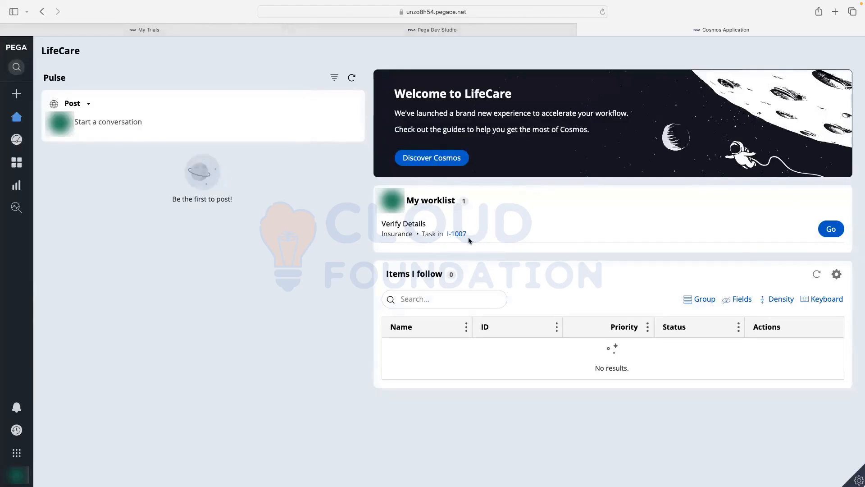
- Open I-1007's Verify Details task, review Address, Description, First and Last Name, and submit to Approval
left_click(826, 231)
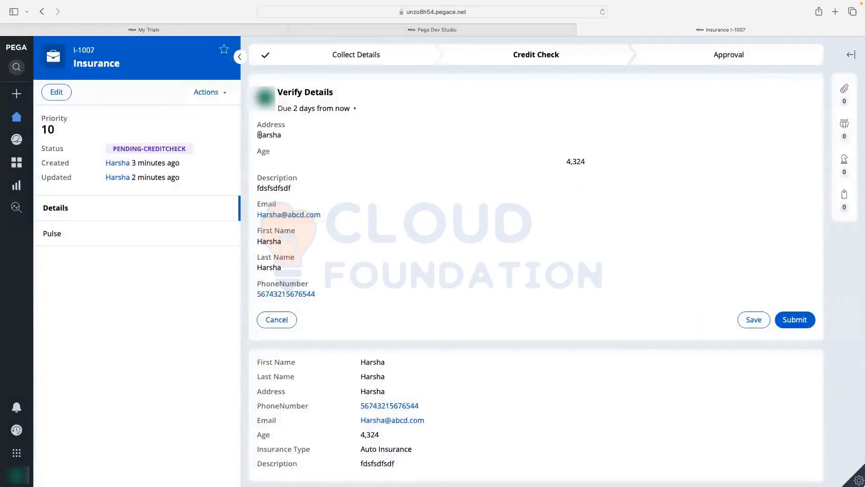
left_click_drag(259, 135, 289, 138)
left_click_drag(261, 188, 299, 188)
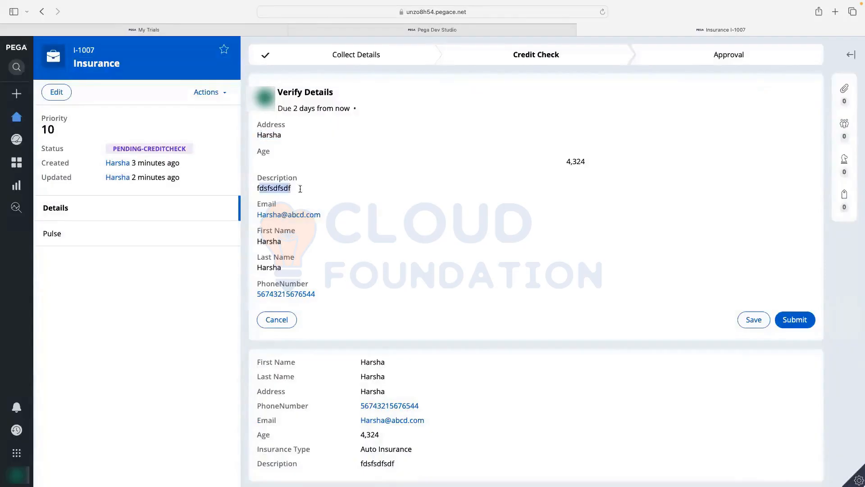
double_click(258, 241)
left_click_drag(262, 271, 289, 276)
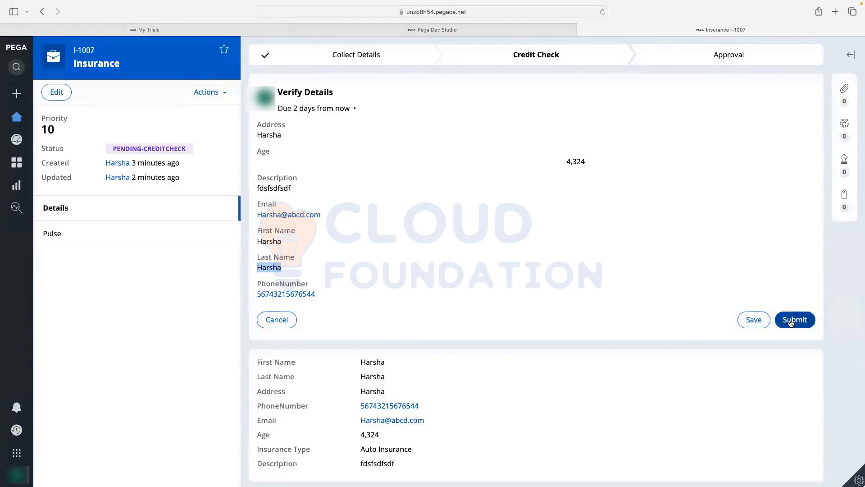
left_click(791, 323)
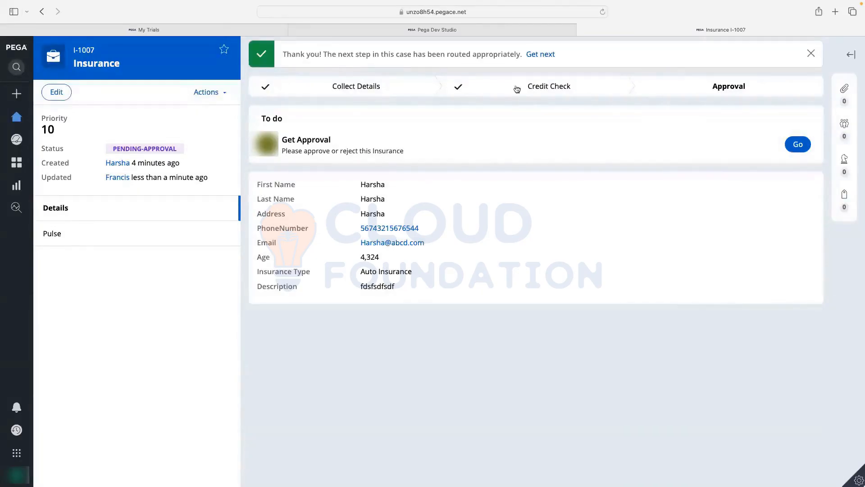
- Check the routing confirmation message, then log off from the avatar menu
left_click_drag(338, 55, 479, 54)
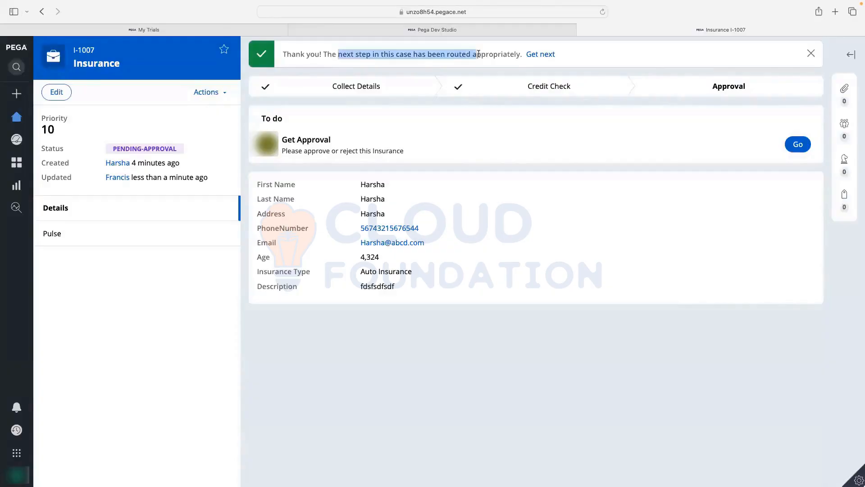
left_click(449, 55)
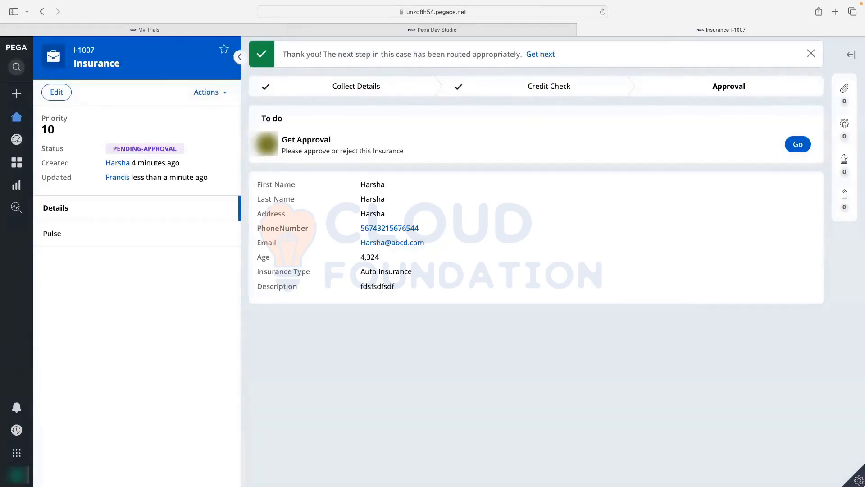
left_click(18, 474)
left_click(28, 460)
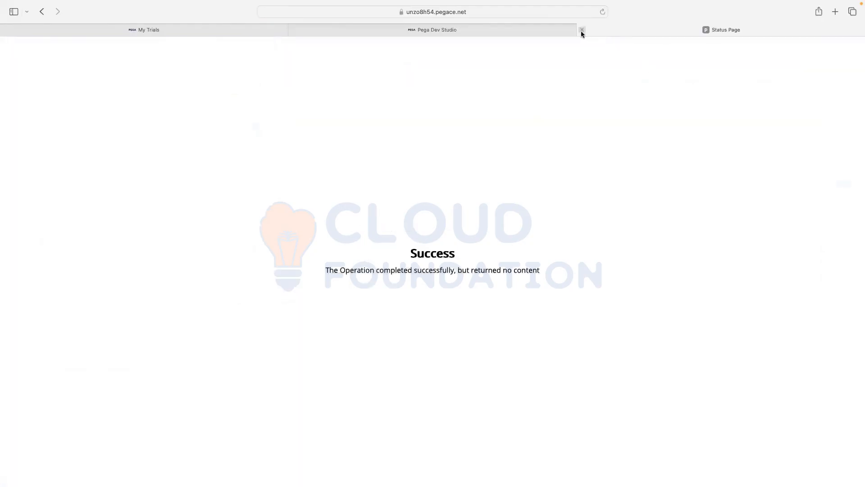
- Close the Status Page tab and relaunch the User Portal from Dev Studio's Launch portal menu
left_click(581, 29)
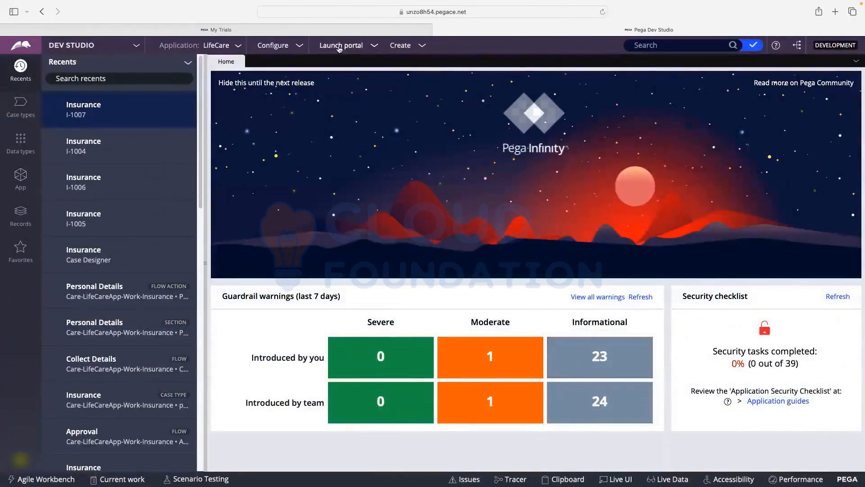
left_click(346, 47)
left_click(345, 58)
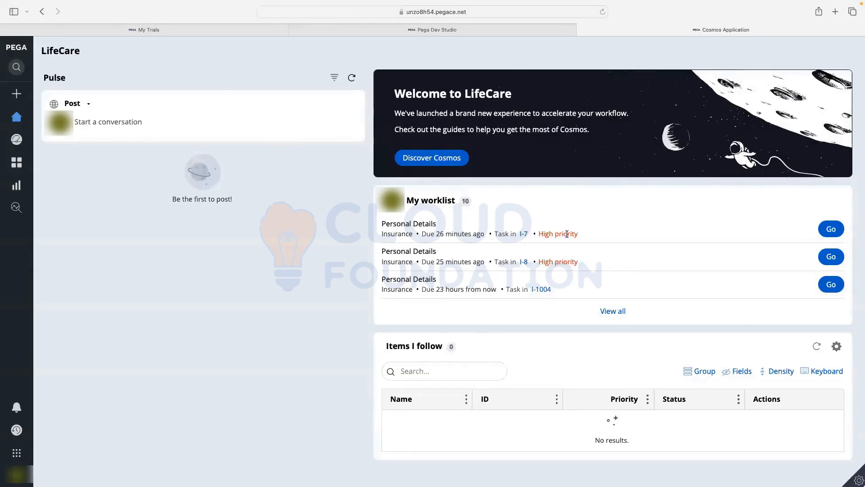
left_click(833, 231)
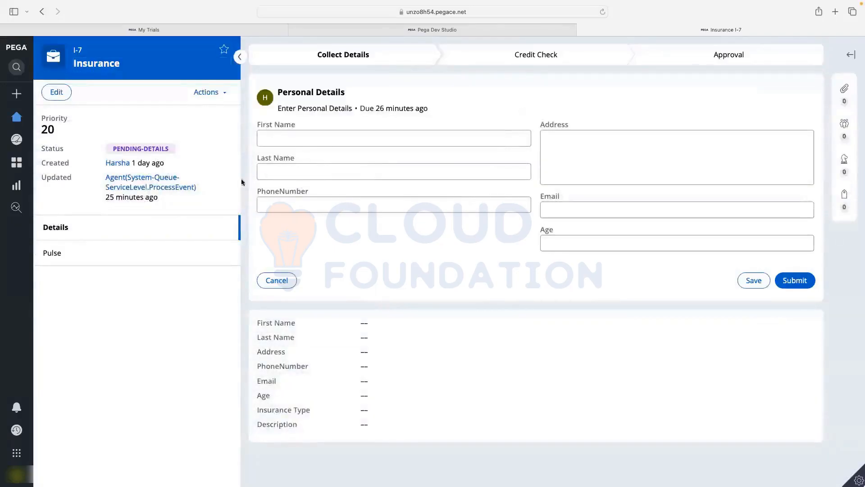
left_click(283, 283)
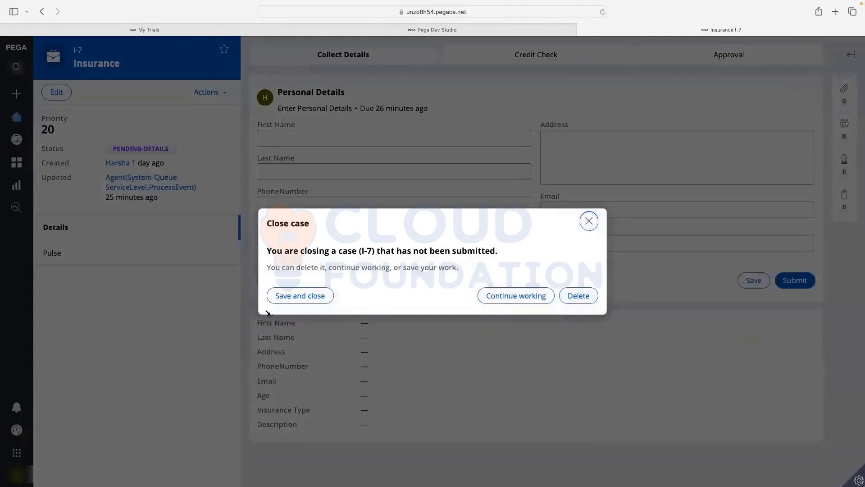
left_click(308, 301)
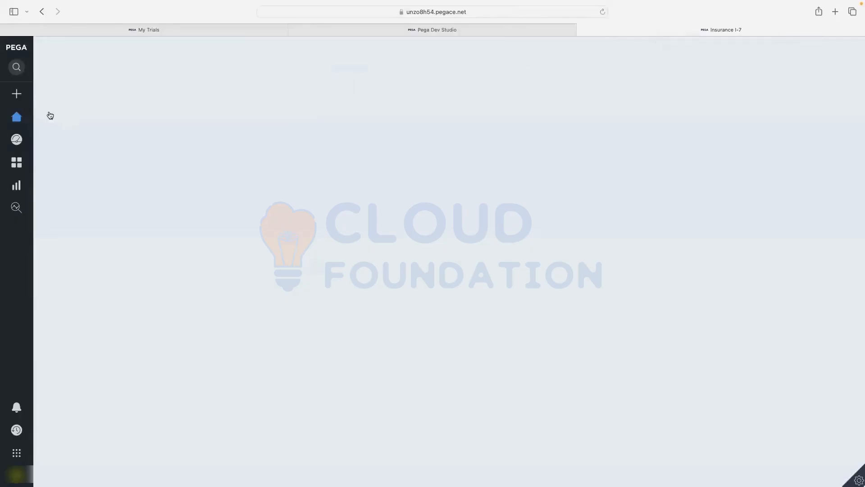
mouse_move(16, 120)
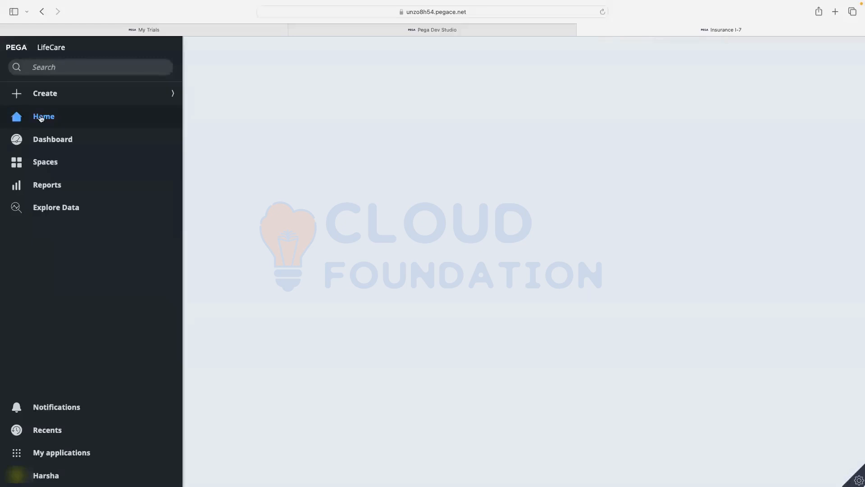
left_click(38, 141)
left_click(82, 120)
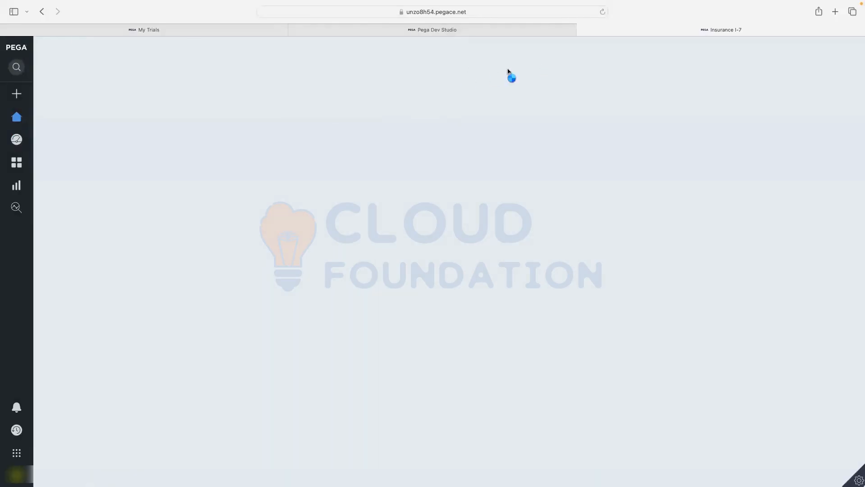
left_click(603, 12)
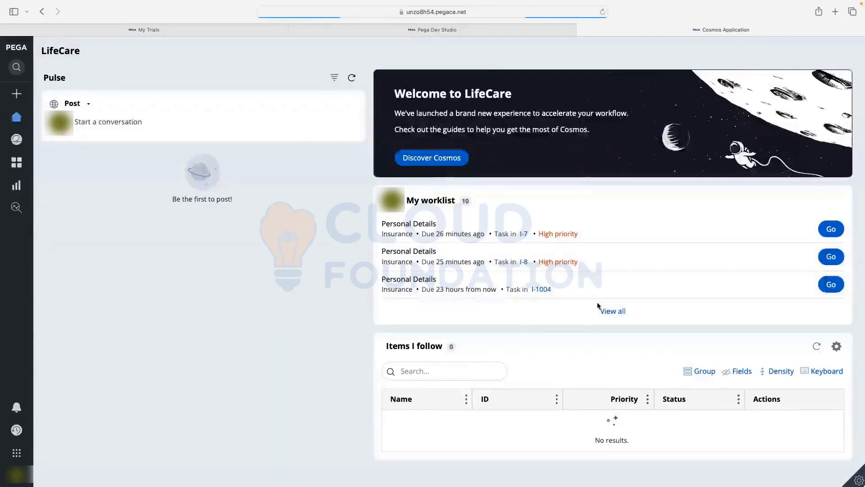
- From View all in My worklist, open I-1007's Get Approval task and review its values and PENDING-APPROVAL status
left_click(613, 312)
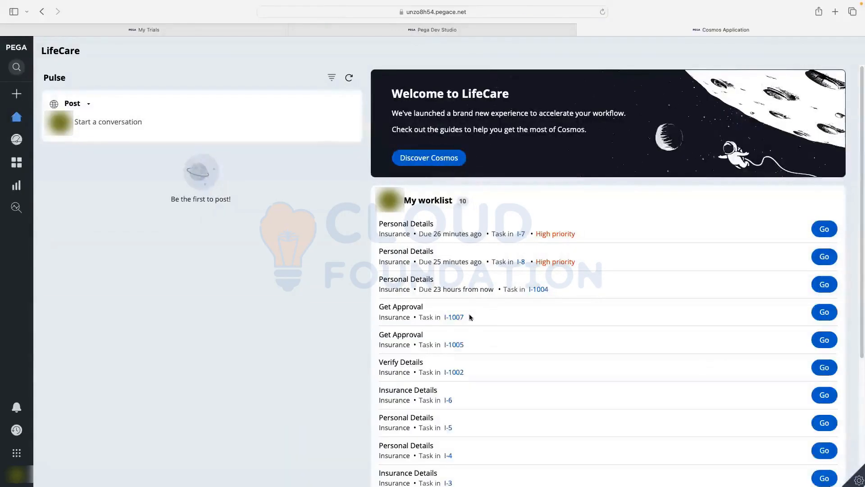
scroll(452, 311, "down", 2)
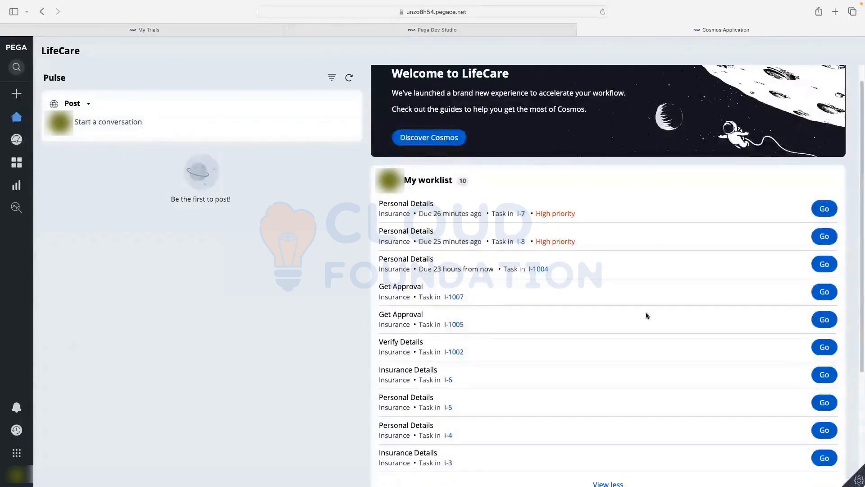
left_click(817, 294)
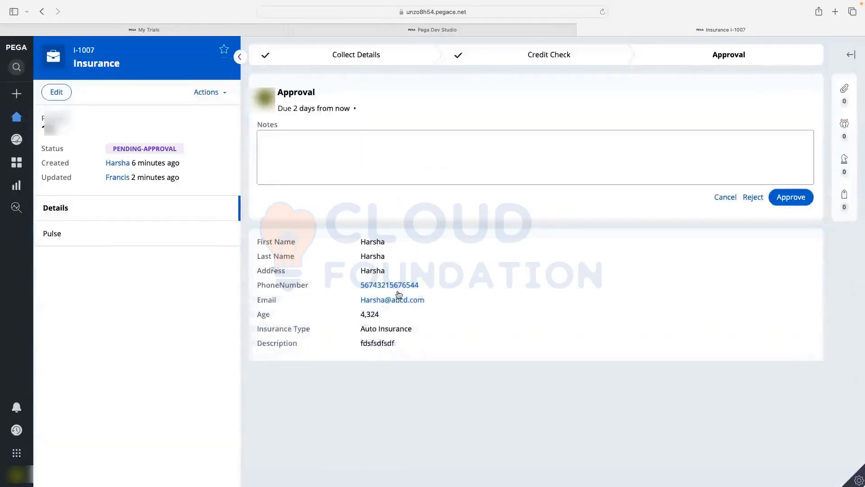
left_click_drag(361, 231, 455, 356)
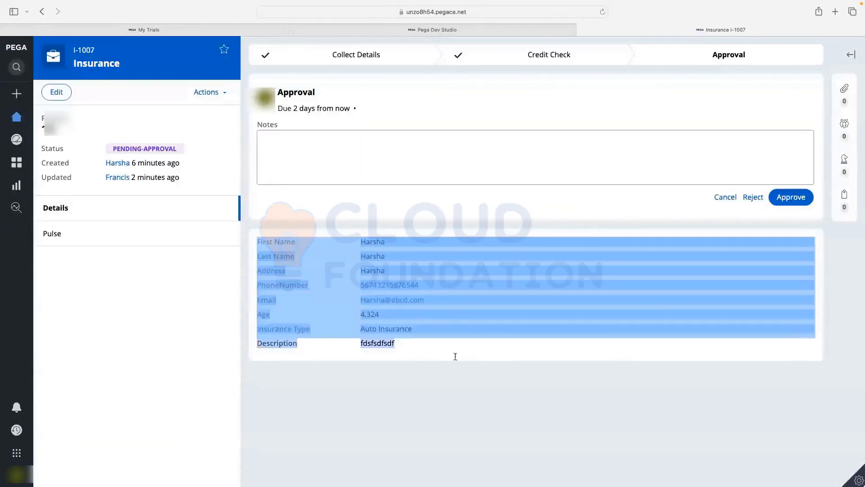
left_click(455, 360)
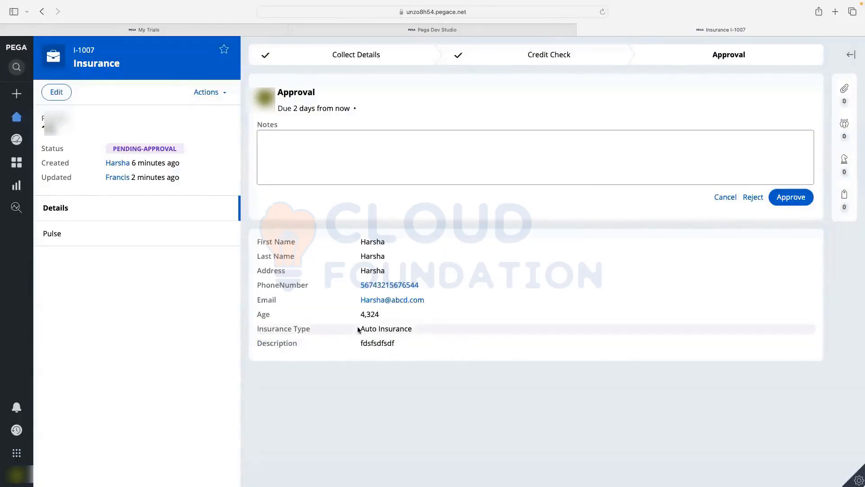
left_click_drag(360, 315, 423, 319)
left_click(491, 324)
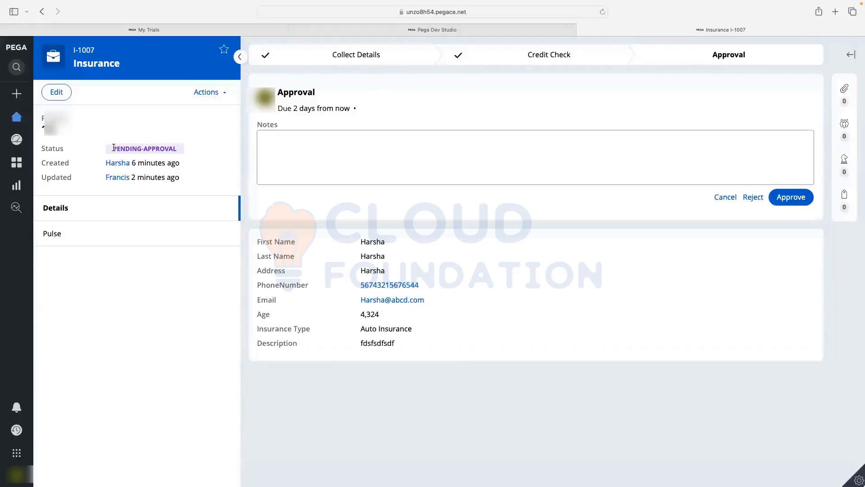
left_click_drag(188, 150, 193, 147)
left_click(373, 126)
- Enter the note 'fdfsdfAppoved' and approve case I-1007
left_click(357, 162)
type("fdfsdf")
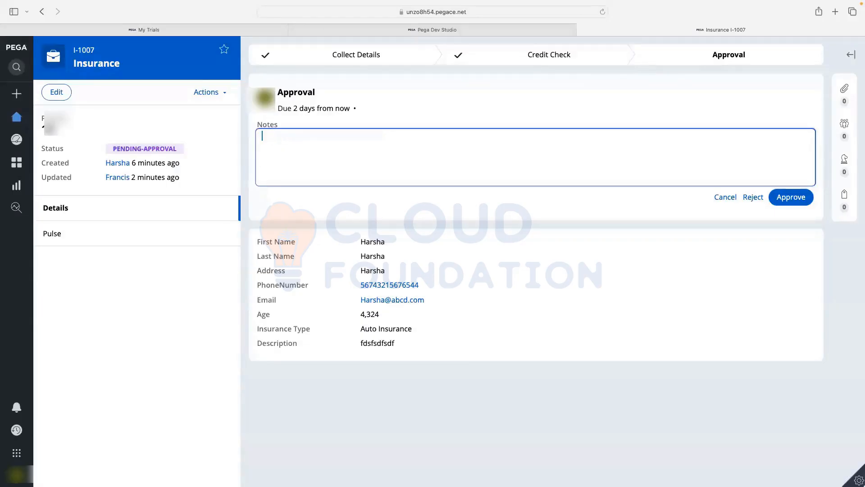
type("Appoved")
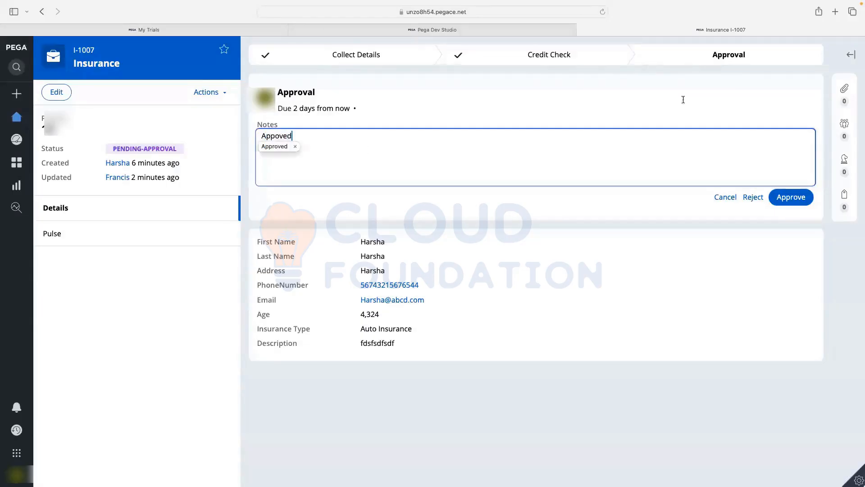
left_click(791, 202)
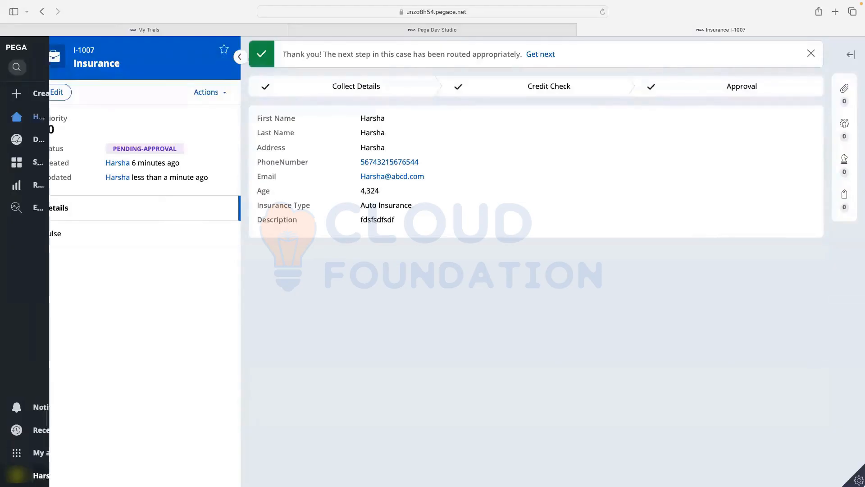
- Log off the User Portal, close its Status Page tab and exit full-screen browser mode
left_click(18, 476)
left_click(29, 460)
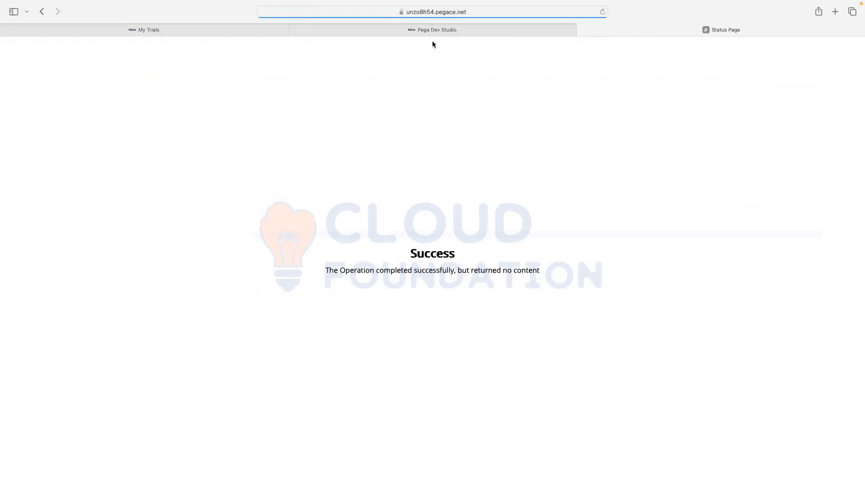
left_click(582, 29)
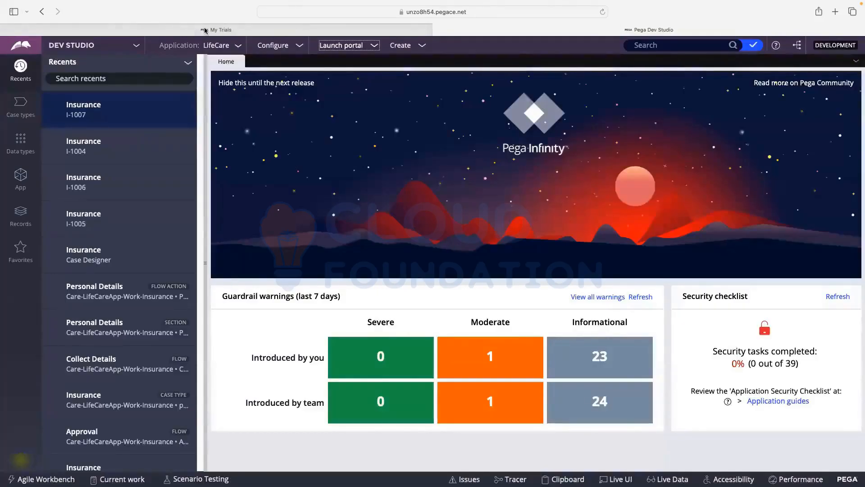
mouse_move(94, 2)
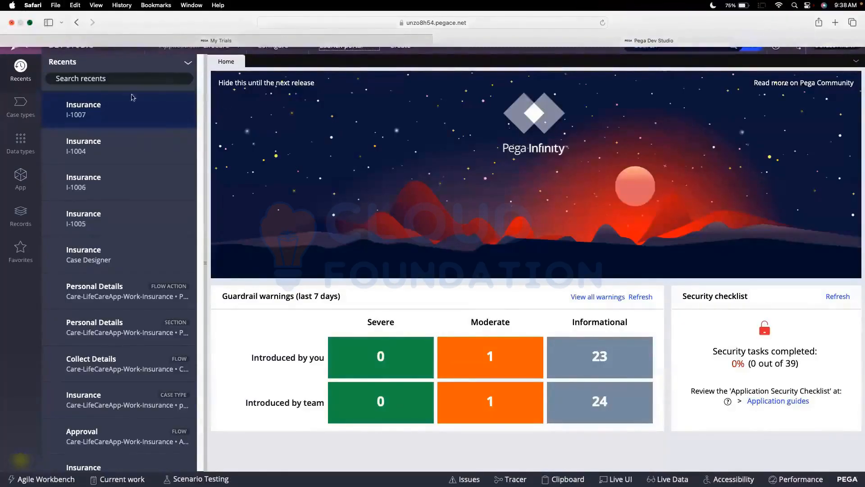
left_click(32, 24)
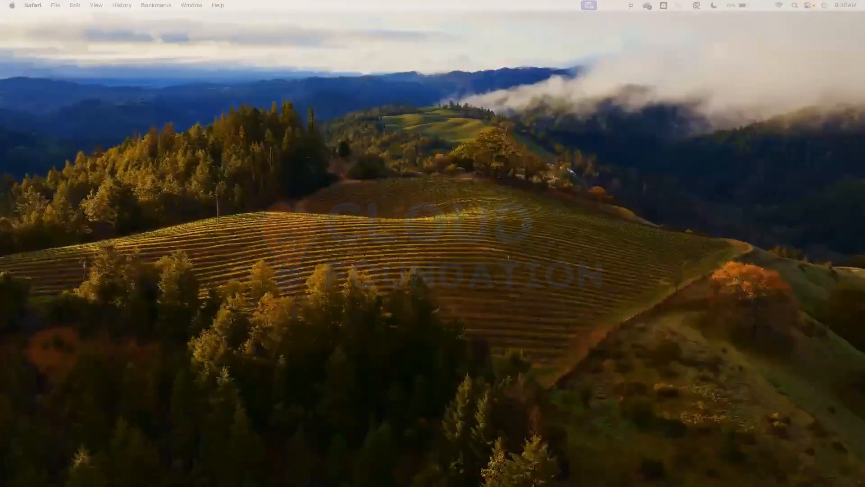
- Switch to Figma and pan the CSA board to the Day 4 topics and LifeCare class-layer diagram
key("super+Tab")
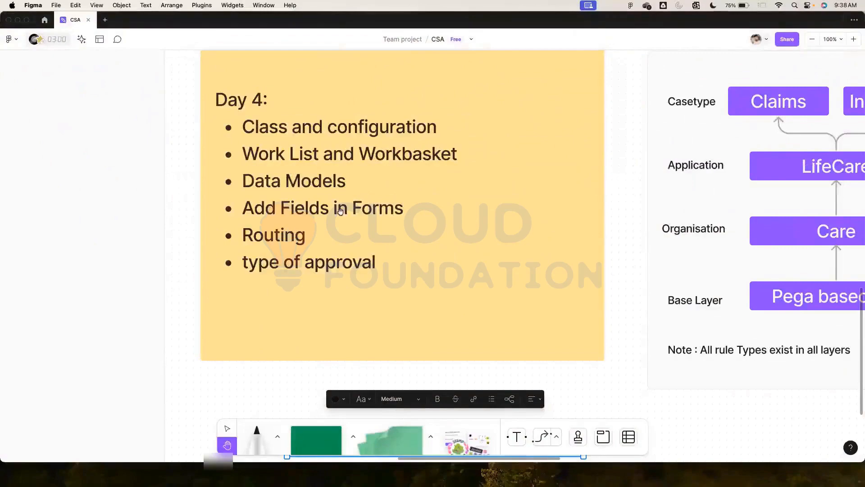
scroll(416, 202, "right", 7)
scroll(415, 201, "up", 3)
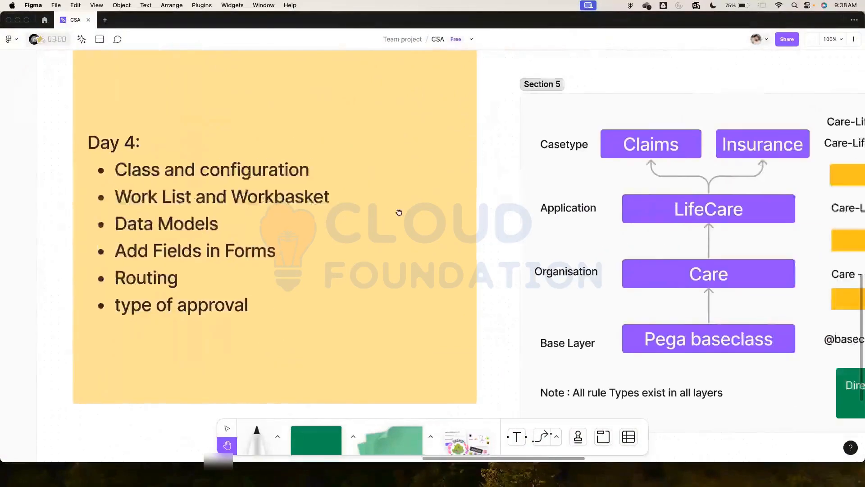